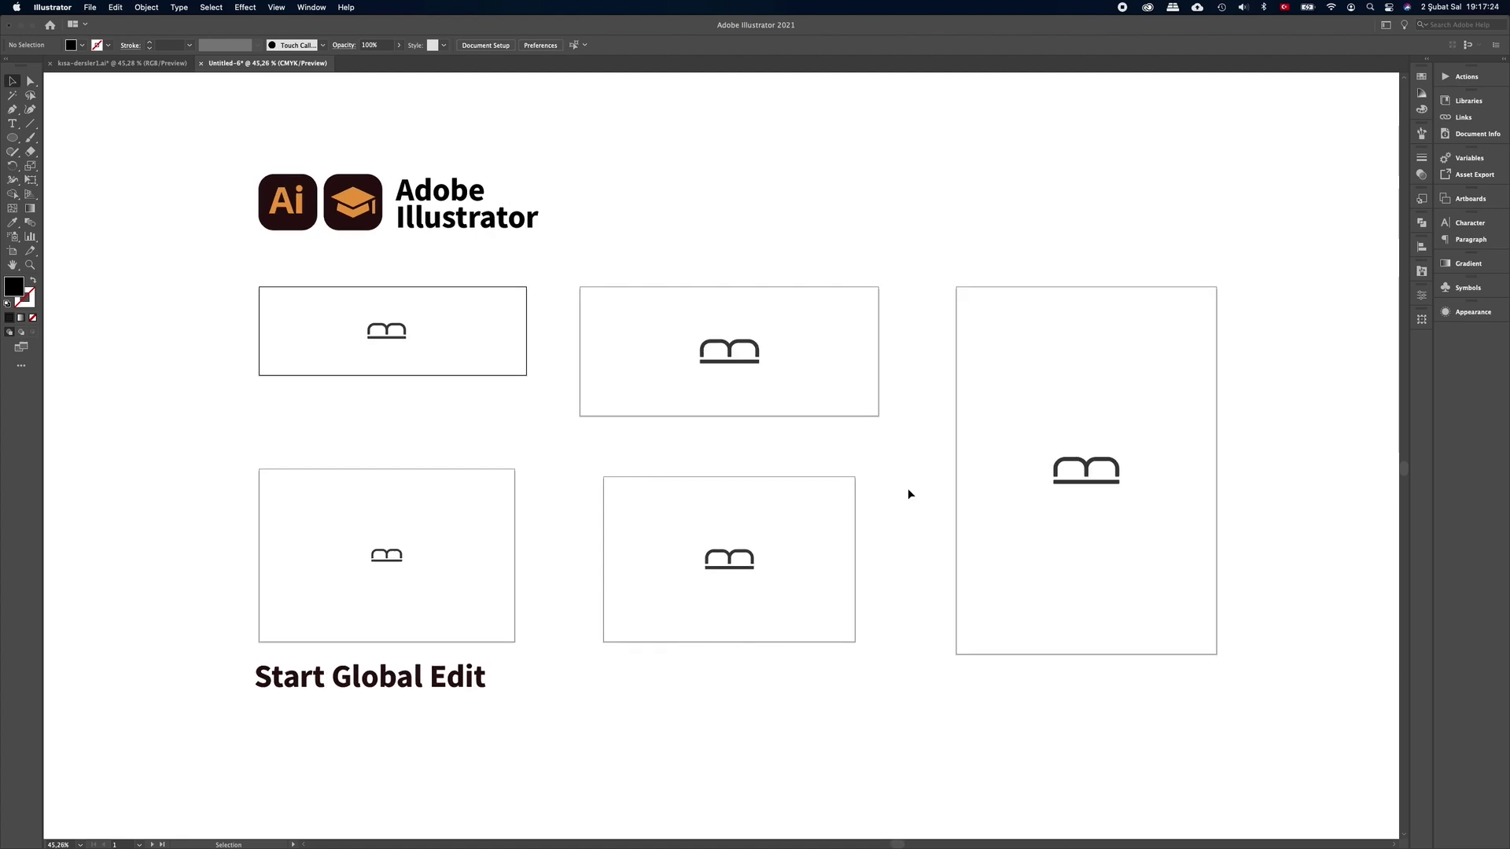
# Zoom into one logo mark, float the Properties panel beside it, and select the logo group
pyautogui.moveTo(1124, 491)
pyautogui.mouseDown()
pyautogui.moveTo(753, 472)
pyautogui.moveTo(825, 469)
pyautogui.mouseUp()
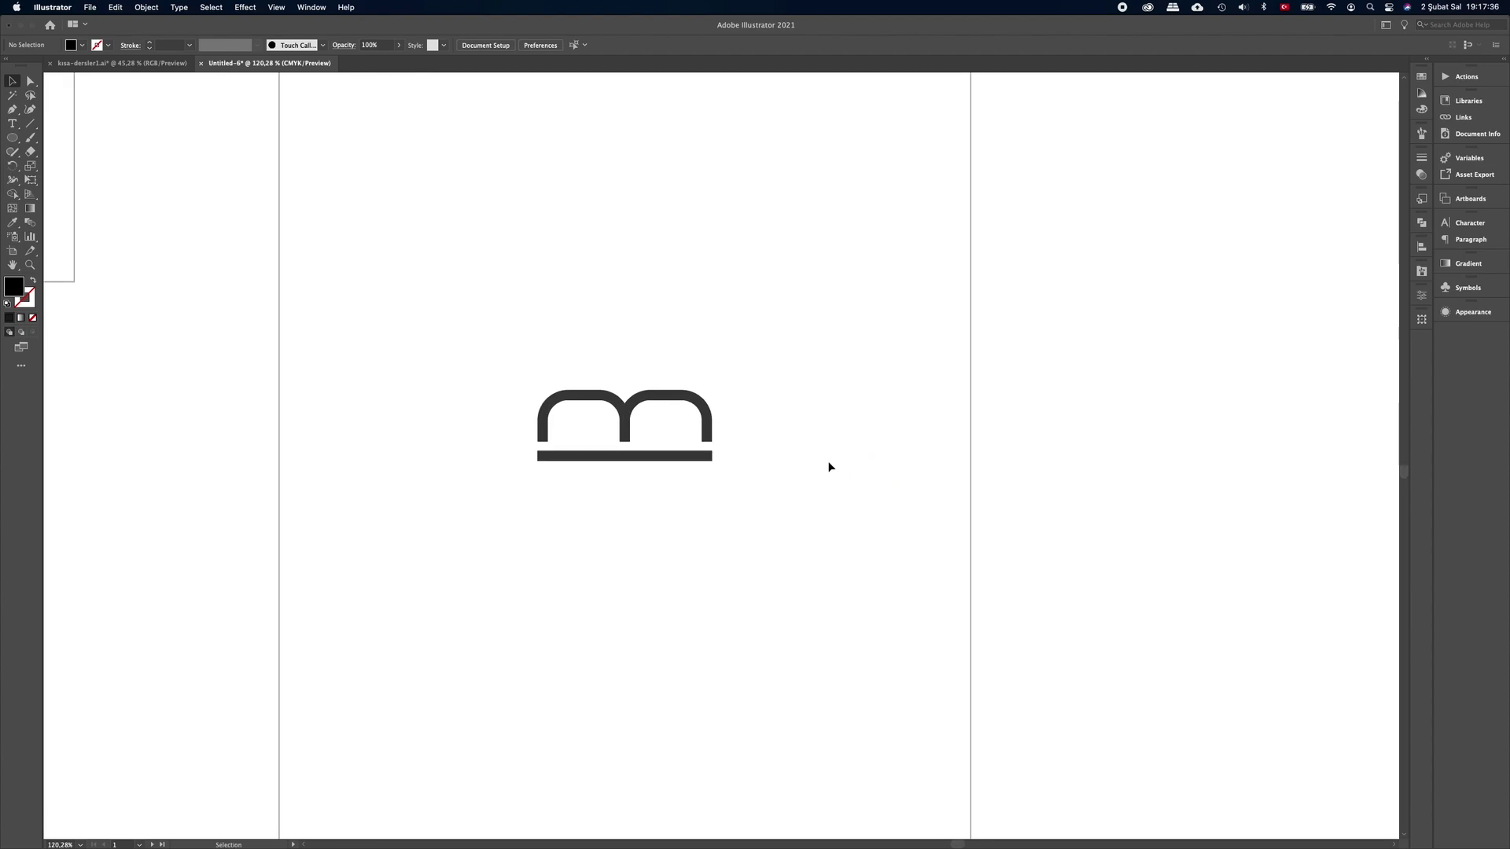
pyautogui.click(311, 7)
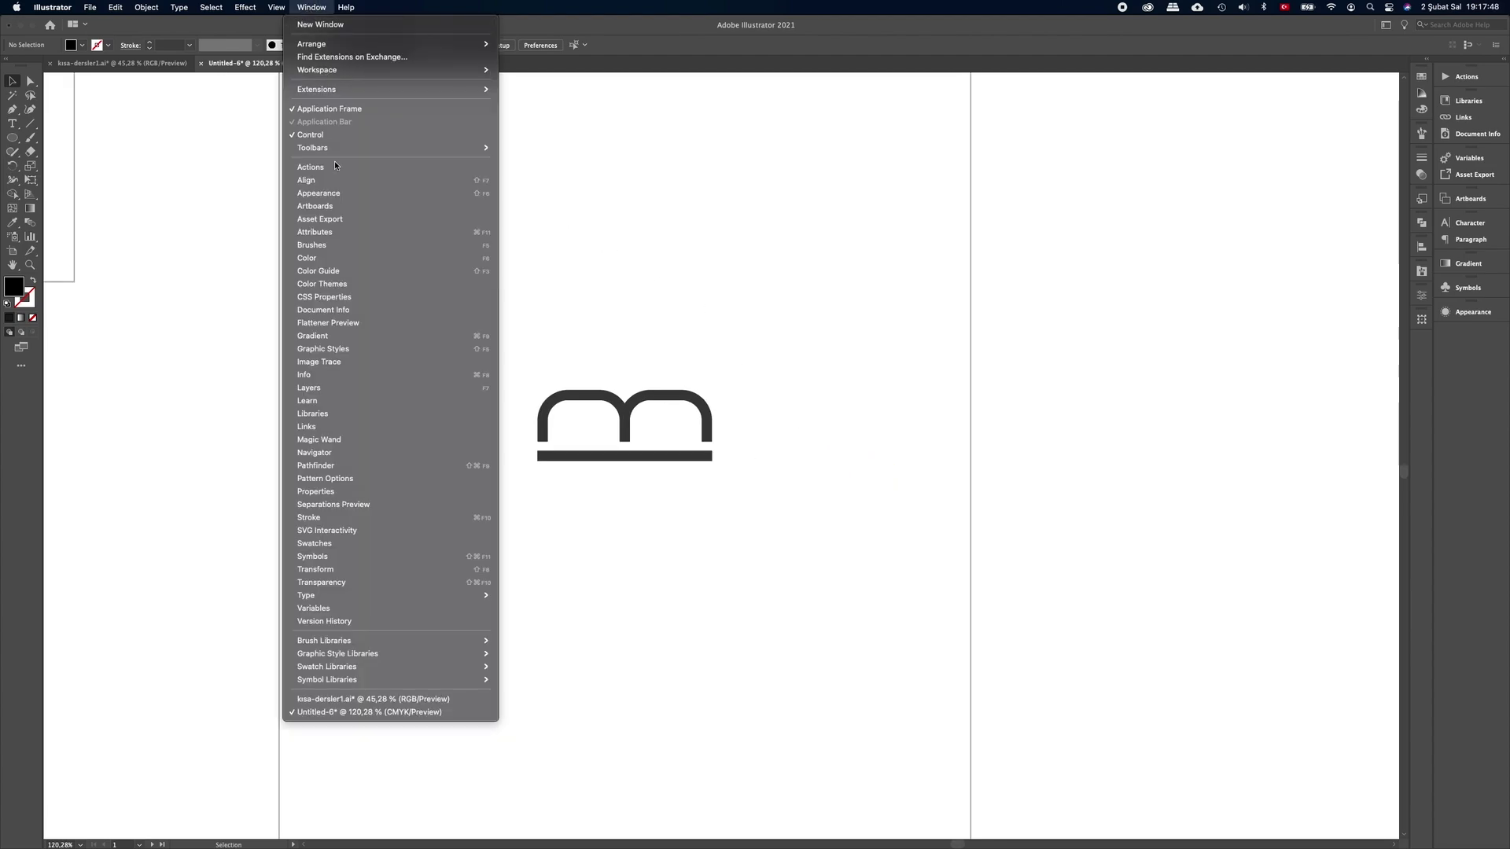
pyautogui.click(353, 492)
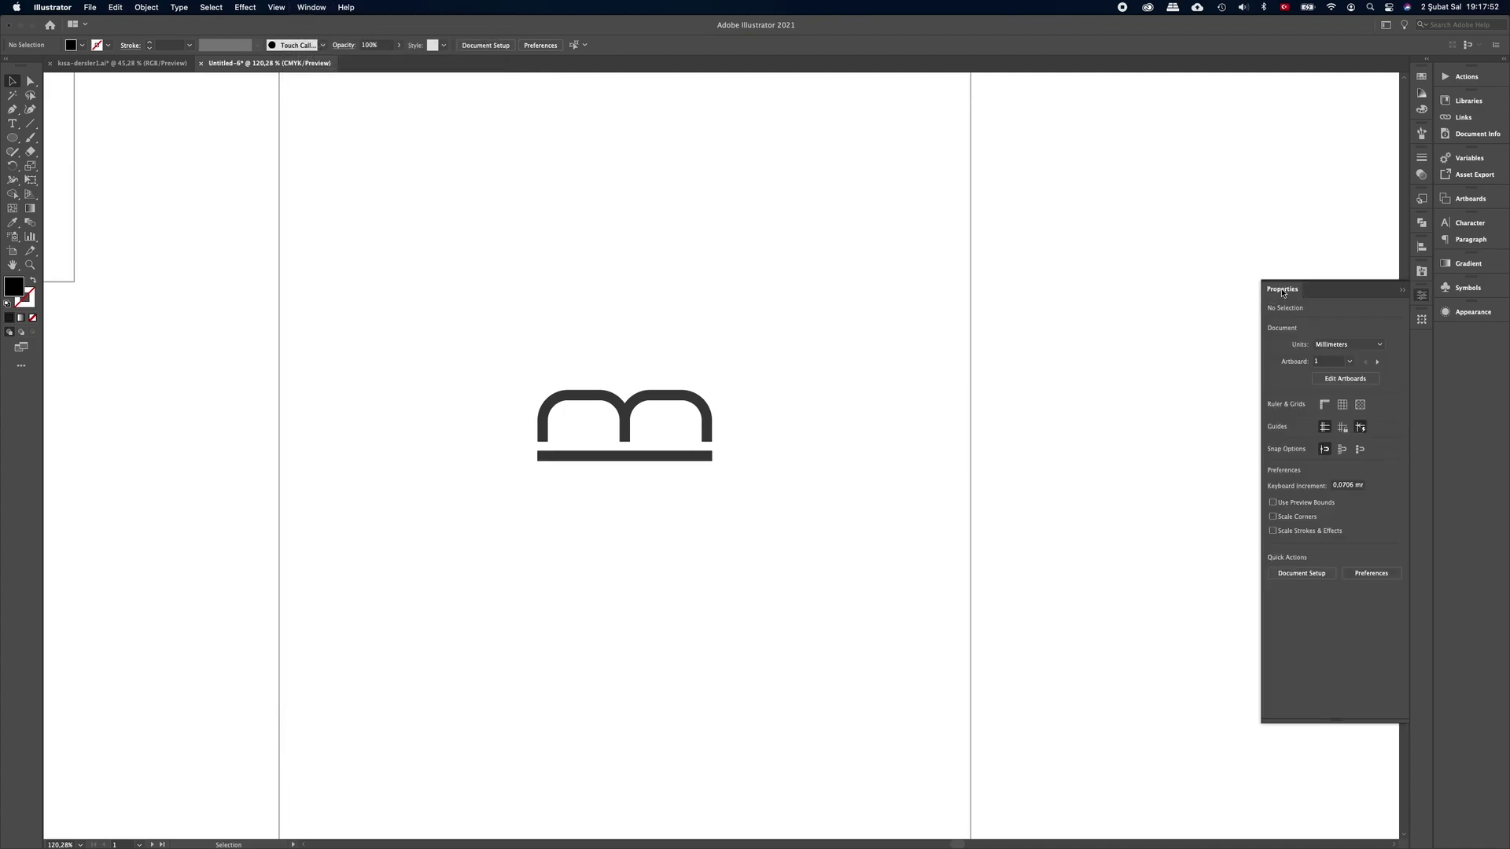
pyautogui.moveTo(1283, 292); pyautogui.dragTo(835, 230)
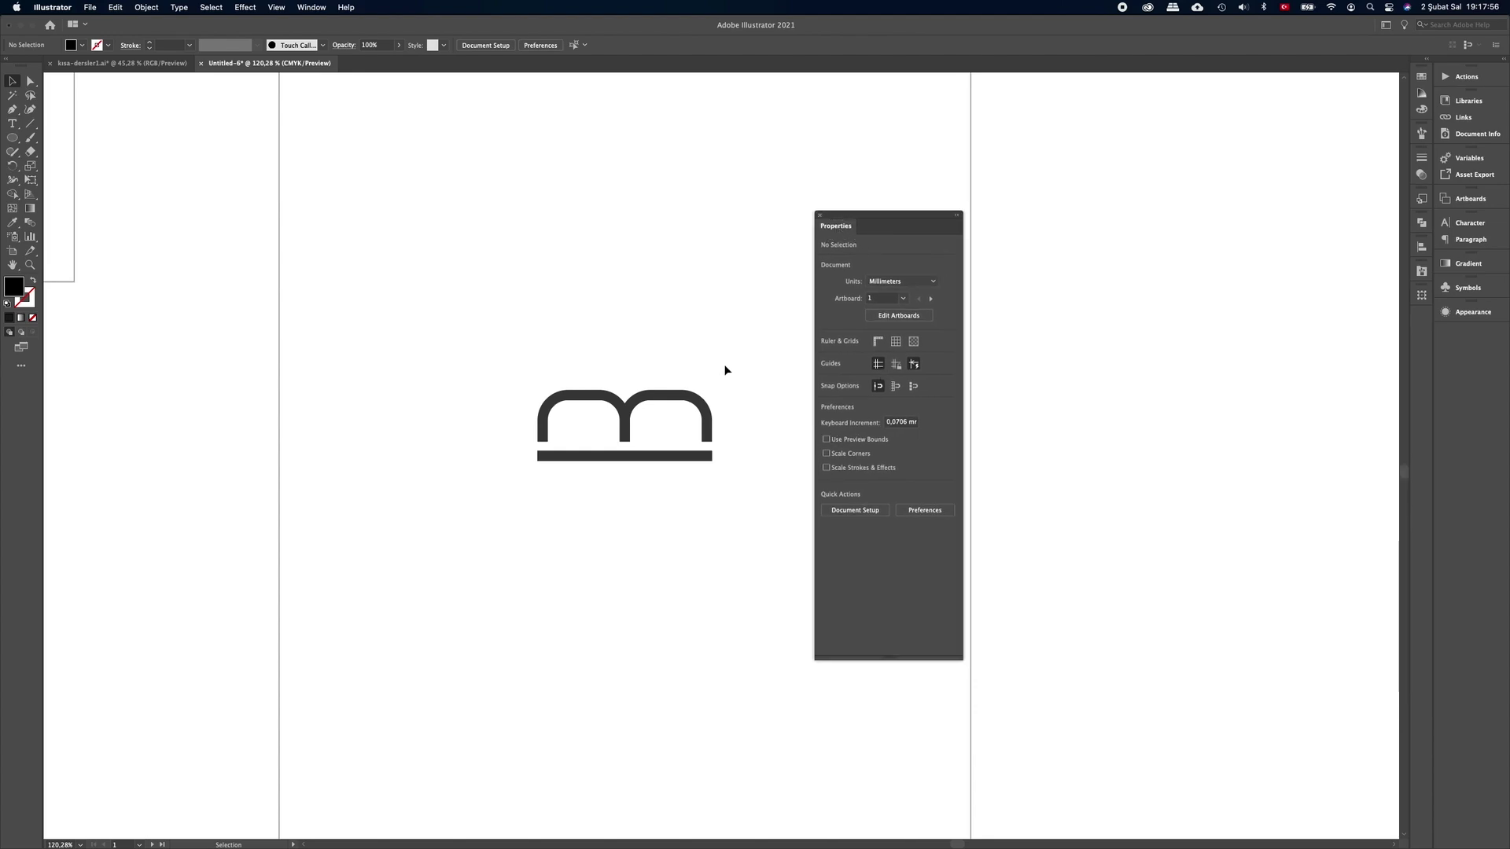
pyautogui.moveTo(738, 357); pyautogui.dragTo(535, 479)
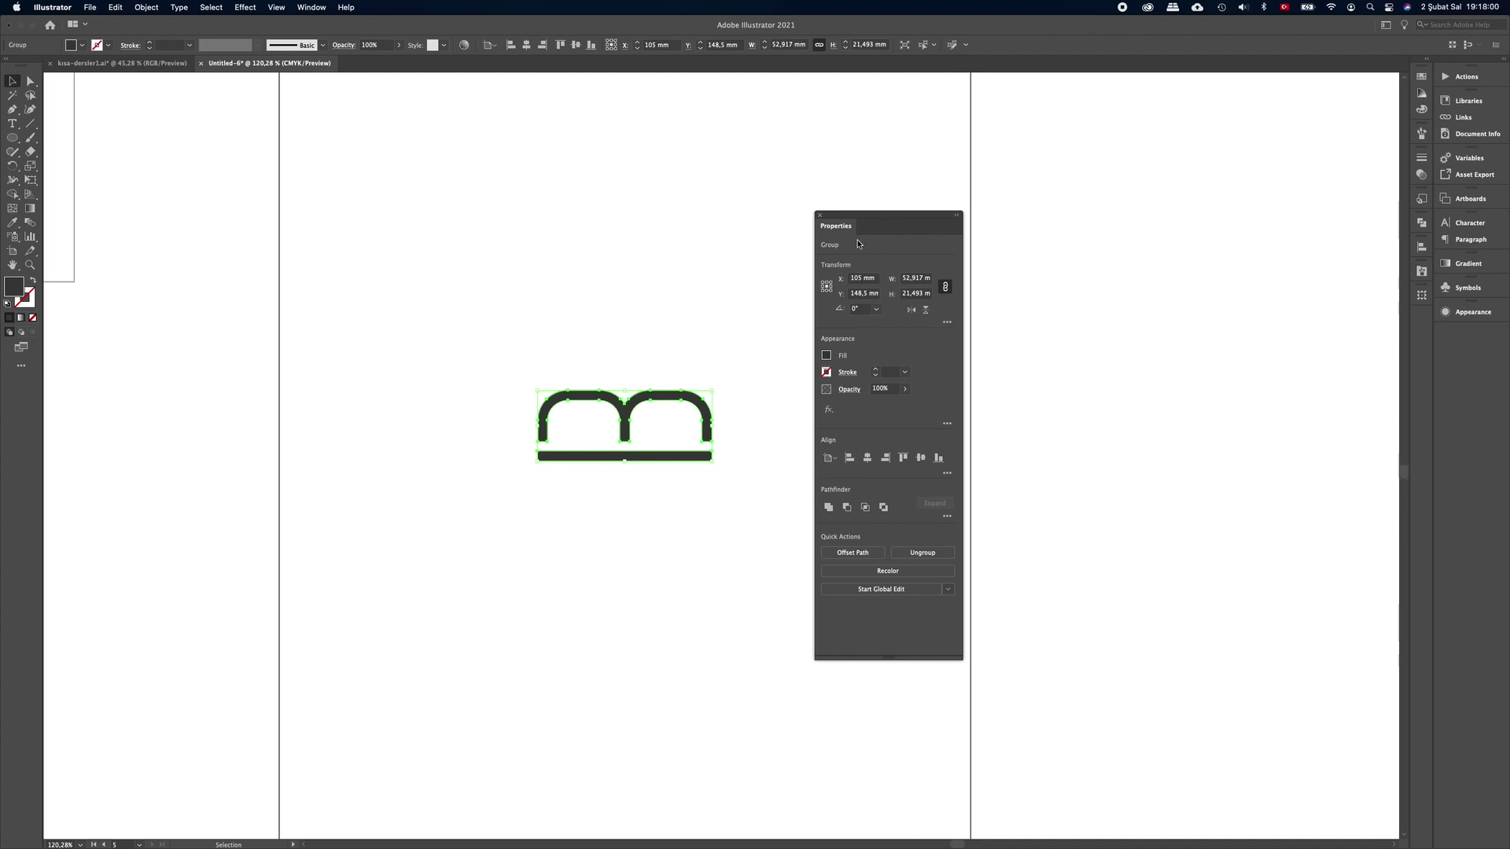
# Use Global Edit and the Color Mixer to fill the book logo and its copies bright green
pyautogui.click(875, 591)
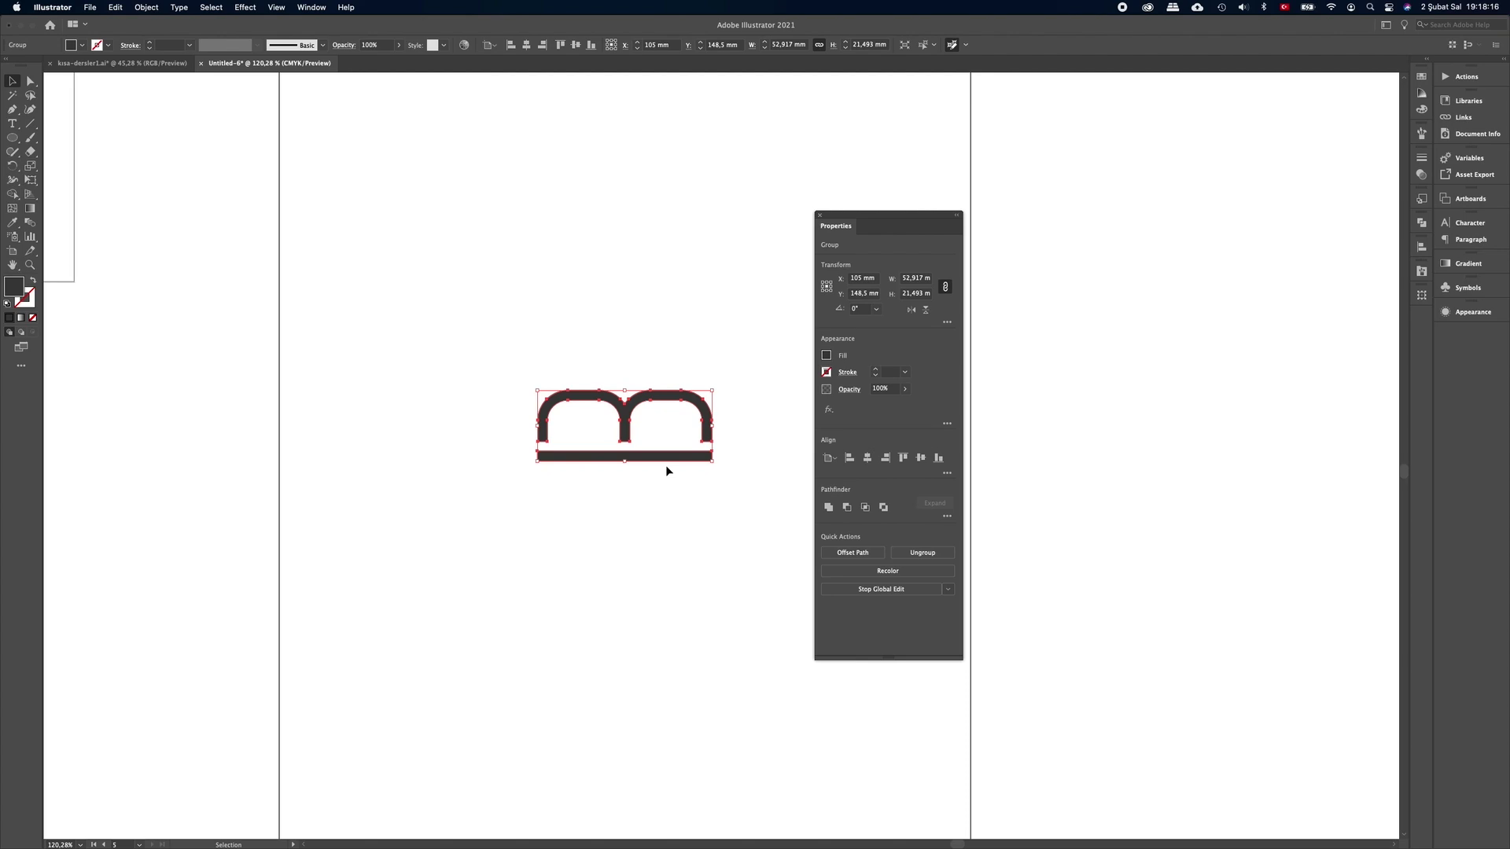
pyautogui.click(827, 355)
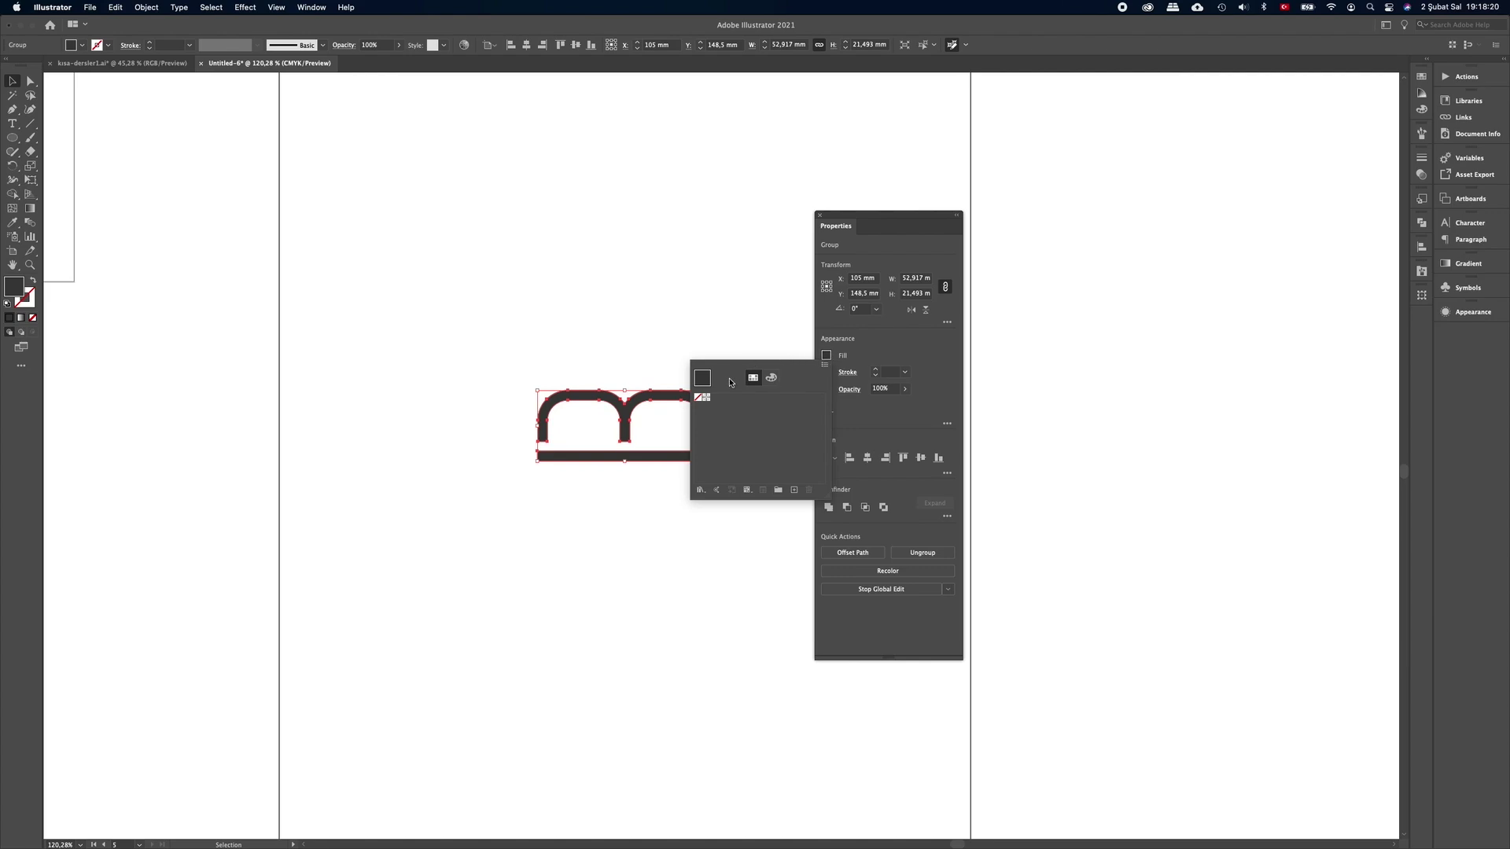
pyautogui.click(771, 378)
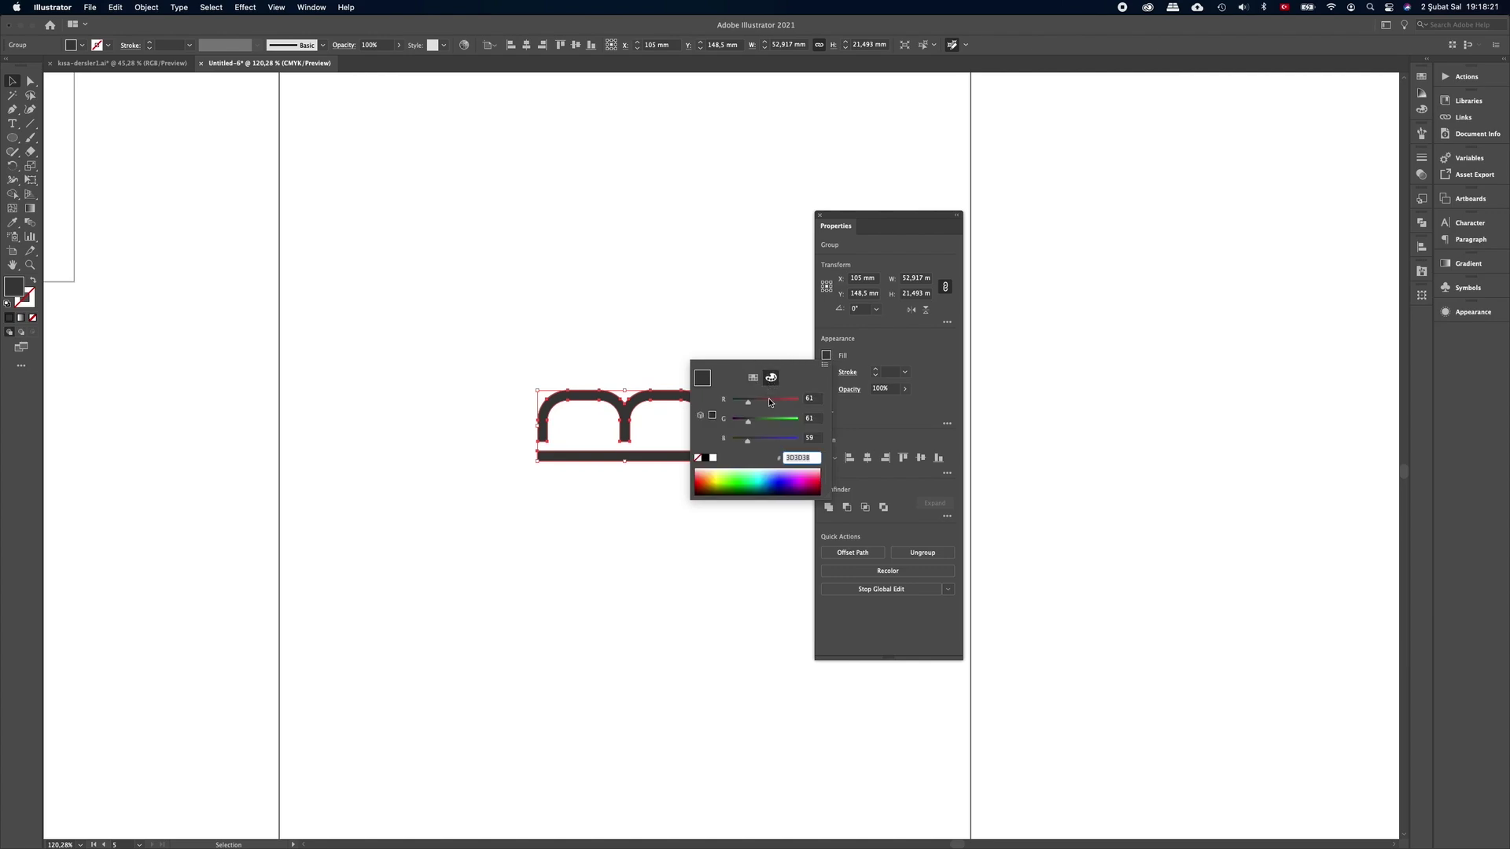
pyautogui.click(740, 475)
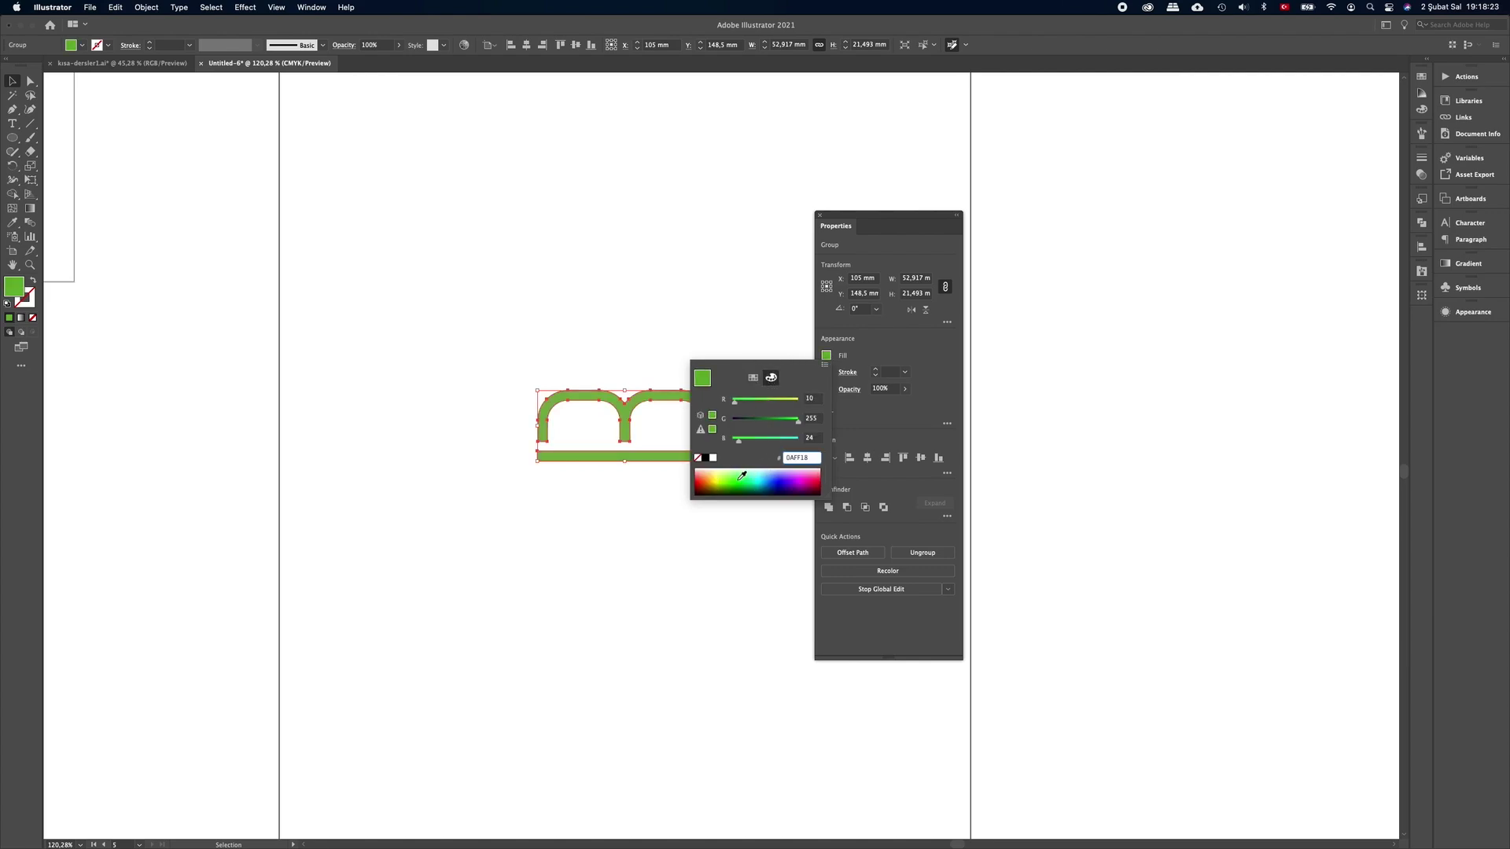
pyautogui.click(656, 401)
pyautogui.click(744, 385)
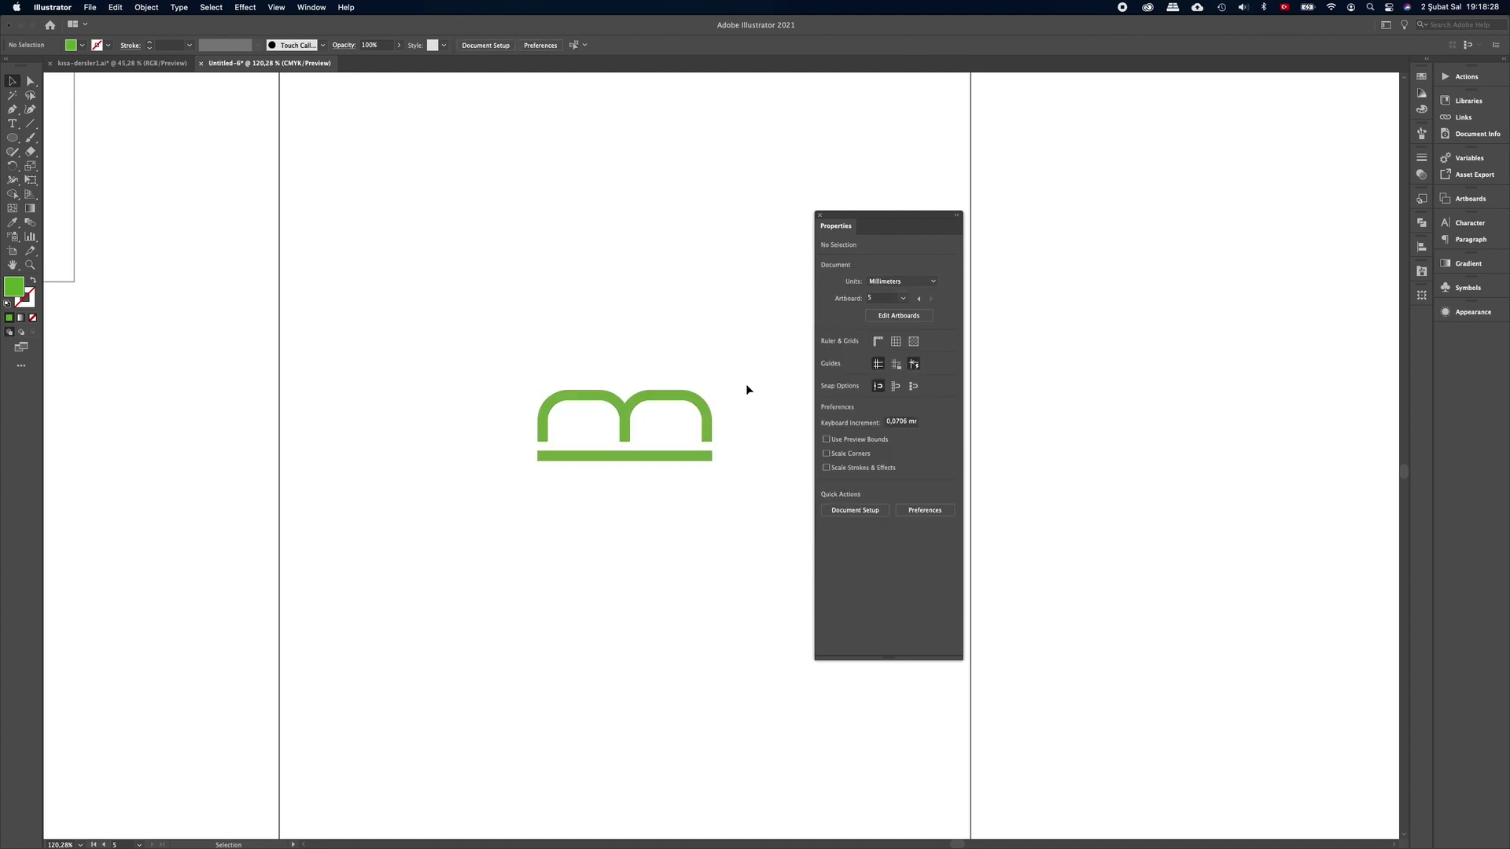
pyautogui.press('z')
pyautogui.moveTo(753, 382); pyautogui.dragTo(650, 382)
pyautogui.moveTo(452, 377); pyautogui.dragTo(660, 384)
pyautogui.keyDown('alt'); pyautogui.click(624, 381); pyautogui.keyUp('alt')
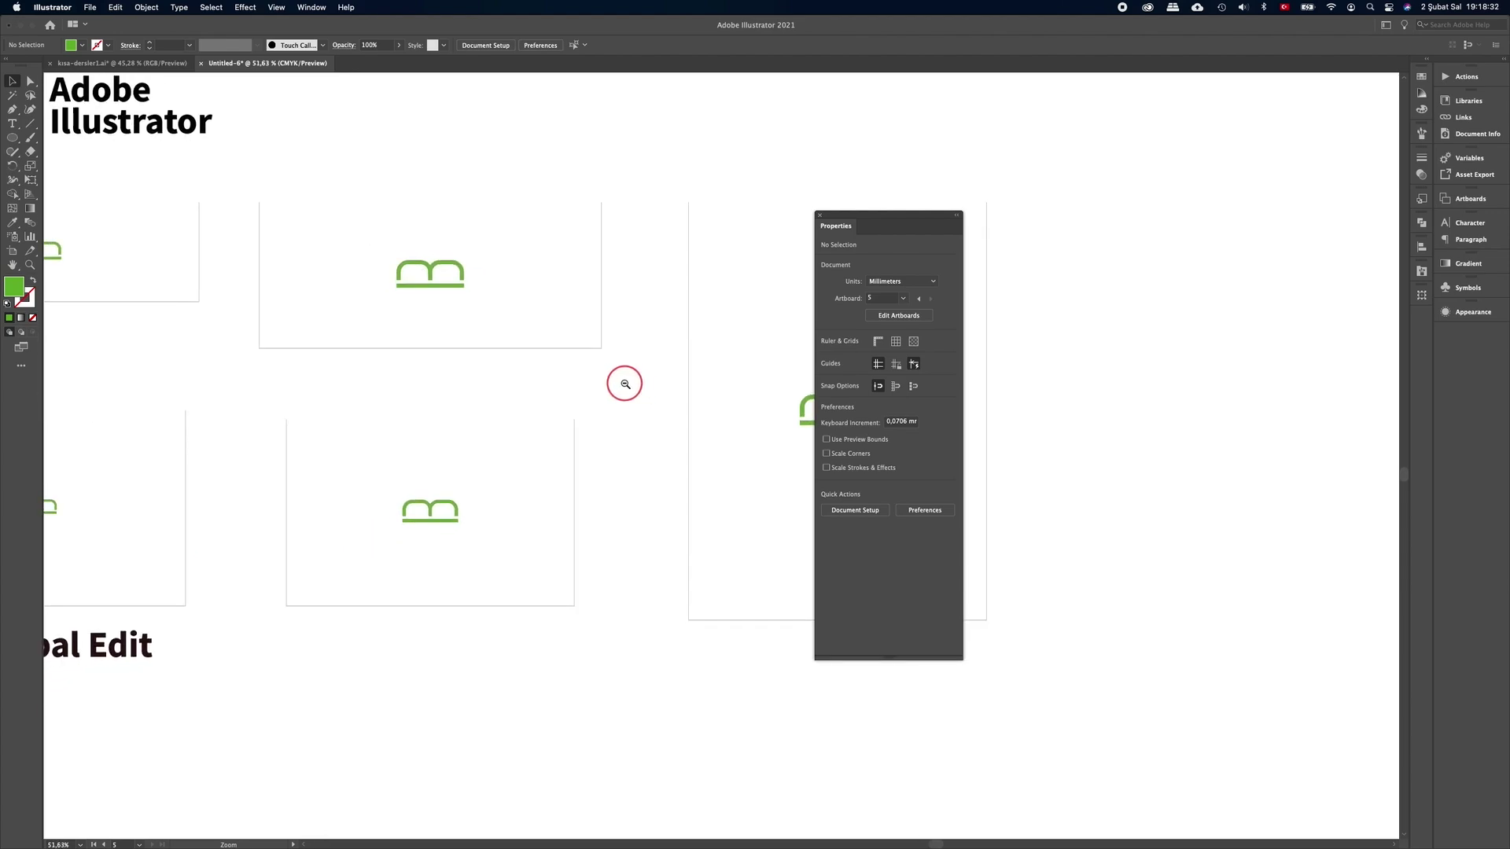
pyautogui.moveTo(436, 390); pyautogui.dragTo(593, 388)
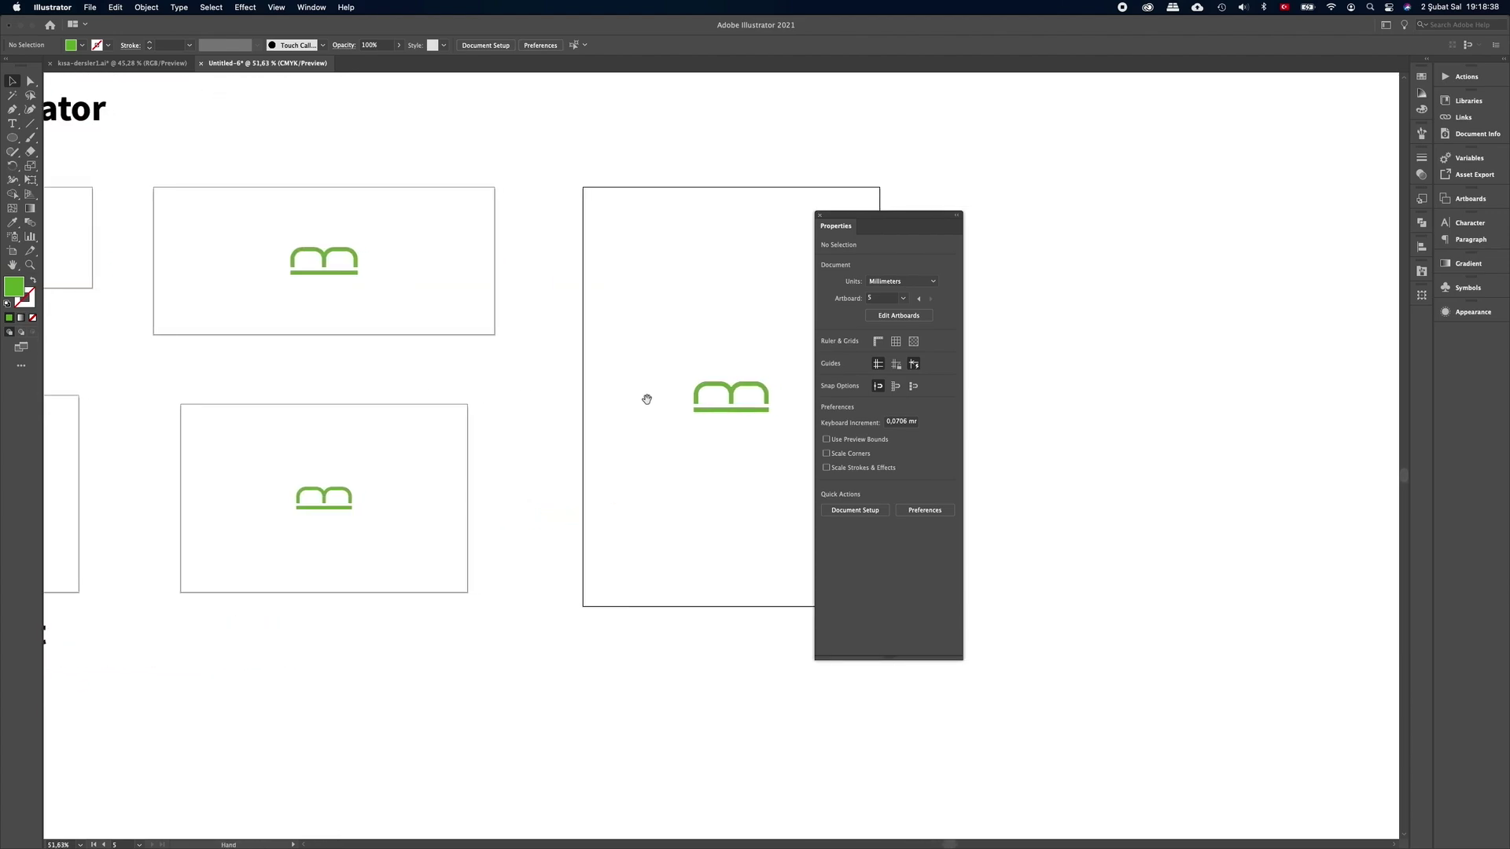
pyautogui.moveTo(420, 404); pyautogui.dragTo(652, 407)
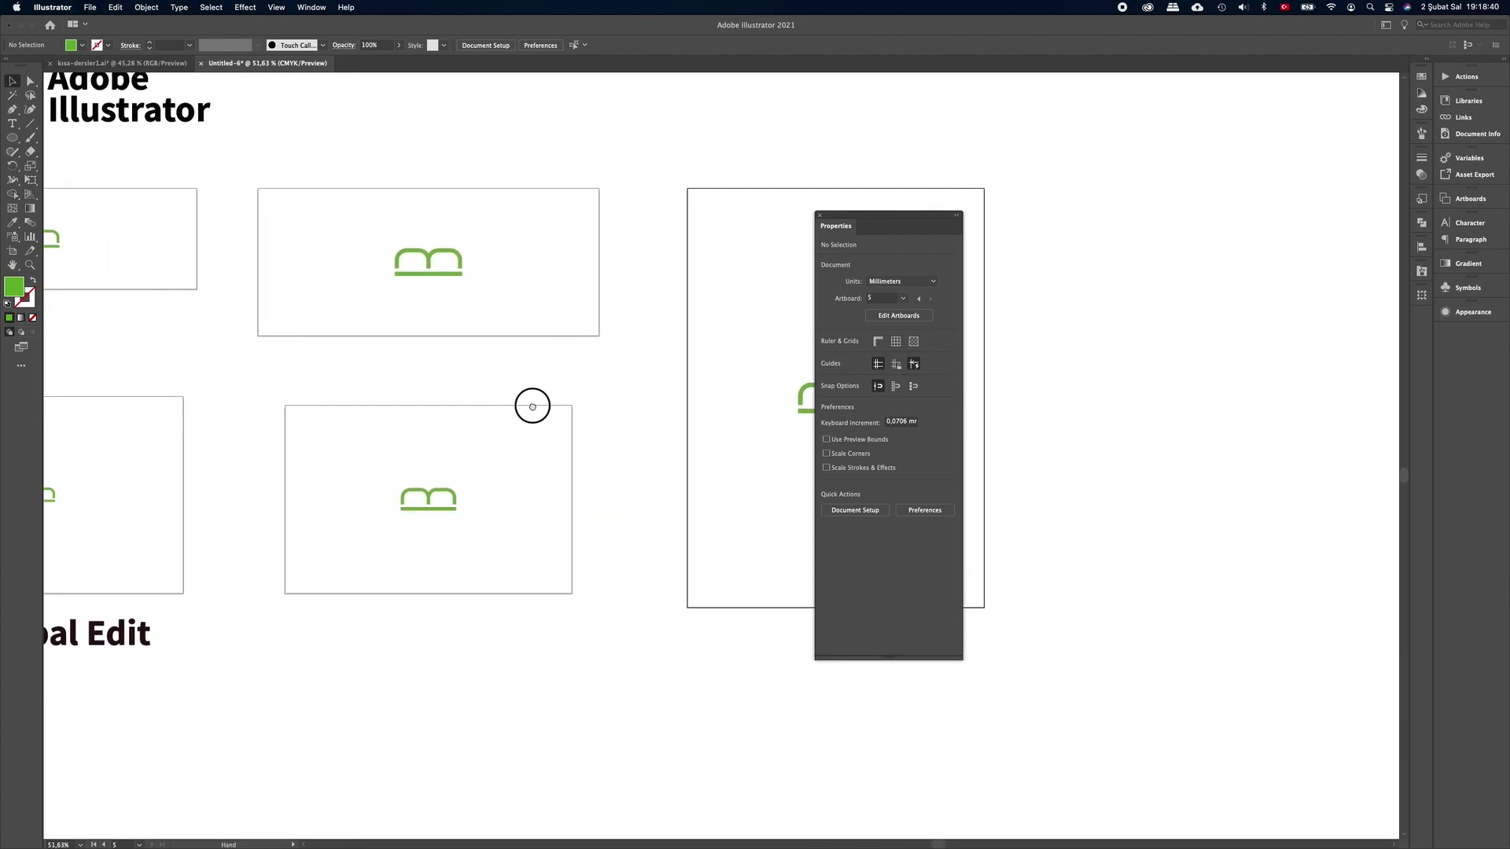
pyautogui.moveTo(428, 415)
pyautogui.mouseDown()
pyautogui.moveTo(492, 414)
pyautogui.moveTo(338, 407)
pyautogui.mouseUp()
pyautogui.hscroll(3, 484, 414)
pyautogui.hscroll(5, 494, 412)
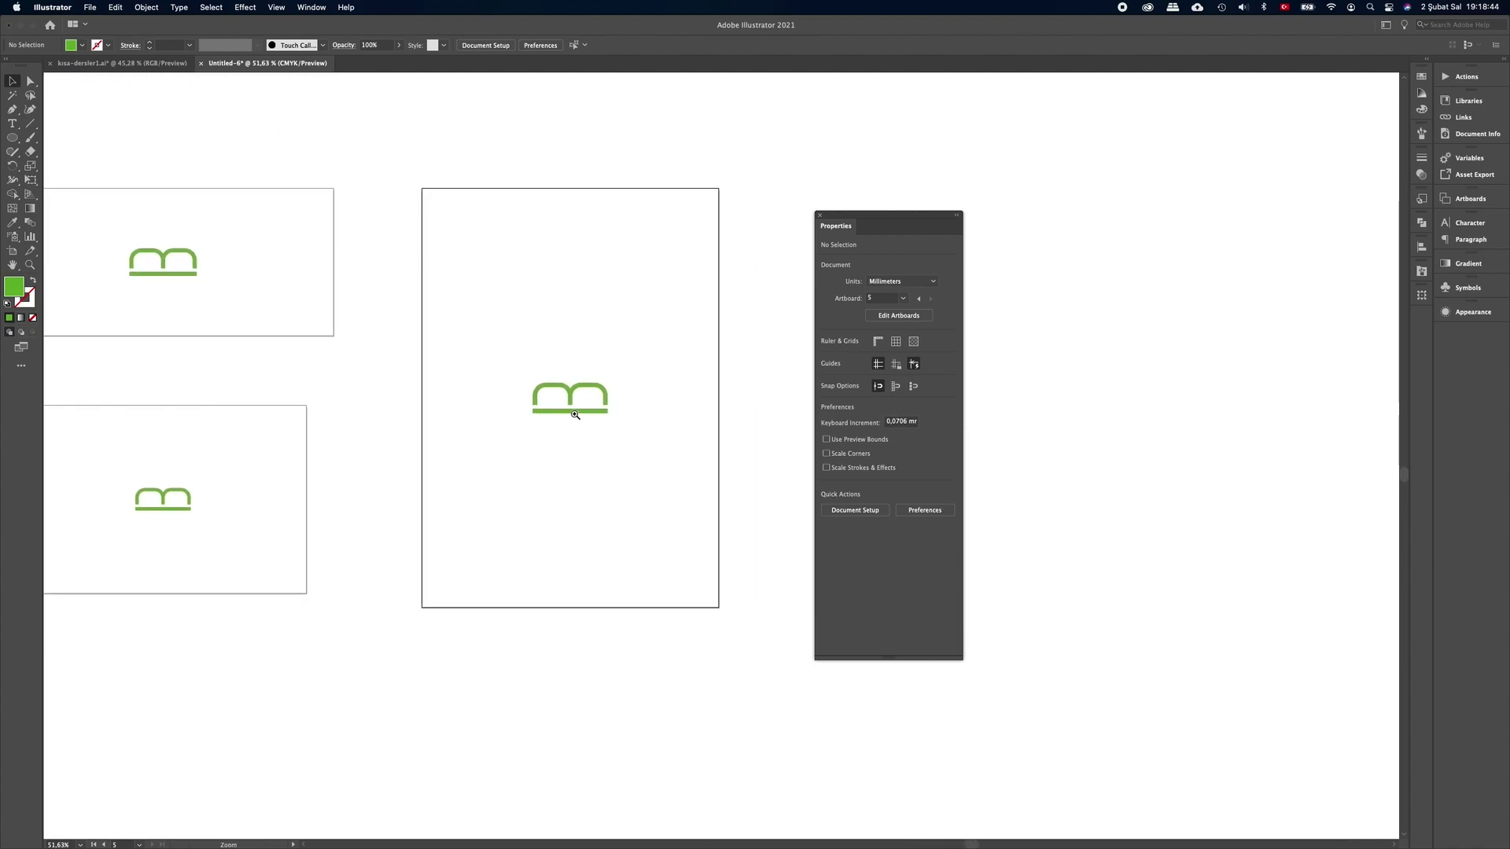
pyautogui.scroll(1, 576, 406)
pyautogui.scroll(3, 576, 406)
pyautogui.scroll(2, 644, 405)
pyautogui.scroll(2, 661, 406)
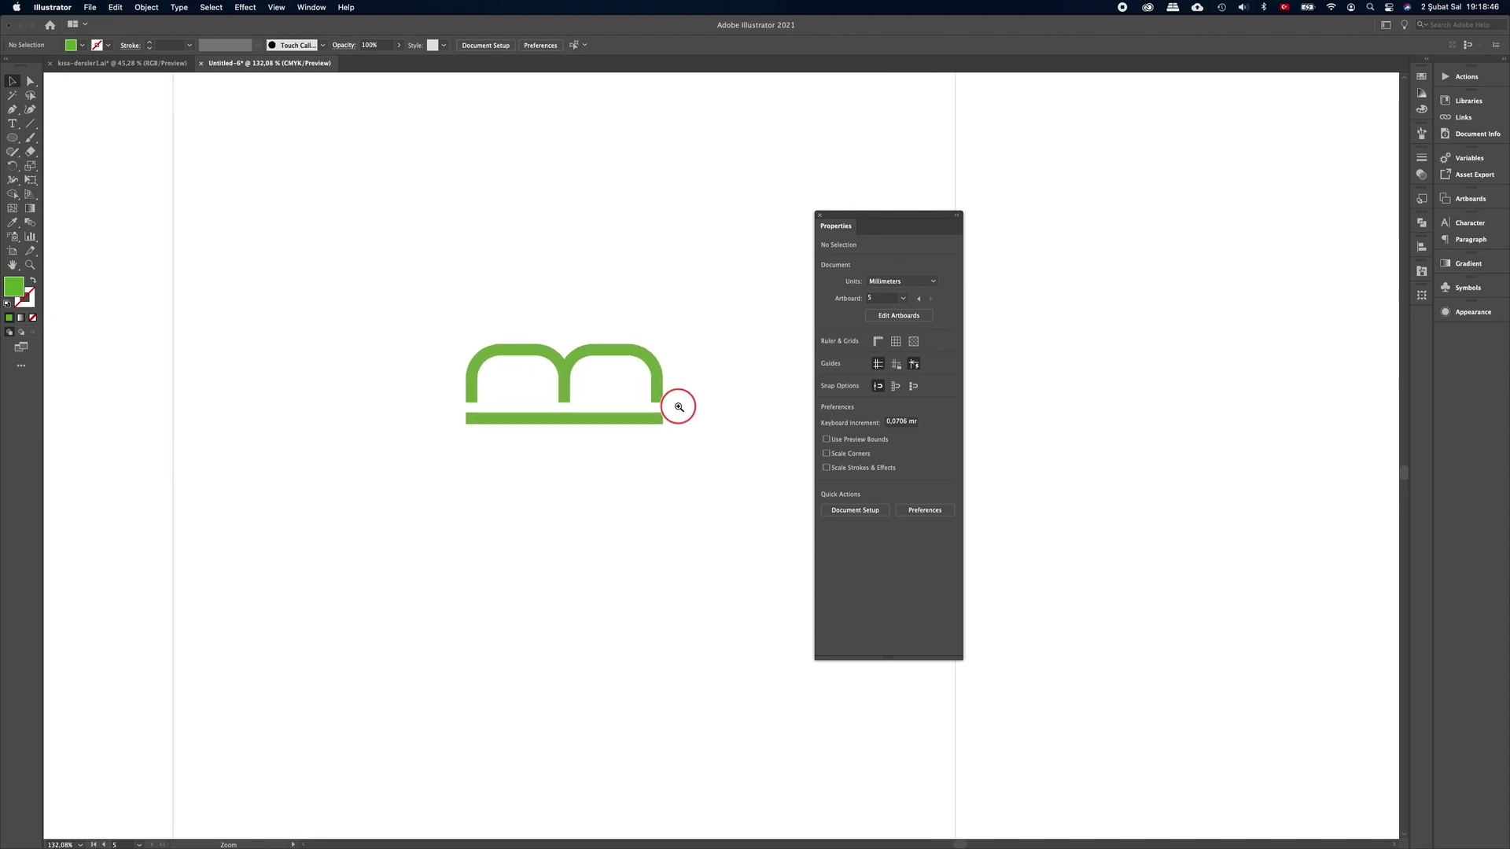
pyautogui.scroll(1, 677, 408)
# With Global Edit on, drag the bottom bar's left and right anchors outward past the arches
pyautogui.click(617, 418)
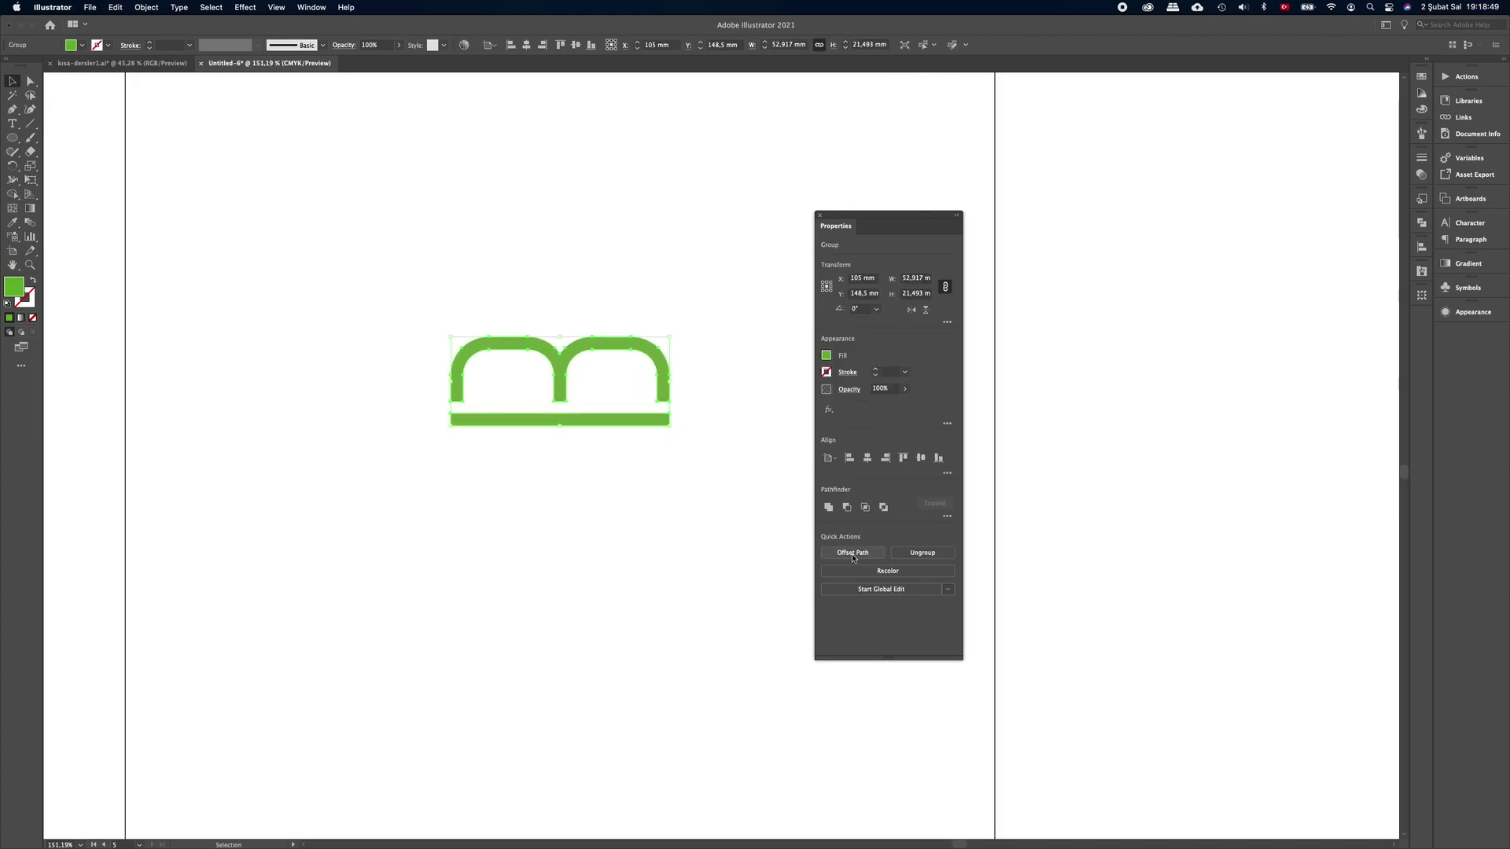
pyautogui.click(886, 591)
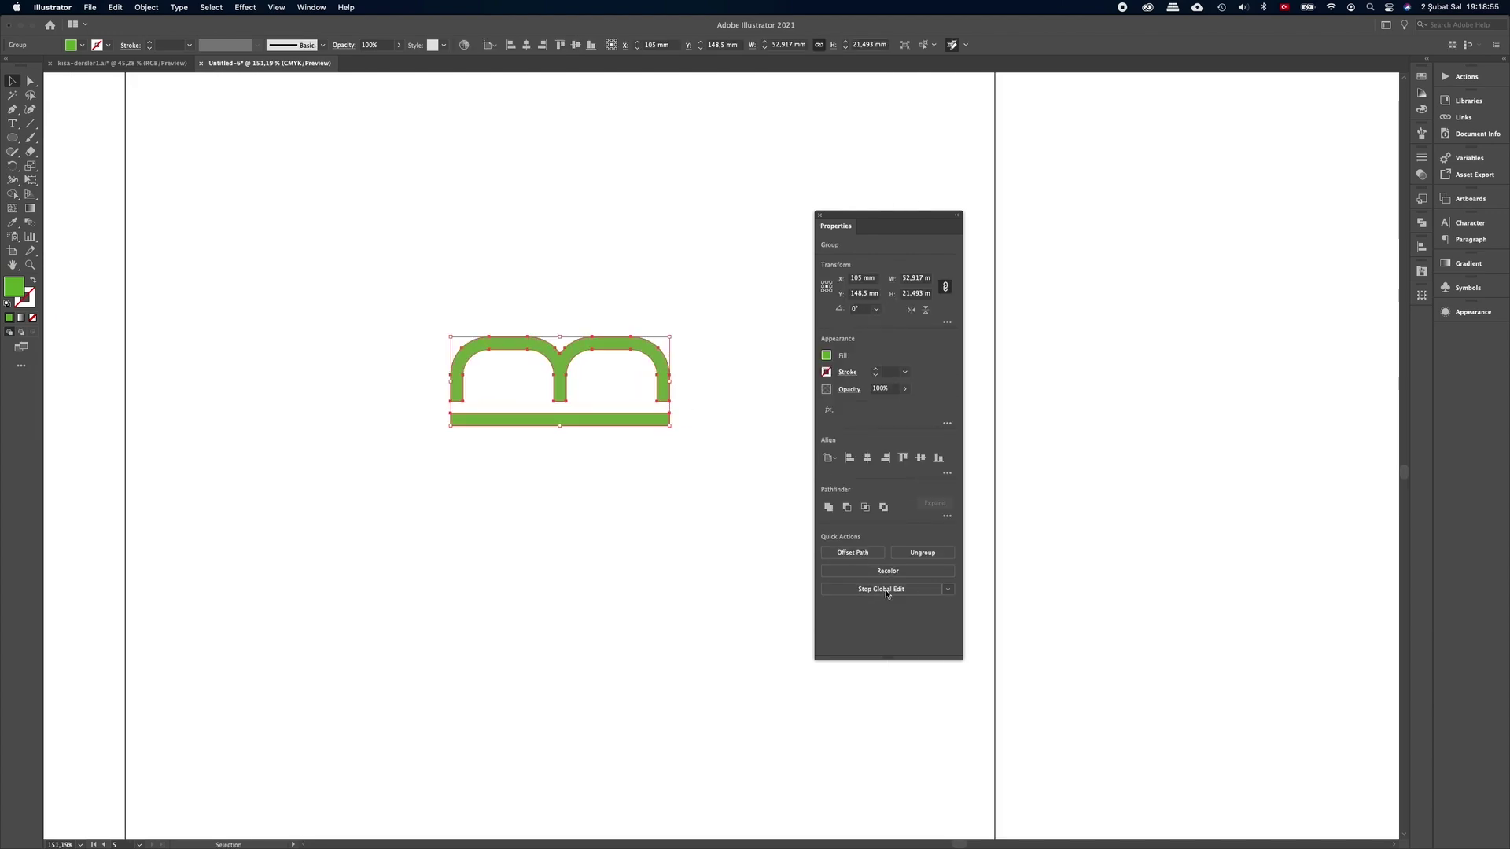
pyautogui.click(31, 81)
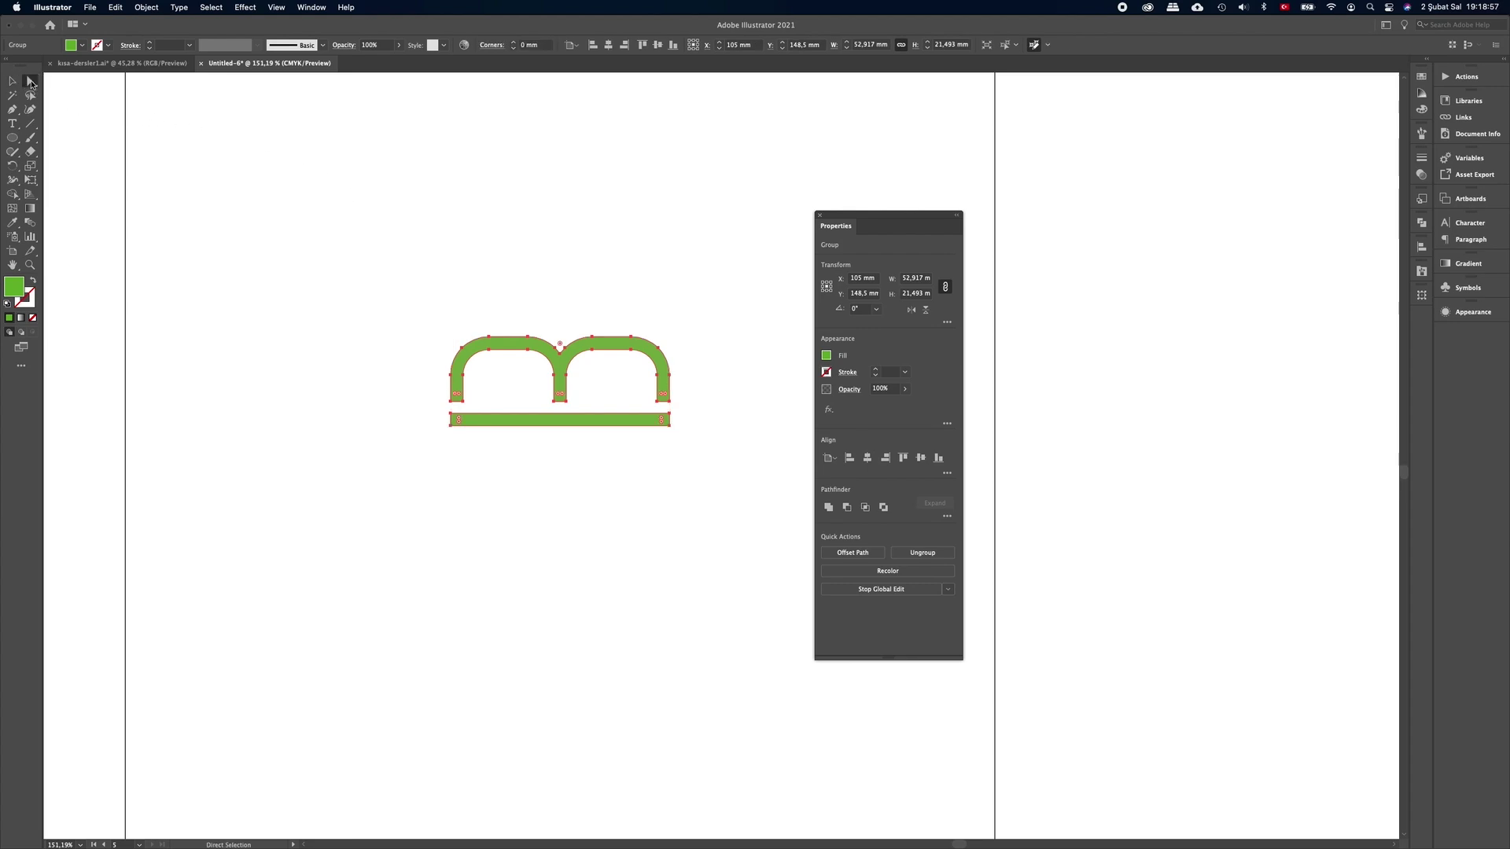
pyautogui.click(673, 421)
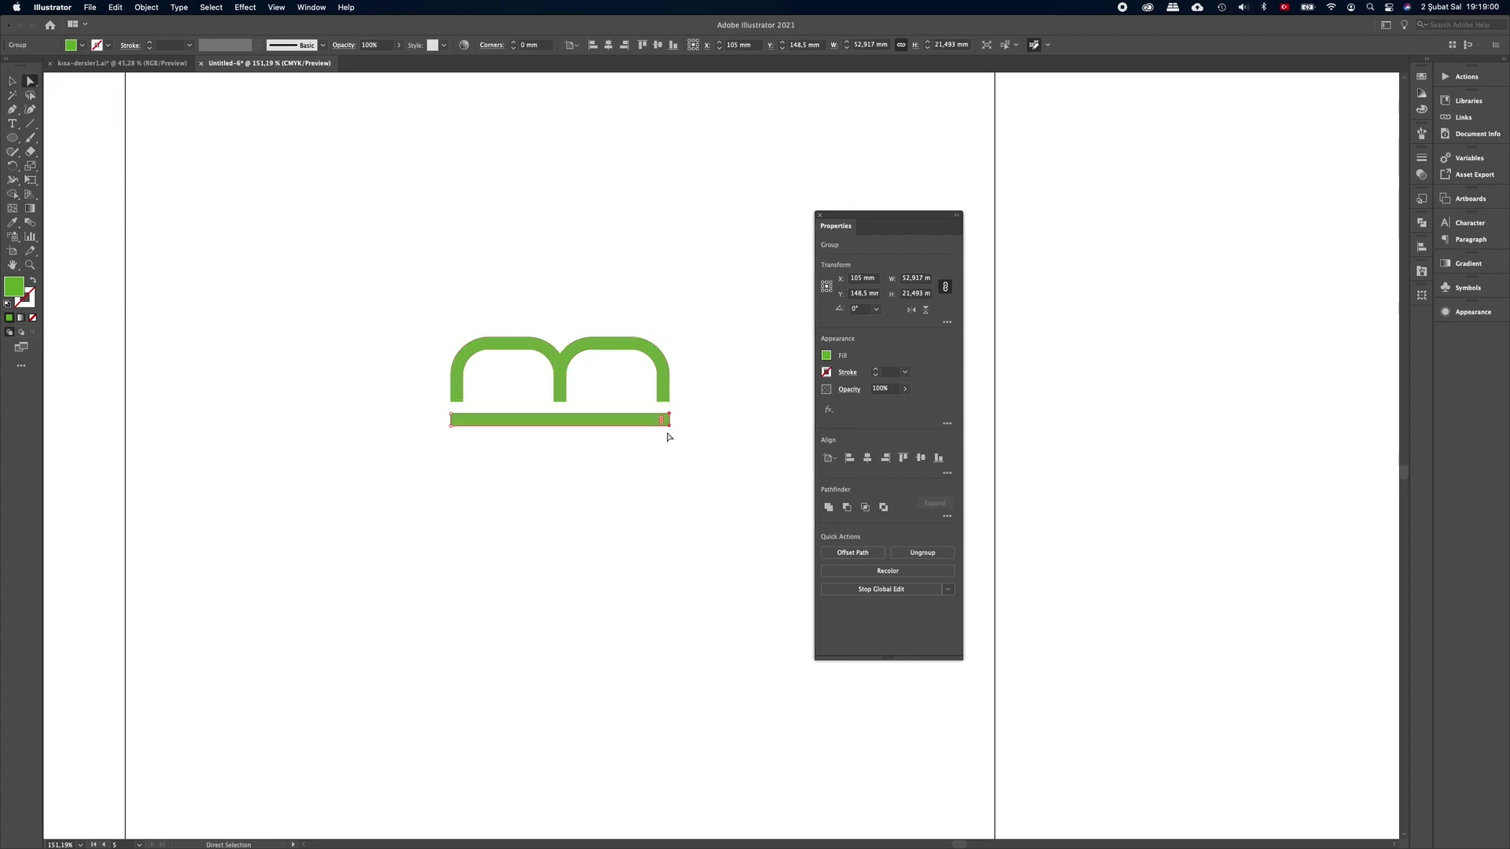
pyautogui.moveTo(669, 421); pyautogui.dragTo(761, 421)
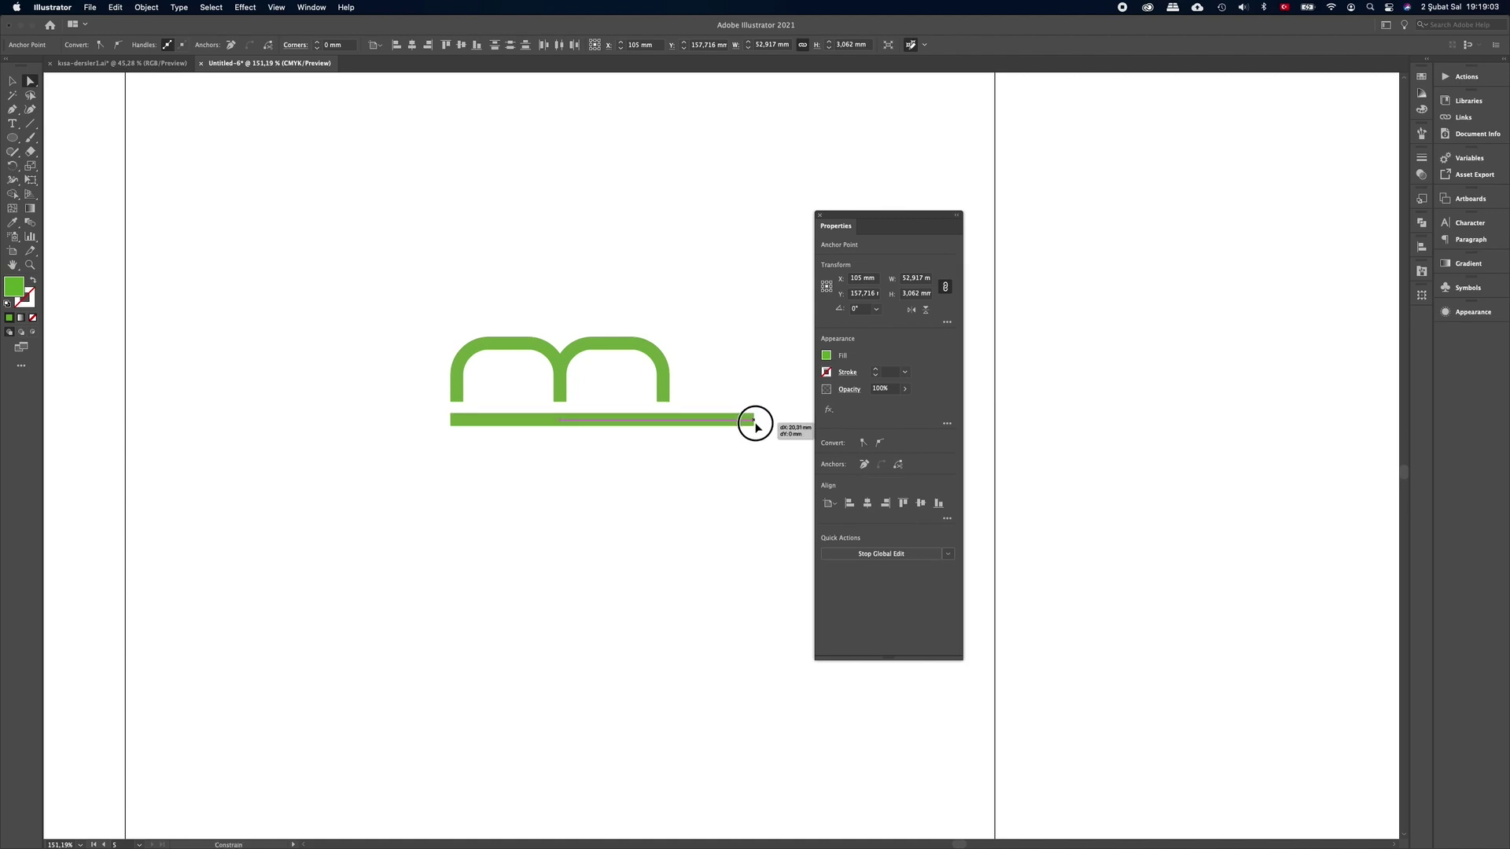
pyautogui.moveTo(439, 414)
pyautogui.mouseDown()
pyautogui.moveTo(456, 437)
pyautogui.moveTo(359, 419)
pyautogui.mouseUp()
pyautogui.click(531, 504)
pyautogui.press('space')
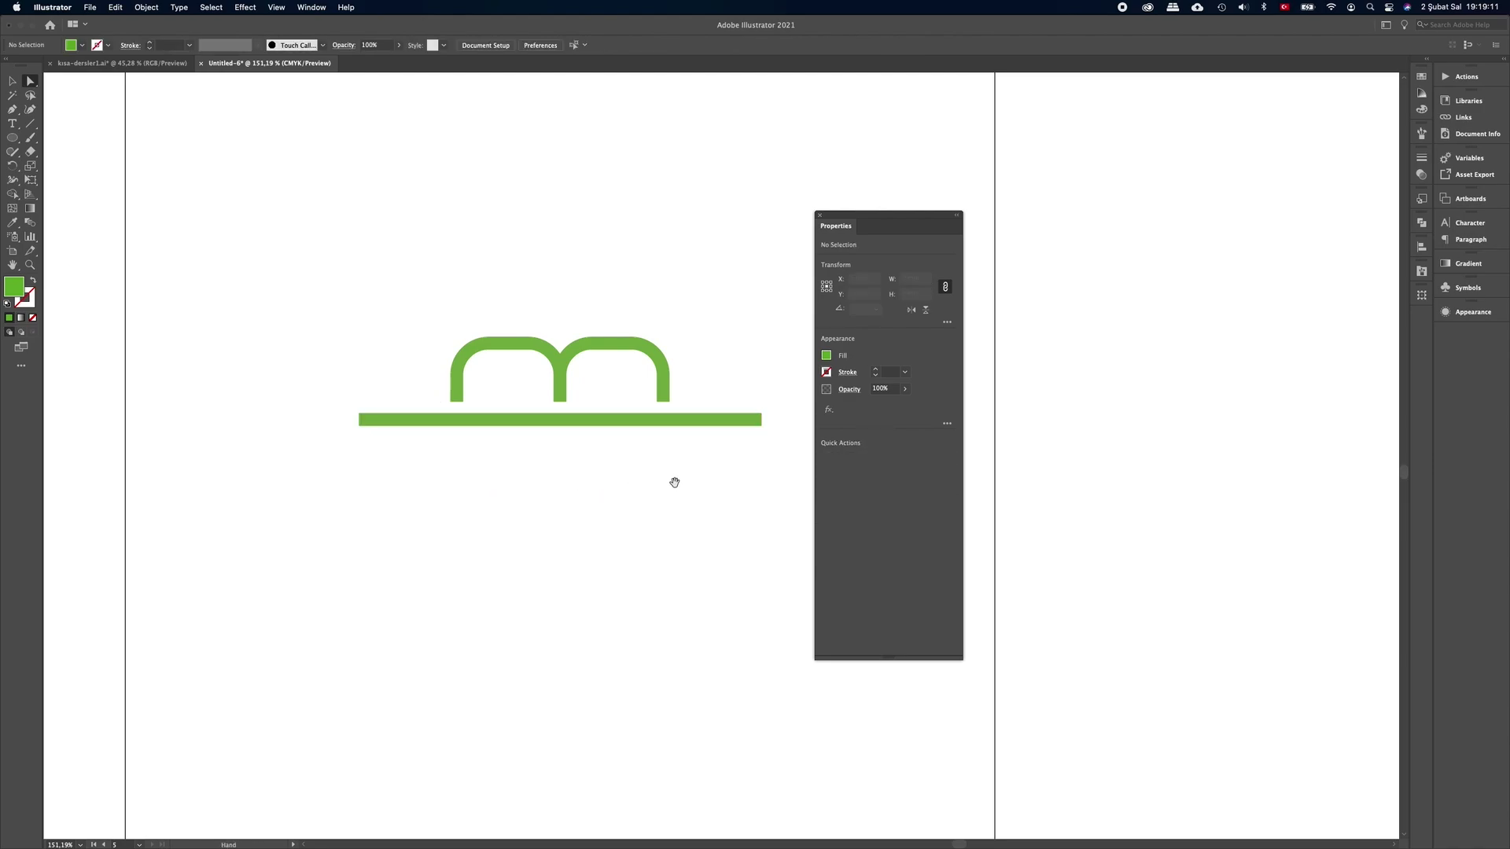
pyautogui.moveTo(718, 475)
pyautogui.mouseDown()
pyautogui.moveTo(399, 456)
pyautogui.moveTo(532, 451)
pyautogui.mouseUp()
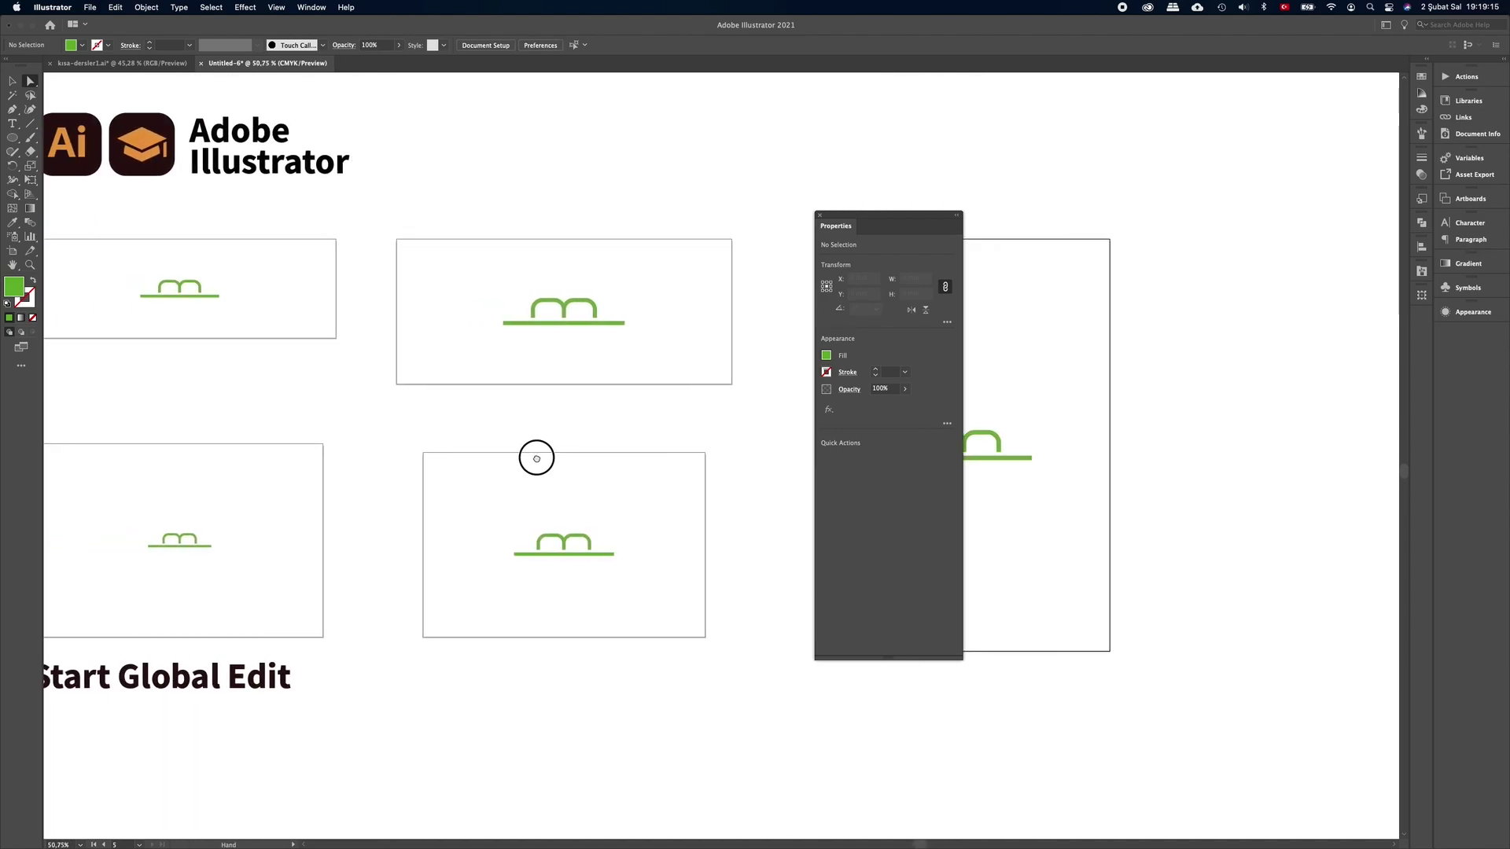
pyautogui.moveTo(522, 461); pyautogui.dragTo(570, 460)
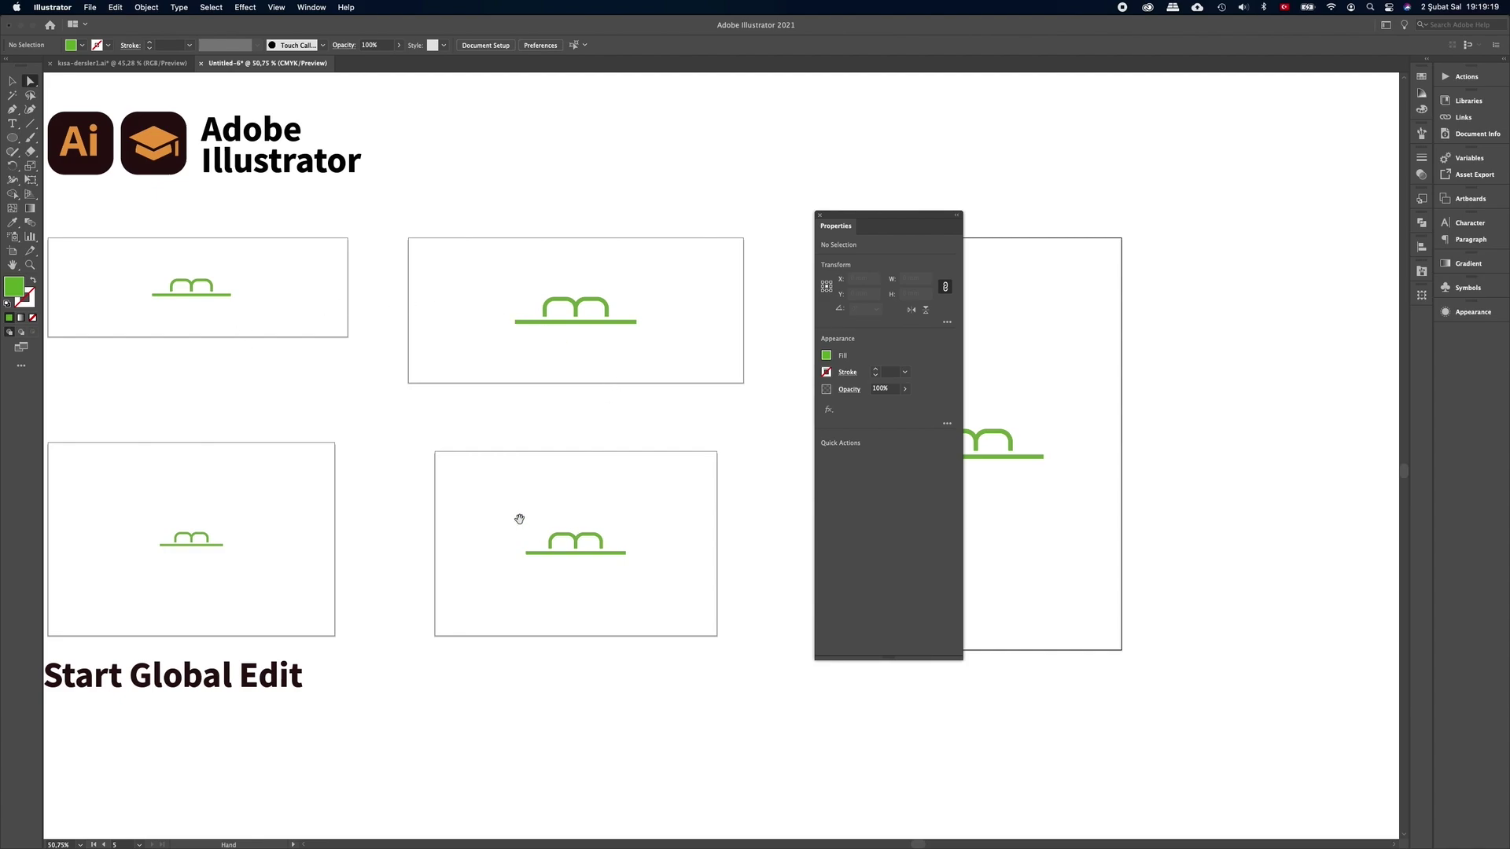
pyautogui.moveTo(974, 503); pyautogui.dragTo(626, 506)
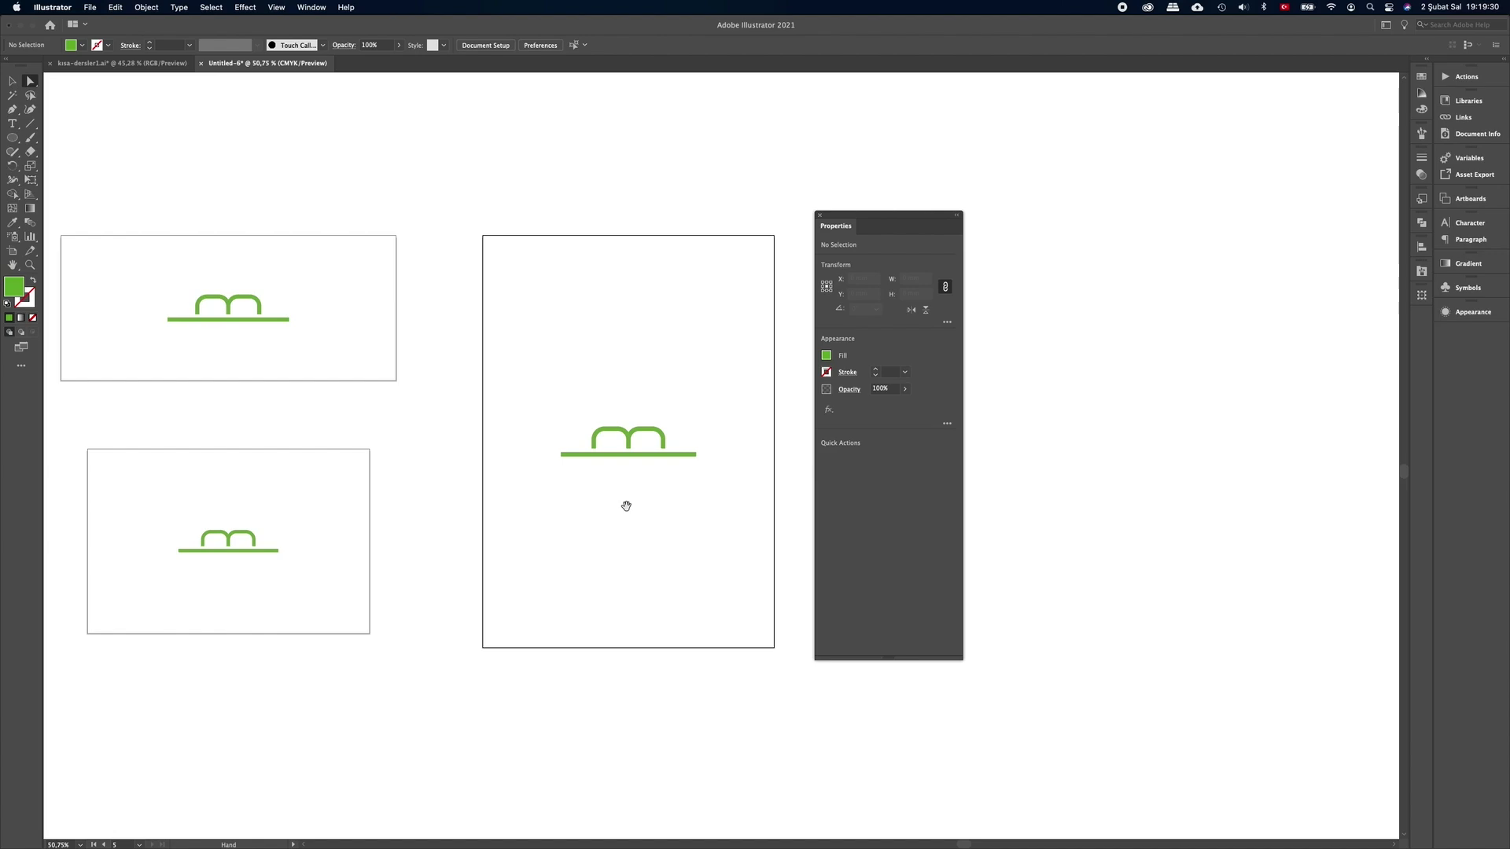
pyautogui.press('space')
pyautogui.hotkey('ctrl', 'space')
pyautogui.moveTo(655, 518); pyautogui.dragTo(516, 515)
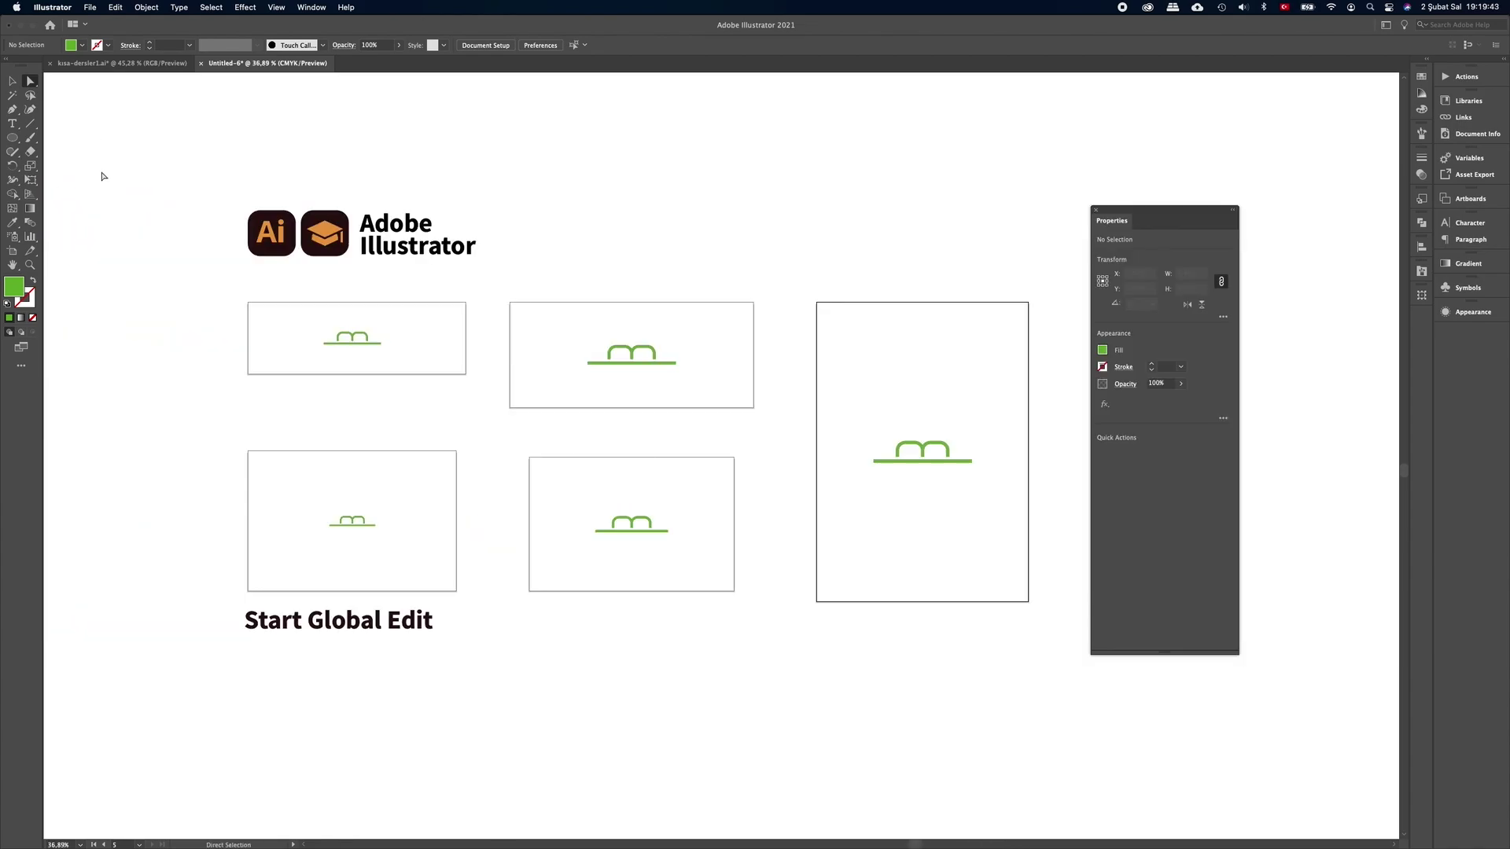
# Delete all the logo marks and add an enlarged ADOBE text in the tall right box
pyautogui.click(12, 81)
pyautogui.moveTo(187, 302); pyautogui.dragTo(983, 562)
pyautogui.press('Delete')
pyautogui.click(13, 124)
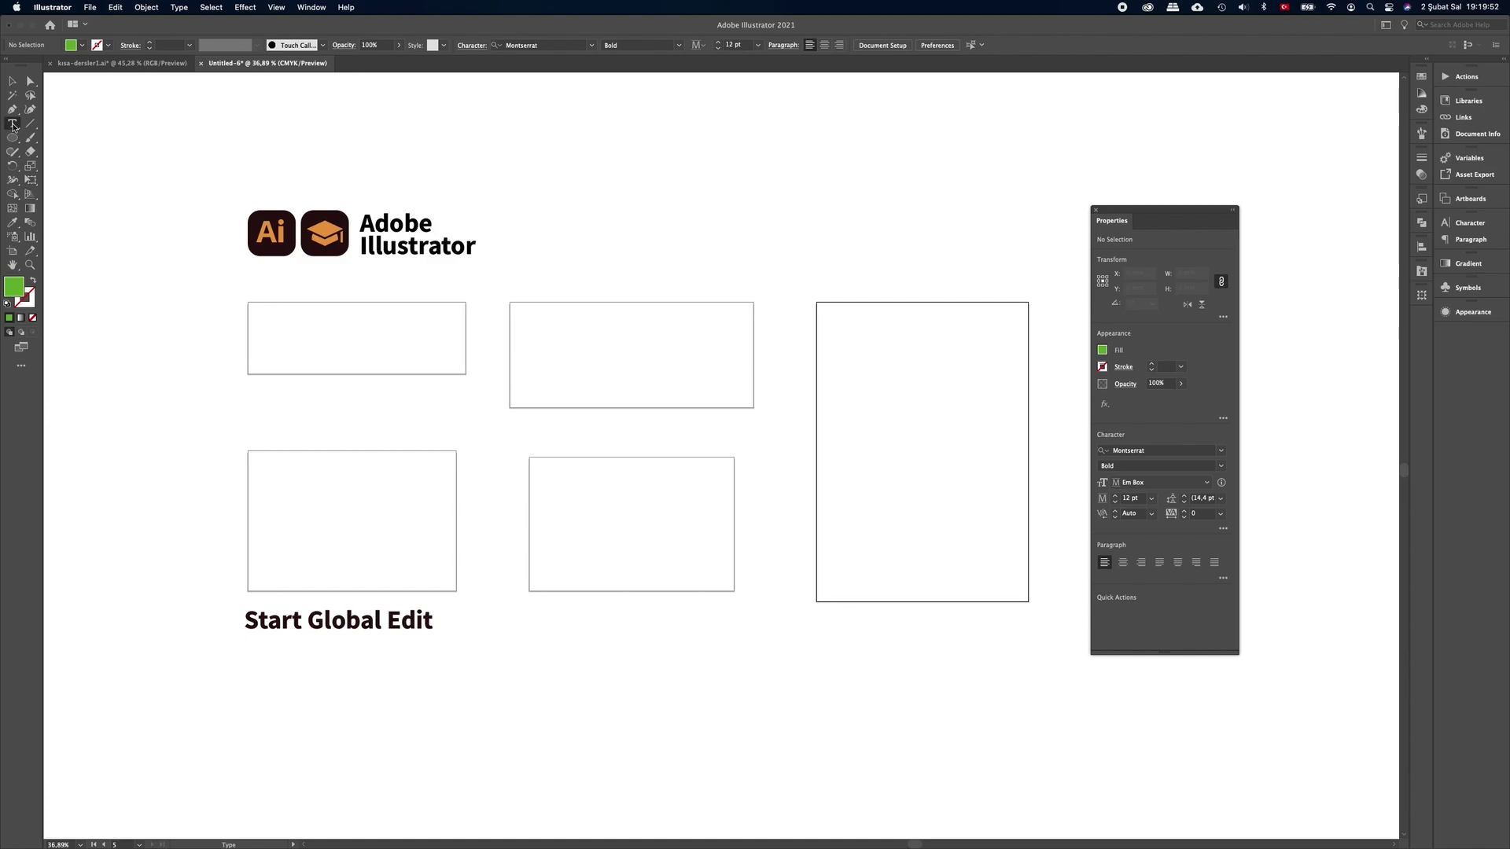
pyautogui.click(879, 472)
pyautogui.write('ABC')
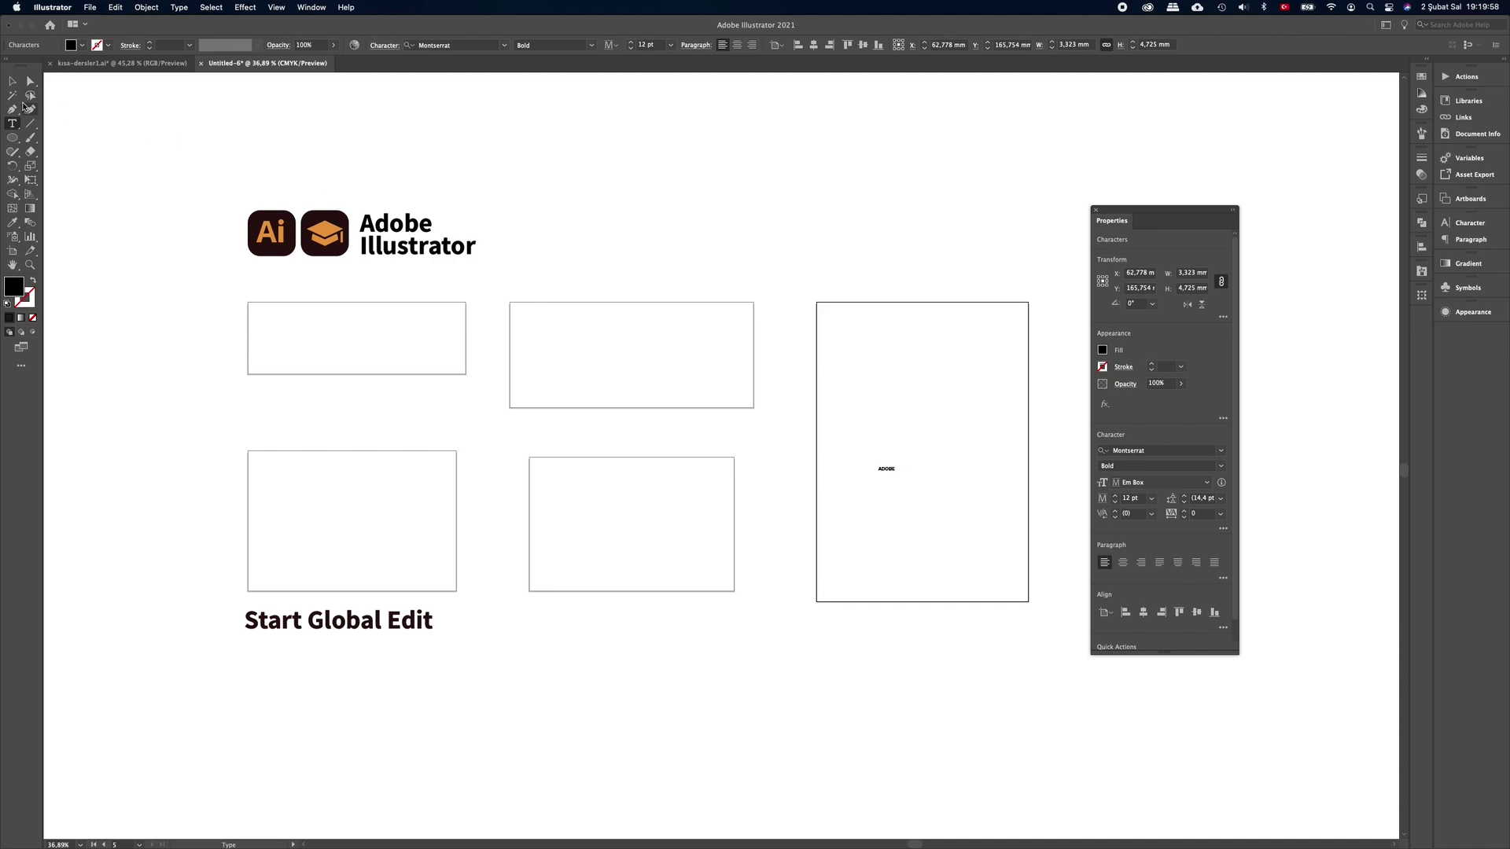
pyautogui.click(13, 81)
pyautogui.moveTo(901, 476)
pyautogui.mouseDown()
pyautogui.moveTo(969, 511)
pyautogui.moveTo(967, 495)
pyautogui.mouseUp()
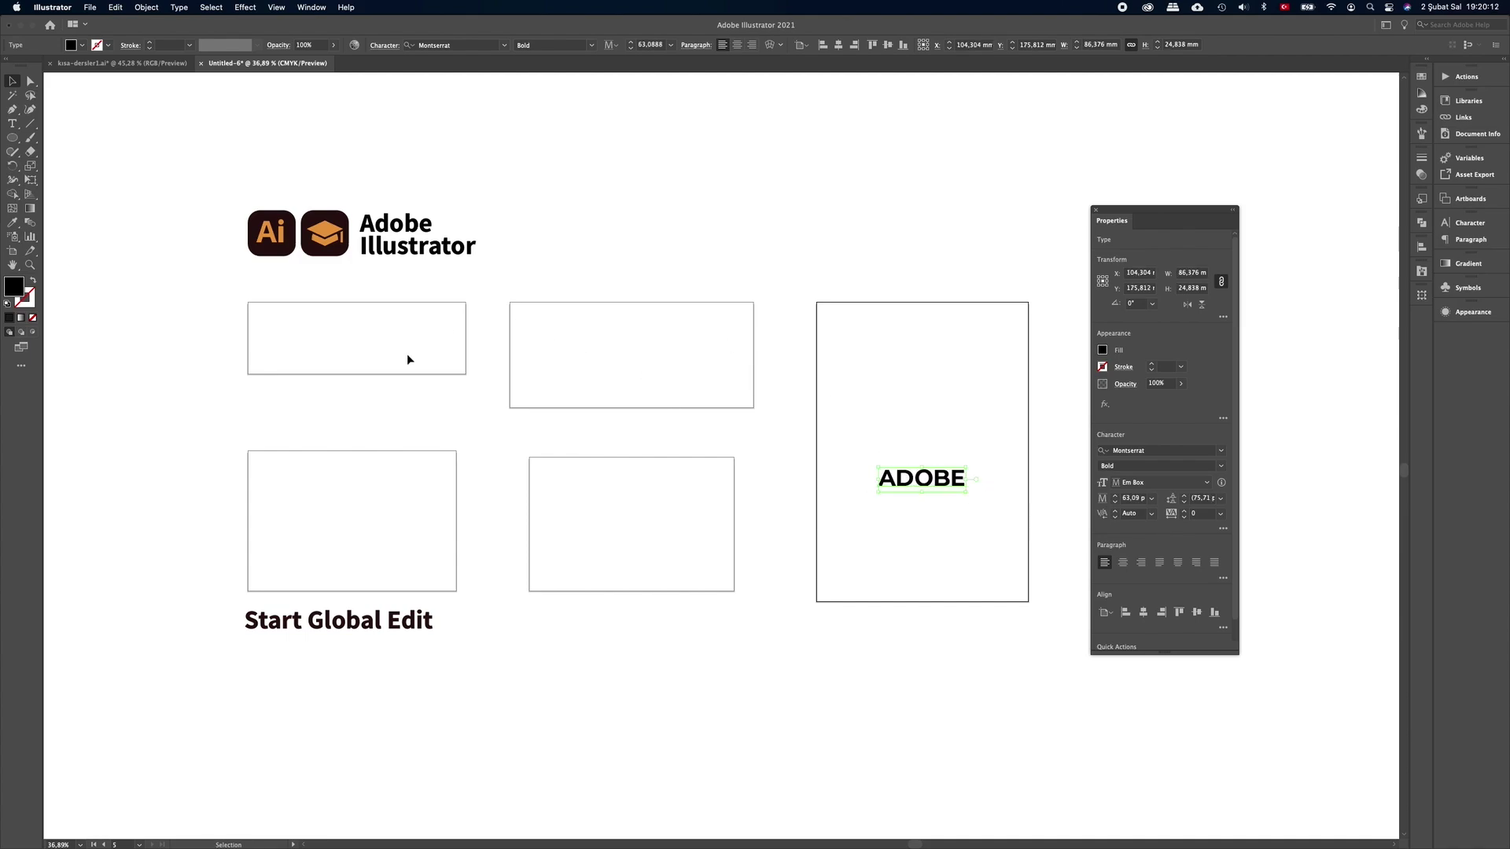
# Alt-drag ADOBE copies into the other four boxes, then select all five texts
pyautogui.moveTo(930, 492); pyautogui.dragTo(741, 370)
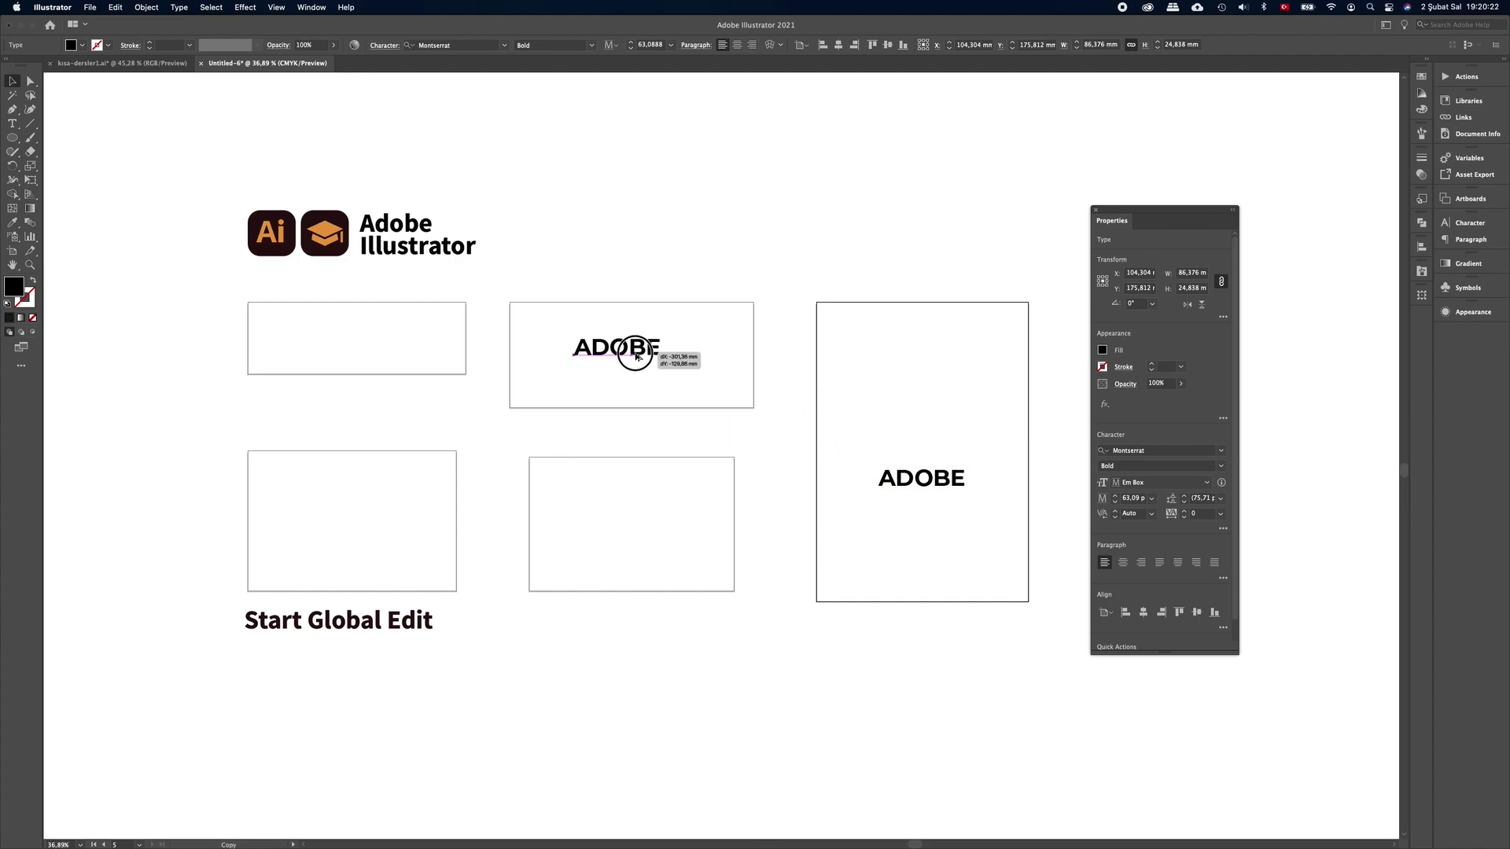
pyautogui.moveTo(742, 370)
pyautogui.mouseDown()
pyautogui.moveTo(655, 361)
pyautogui.moveTo(661, 540)
pyautogui.mouseUp()
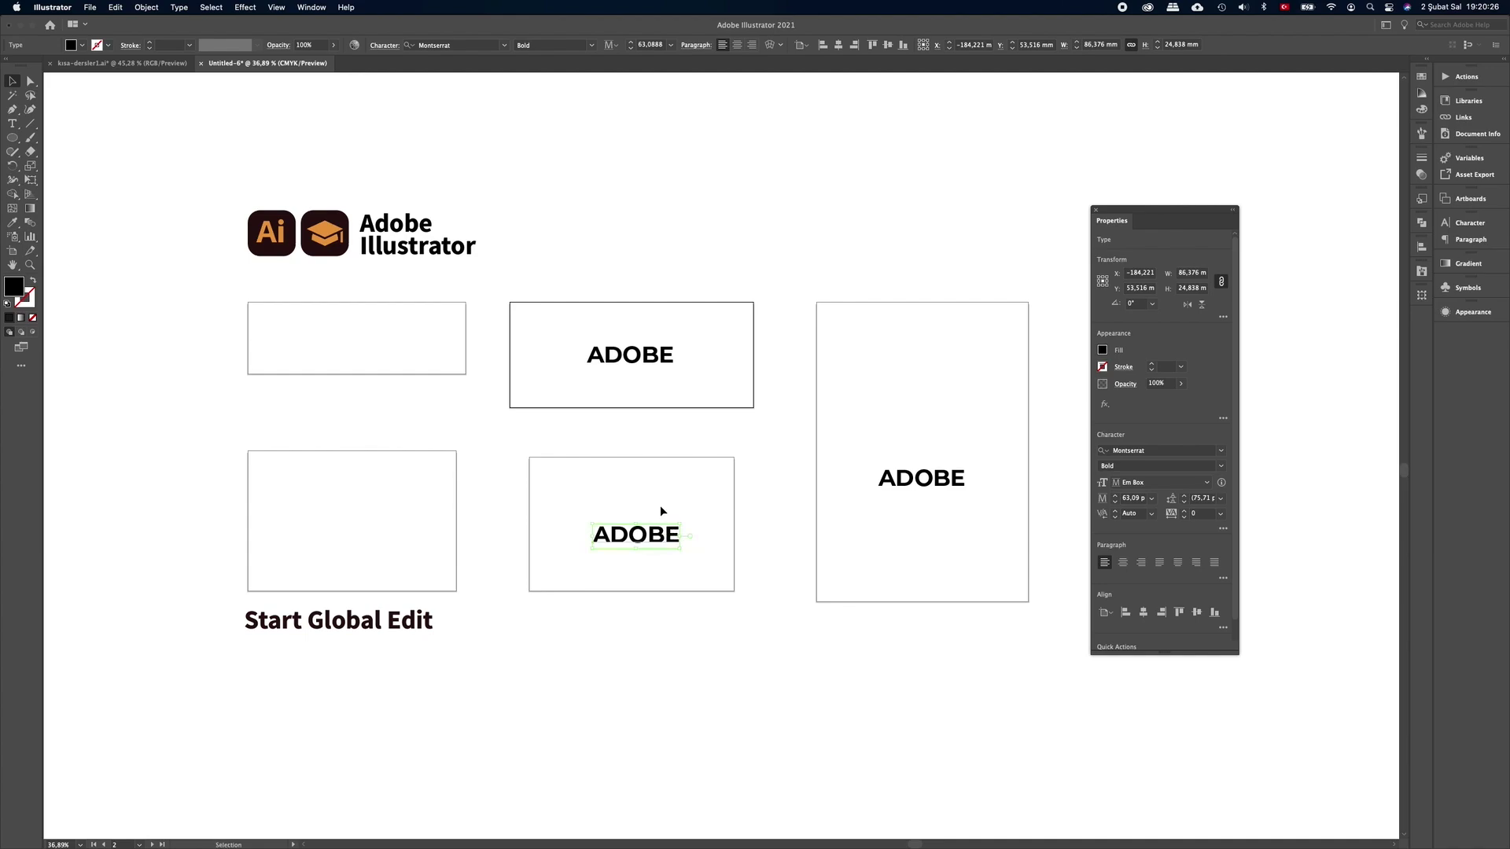
pyautogui.keyDown('shift'); pyautogui.click(672, 357); pyautogui.keyUp('shift')
pyautogui.moveTo(672, 357); pyautogui.dragTo(389, 324)
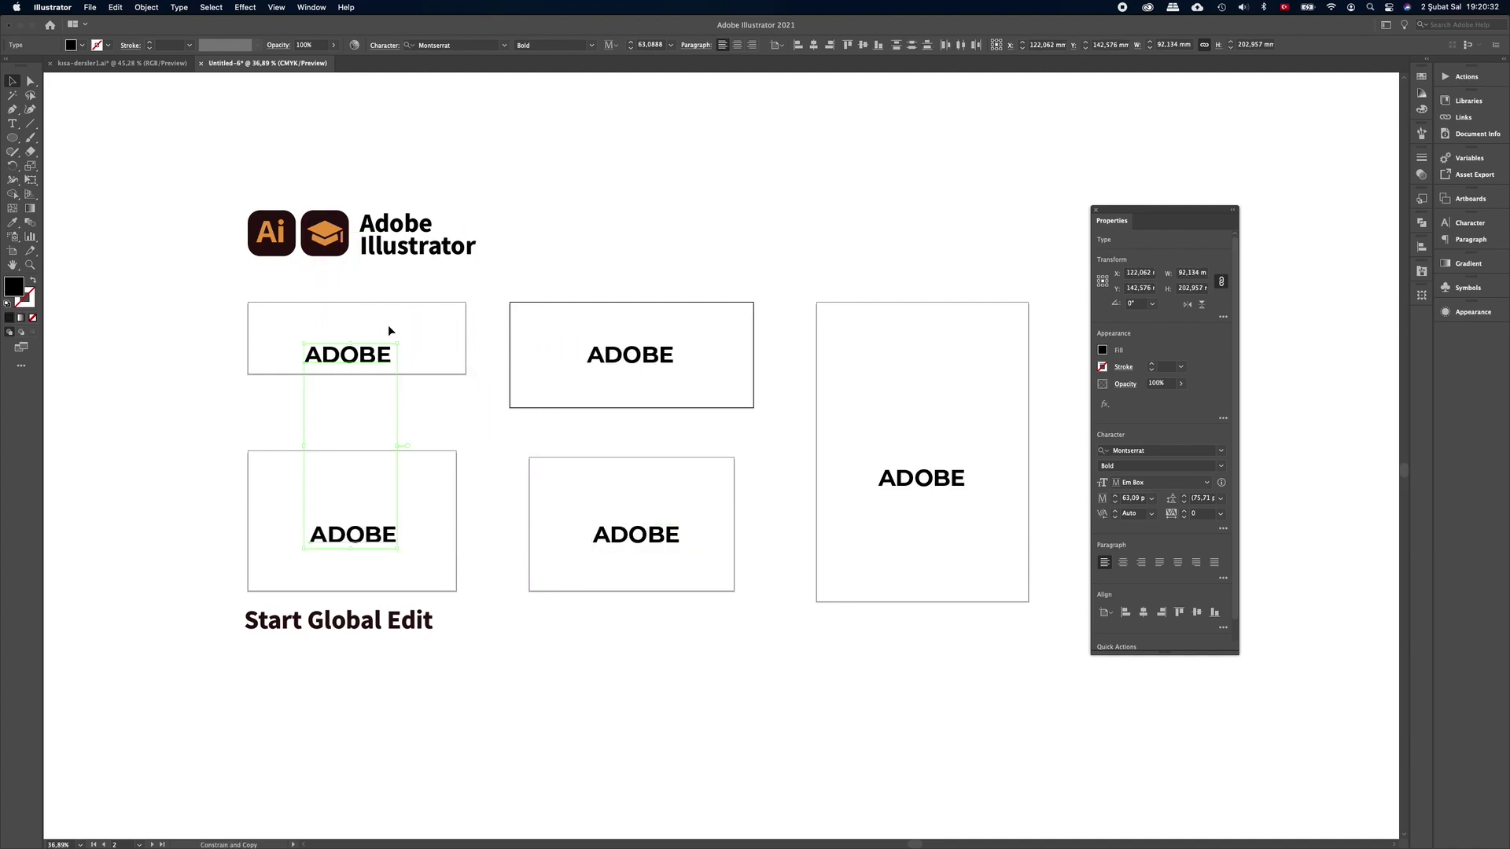
pyautogui.keyDown('shift'); pyautogui.click(941, 470); pyautogui.keyUp('shift')
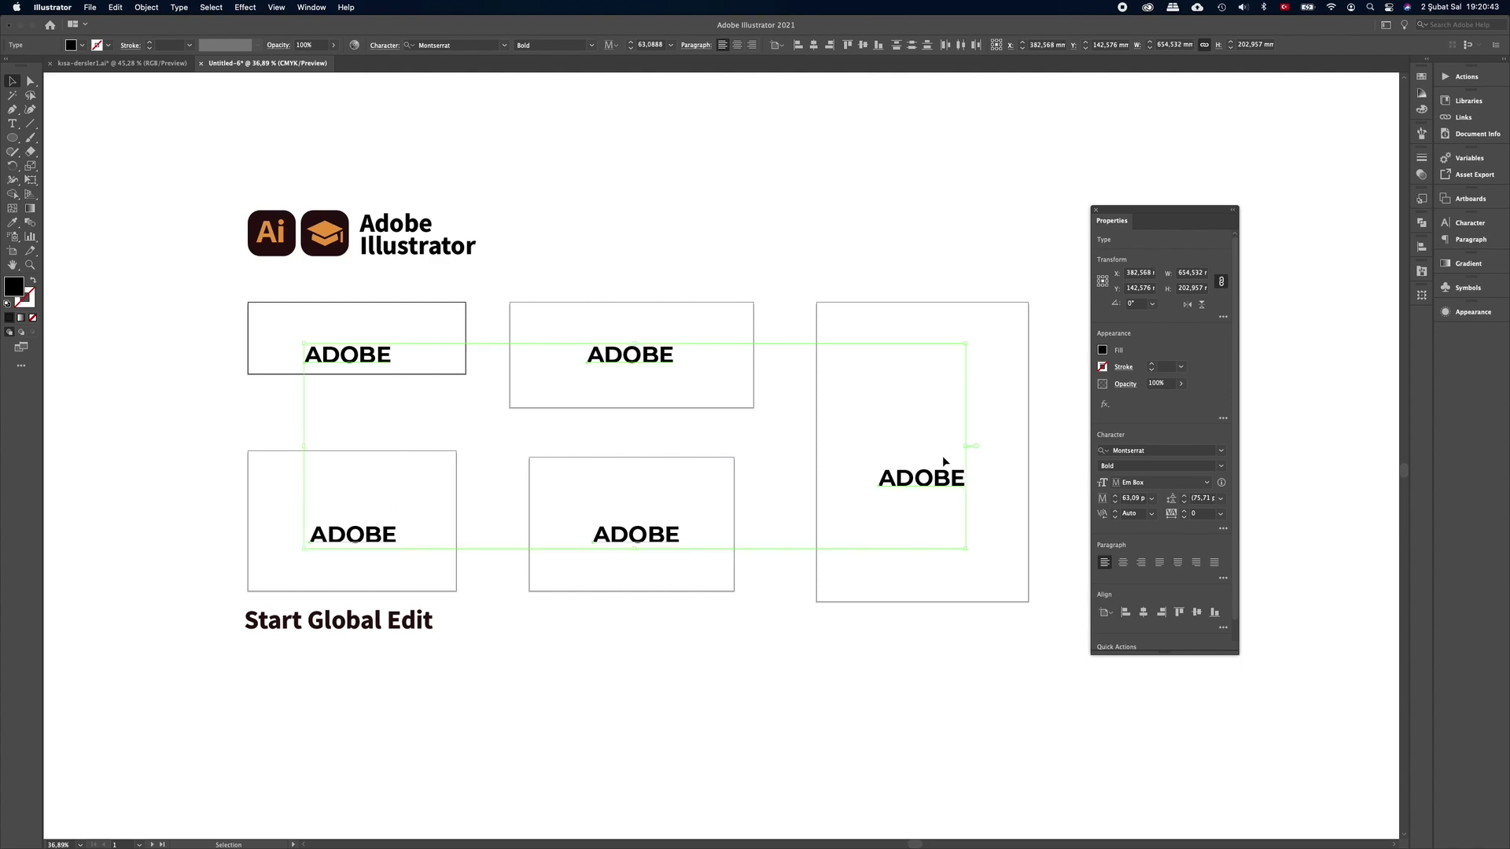
pyautogui.click(943, 461)
# Convert all ADOBE texts to outlines and vertically centre the first box's ADOBE
pyautogui.hotkey('ctrl', 'shift', 'o')
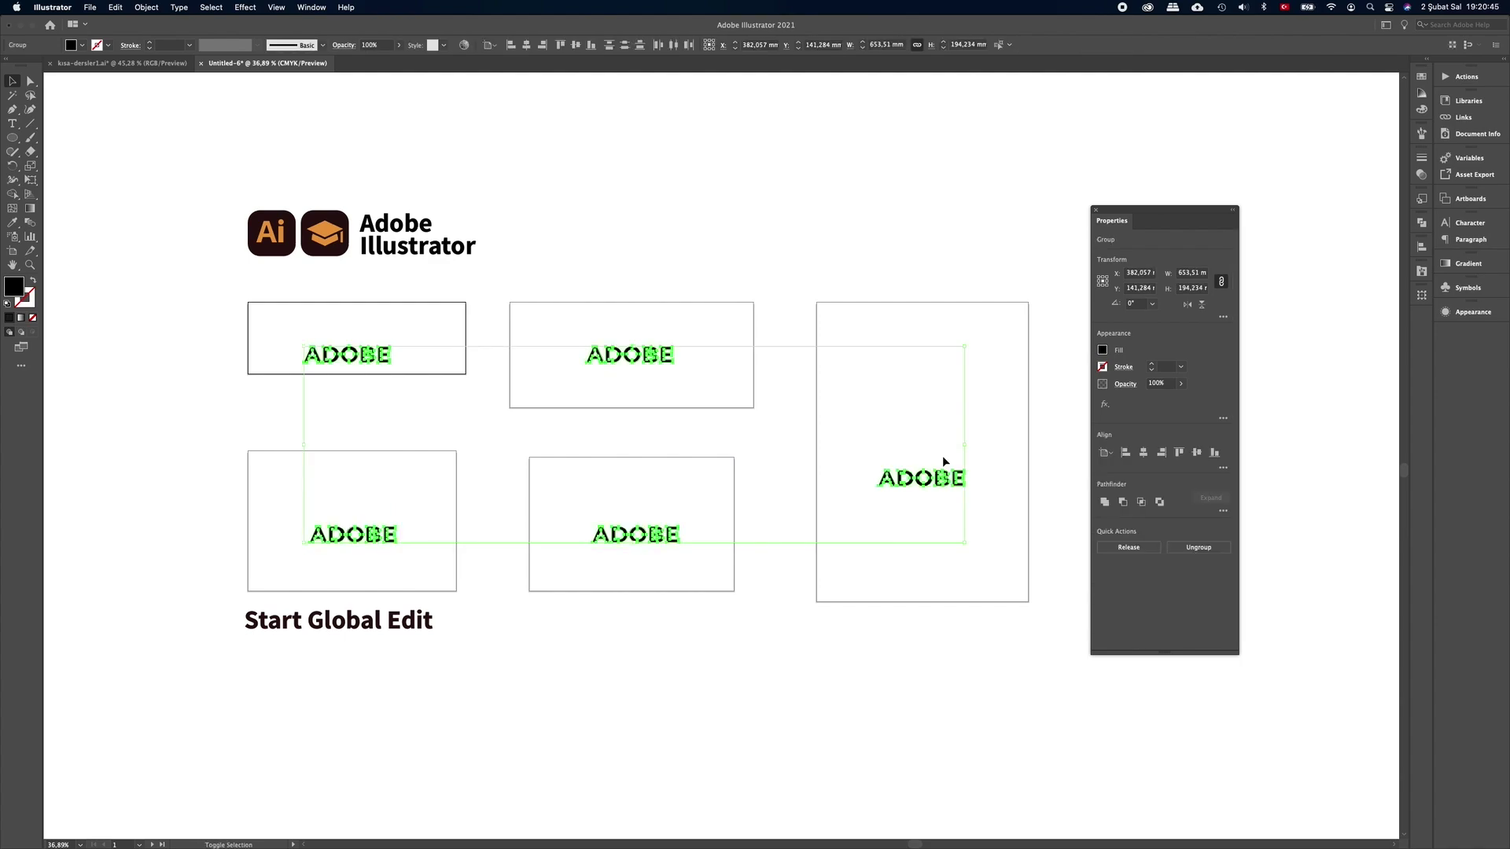
pyautogui.hotkey('ctrl', 'shift', 'a')
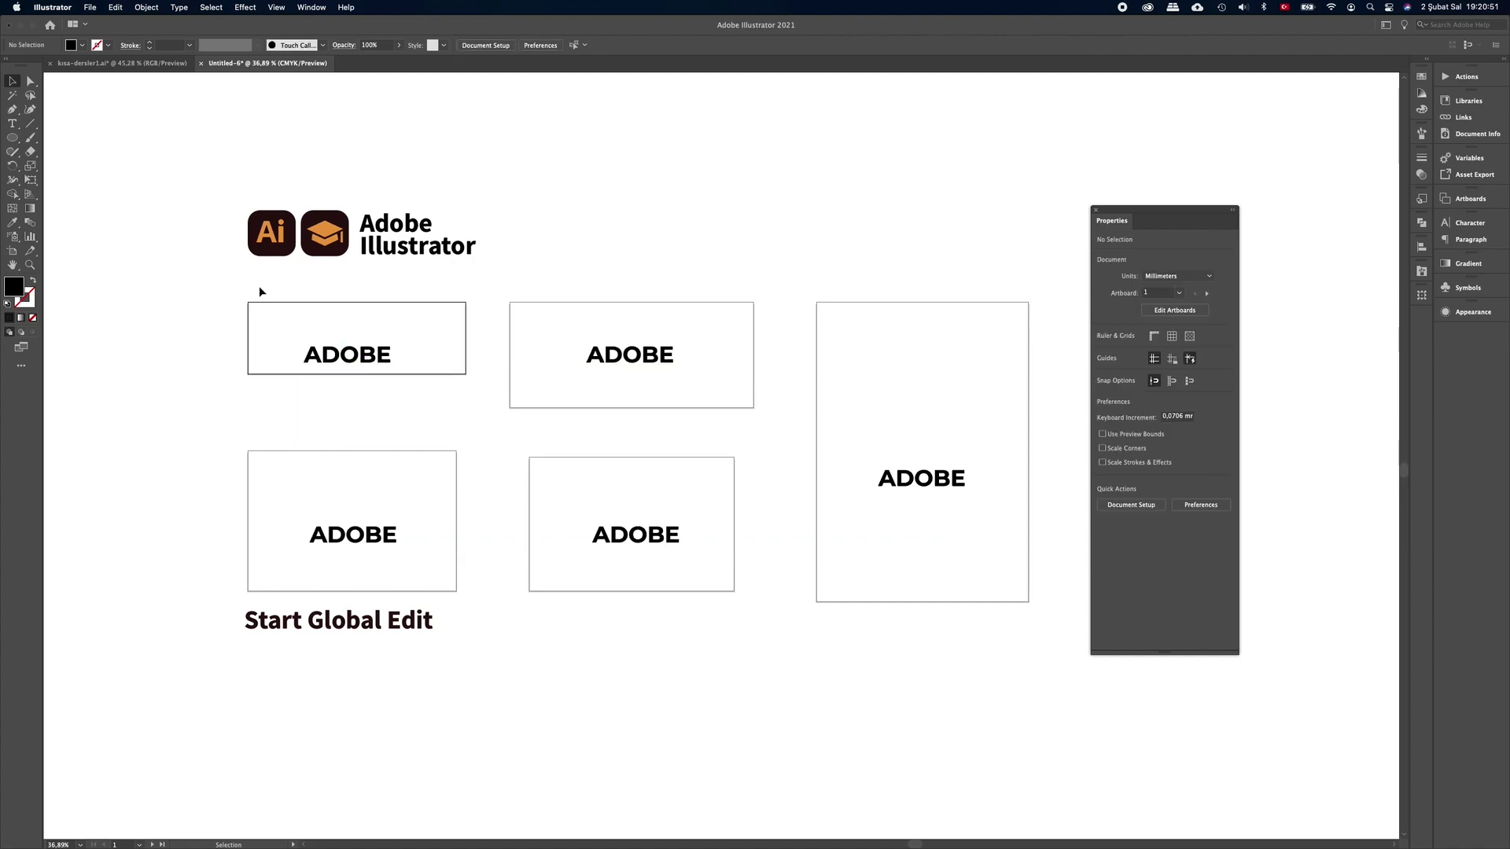
pyautogui.click(244, 282)
pyautogui.click(385, 359)
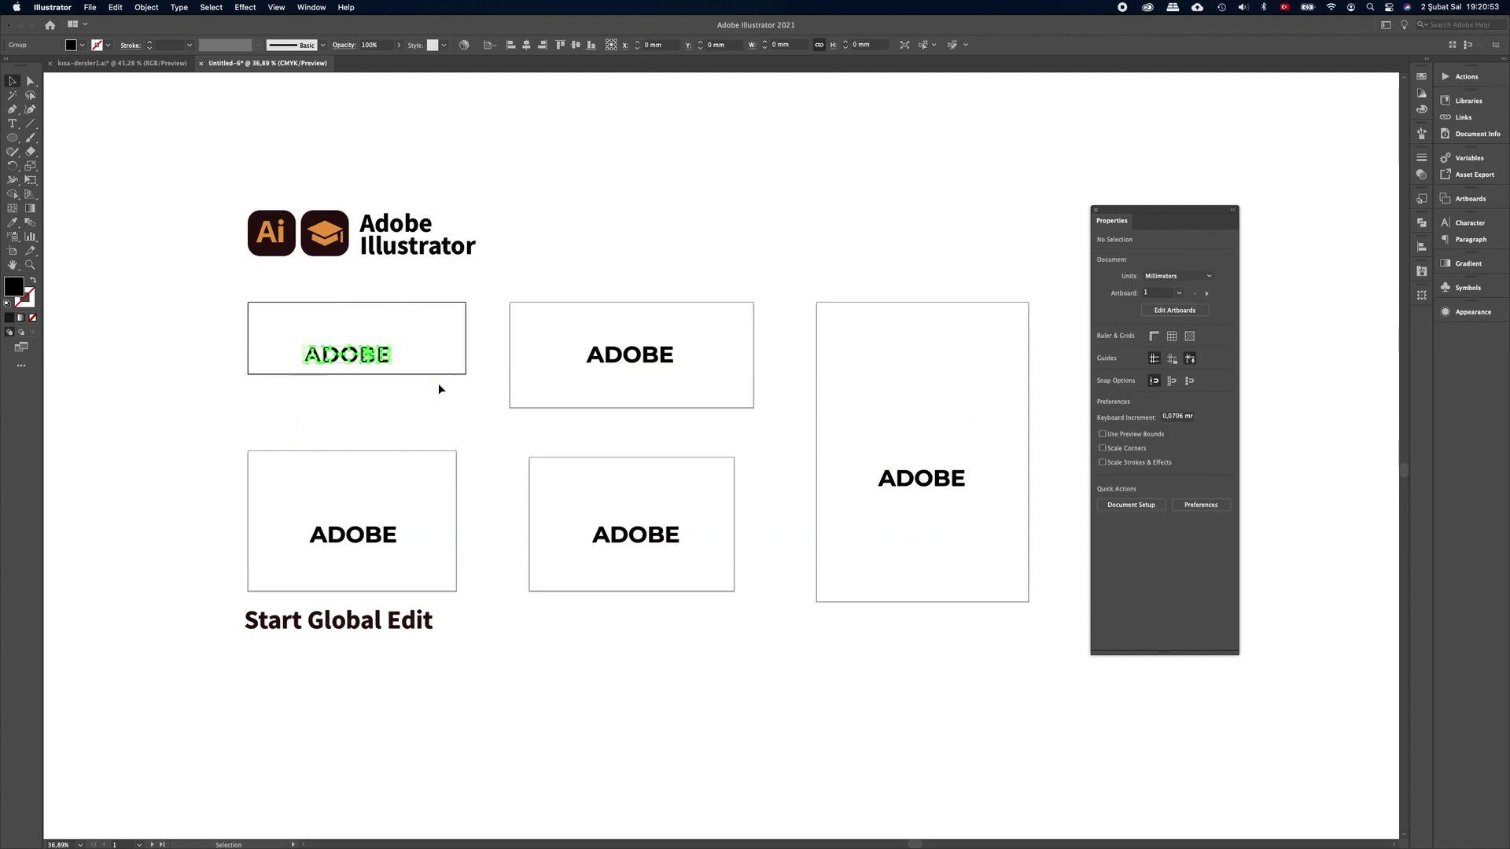
pyautogui.click(576, 46)
# Vertically centre the ADOBE outlines in the bottom-middle and bottom-left boxes
pyautogui.moveTo(522, 297); pyautogui.dragTo(724, 412)
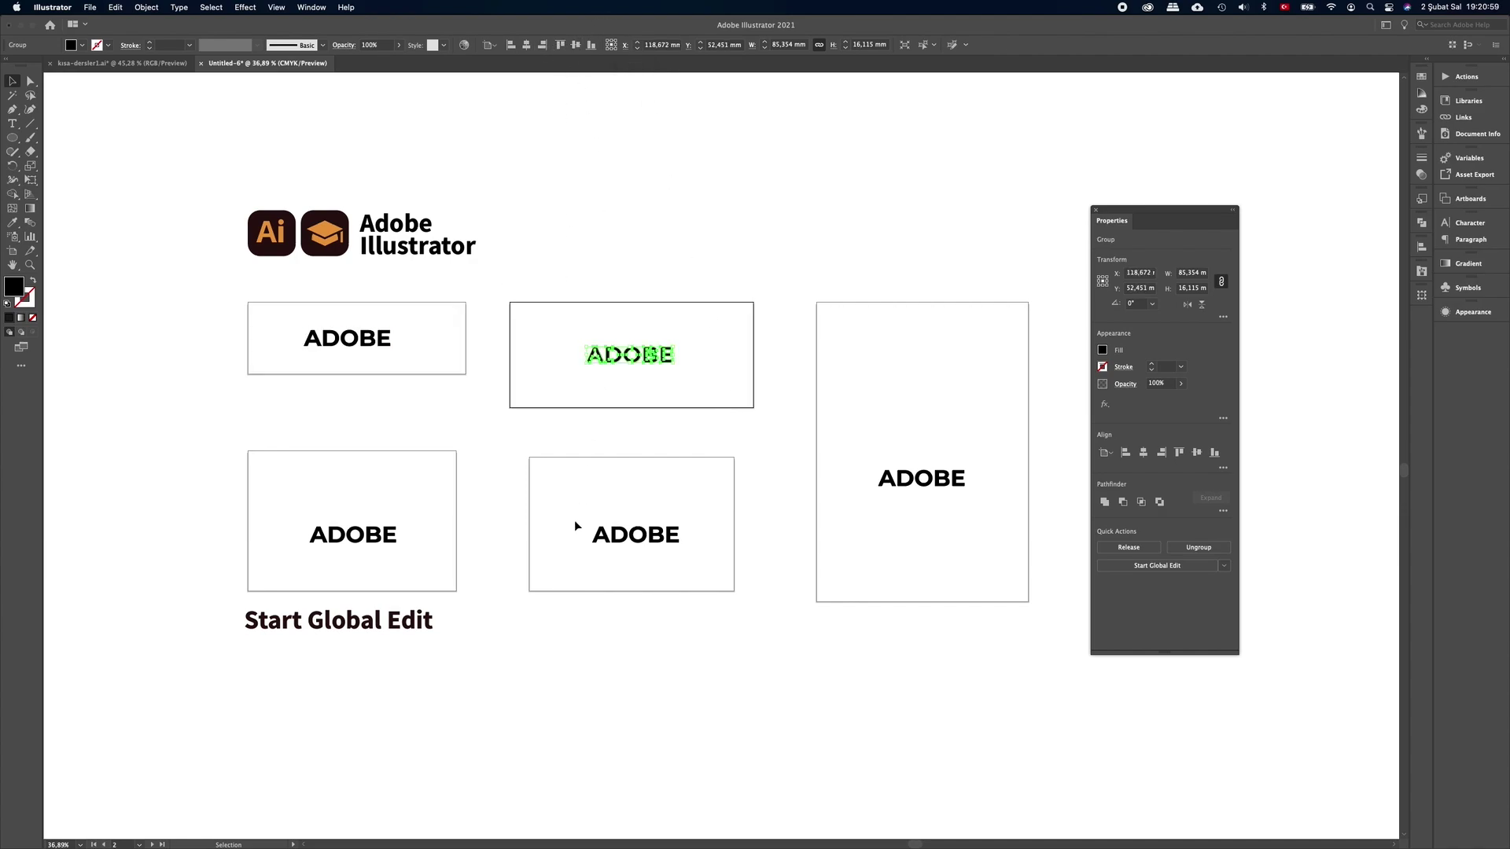
pyautogui.moveTo(542, 474); pyautogui.dragTo(711, 589)
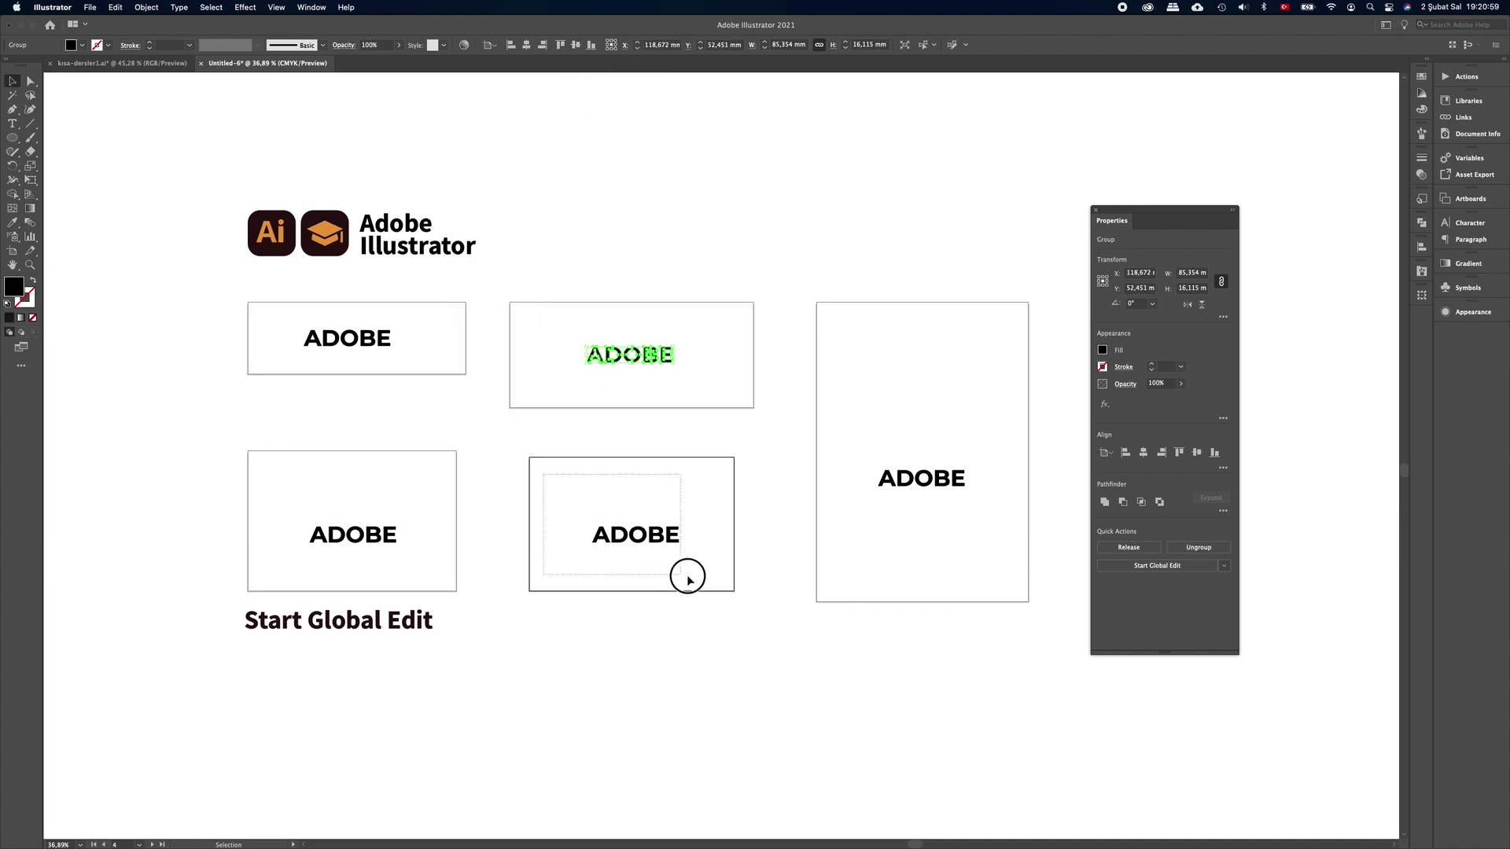
pyautogui.click(575, 45)
pyautogui.moveTo(319, 451); pyautogui.dragTo(444, 578)
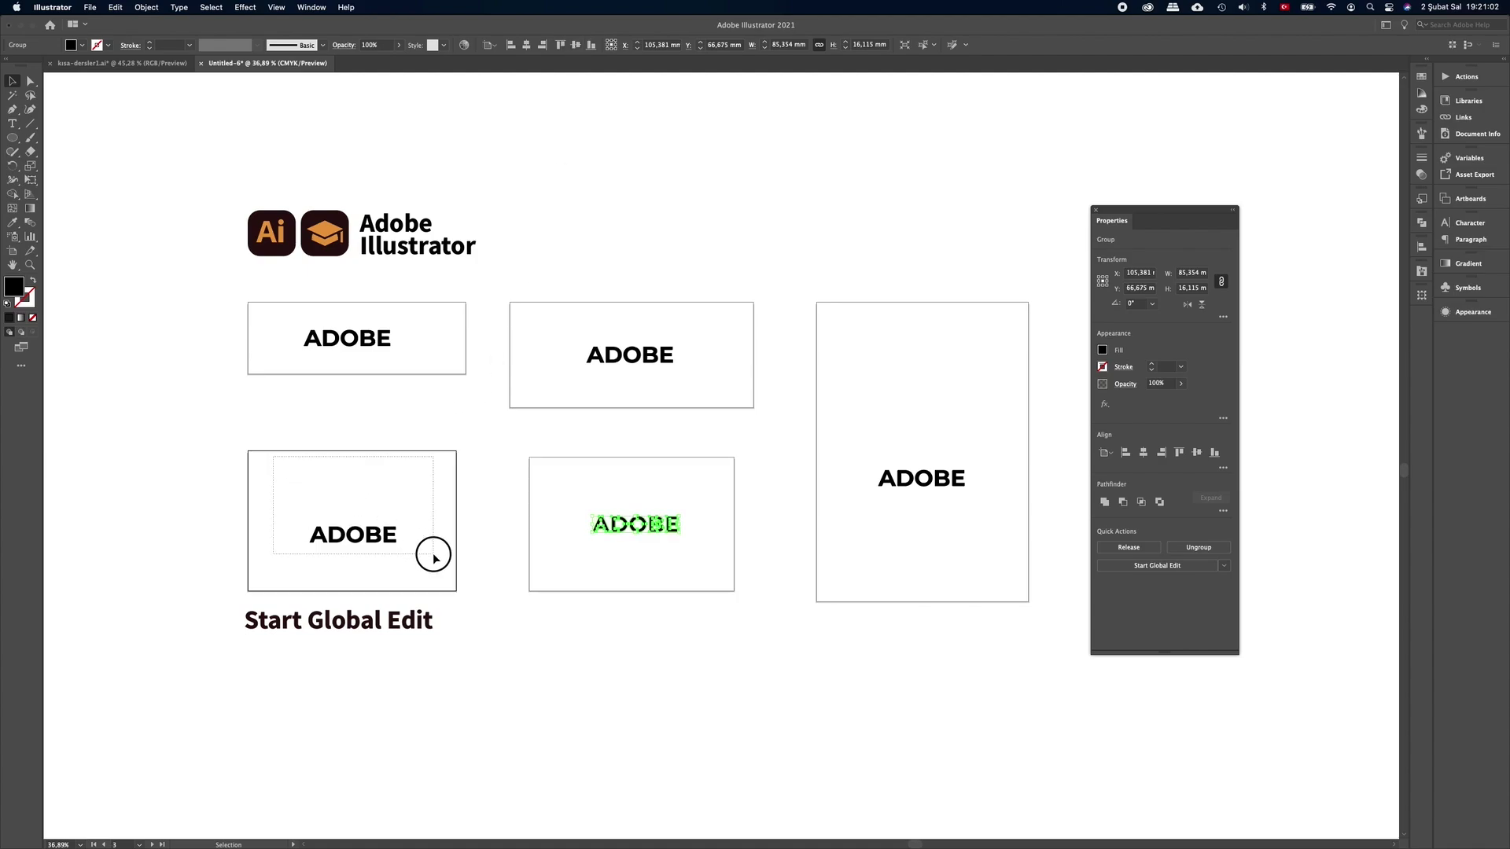
pyautogui.click(576, 45)
pyautogui.click(878, 432)
# Vertically centre the tall box's ADOBE and zoom into its lettering
pyautogui.moveTo(888, 403); pyautogui.dragTo(740, 411)
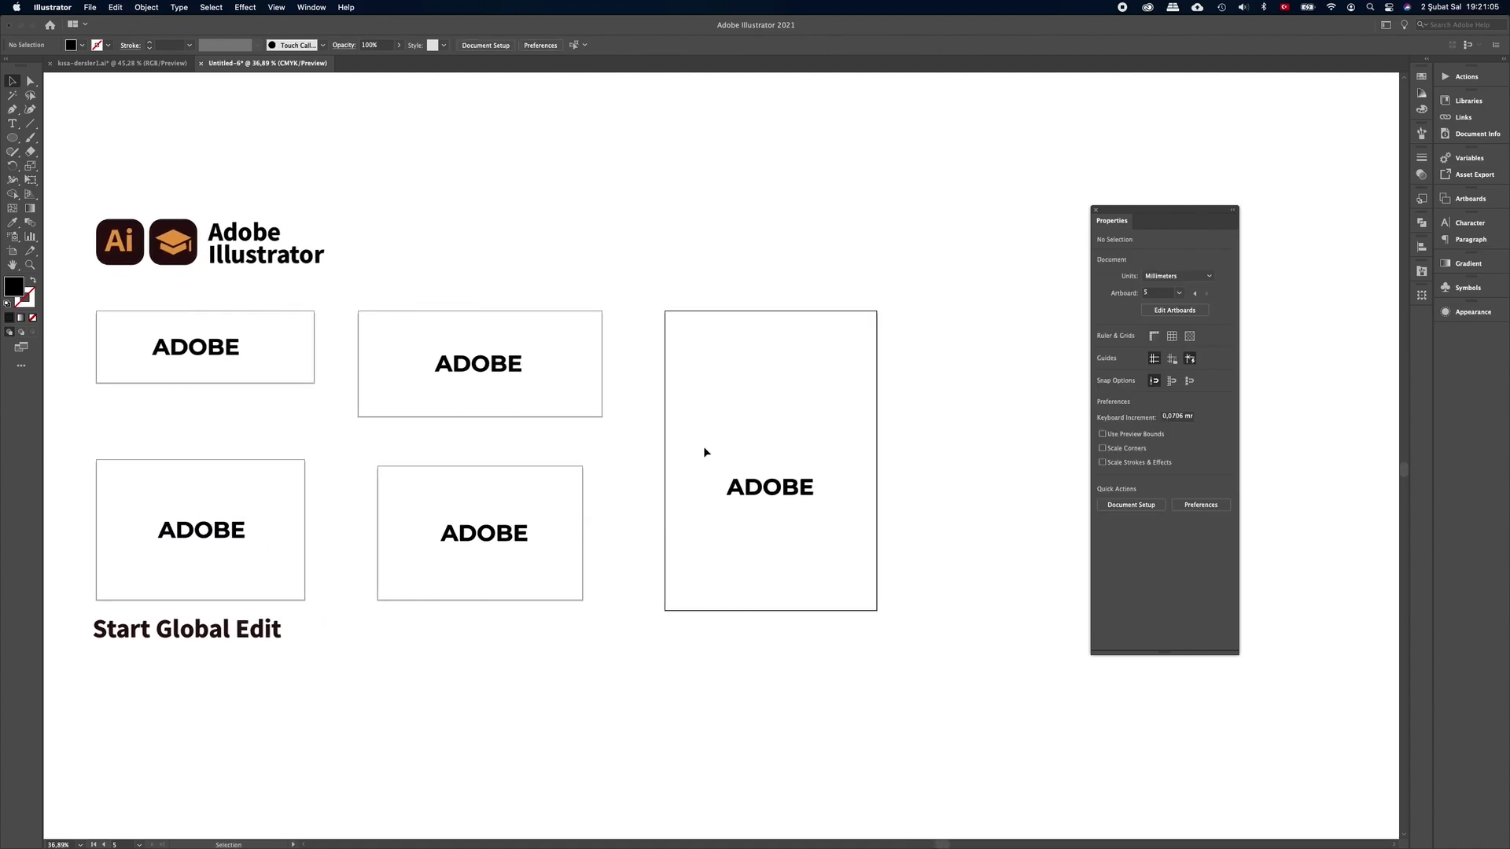
pyautogui.click(818, 503)
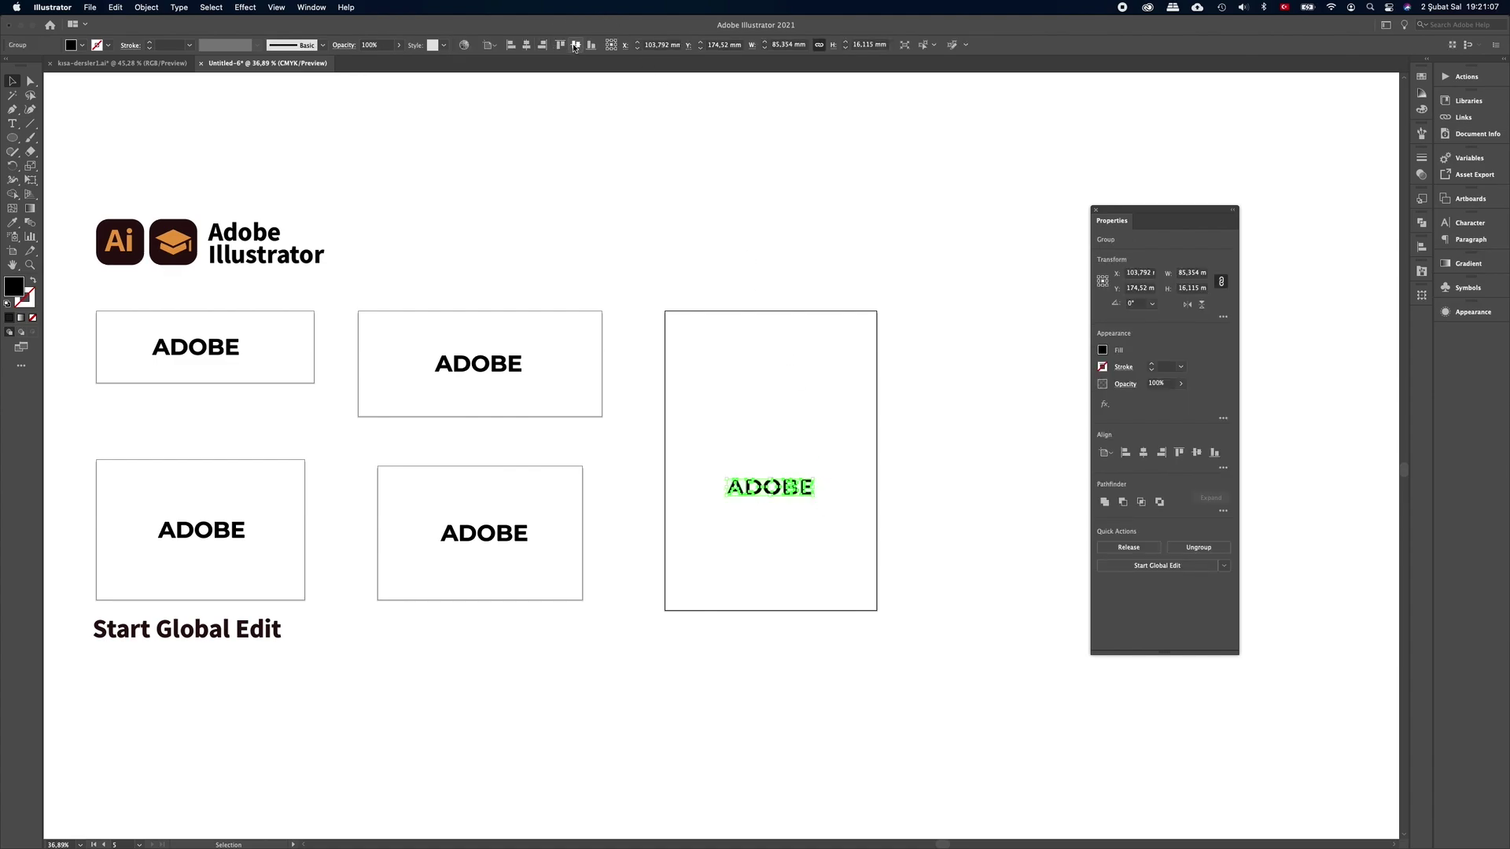
pyautogui.click(575, 45)
pyautogui.press('z')
pyautogui.moveTo(788, 480)
pyautogui.mouseDown()
pyautogui.moveTo(837, 484)
pyautogui.moveTo(762, 464)
pyautogui.mouseUp()
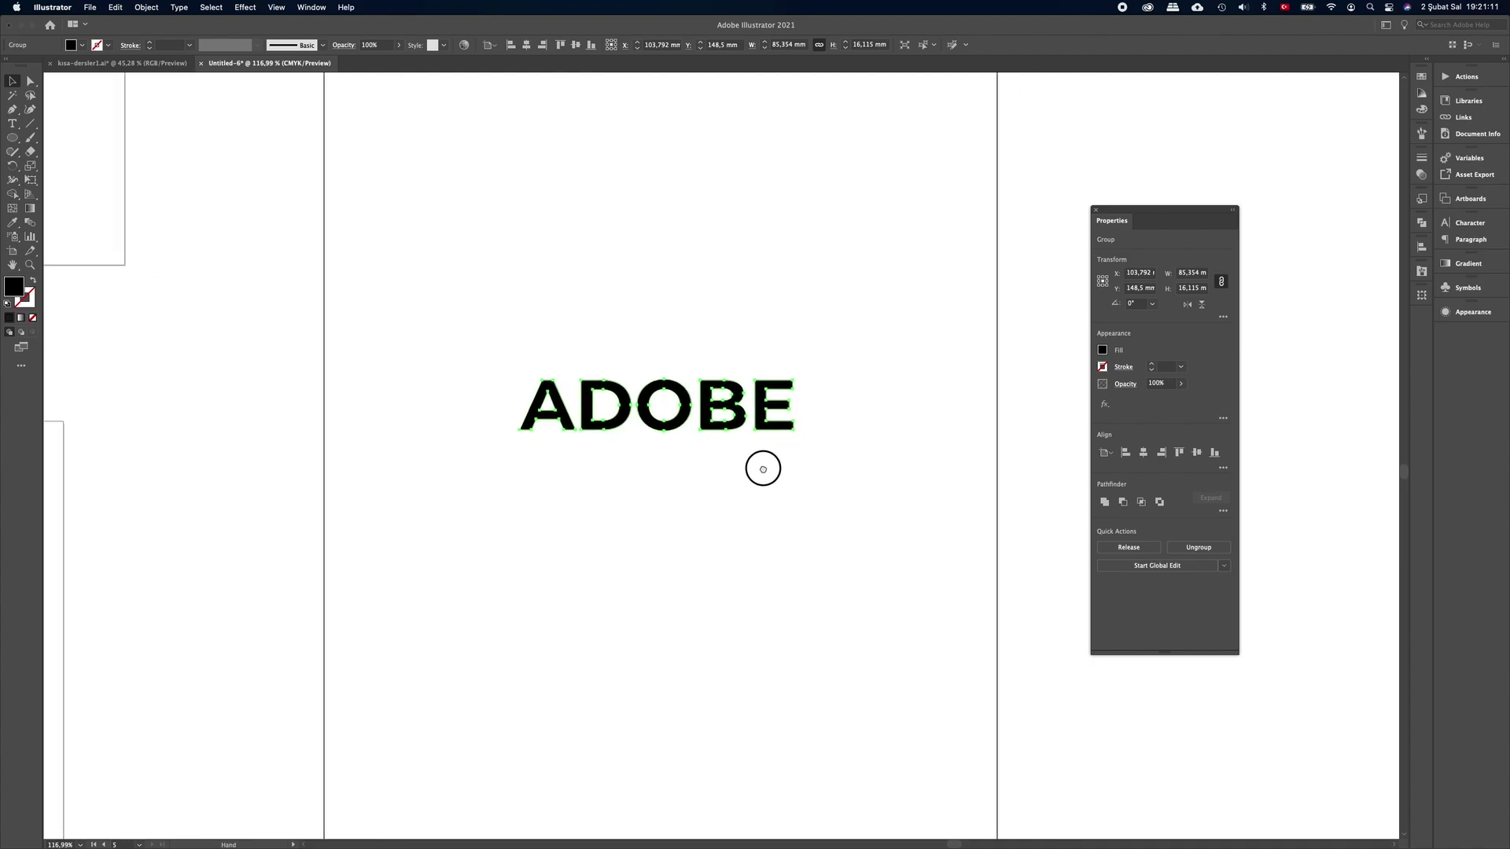
# With Global Edit, drag the E's right-side anchors to stretch its arms in every ADOBE
pyautogui.press('a')
pyautogui.click(951, 448)
pyautogui.moveTo(320, 472); pyautogui.dragTo(322, 474)
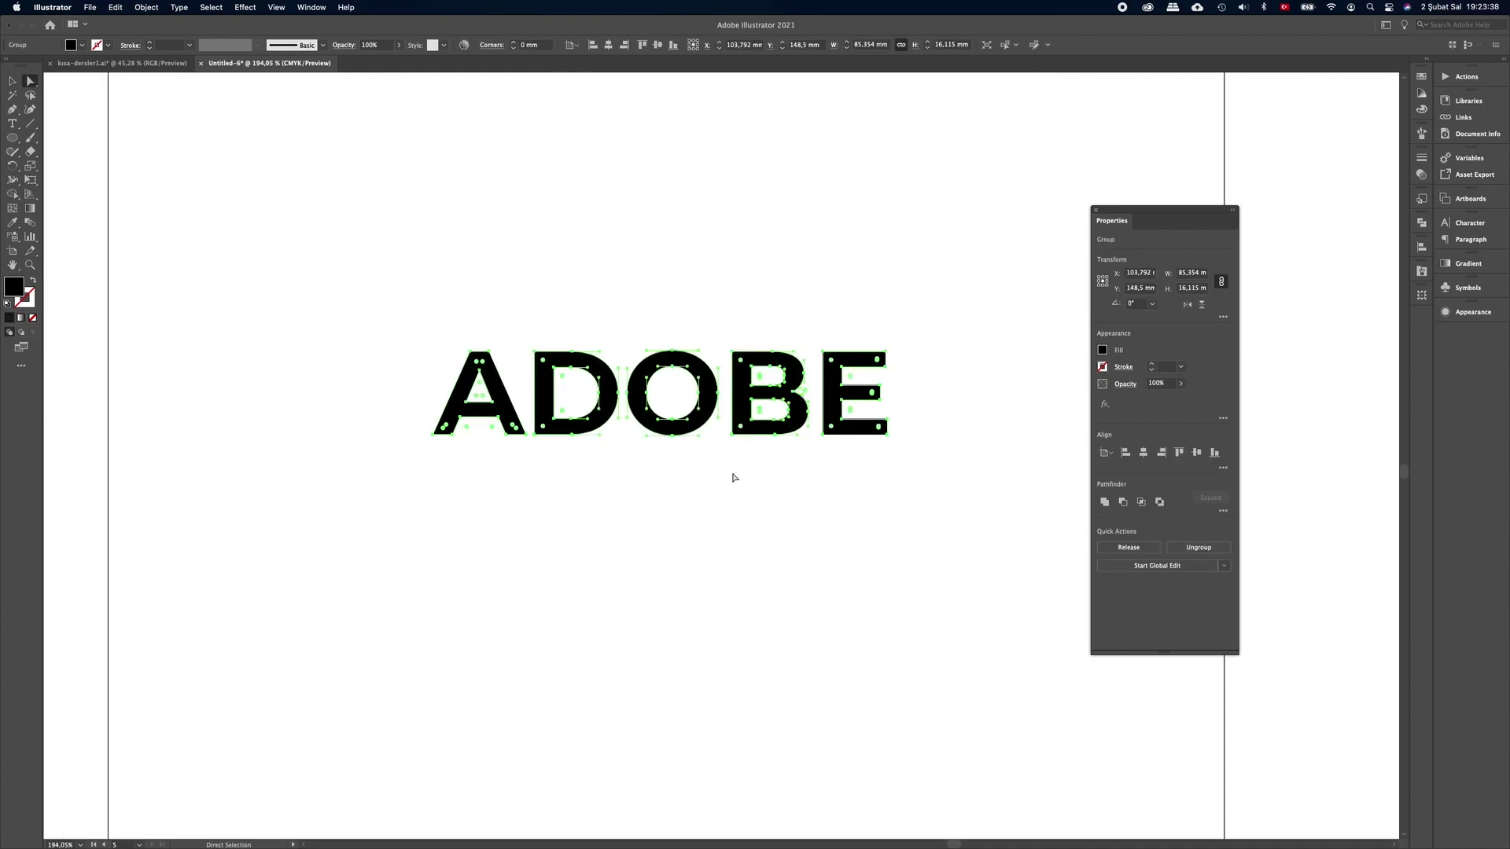
pyautogui.click(1154, 566)
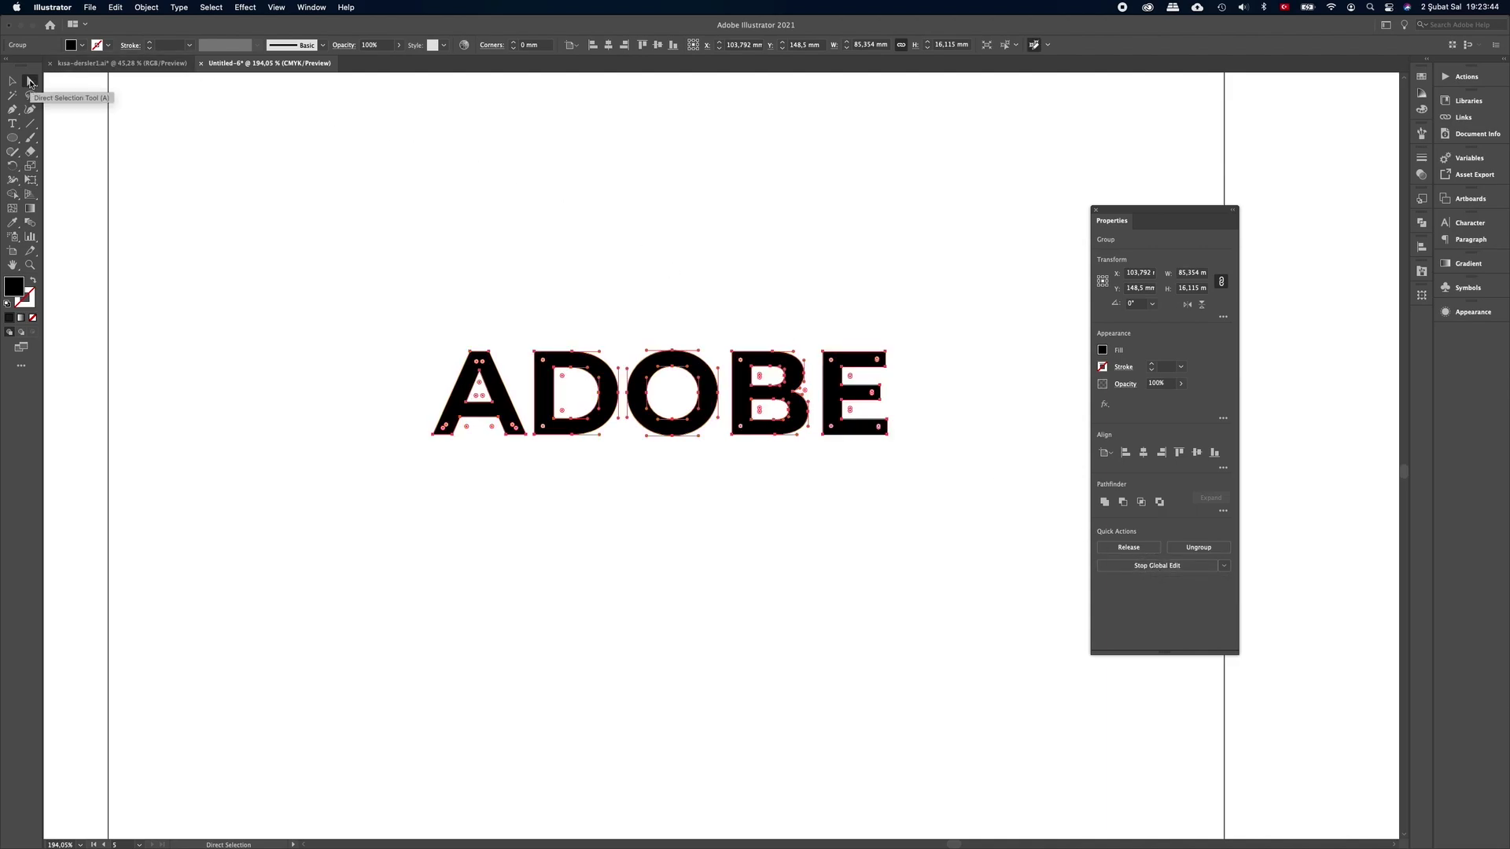
pyautogui.moveTo(955, 322); pyautogui.dragTo(876, 450)
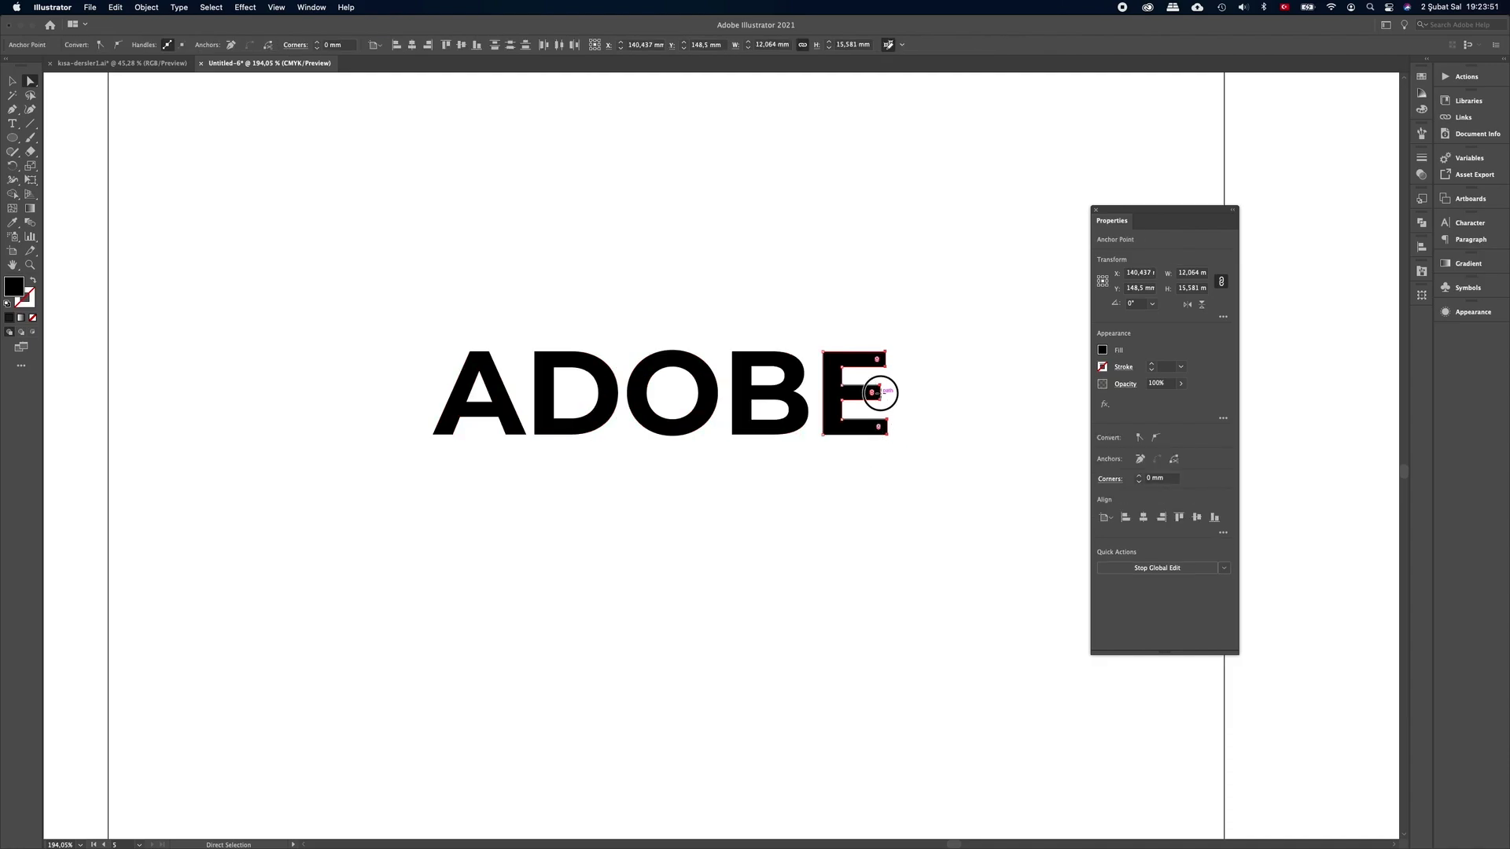
pyautogui.moveTo(879, 393); pyautogui.dragTo(1031, 402)
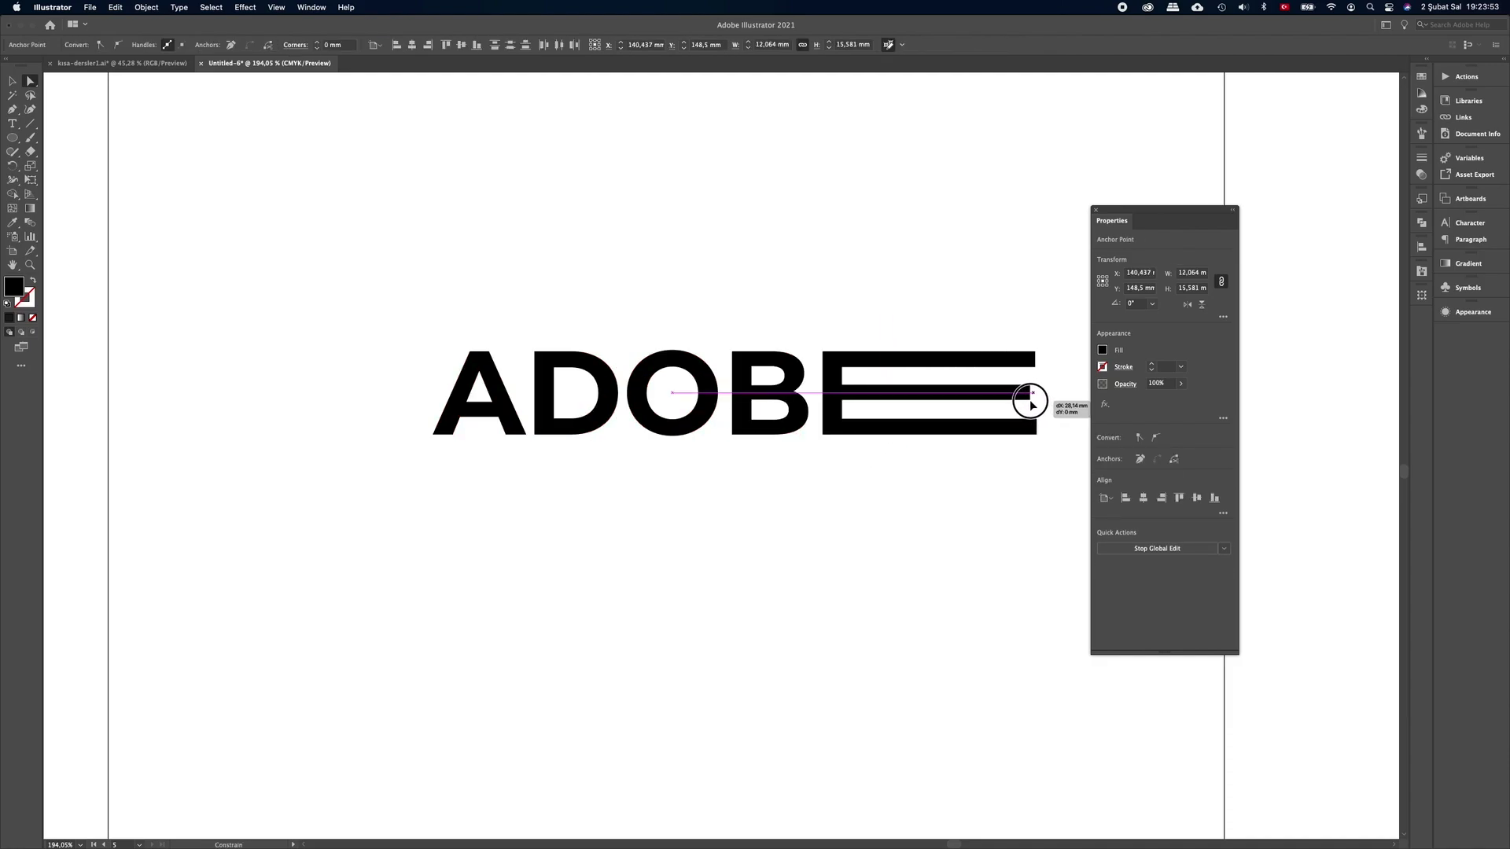
pyautogui.click(893, 465)
pyautogui.moveTo(957, 388)
pyautogui.mouseDown()
pyautogui.moveTo(684, 380)
pyautogui.moveTo(686, 419)
pyautogui.mouseUp()
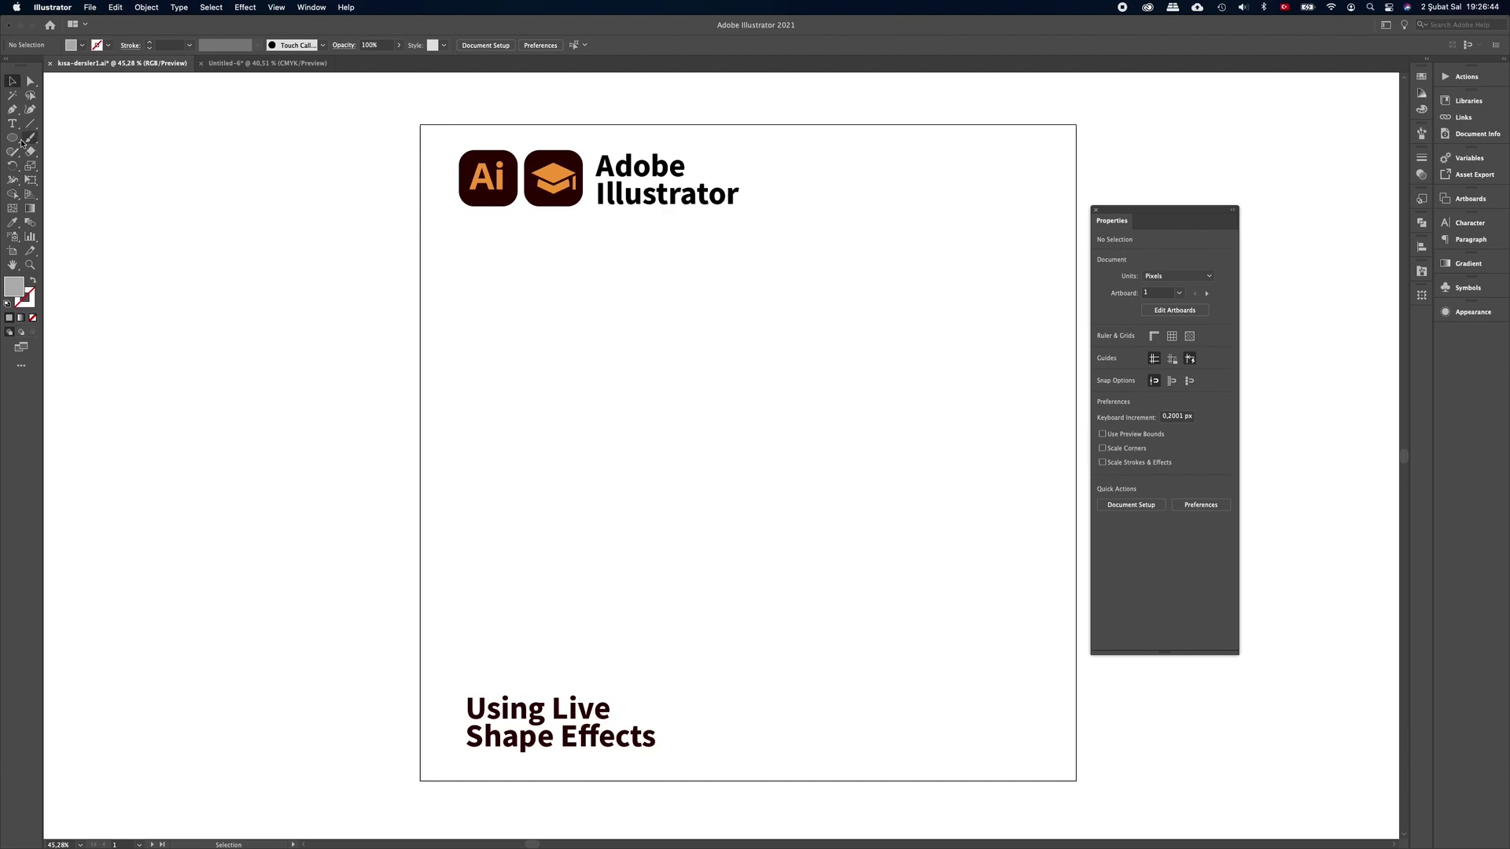
# Draw a circle in the middle of the artboard and fill it dark grey
pyautogui.click(13, 138)
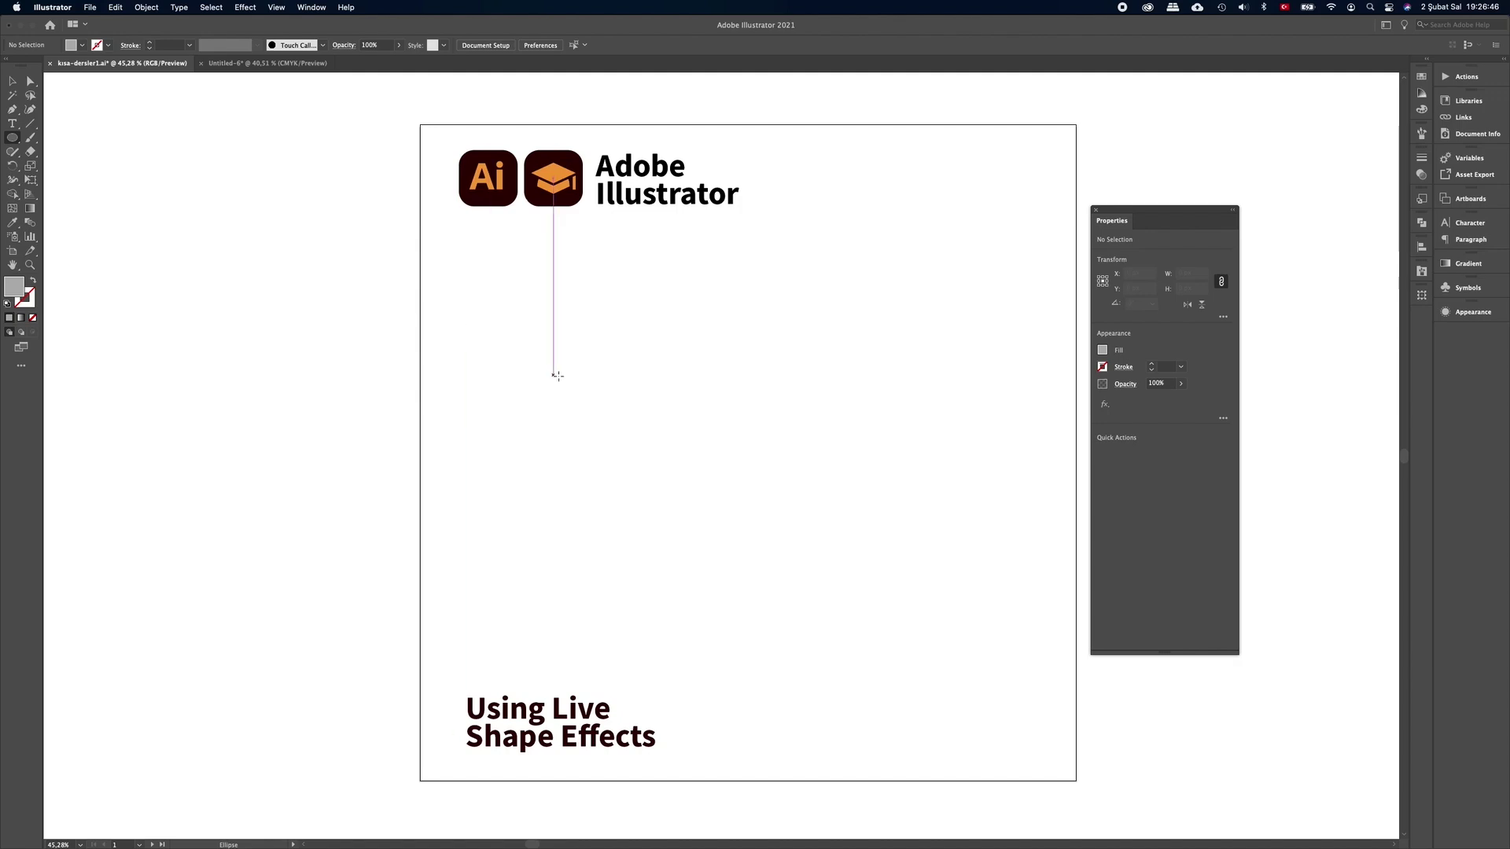
pyautogui.click(611, 324)
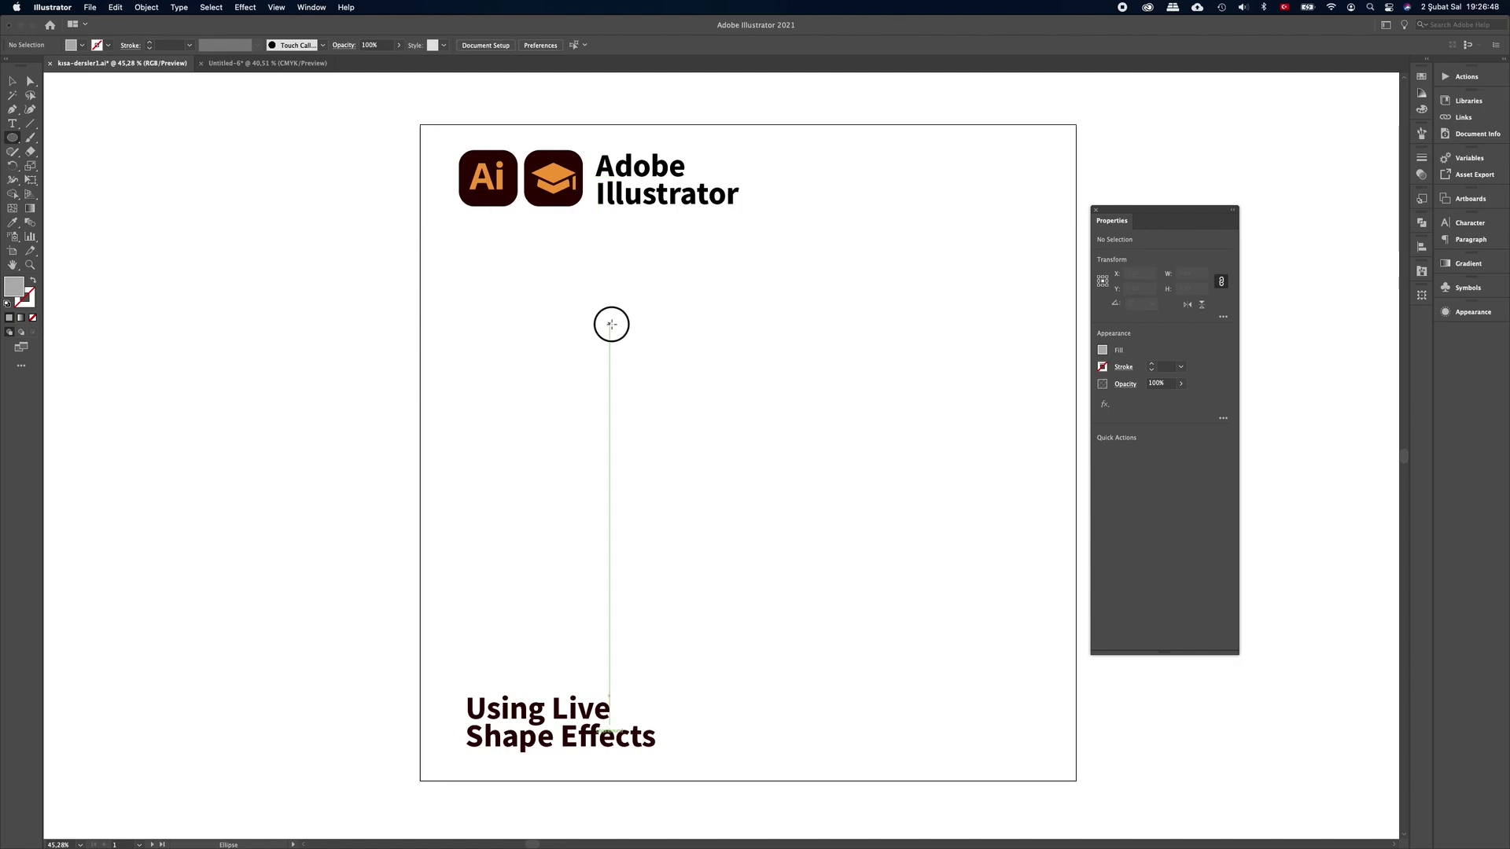
pyautogui.moveTo(611, 324); pyautogui.dragTo(840, 554)
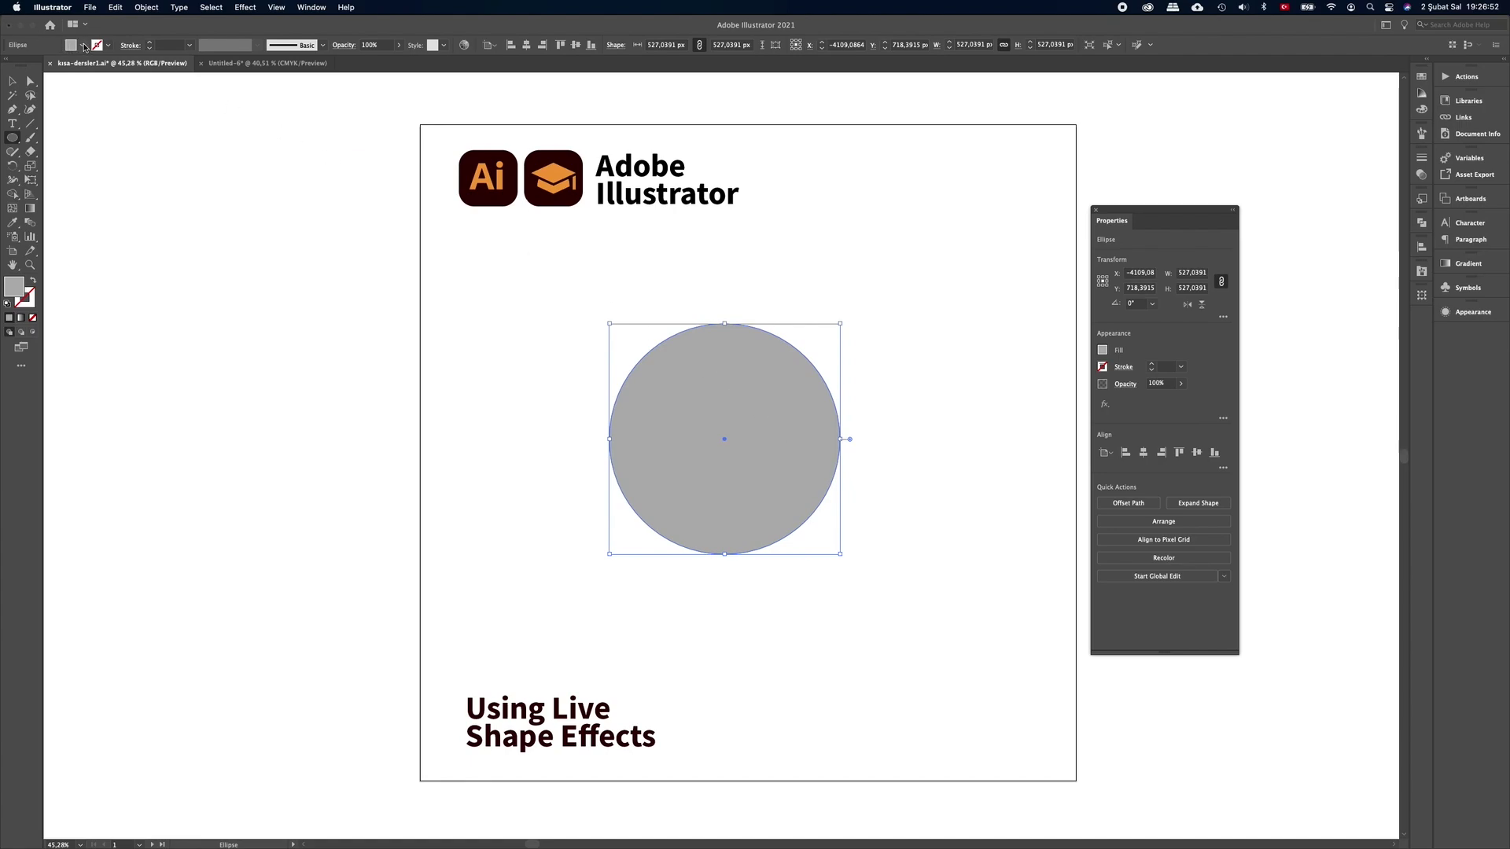
pyautogui.click(83, 46)
pyautogui.click(23, 101)
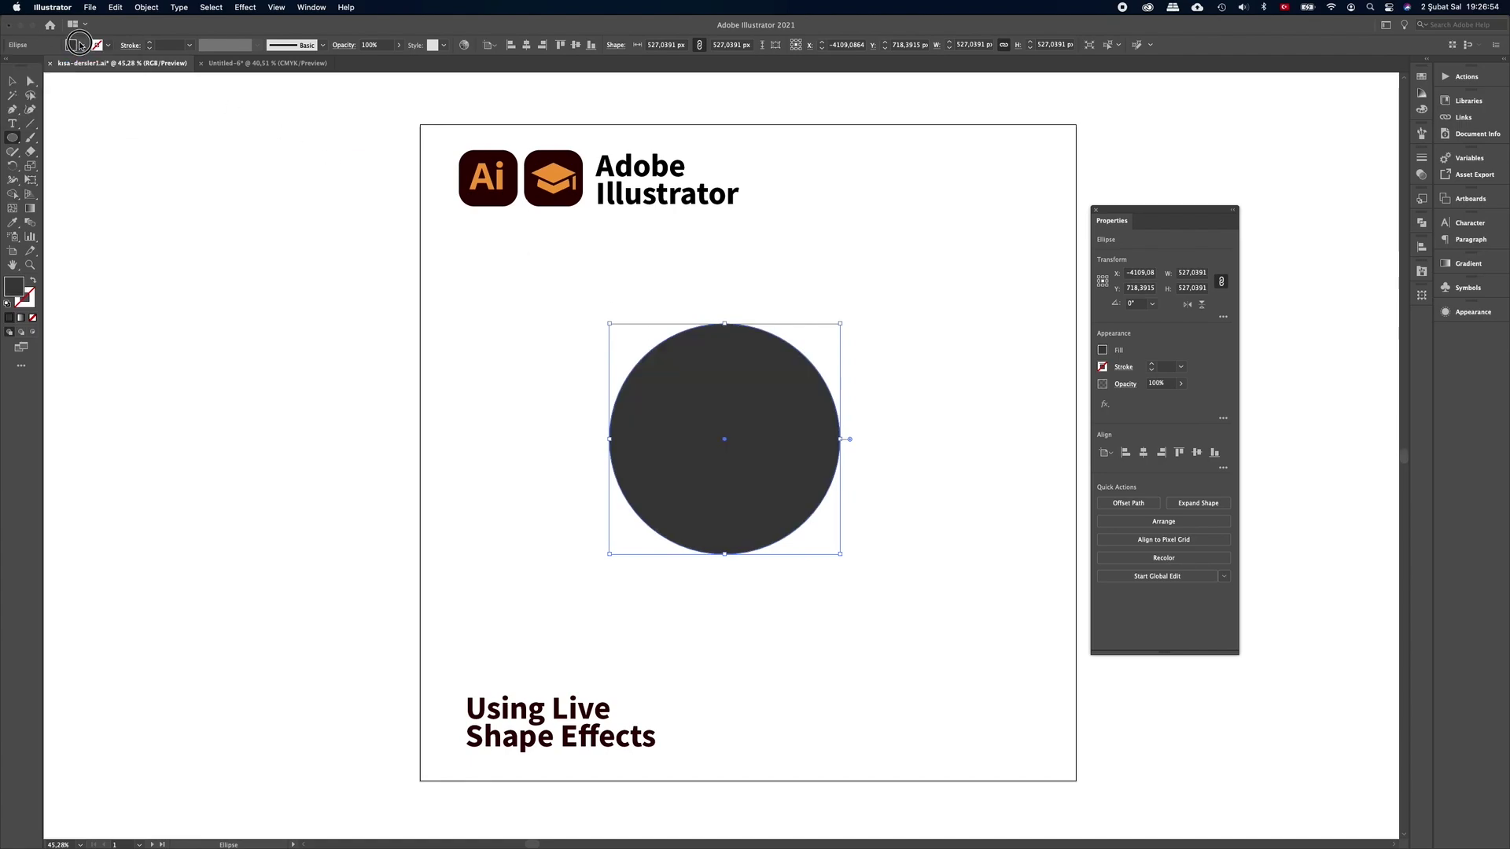
pyautogui.click(13, 81)
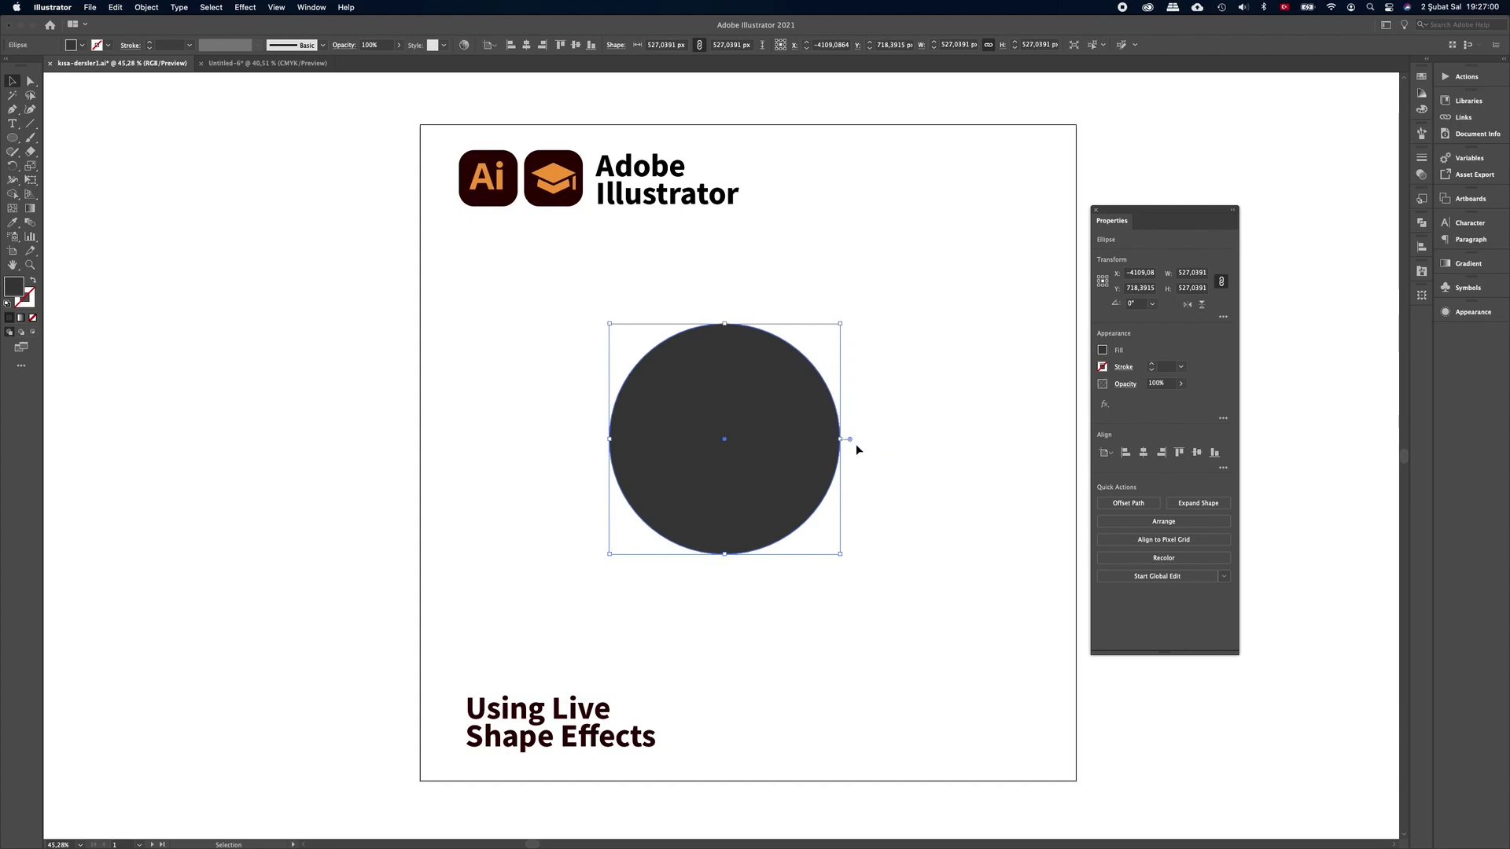
# Drag the pie widget to cut a wide wedge from the circle's right side
pyautogui.moveTo(850, 438); pyautogui.dragTo(817, 351)
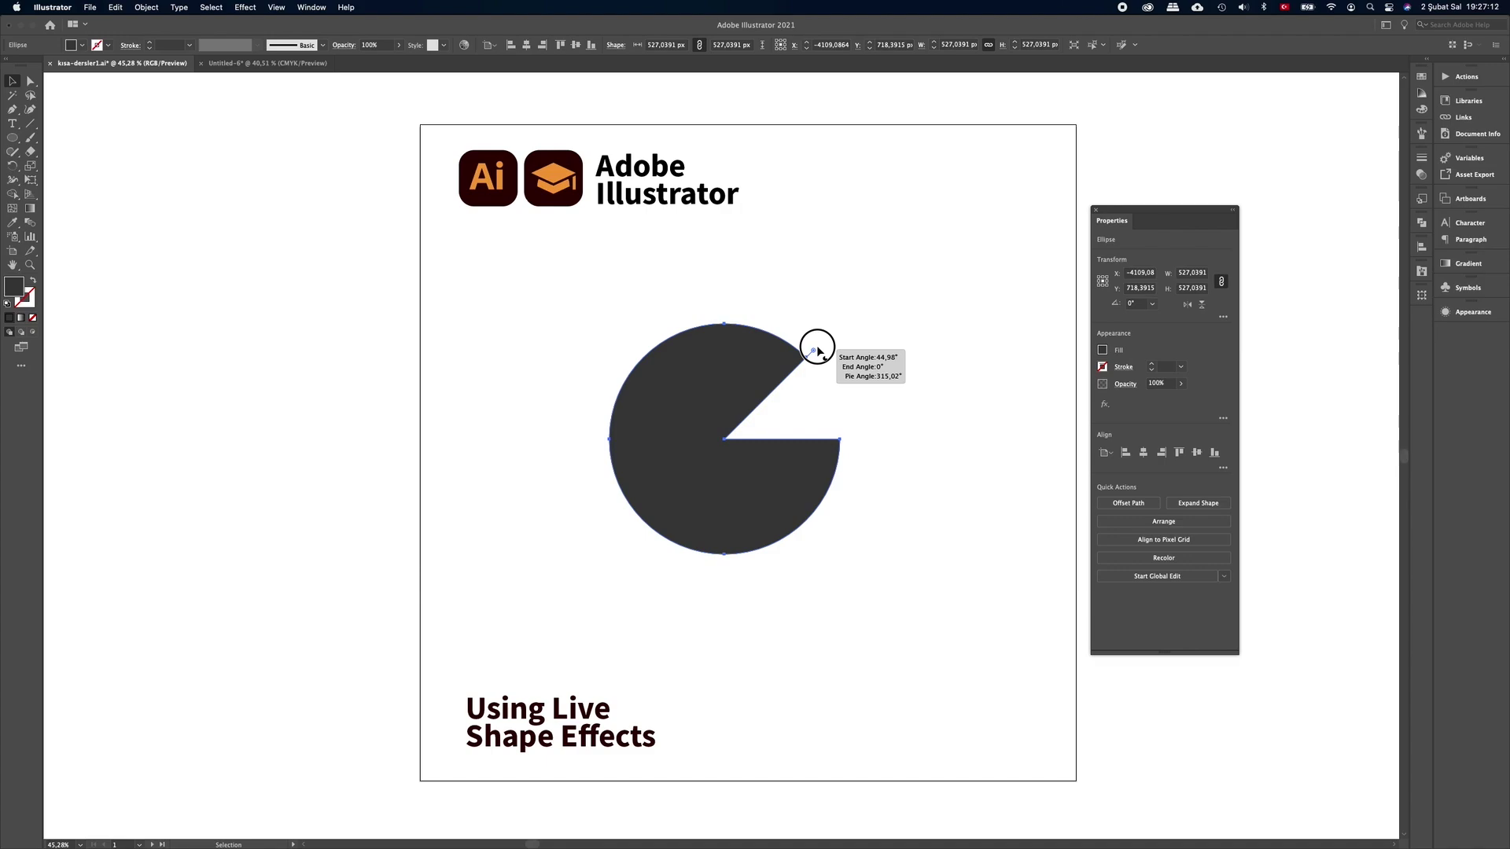
pyautogui.moveTo(817, 350); pyautogui.dragTo(818, 350)
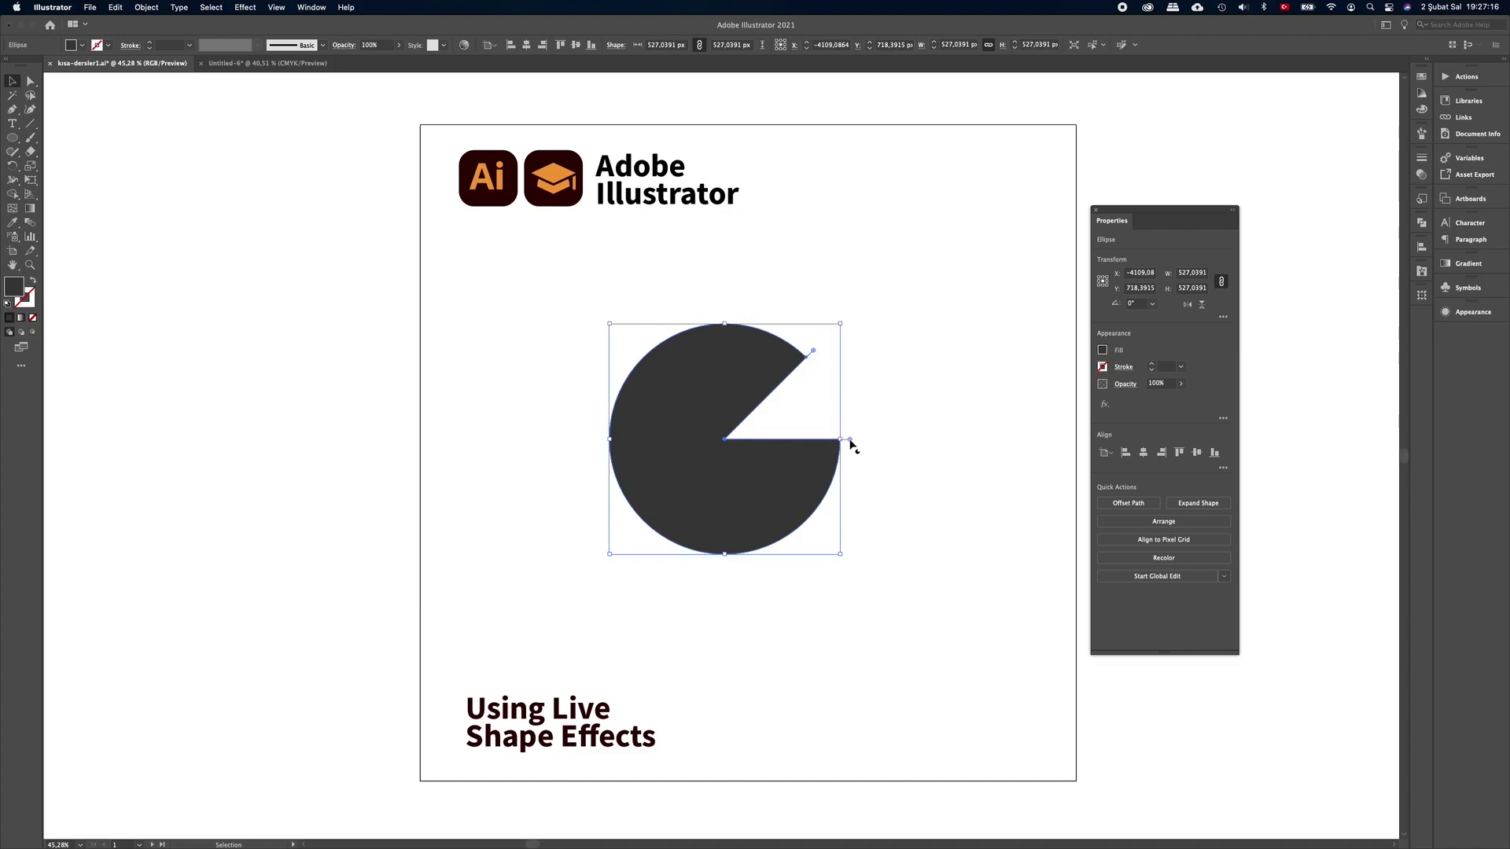
pyautogui.moveTo(850, 440); pyautogui.dragTo(834, 519)
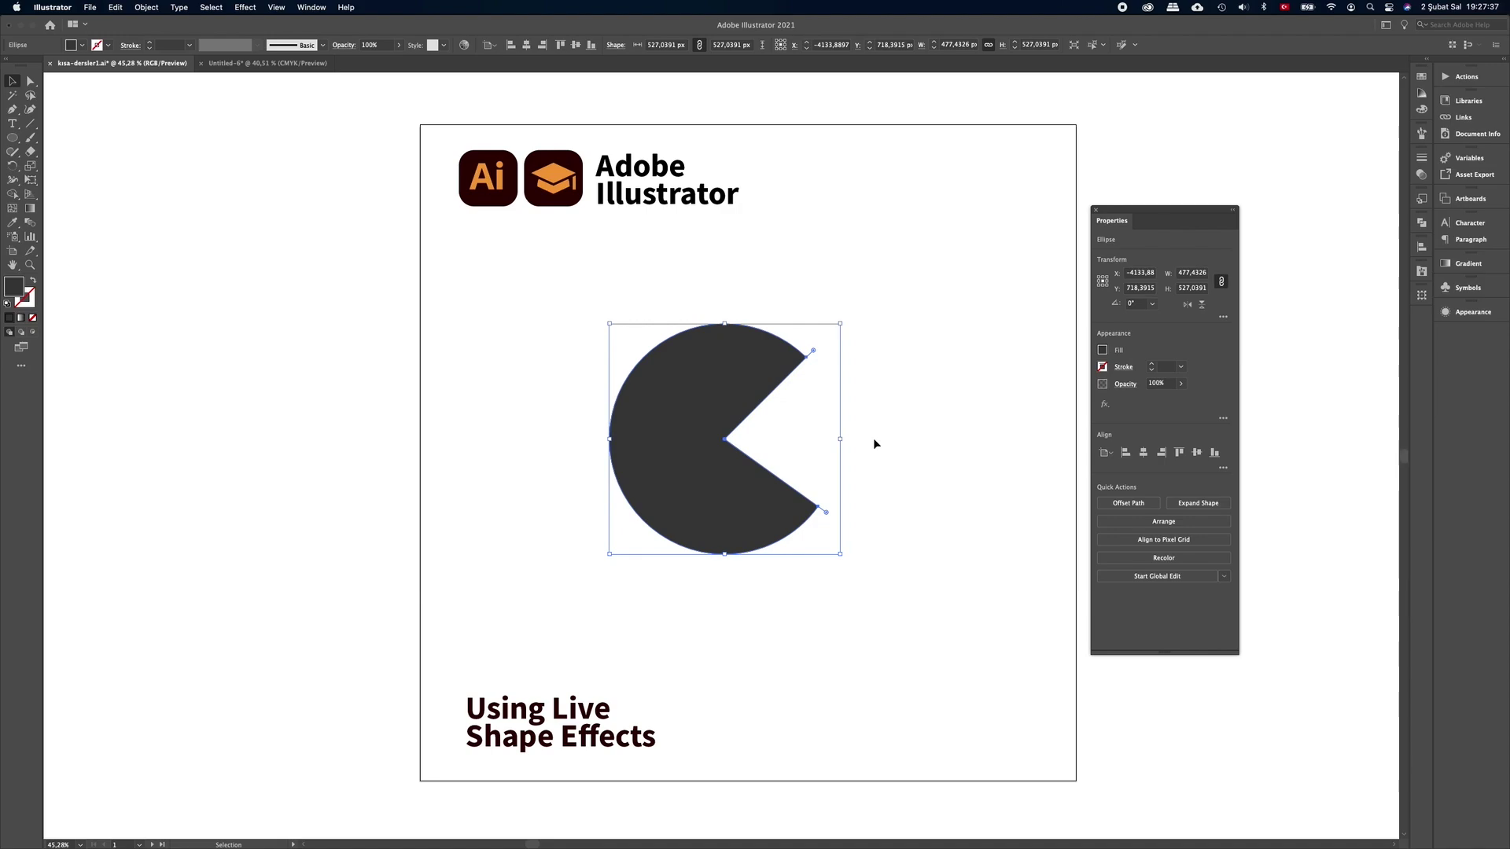
pyautogui.moveTo(1137, 219); pyautogui.dragTo(1421, 326)
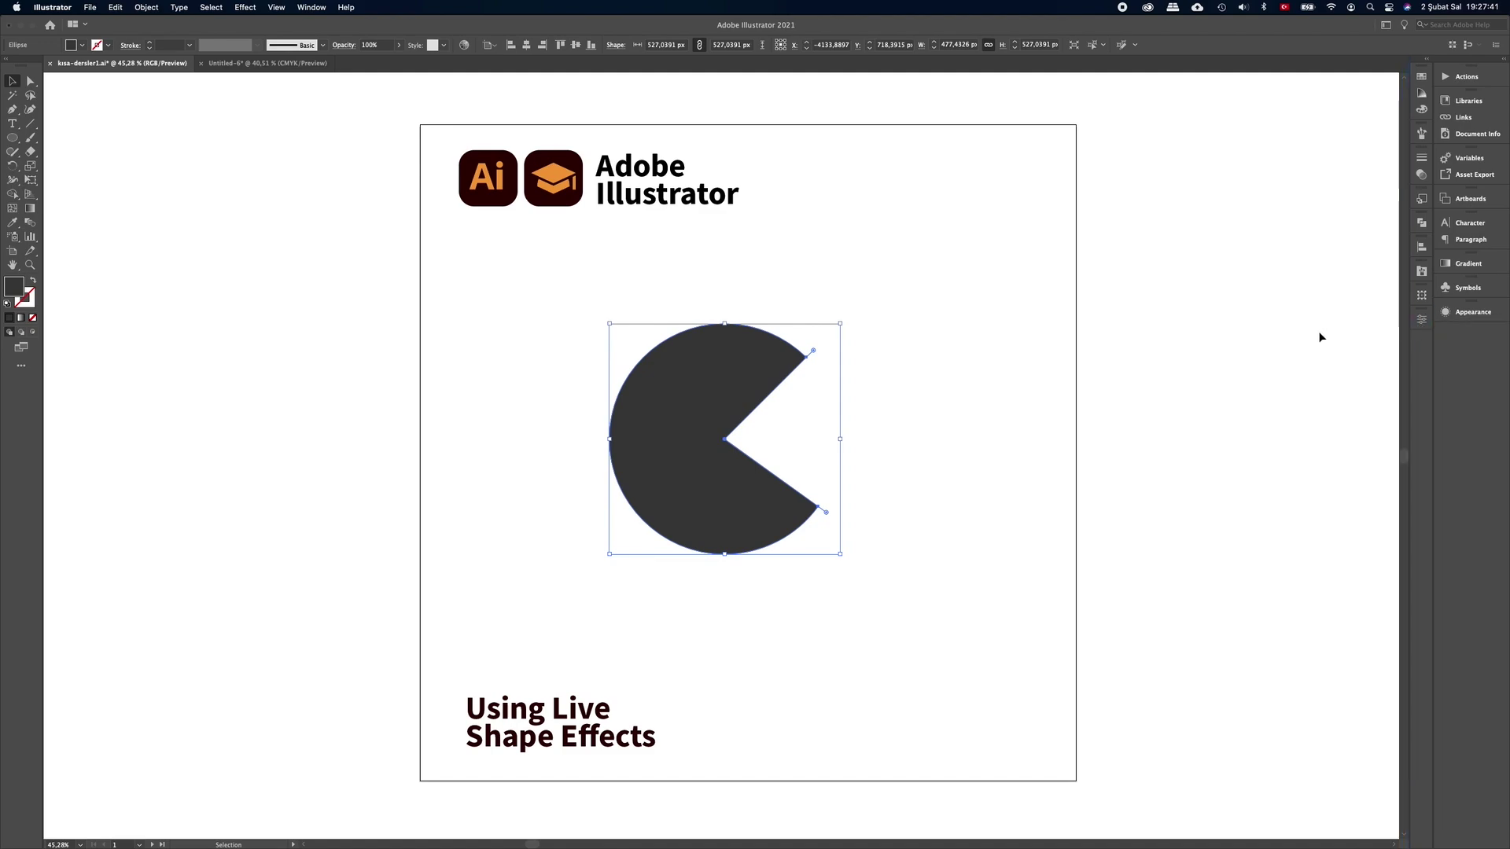
# Float the Transform panel beside the artboard and try a 120° pie start angle, then undo it
pyautogui.click(1422, 297)
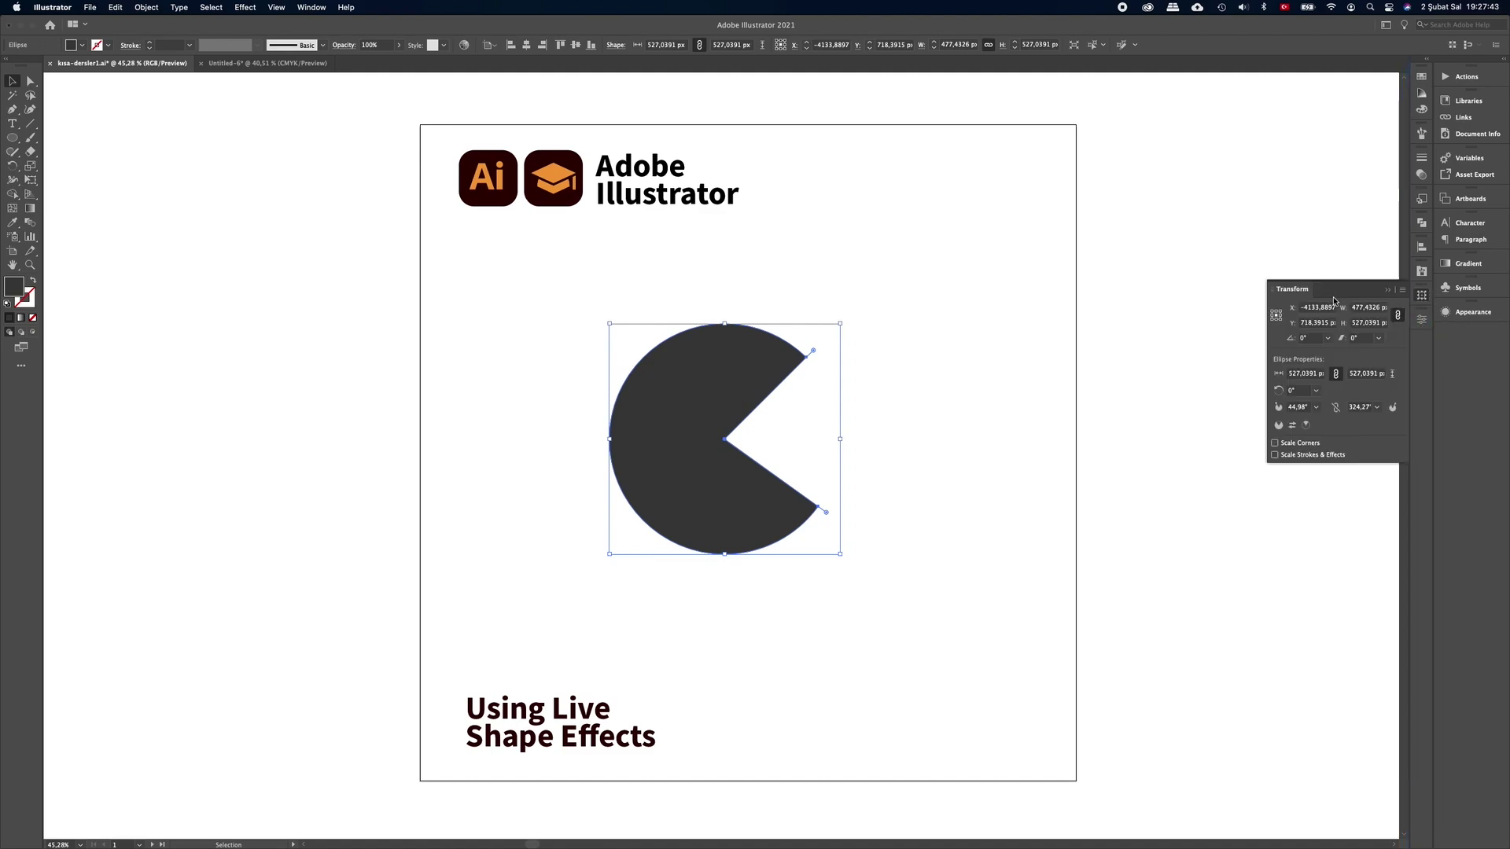
pyautogui.moveTo(1306, 293)
pyautogui.mouseDown()
pyautogui.moveTo(1057, 263)
pyautogui.moveTo(959, 327)
pyautogui.mouseUp()
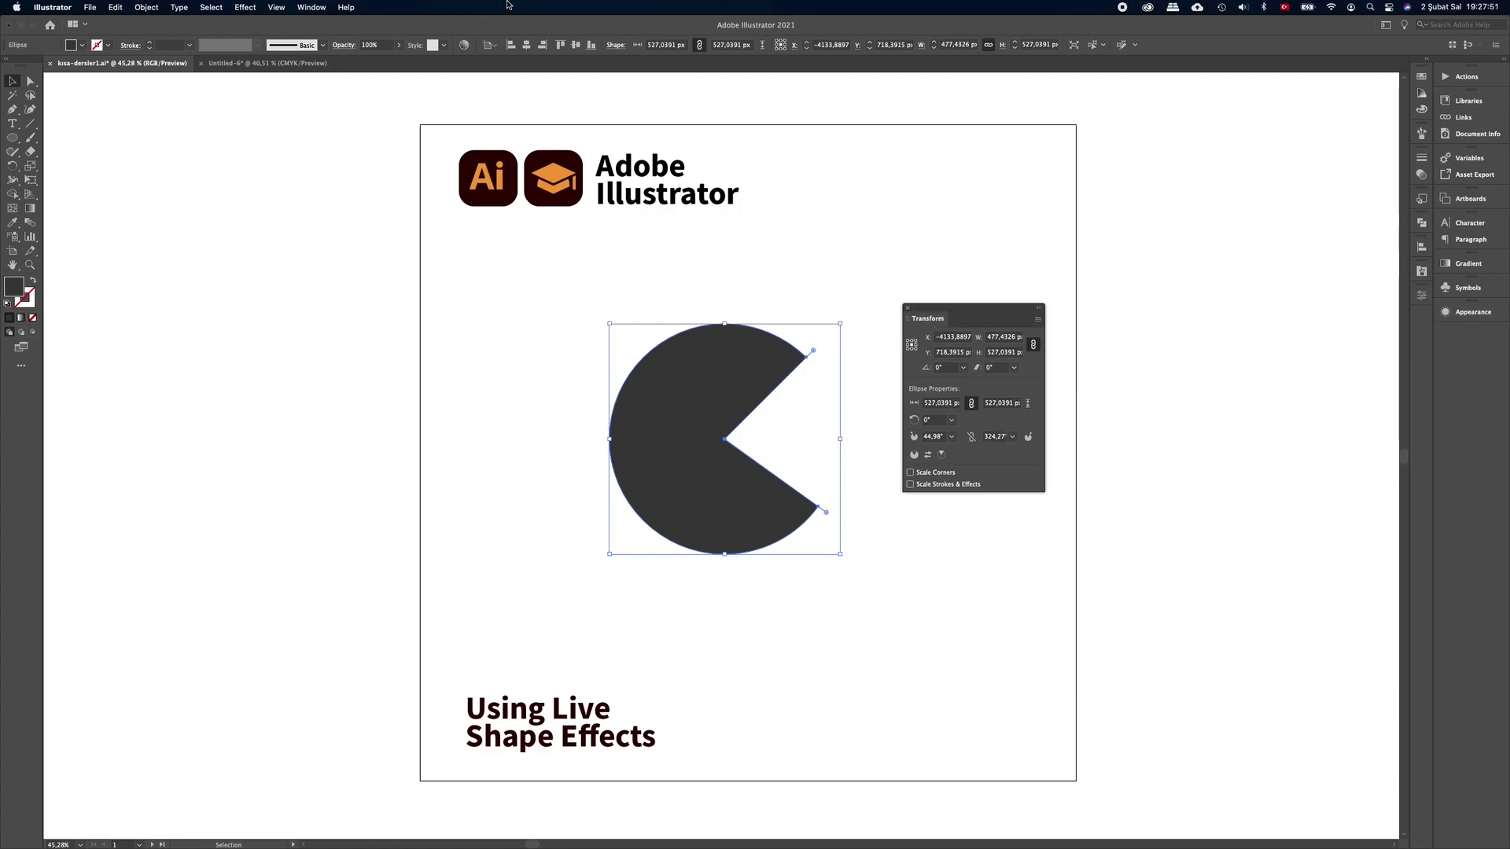
pyautogui.click(314, 12)
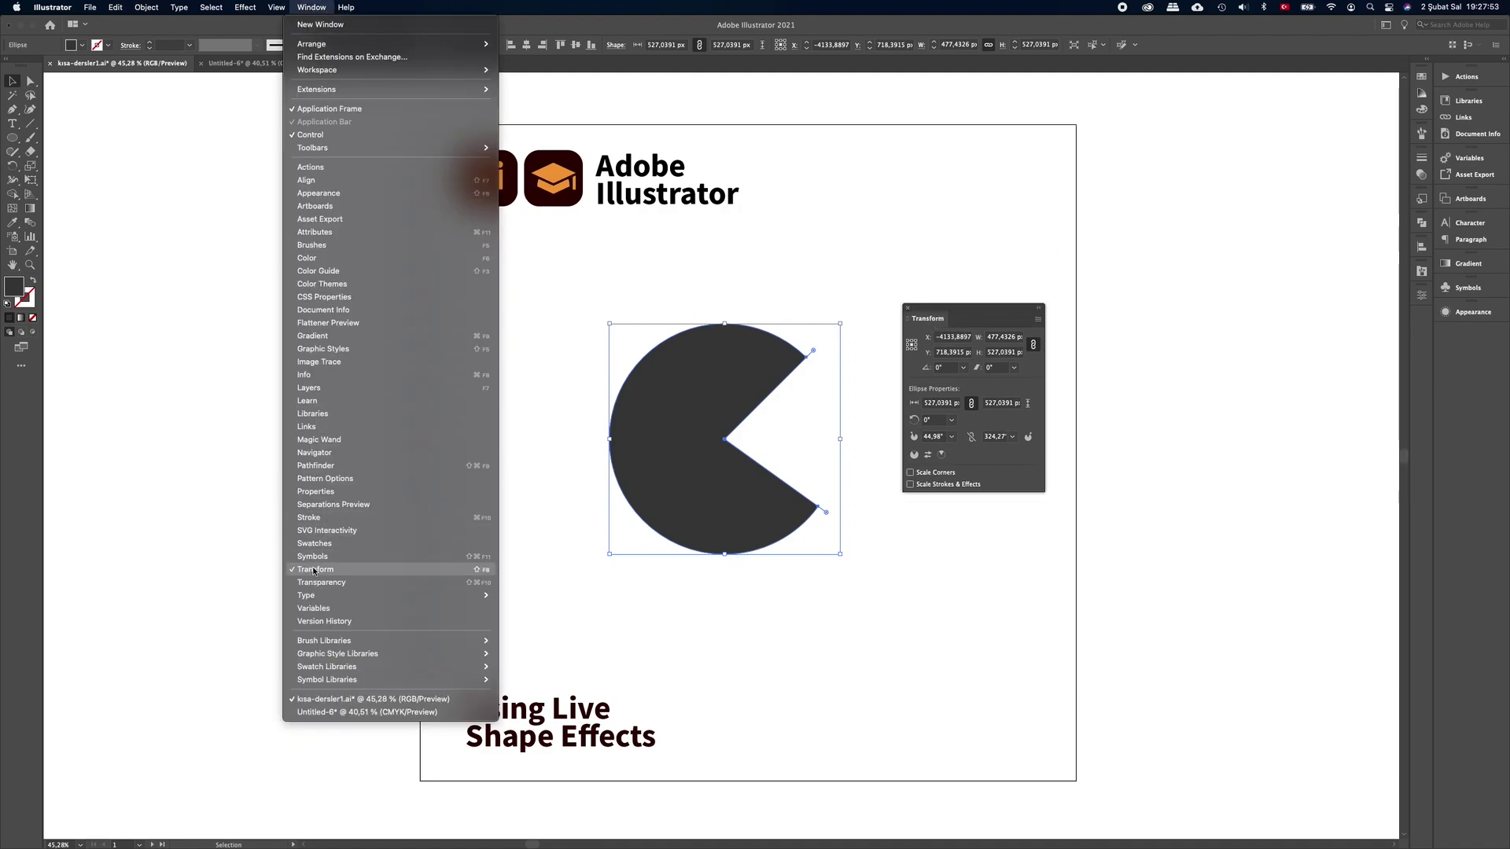
pyautogui.click(973, 313)
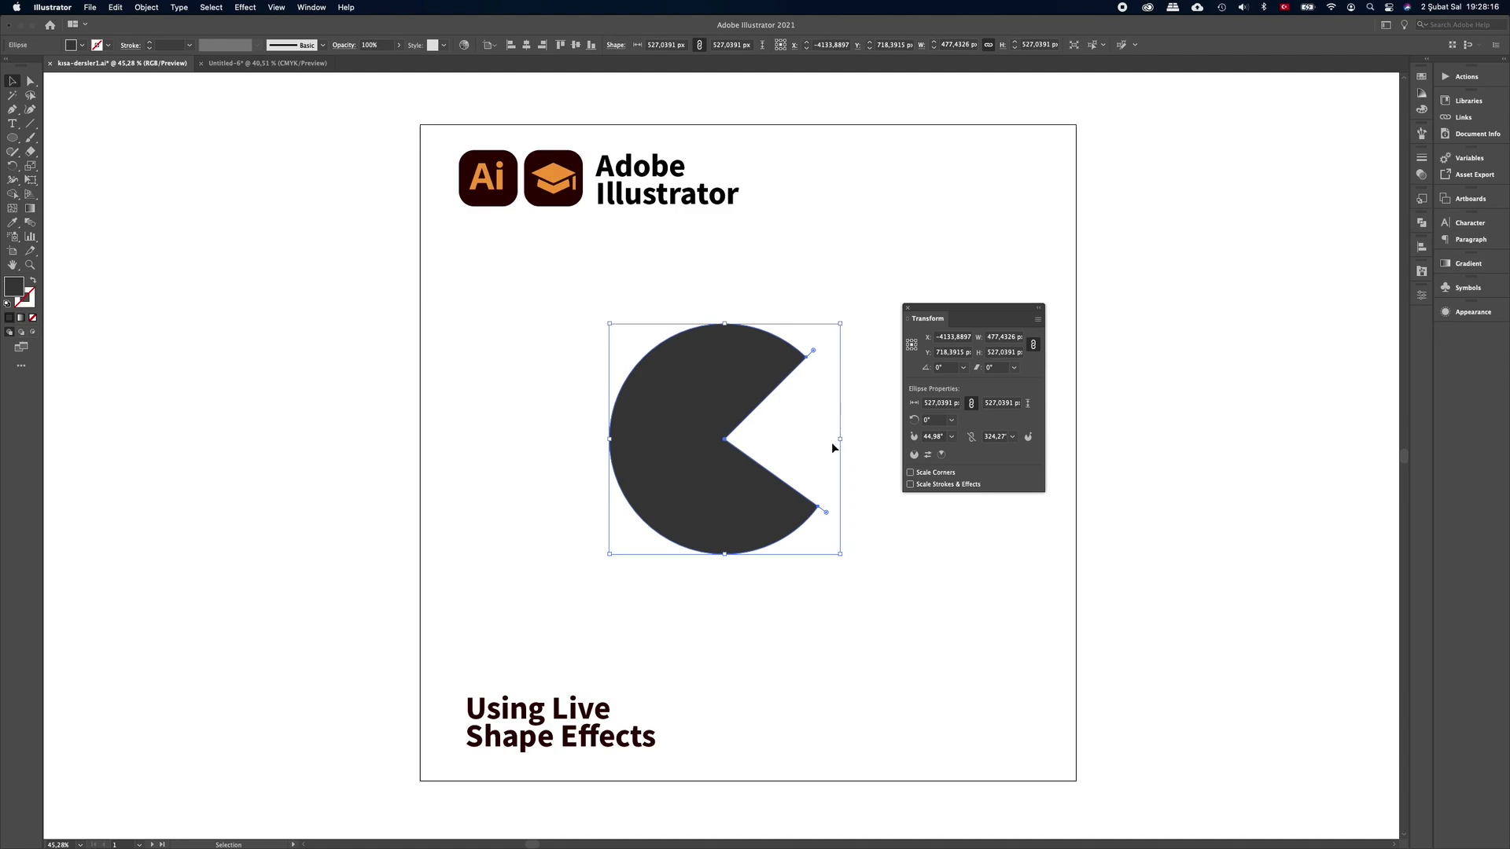
pyautogui.click(952, 437)
pyautogui.click(966, 514)
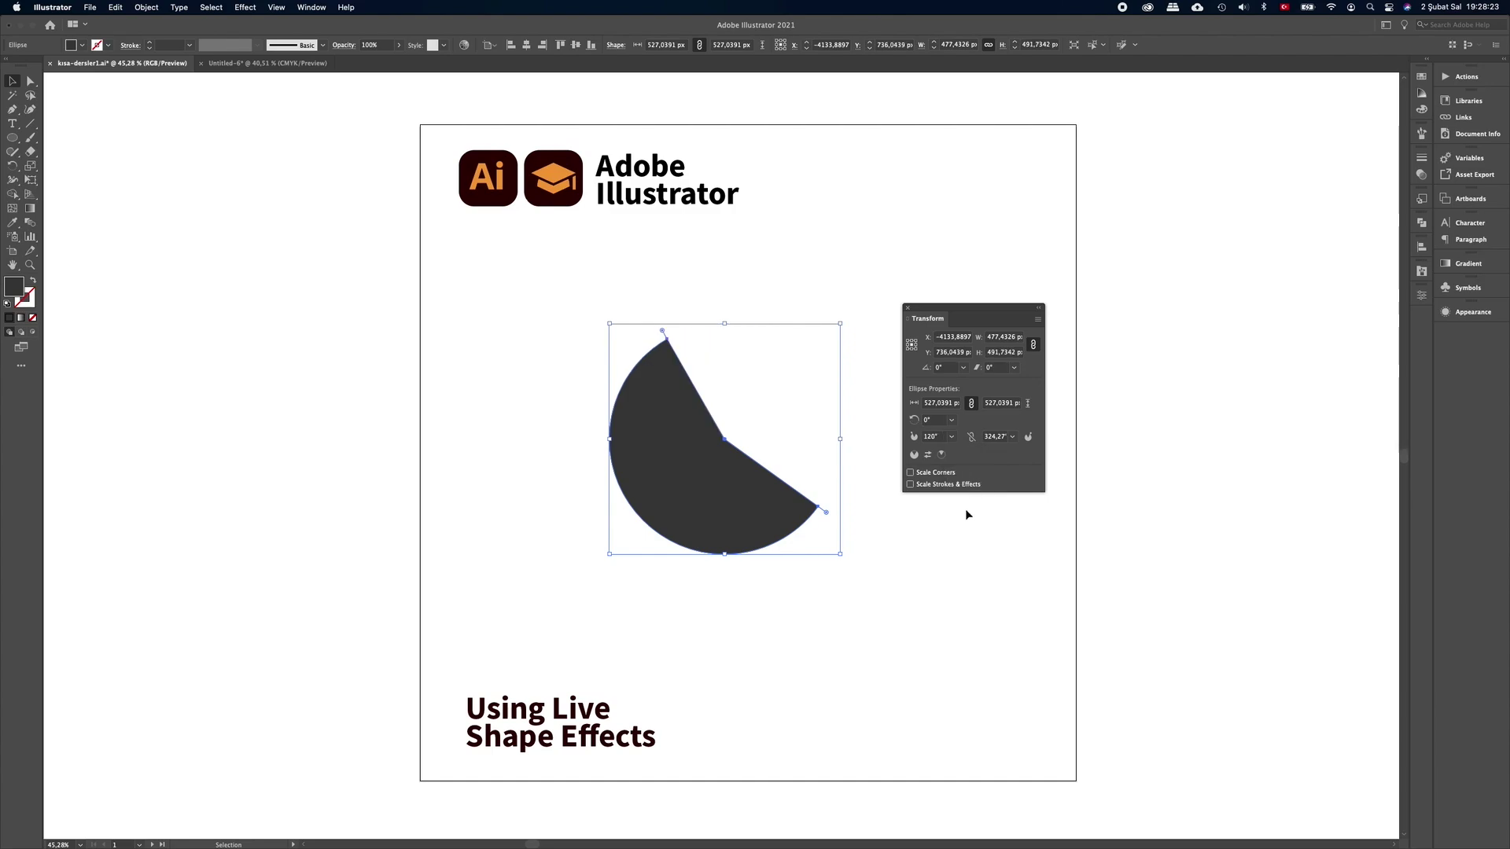
pyautogui.hotkey('ctrl', 'z')
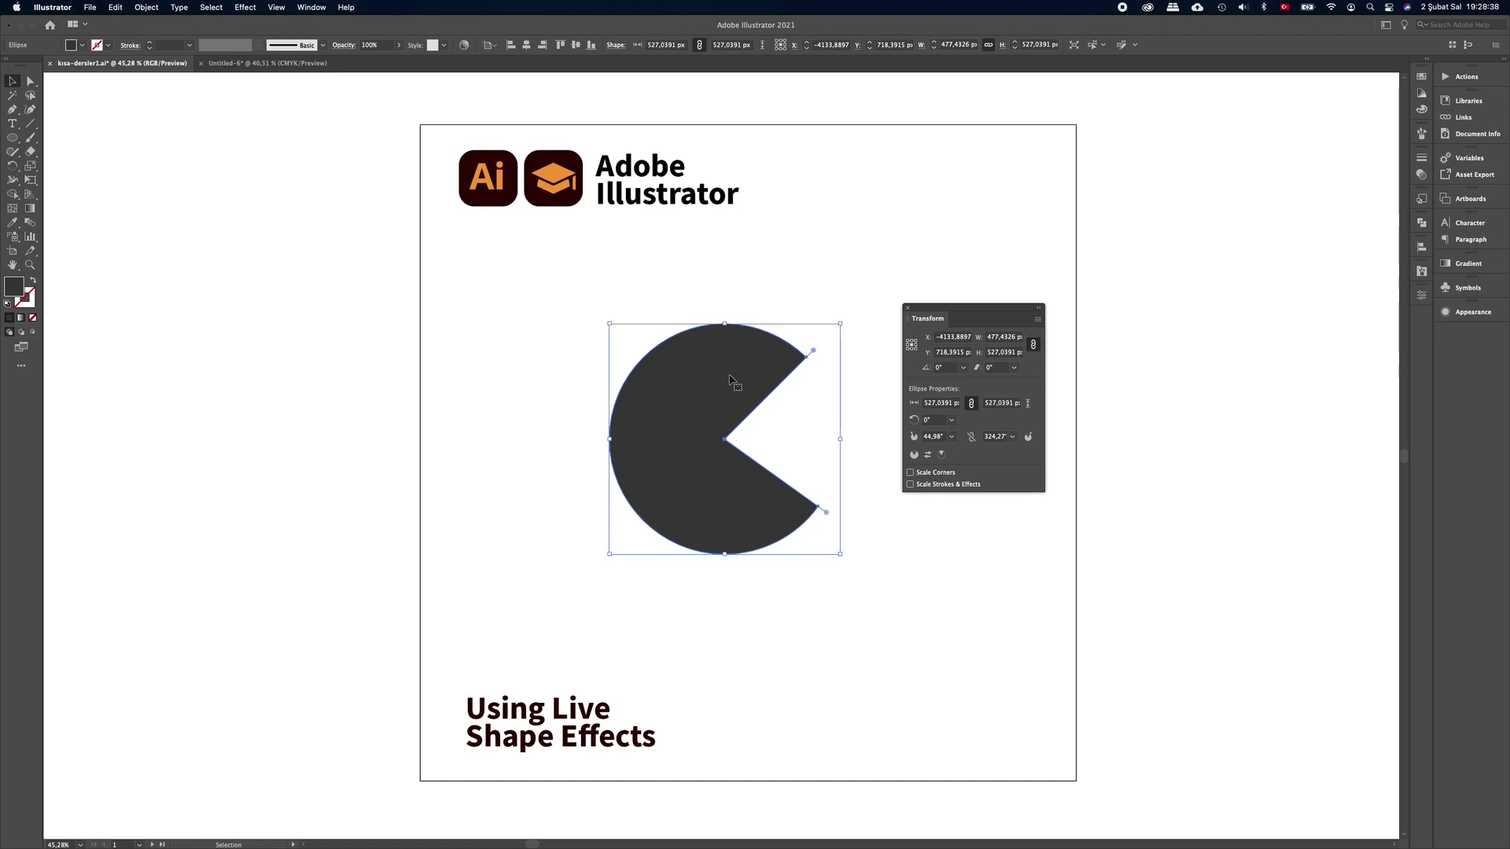
# Invert the pie, pull the wedge off to the right, then delete both pie pieces
pyautogui.press('super')
pyautogui.click(929, 456)
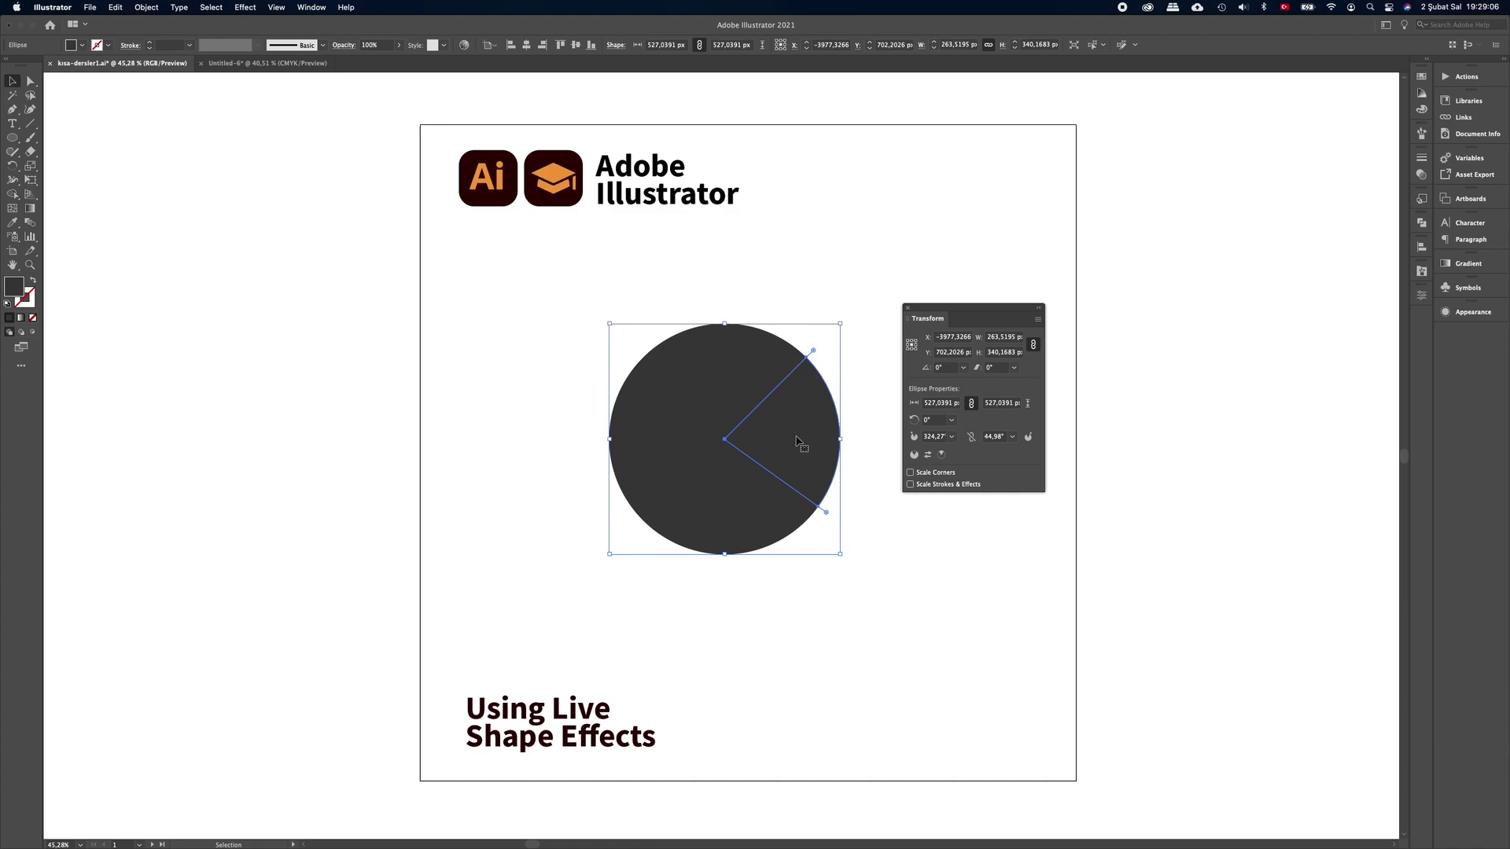
pyautogui.moveTo(790, 431); pyautogui.dragTo(805, 432)
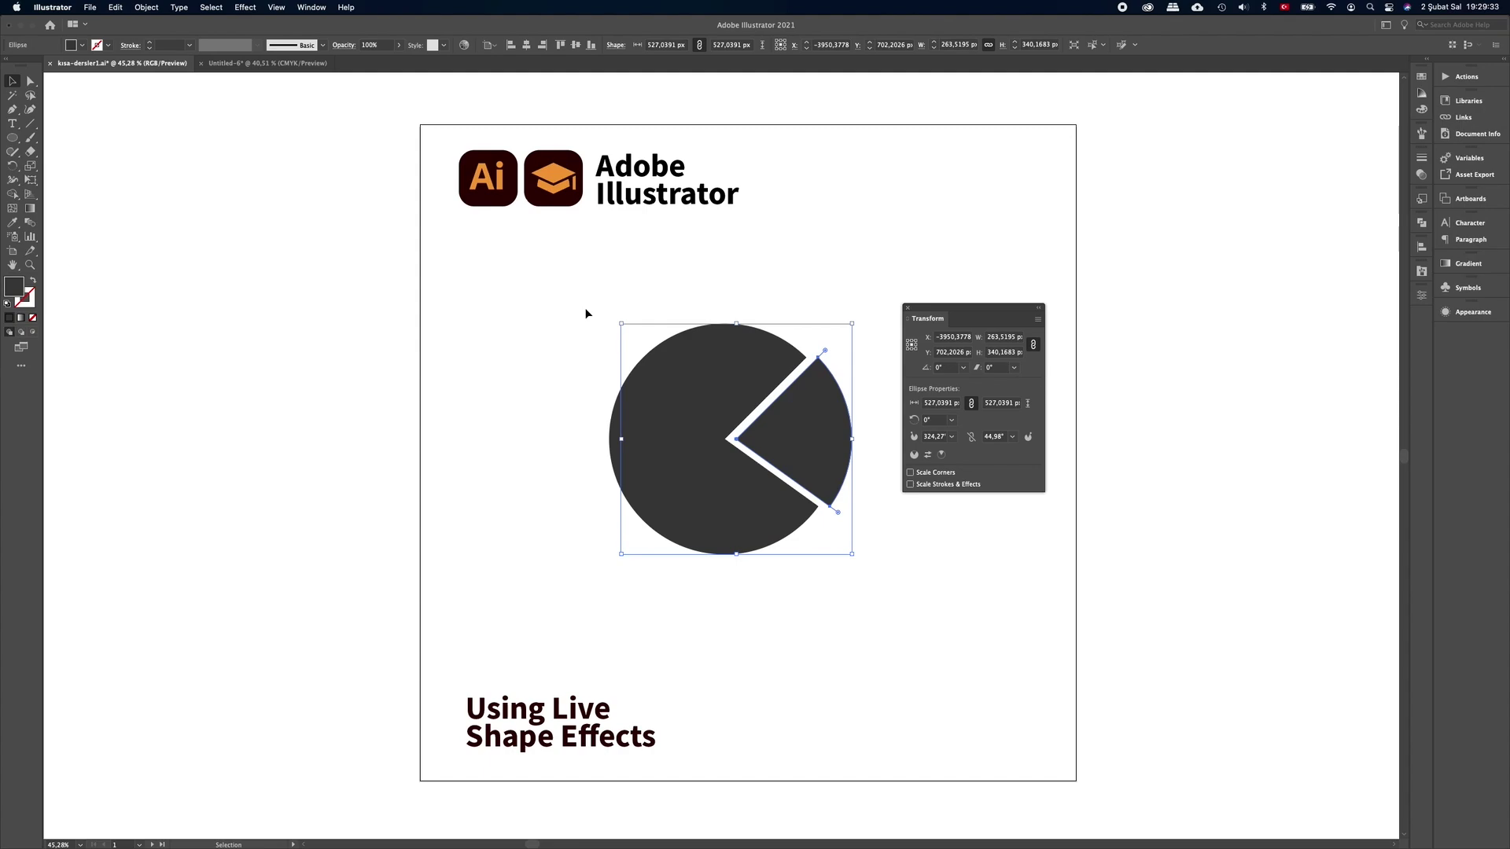
pyautogui.moveTo(586, 314); pyautogui.dragTo(825, 587)
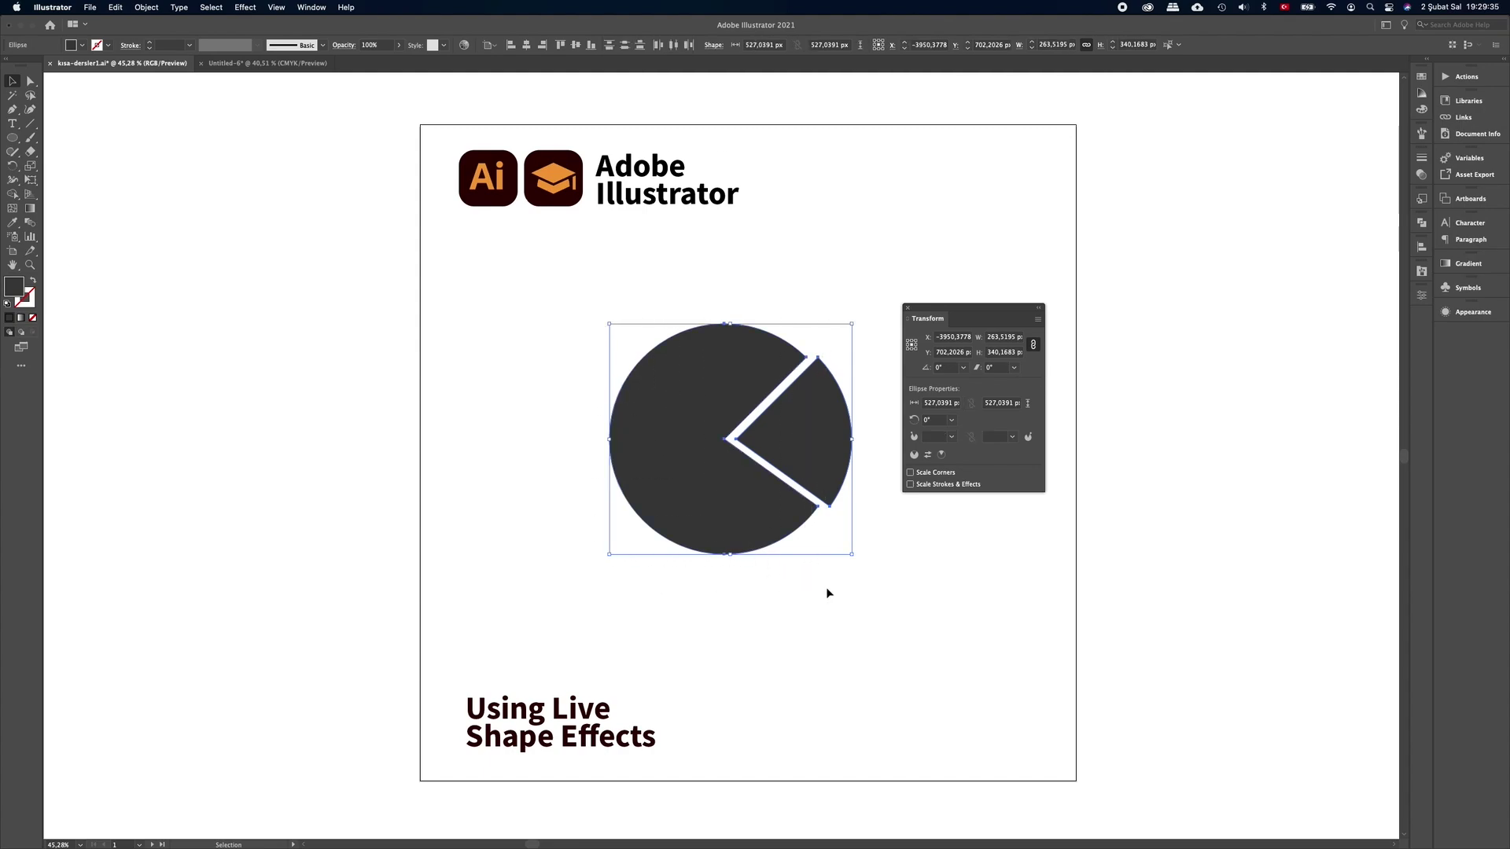
pyautogui.press('Delete')
pyautogui.moveTo(12, 138); pyautogui.dragTo(49, 179)
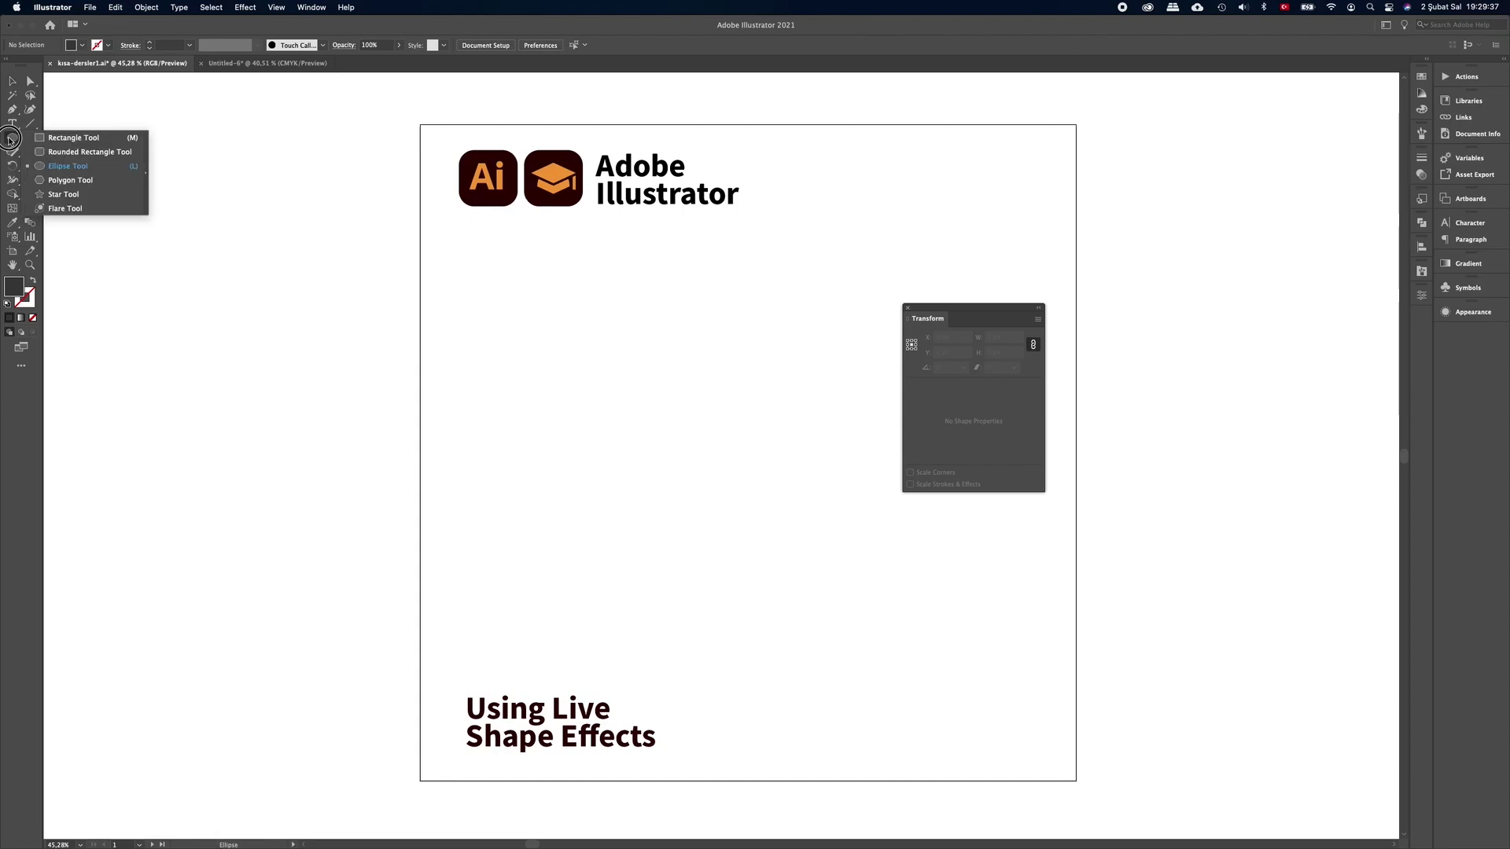
pyautogui.click(49, 179)
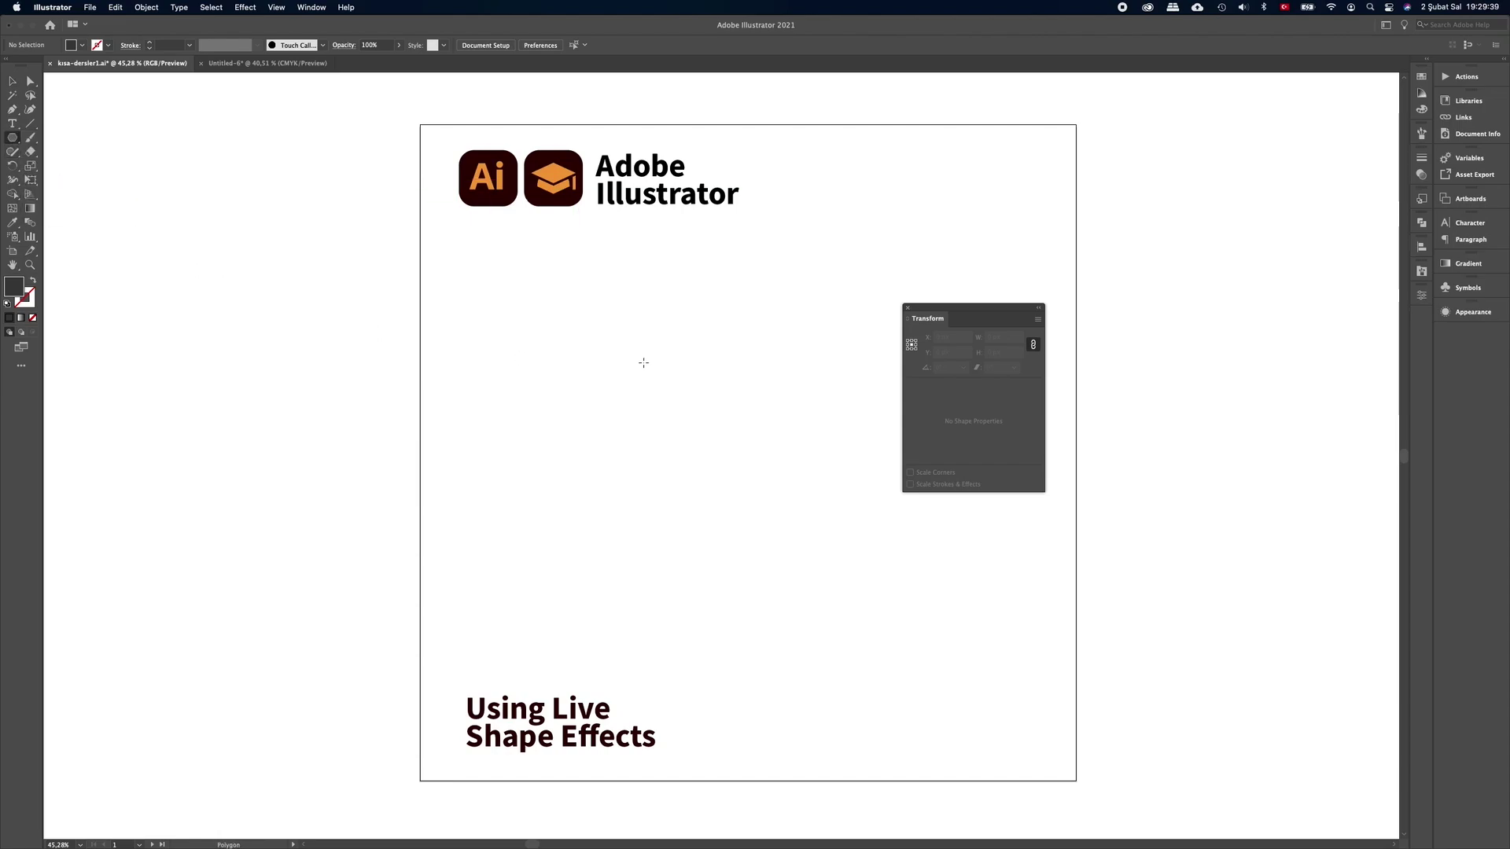
pyautogui.moveTo(671, 380); pyautogui.dragTo(726, 477)
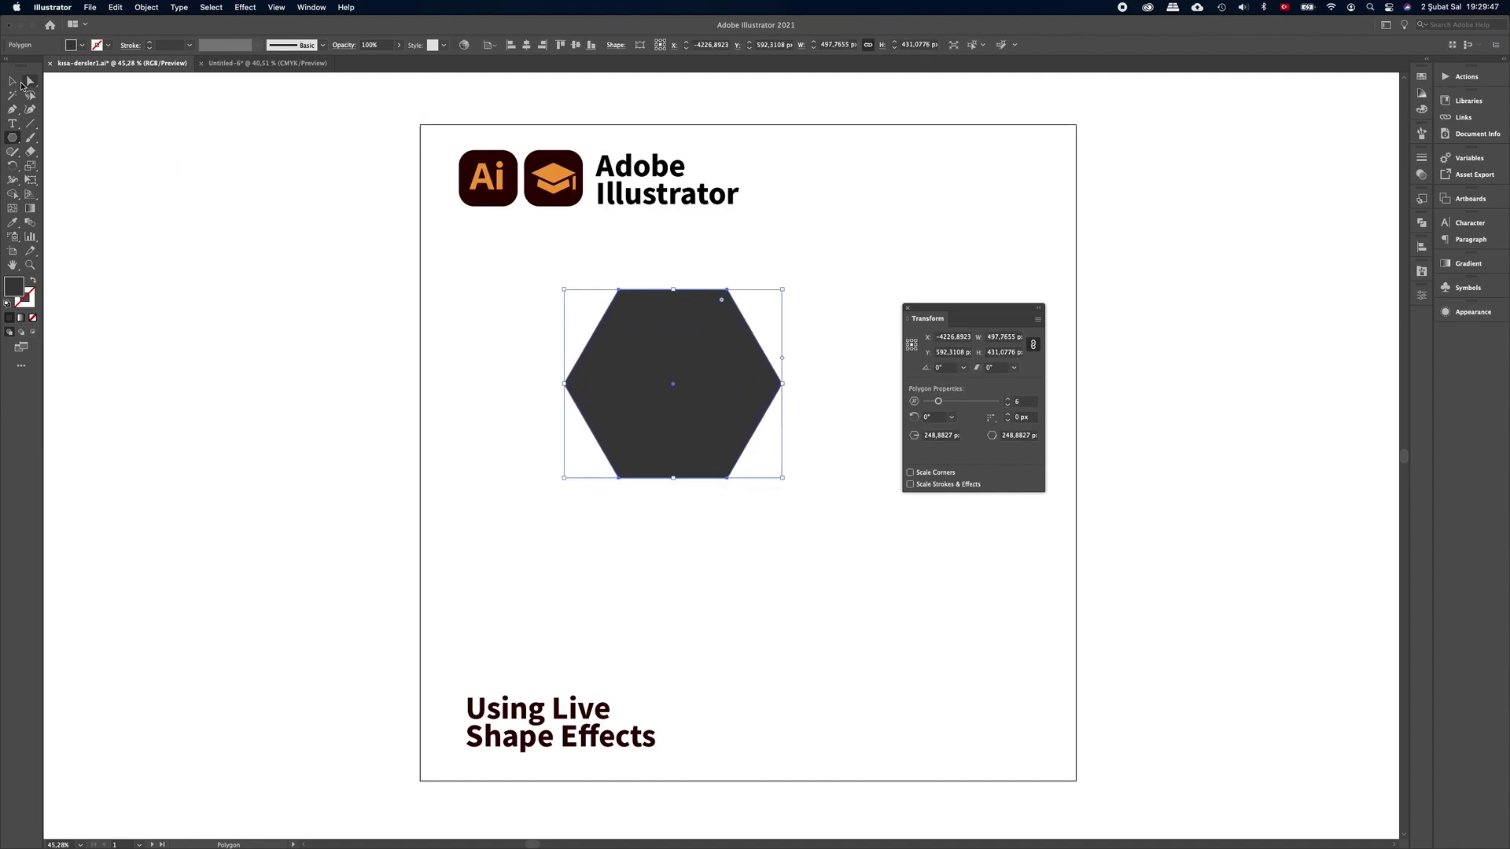
pyautogui.click(14, 82)
pyautogui.moveTo(659, 346); pyautogui.dragTo(716, 404)
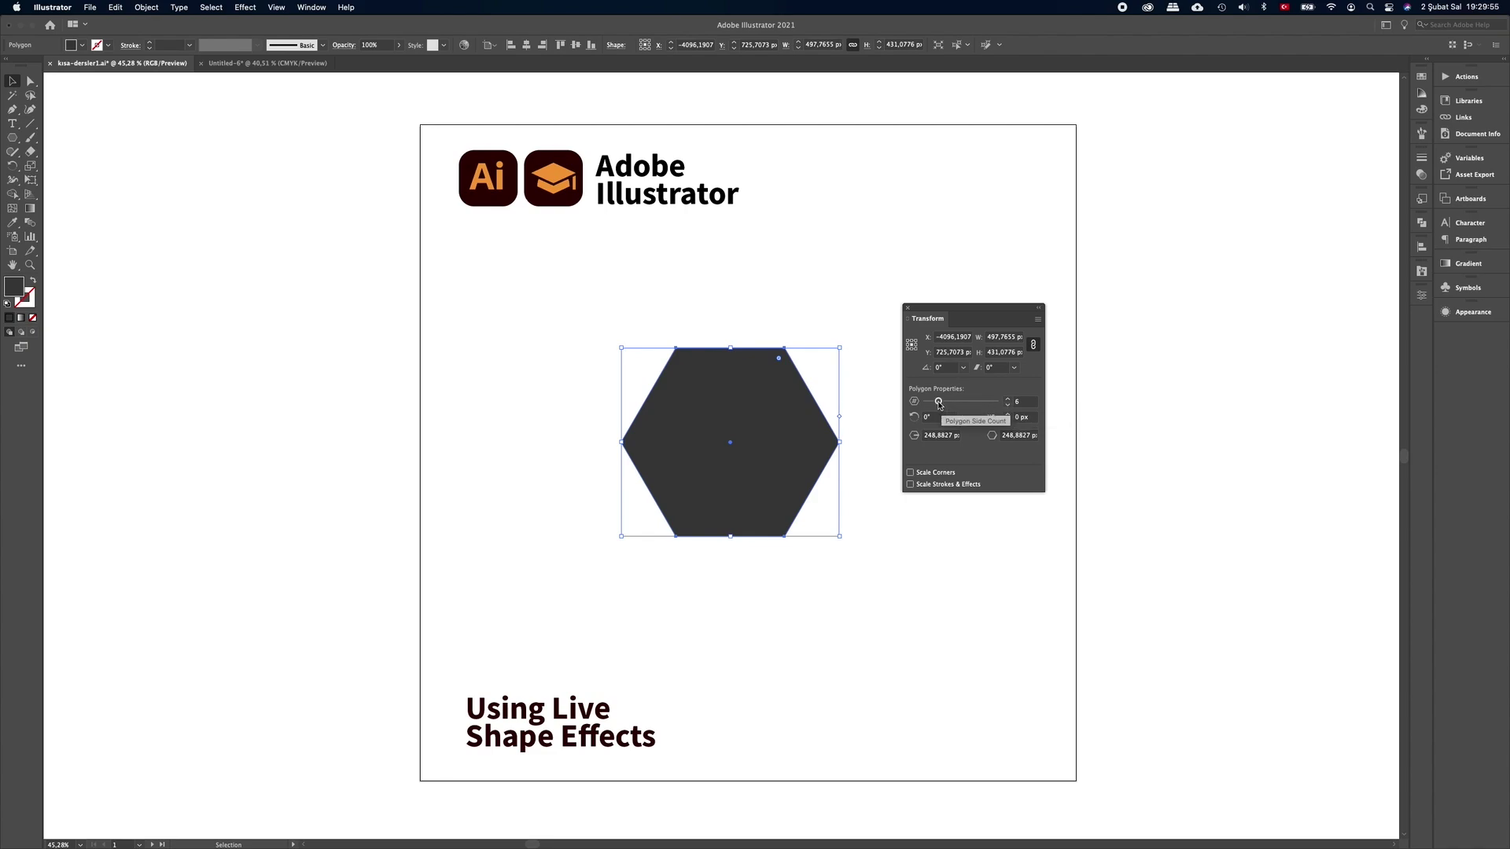
pyautogui.moveTo(938, 404); pyautogui.dragTo(984, 402)
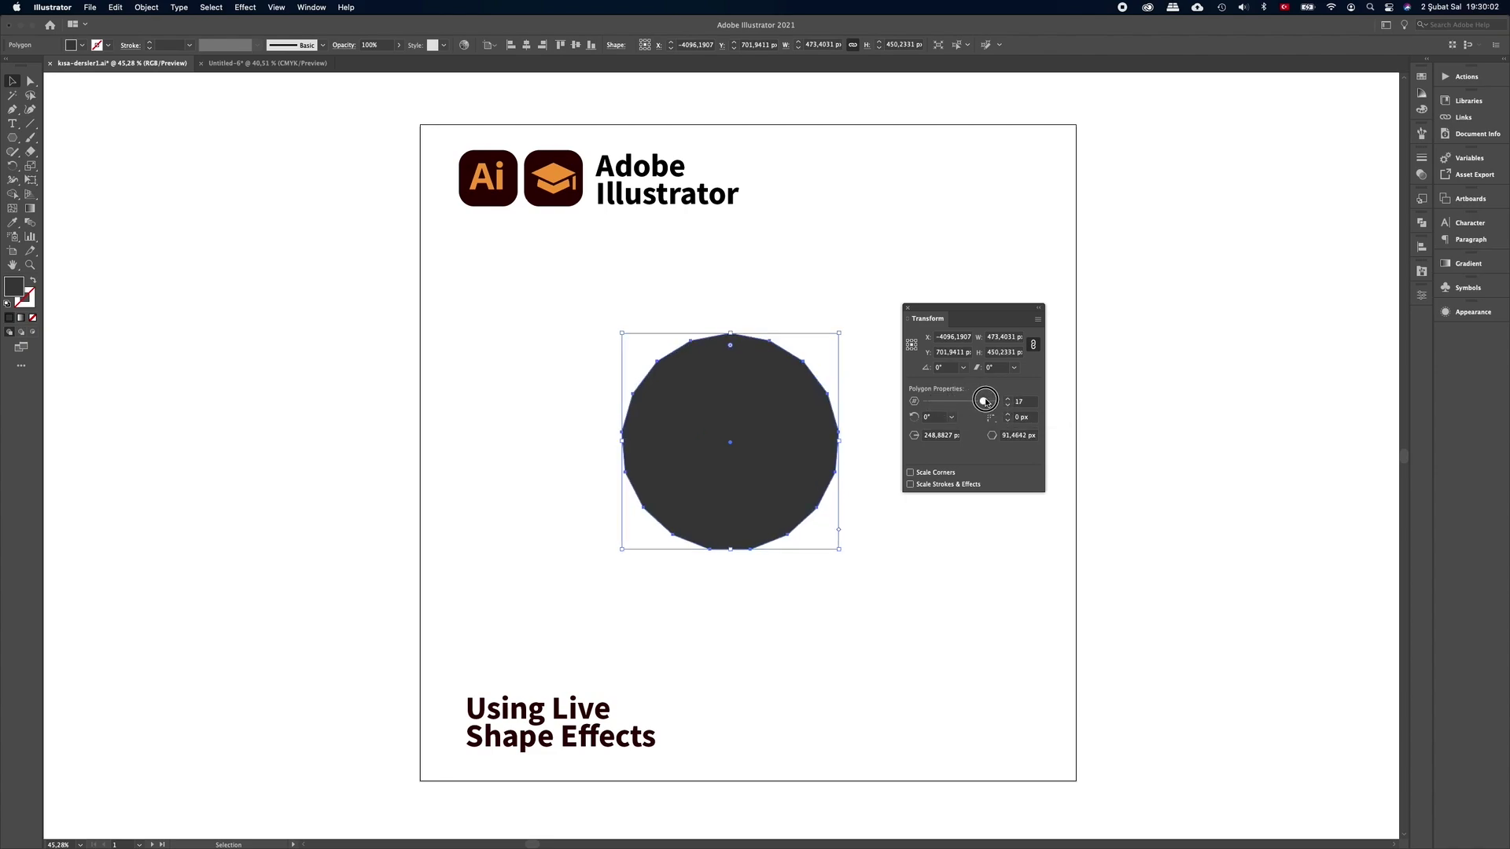
pyautogui.moveTo(984, 402); pyautogui.dragTo(946, 401)
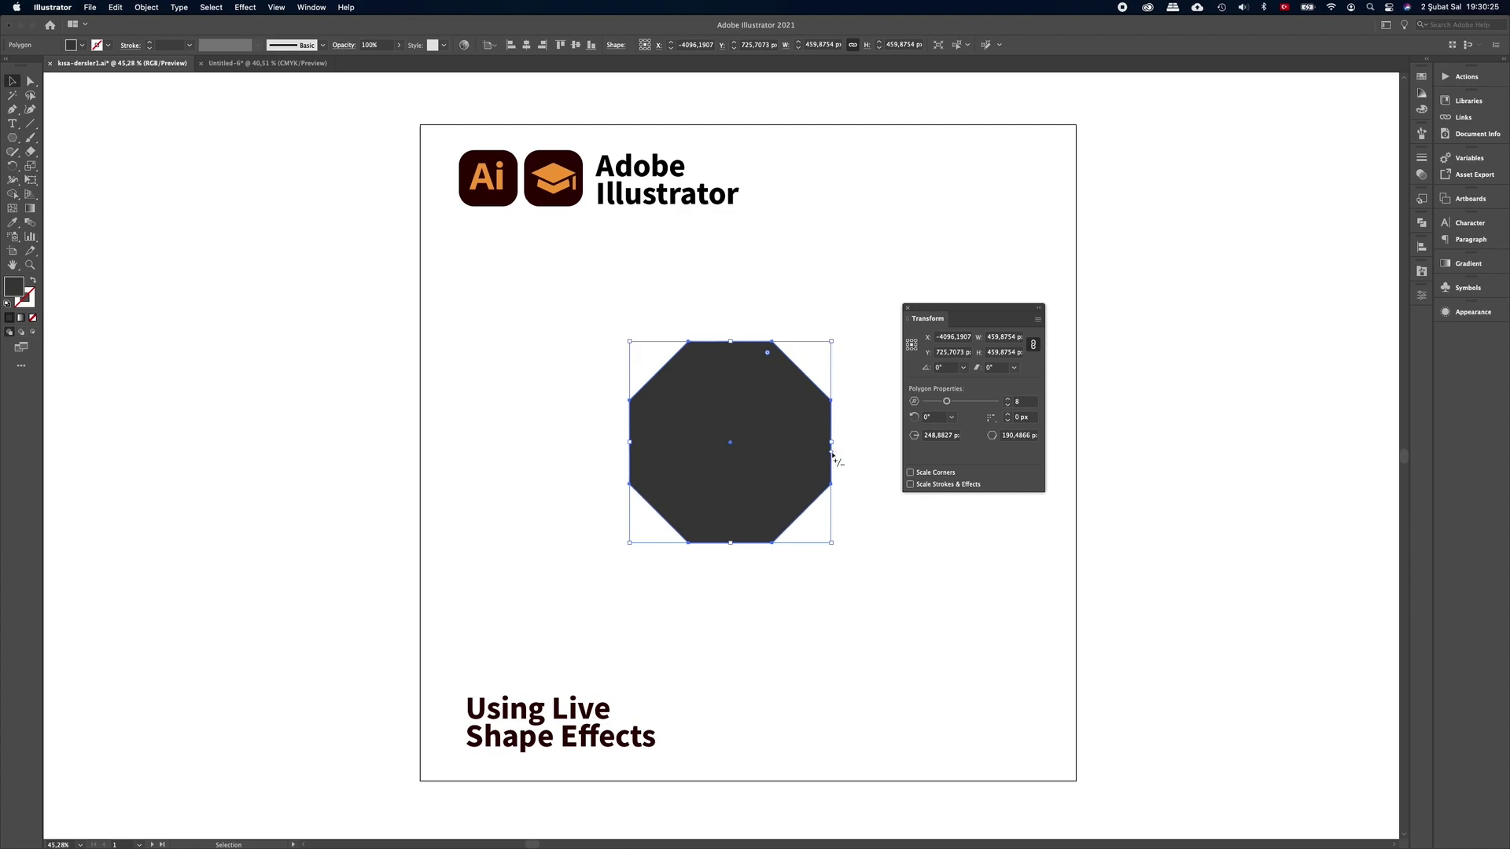
pyautogui.click(832, 454)
pyautogui.moveTo(832, 454)
pyautogui.mouseDown()
pyautogui.moveTo(831, 504)
pyautogui.moveTo(825, 364)
pyautogui.mouseUp()
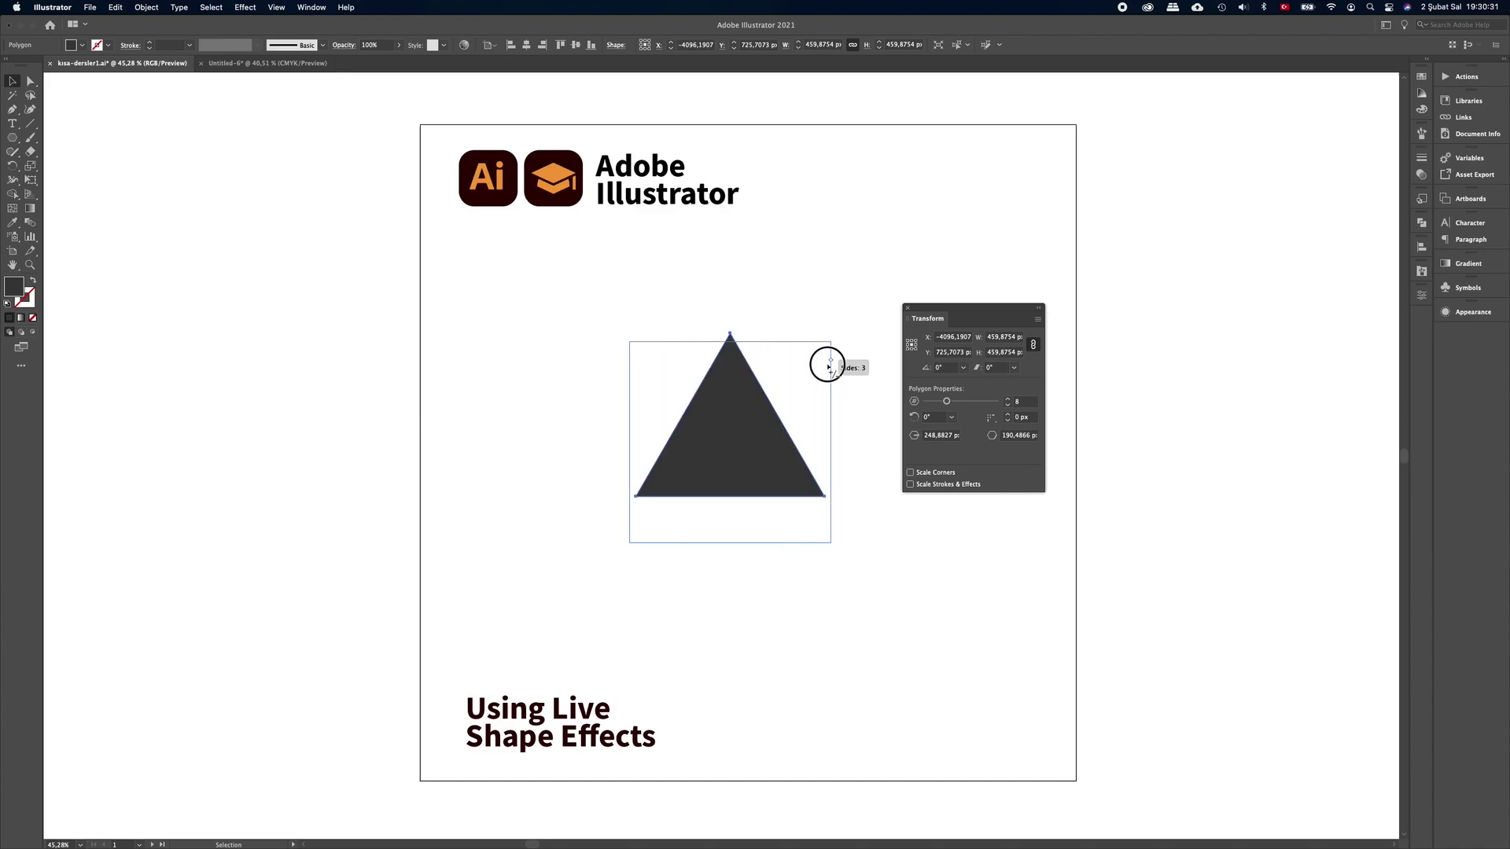
pyautogui.click(862, 453)
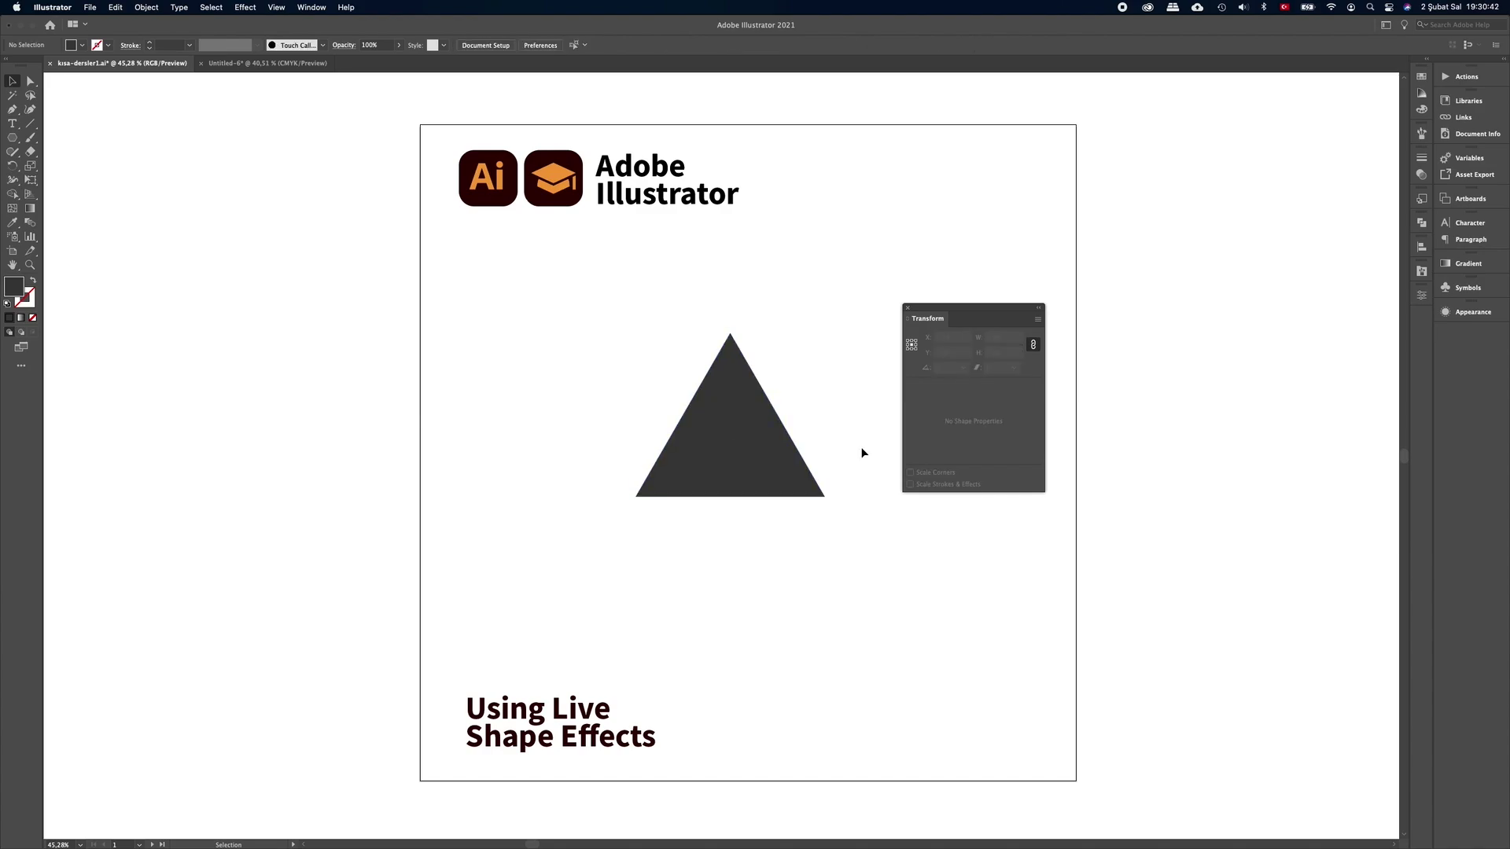
pyautogui.click(785, 445)
pyautogui.press('Delete')
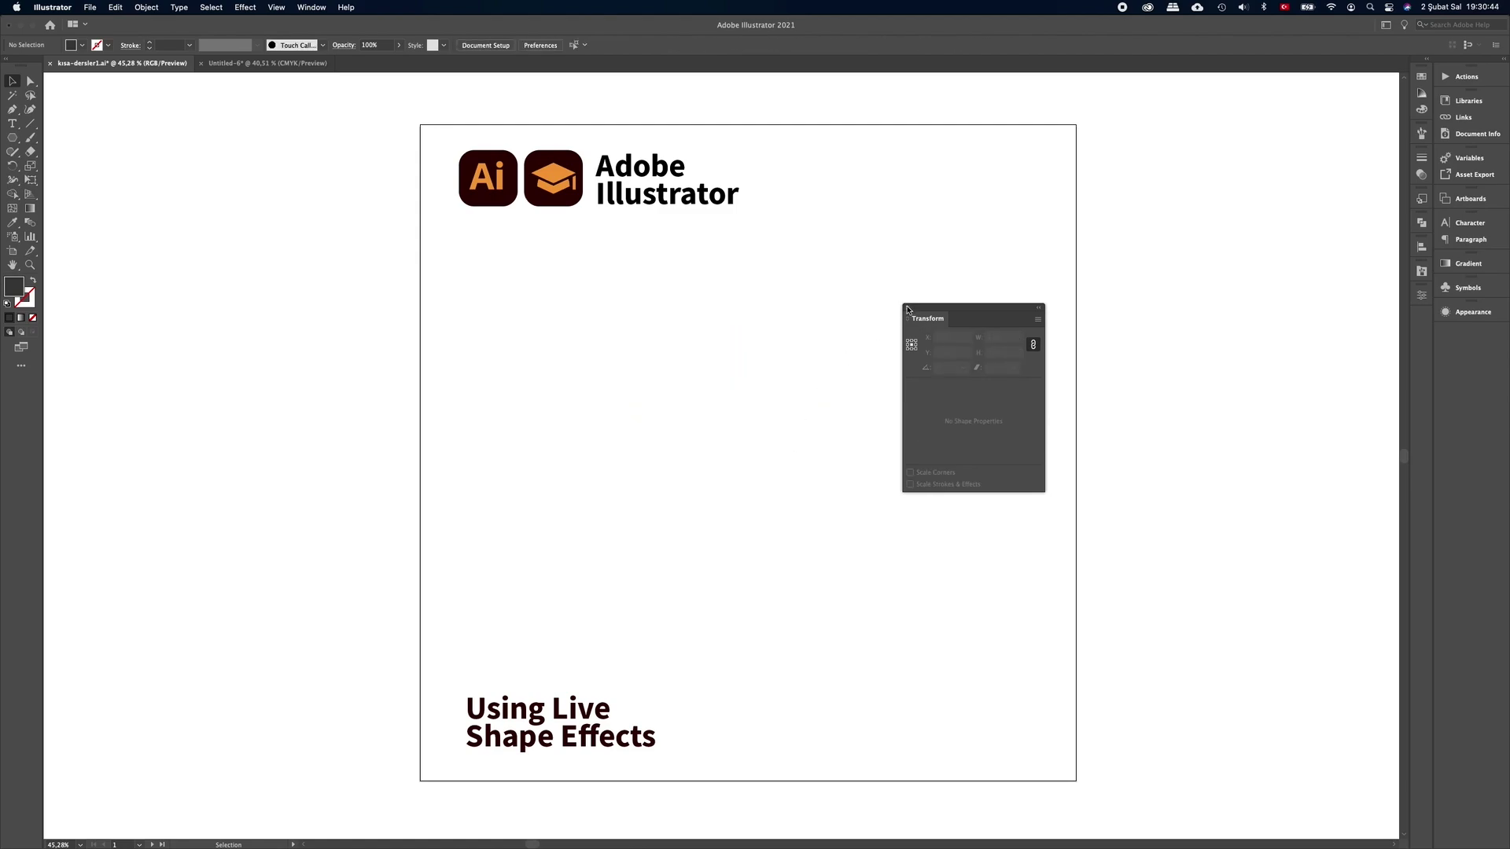
# Close the Transform panel, pan to the Text Wrap artboard, and draw a placeholder-text frame
pyautogui.click(907, 308)
pyautogui.moveTo(1078, 330)
pyautogui.mouseDown()
pyautogui.moveTo(599, 331)
pyautogui.moveTo(468, 363)
pyautogui.mouseUp()
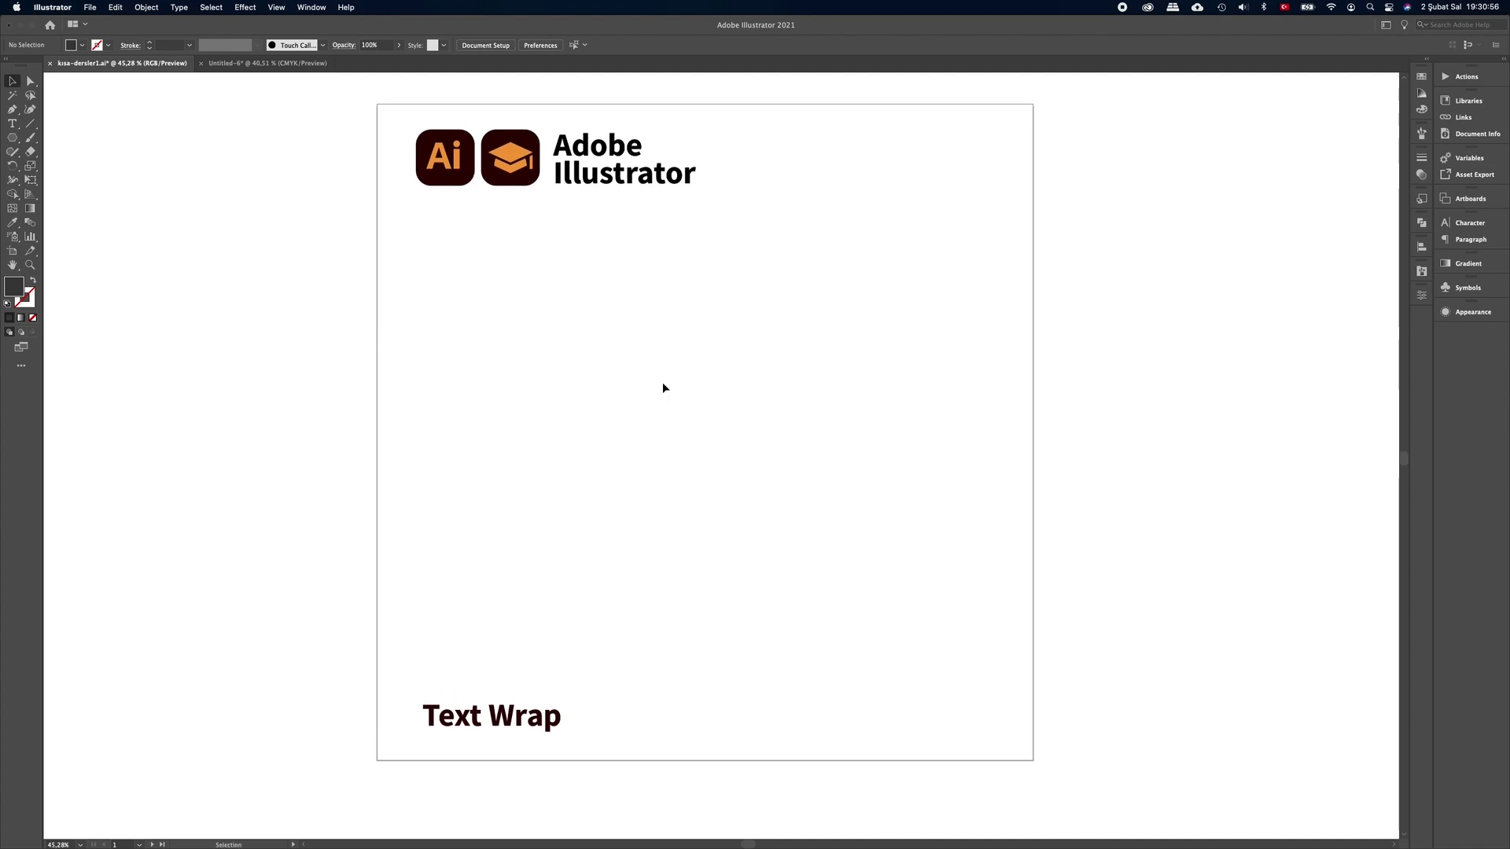
pyautogui.click(13, 124)
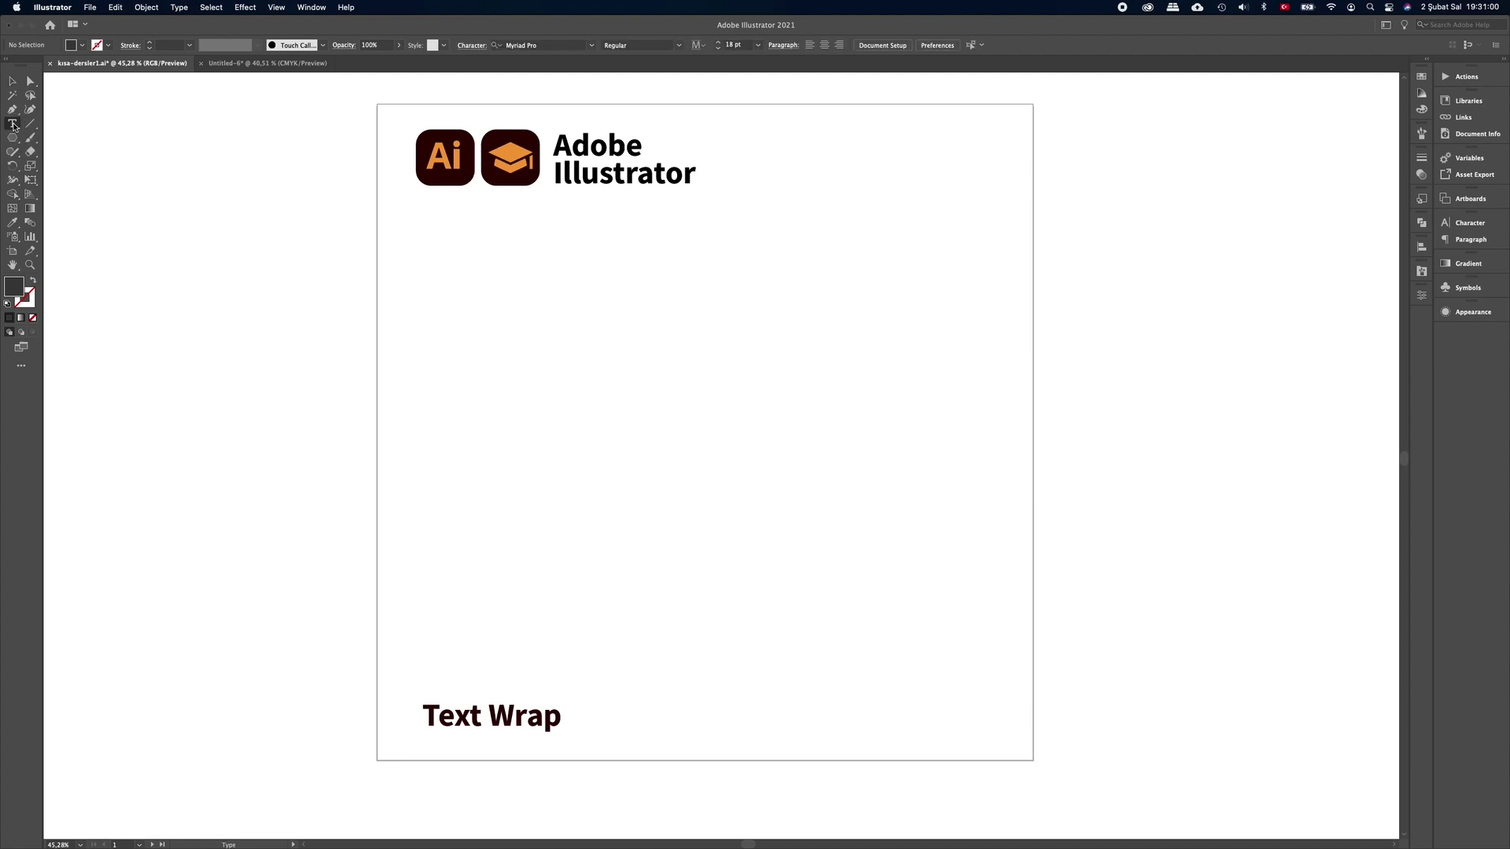
pyautogui.moveTo(438, 227)
pyautogui.mouseDown()
pyautogui.moveTo(532, 363)
pyautogui.moveTo(660, 620)
pyautogui.mouseUp()
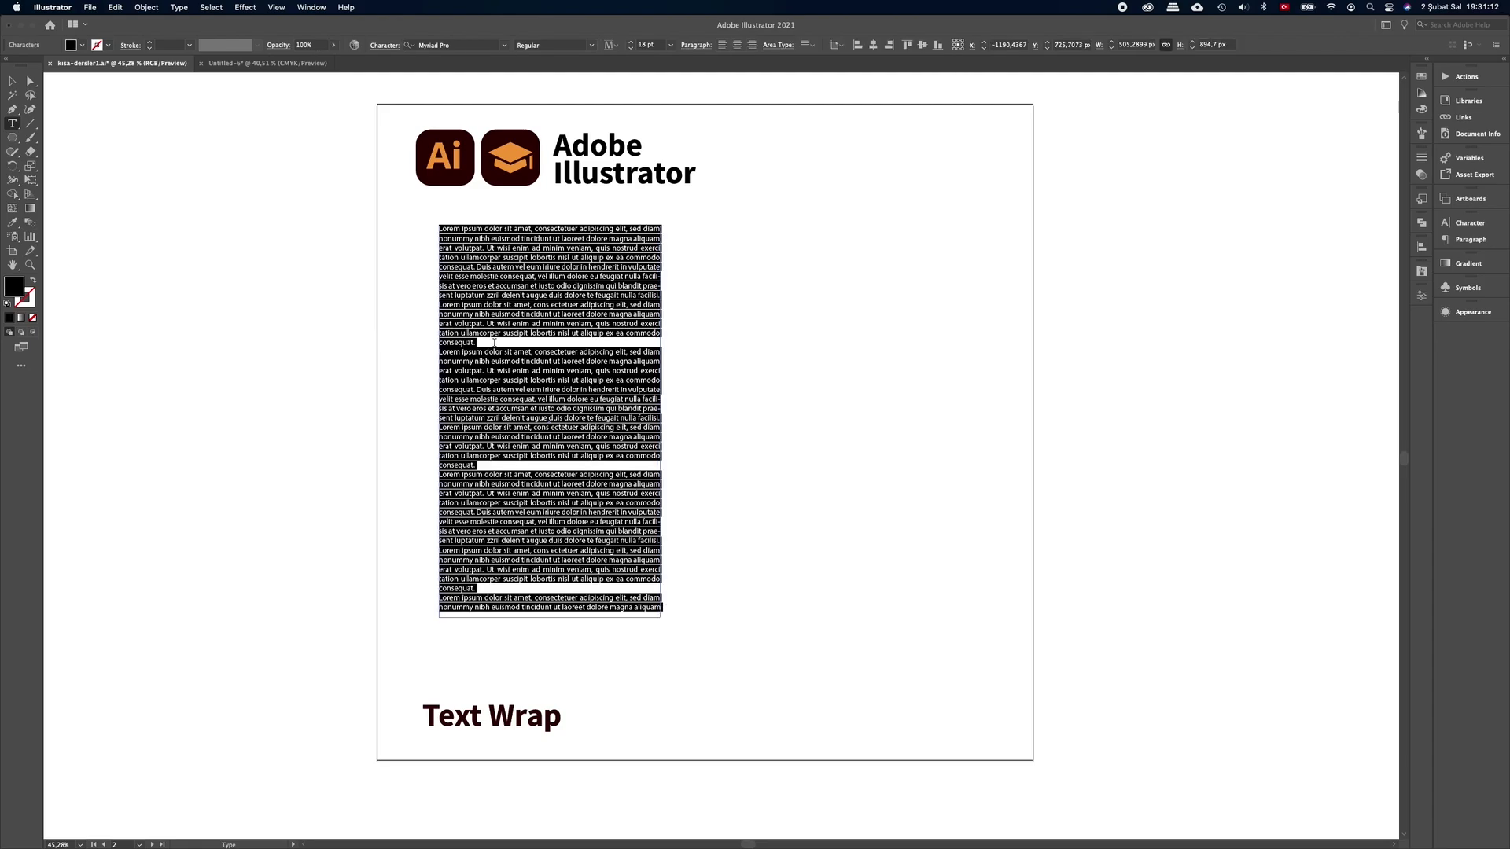
# Remove four paragraph breaks to merge the placeholder text into longer paragraphs, then deselect
pyautogui.click(494, 342)
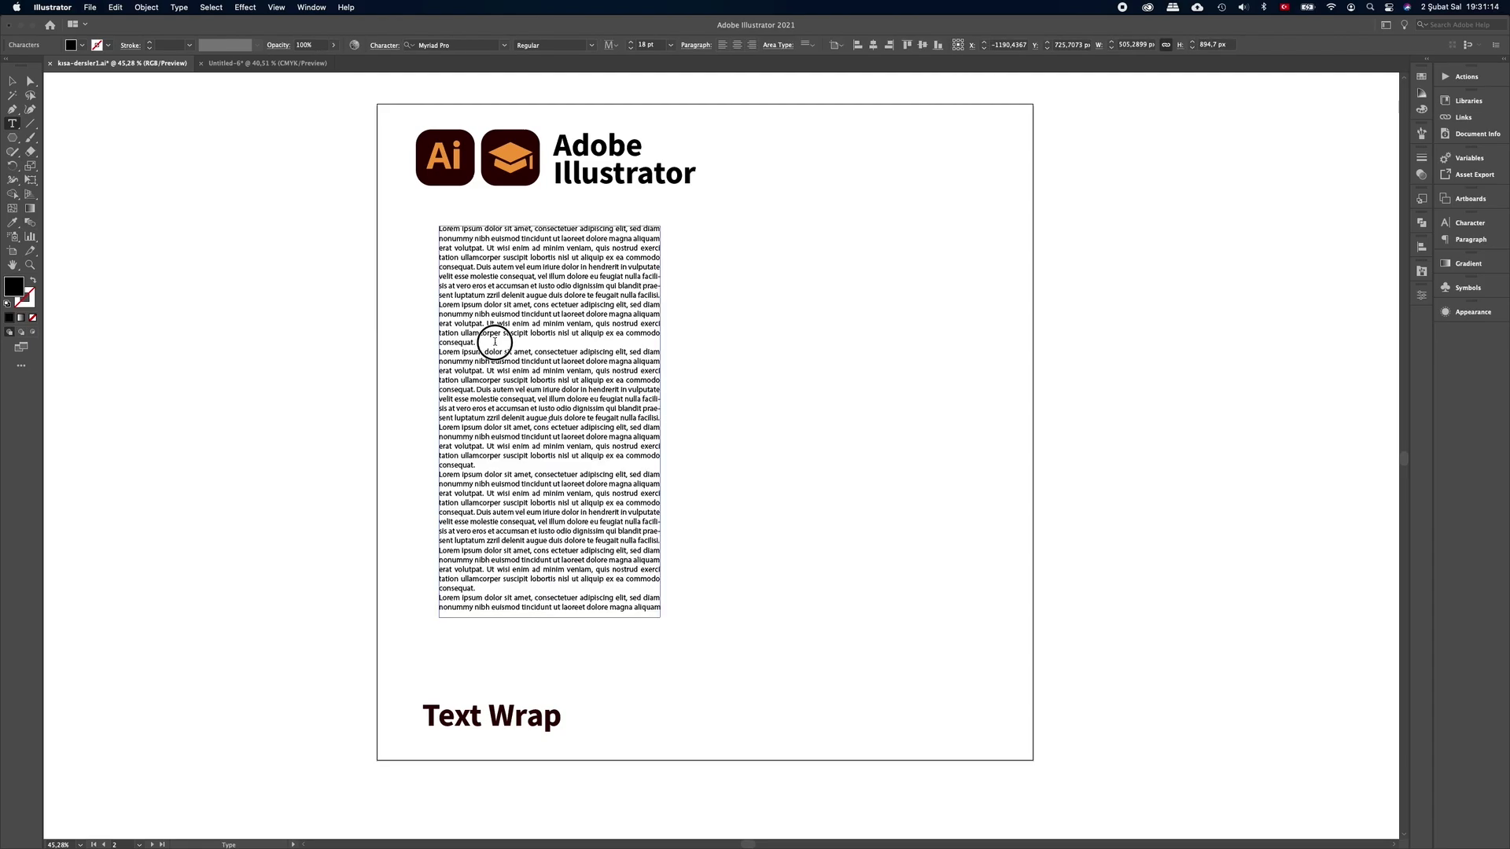
pyautogui.press('Delete')
pyautogui.click(510, 417)
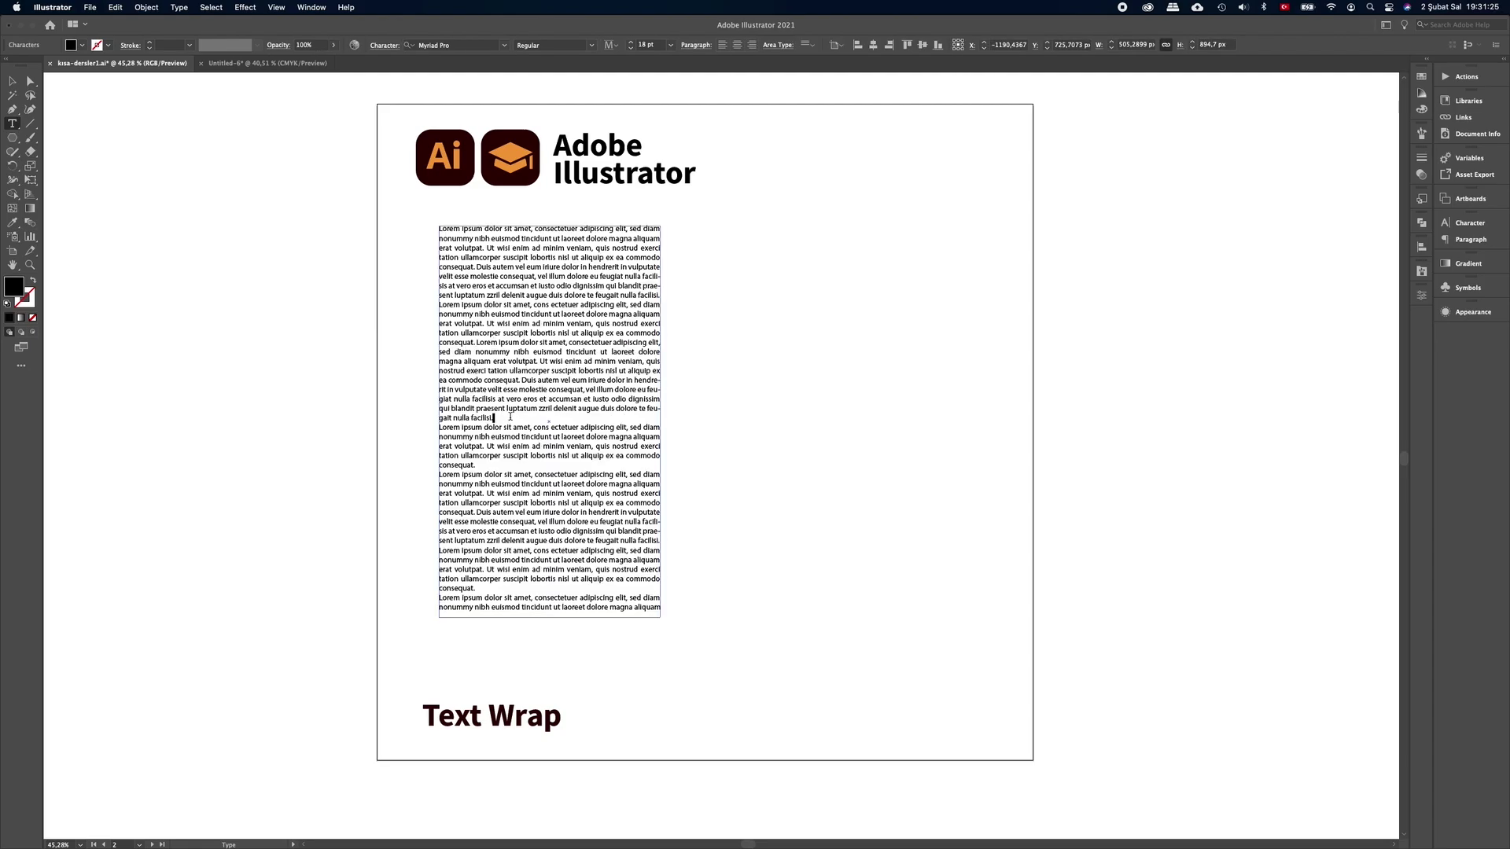
pyautogui.press('Delete')
pyautogui.click(540, 456)
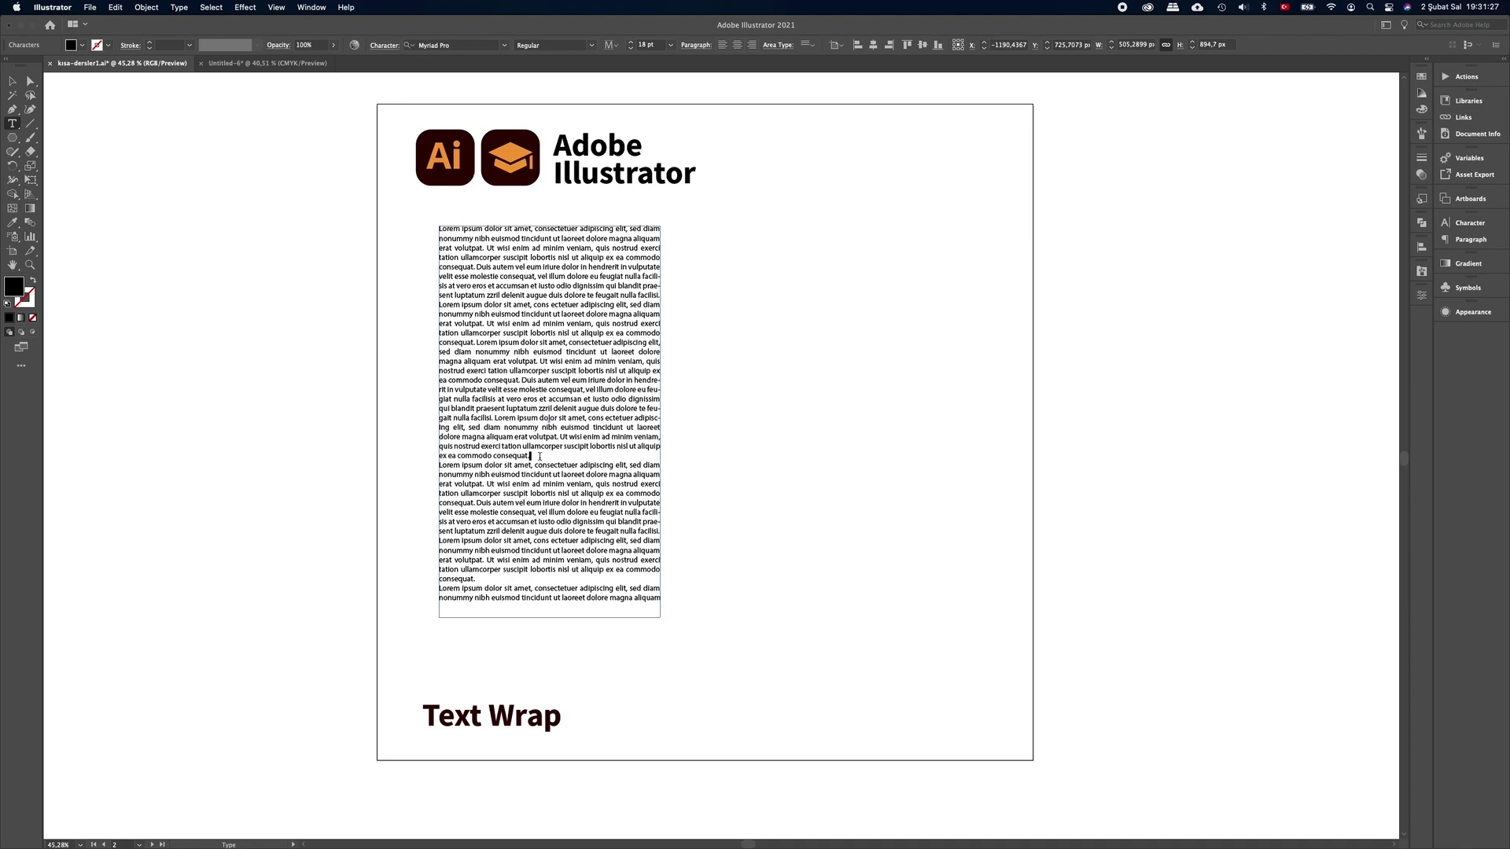
pyautogui.press('Delete')
pyautogui.press('Delete')
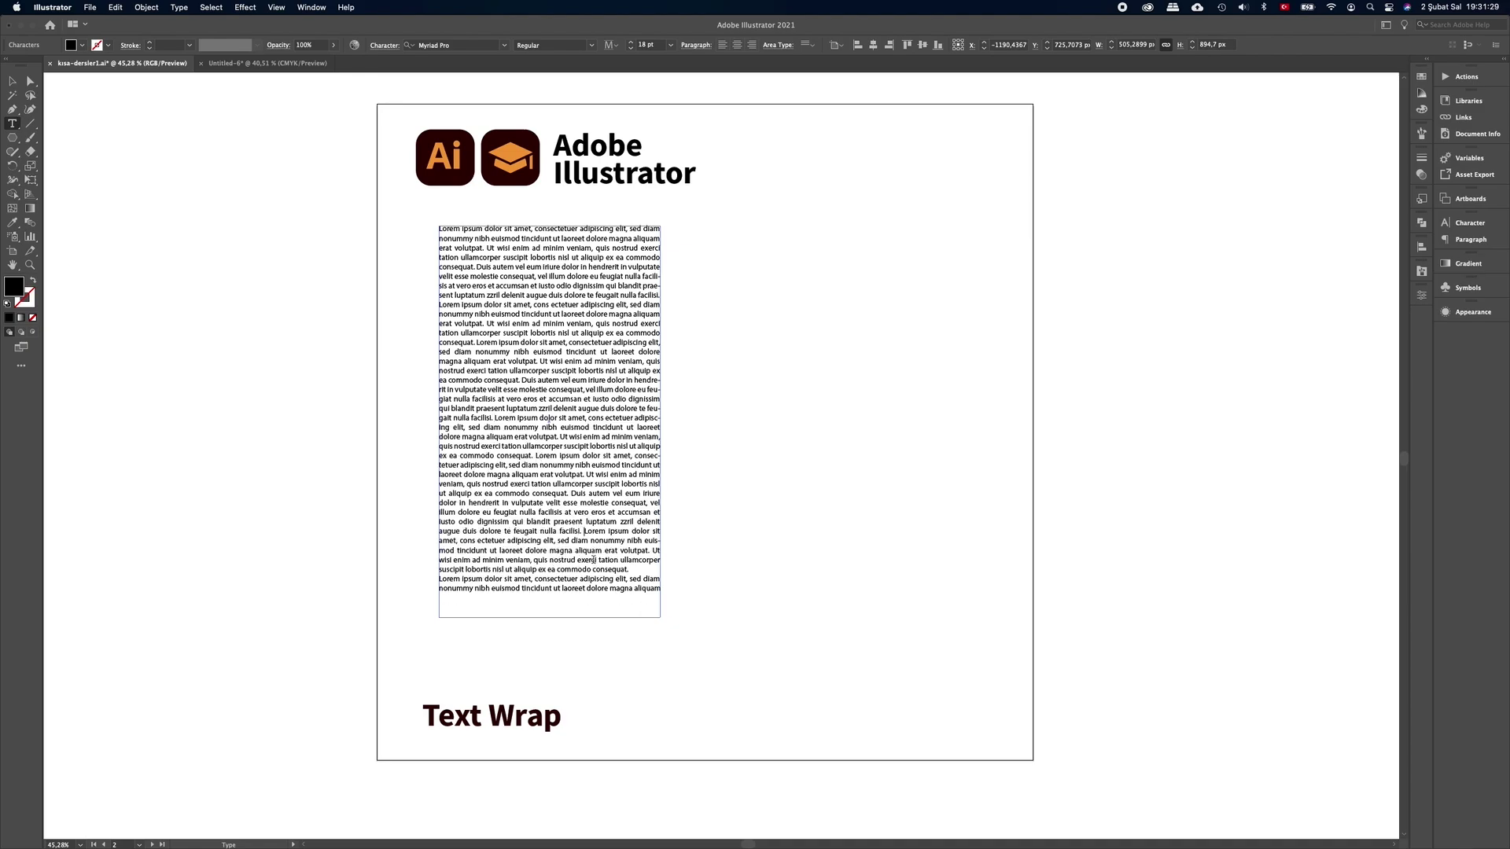
pyautogui.click(636, 569)
pyautogui.press('Delete')
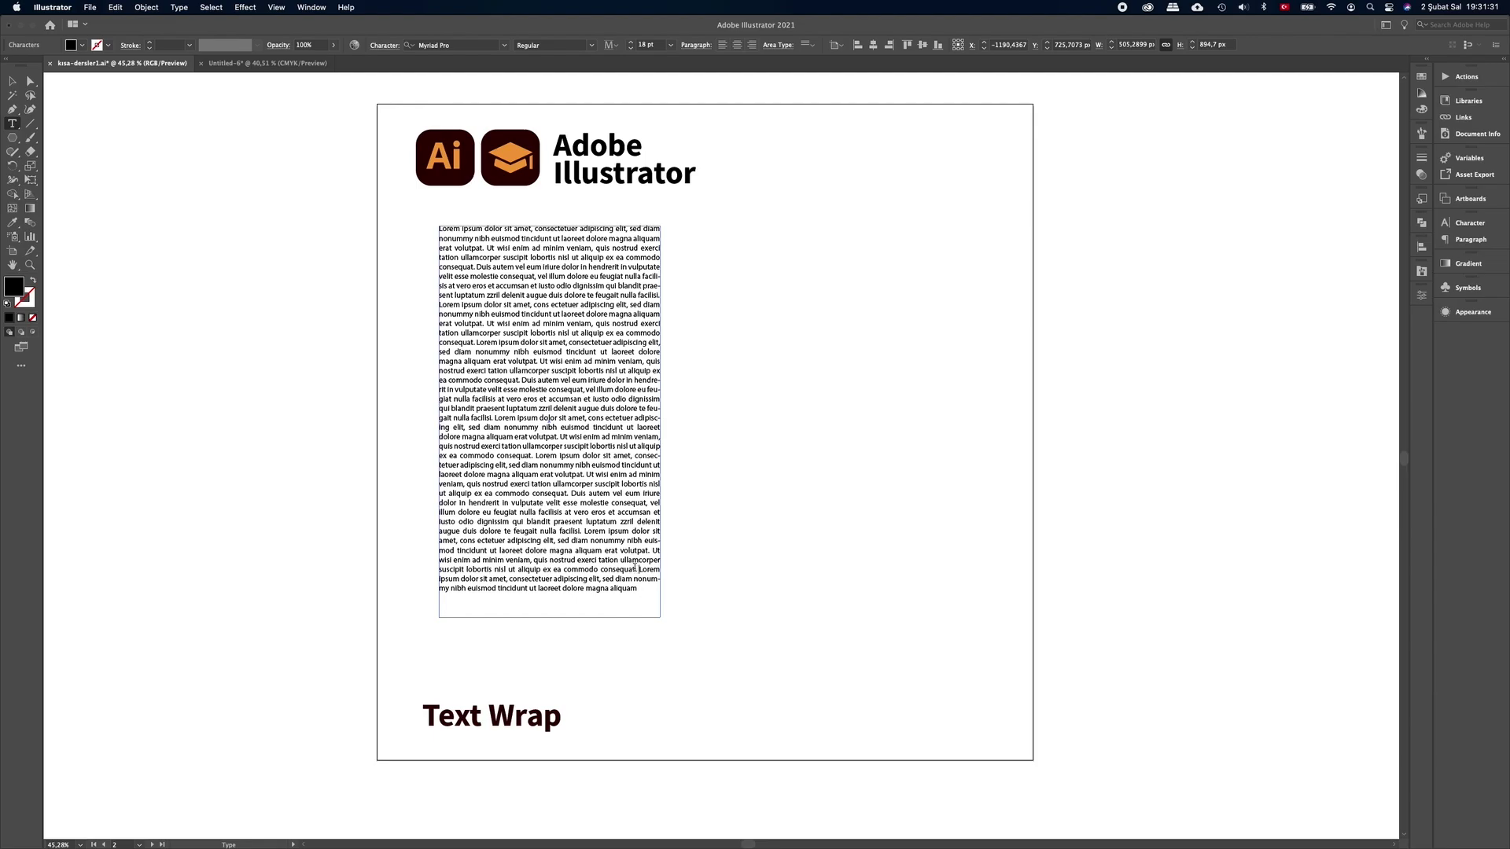
pyautogui.press('Escape')
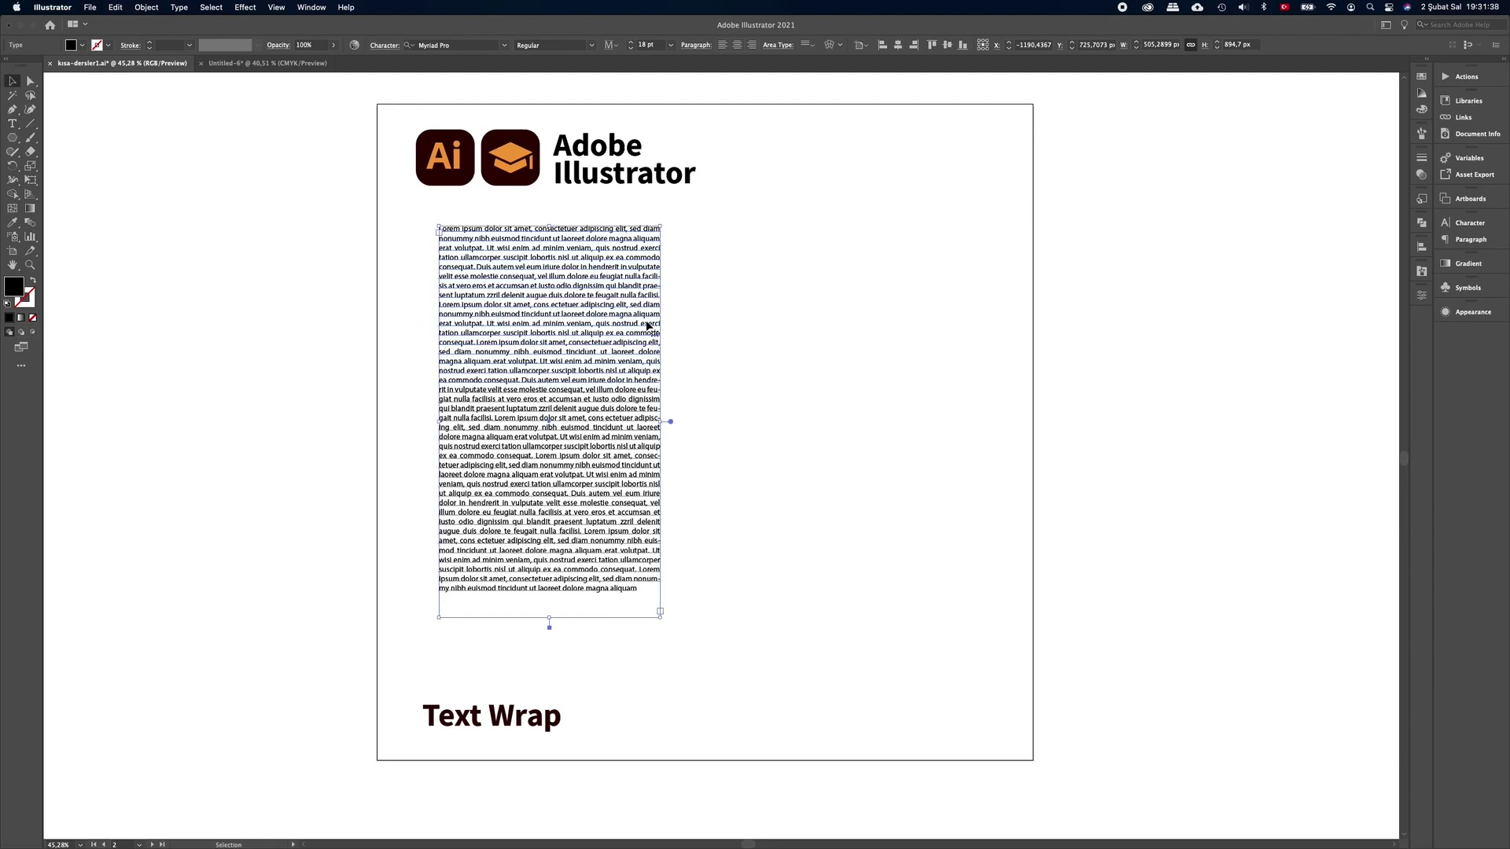
pyautogui.moveTo(673, 275); pyautogui.dragTo(573, 455)
pyautogui.click(763, 443)
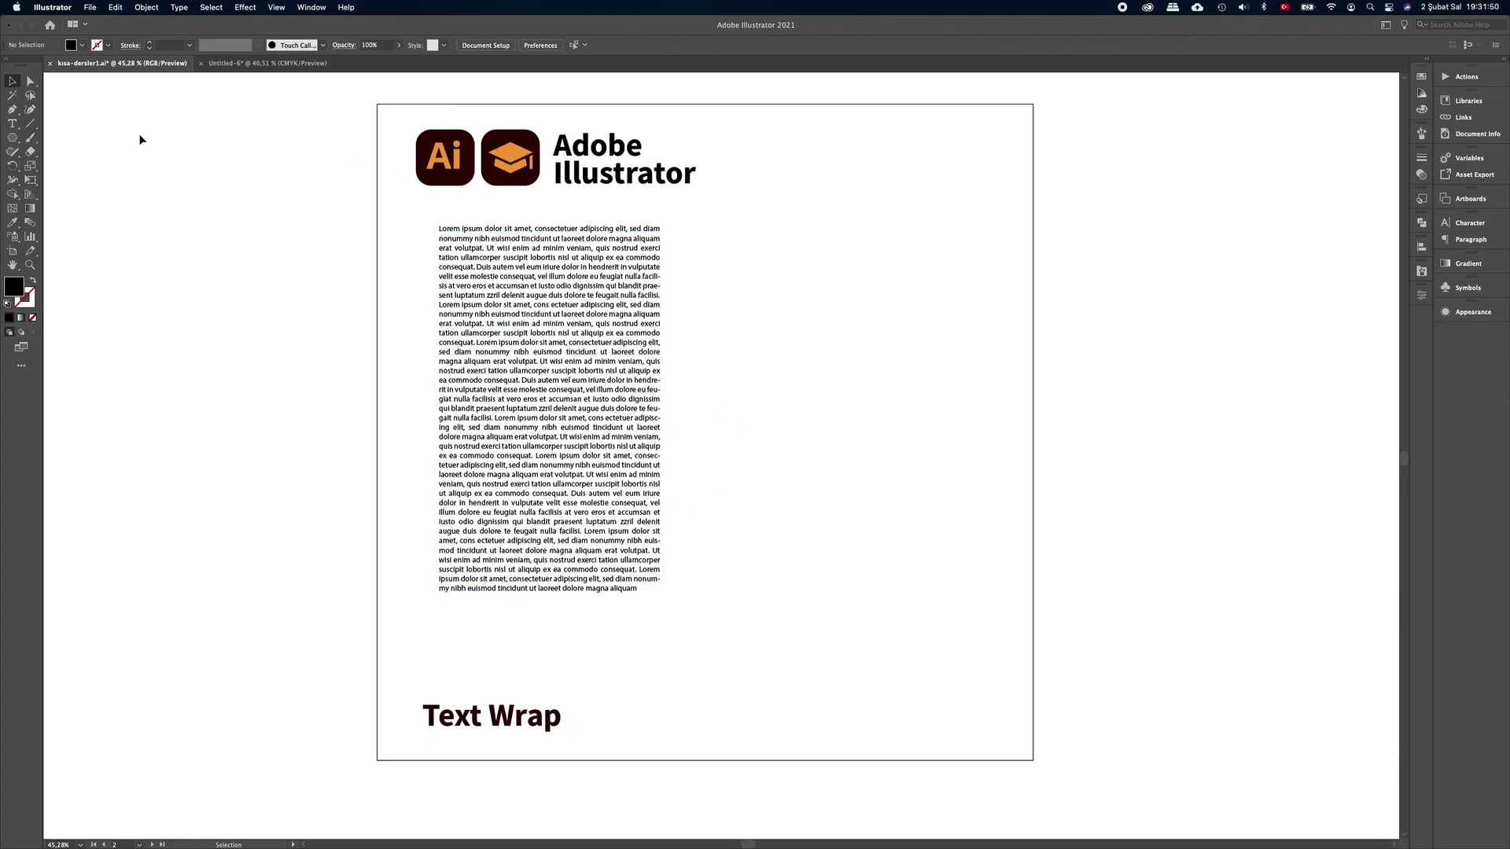
# Draw a tall rectangle over the right half of the text column and fill it dark red
pyautogui.click(12, 138)
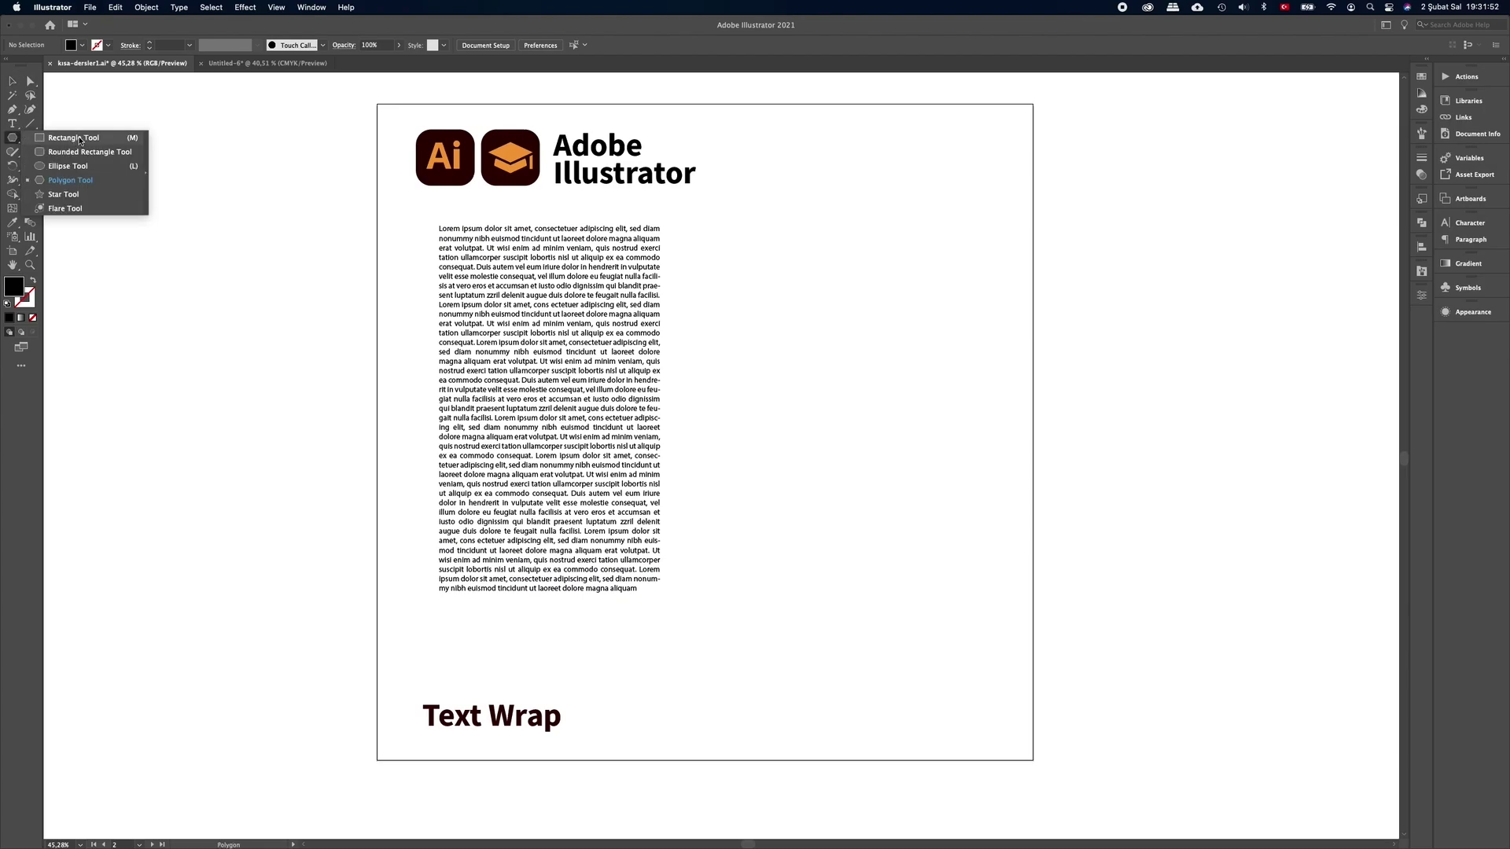
pyautogui.click(80, 140)
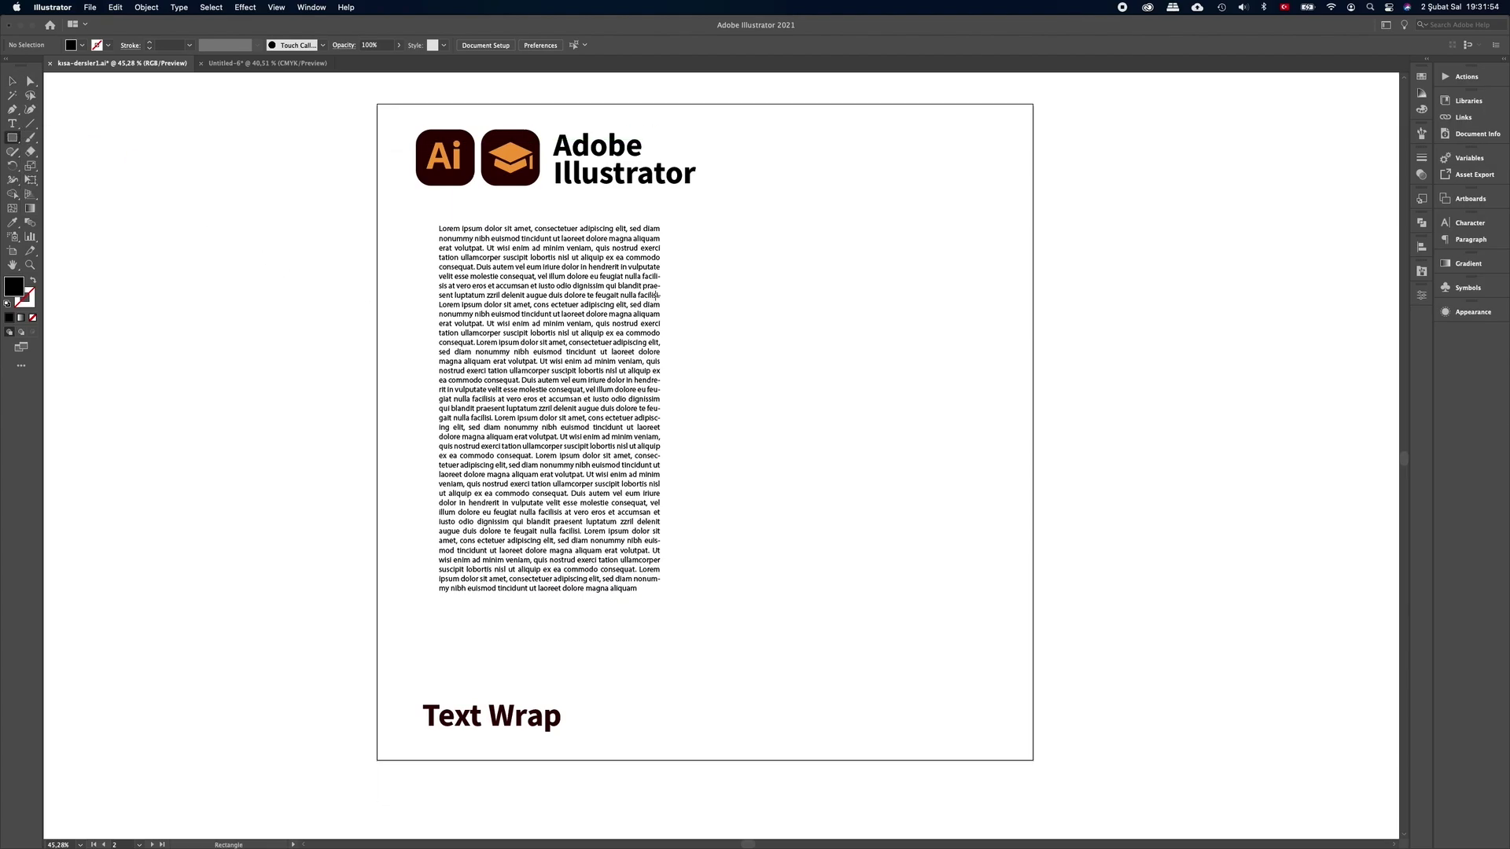
pyautogui.moveTo(660, 304)
pyautogui.mouseDown()
pyautogui.moveTo(613, 423)
pyautogui.moveTo(571, 468)
pyautogui.mouseUp()
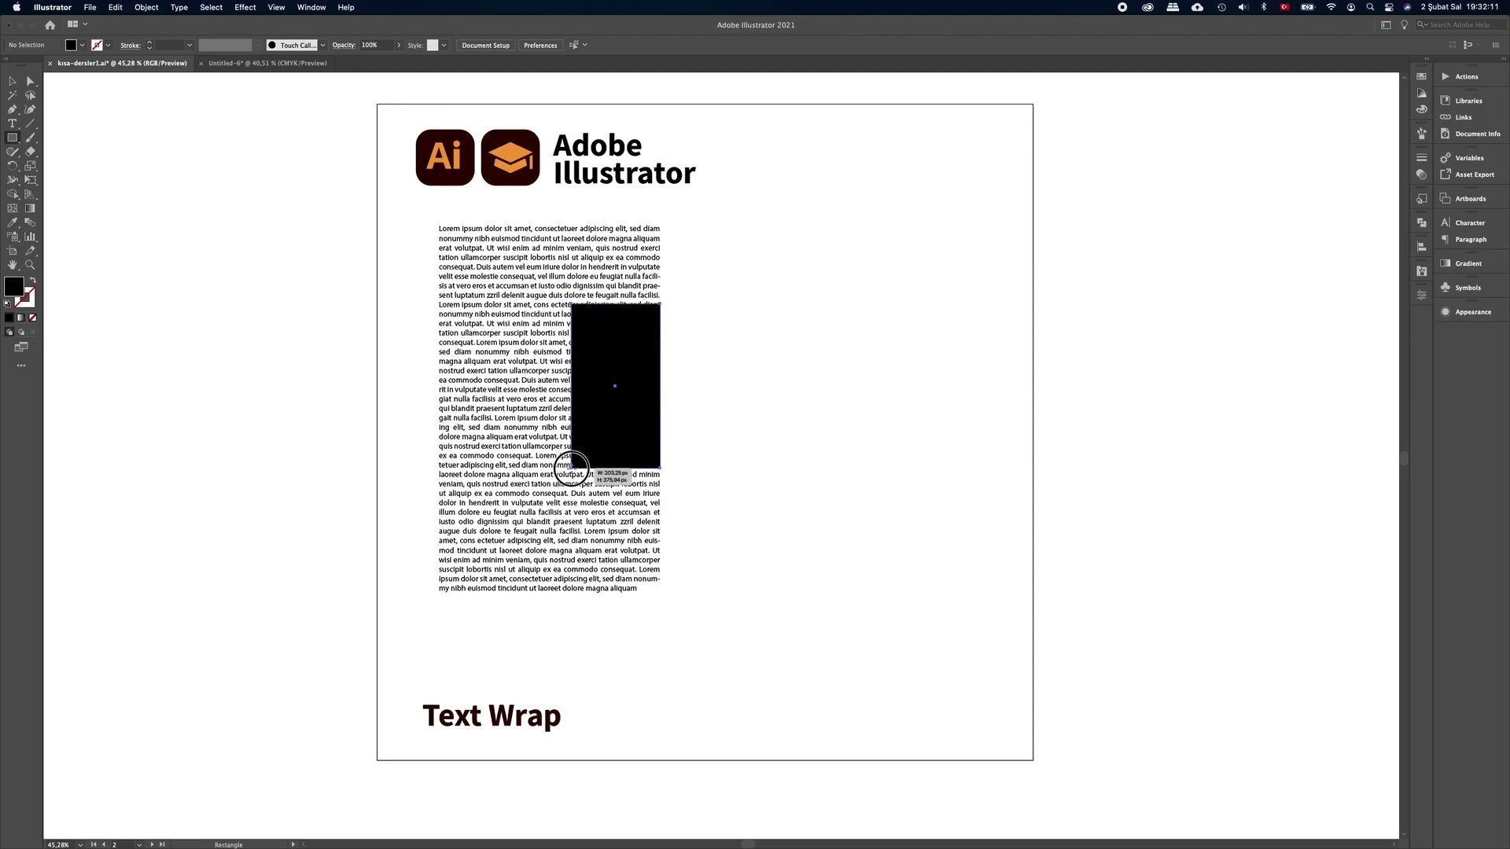
pyautogui.moveTo(571, 468); pyautogui.dragTo(571, 467)
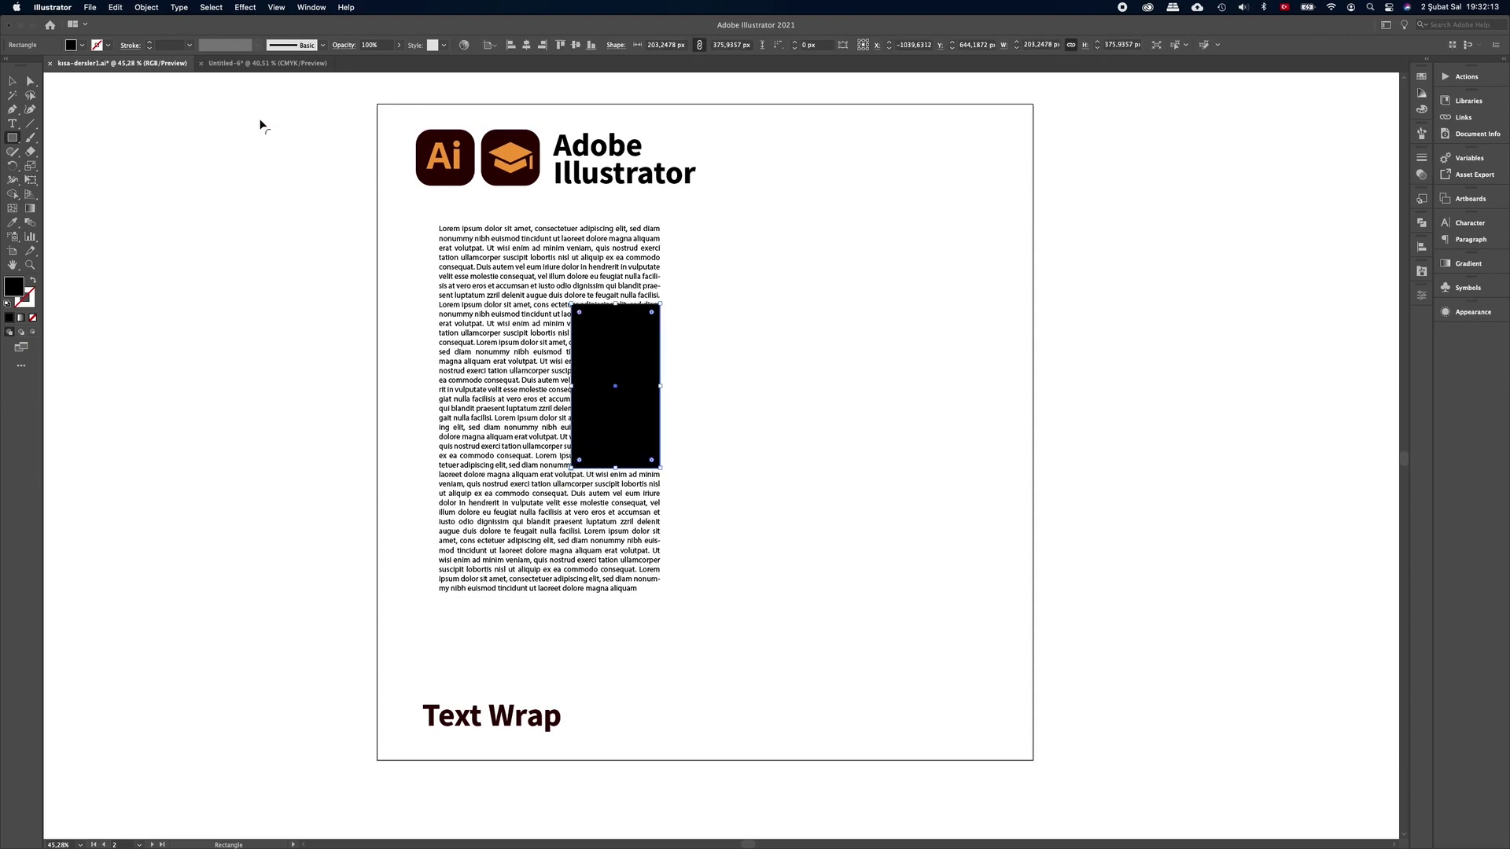
pyautogui.click(82, 46)
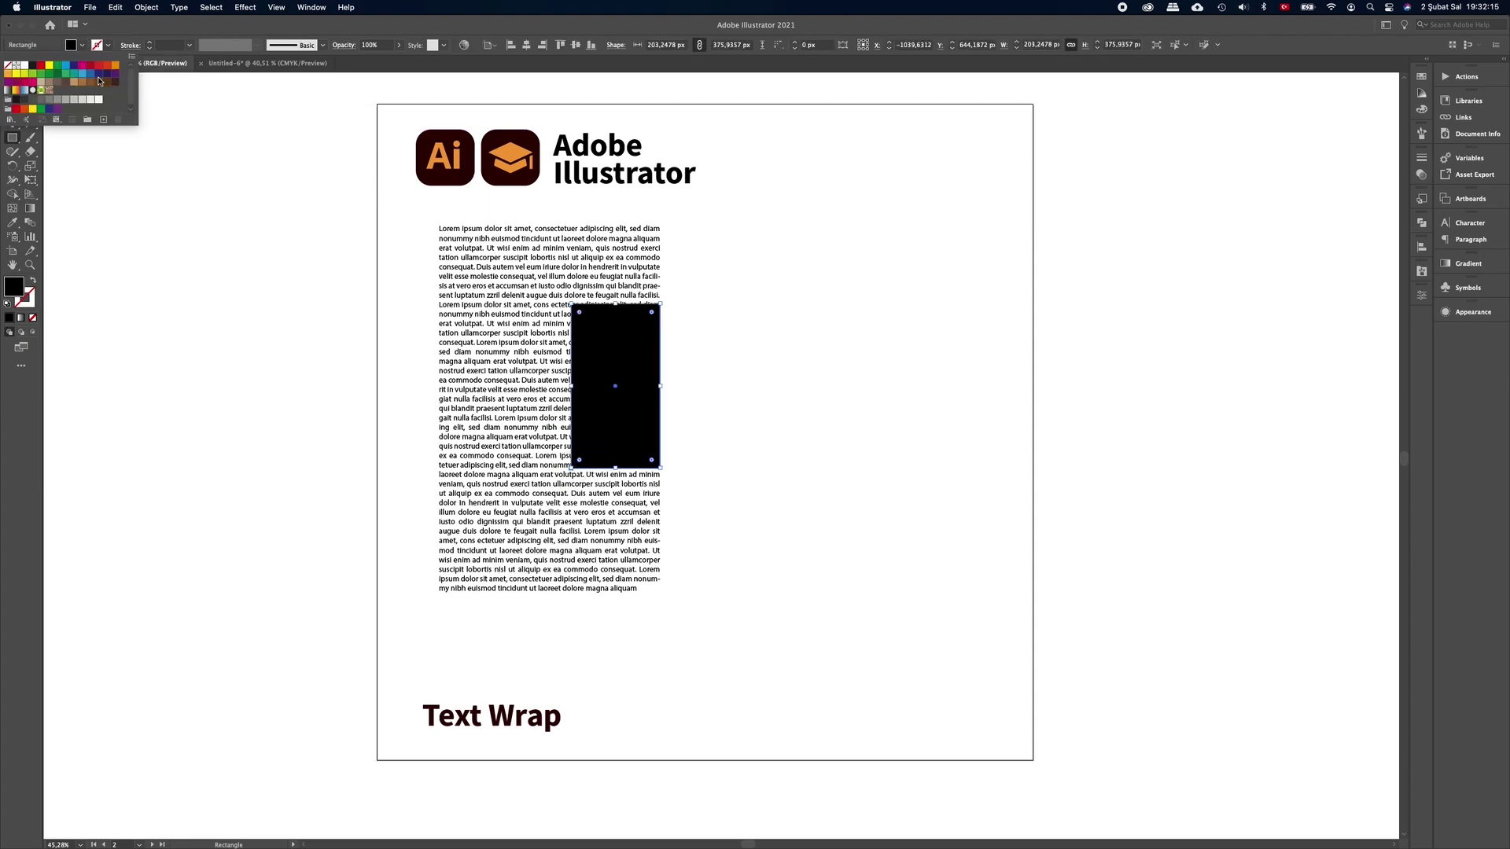
pyautogui.click(83, 50)
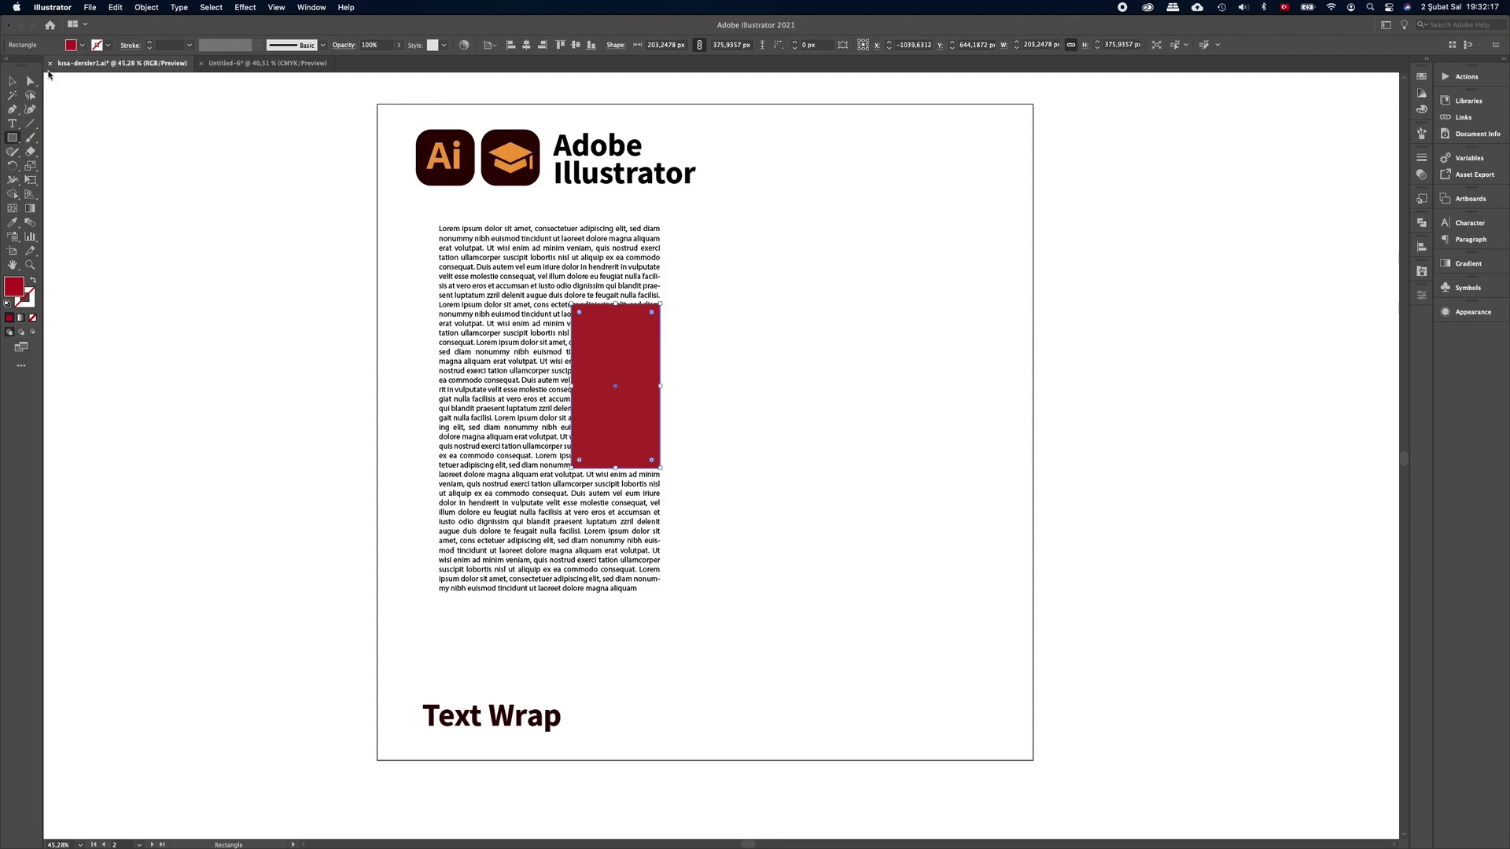
pyautogui.press('v')
pyautogui.click(745, 357)
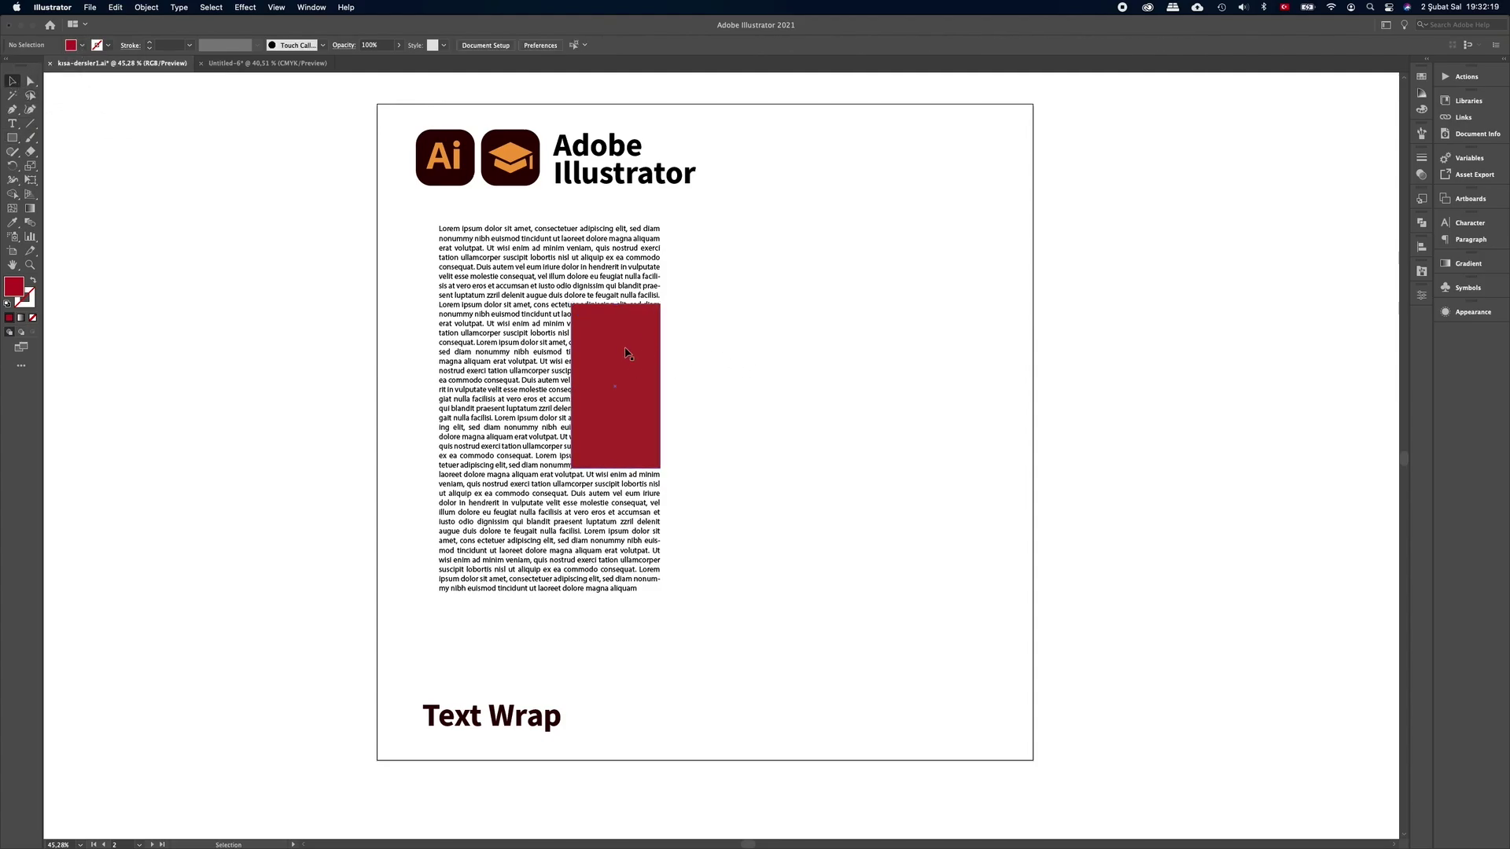
# Draw an area text box and trim its placeholder text to three lines
pyautogui.click(13, 126)
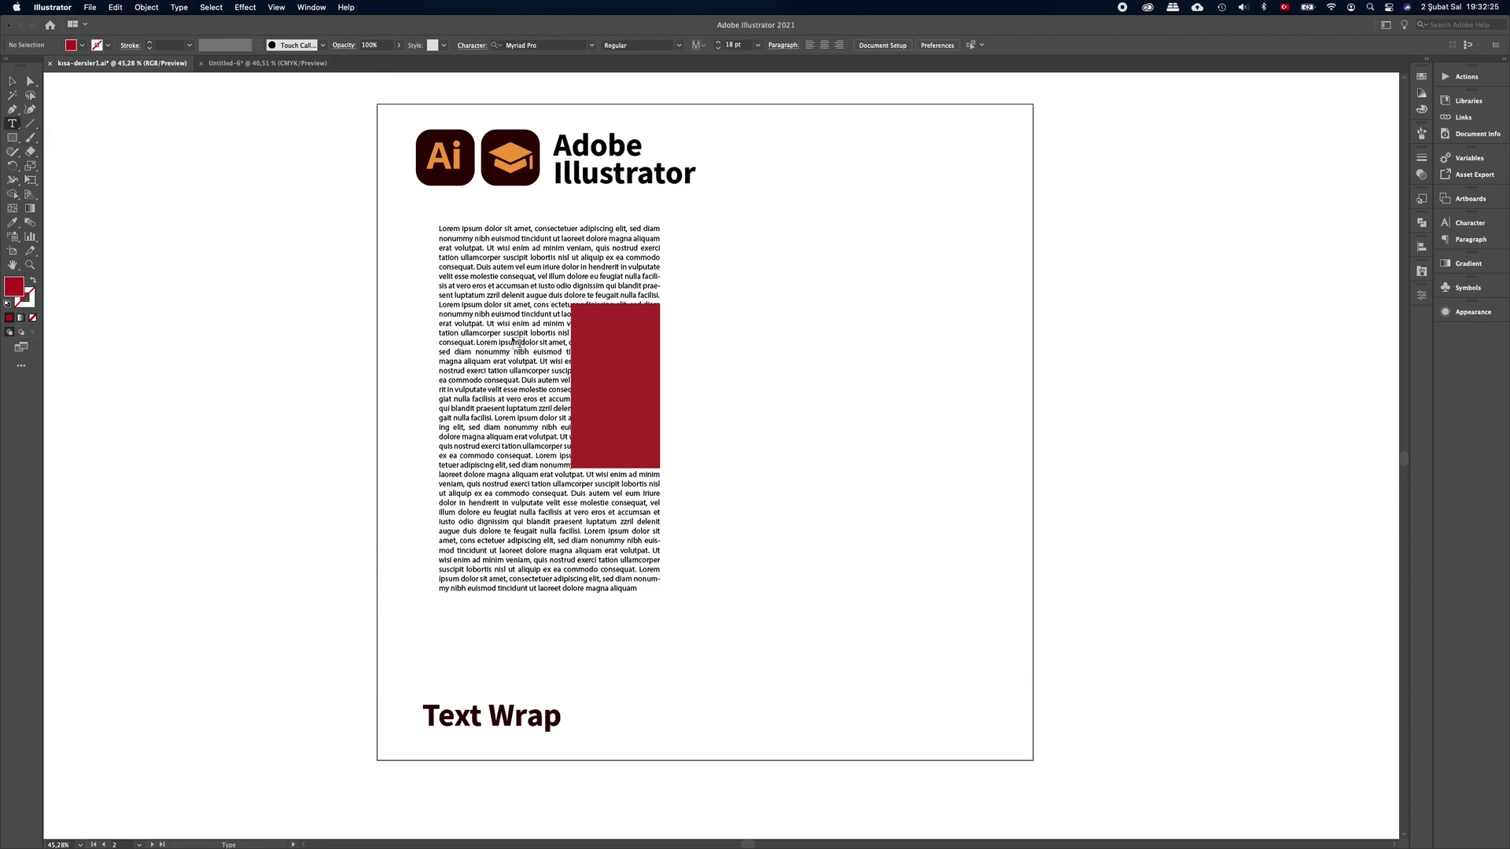
pyautogui.moveTo(709, 314); pyautogui.dragTo(780, 433)
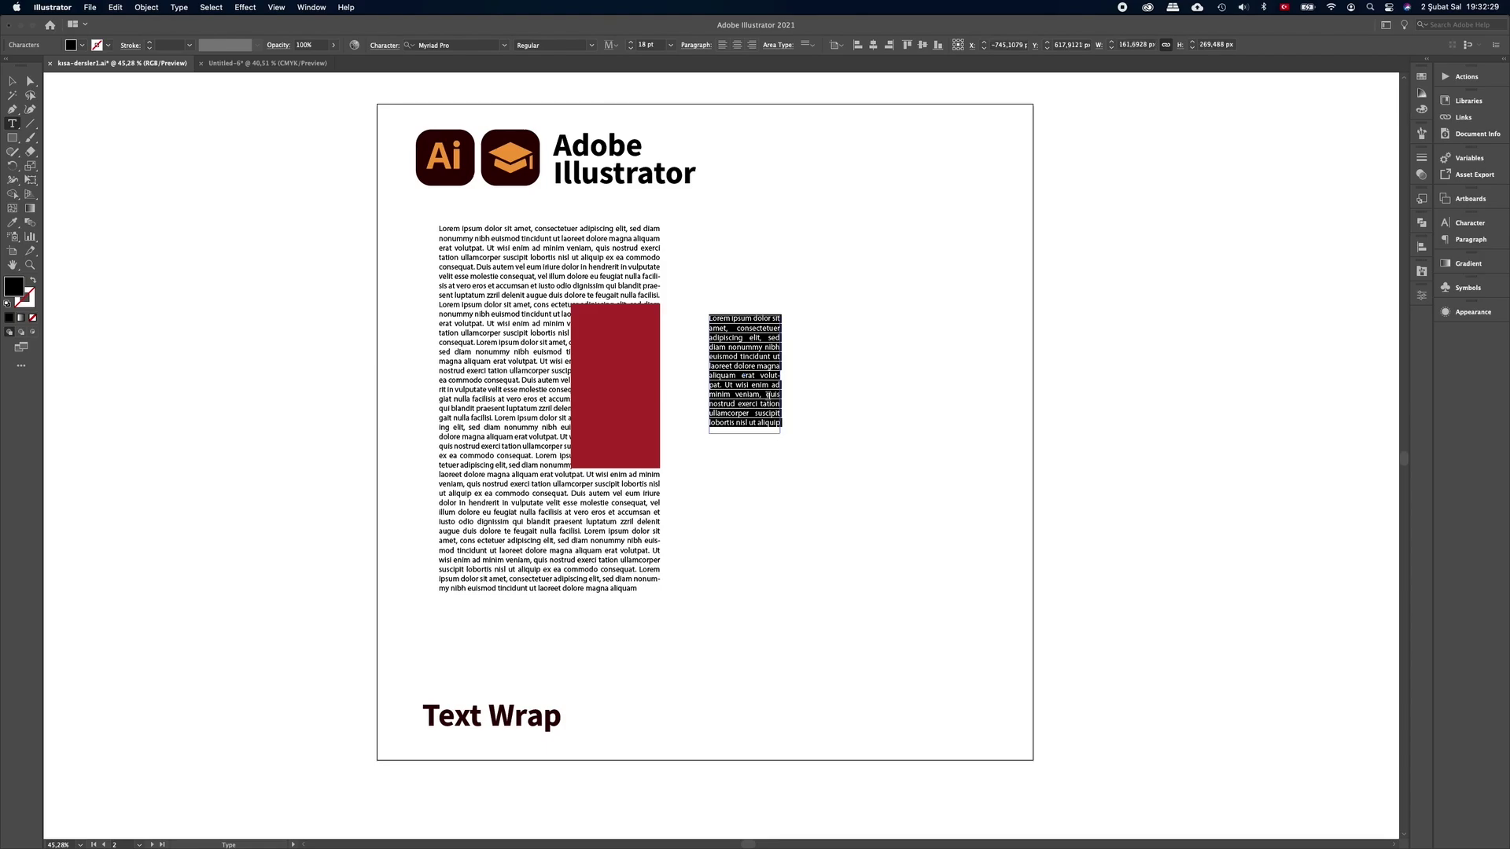
pyautogui.click(753, 338)
pyautogui.moveTo(752, 338); pyautogui.dragTo(791, 436)
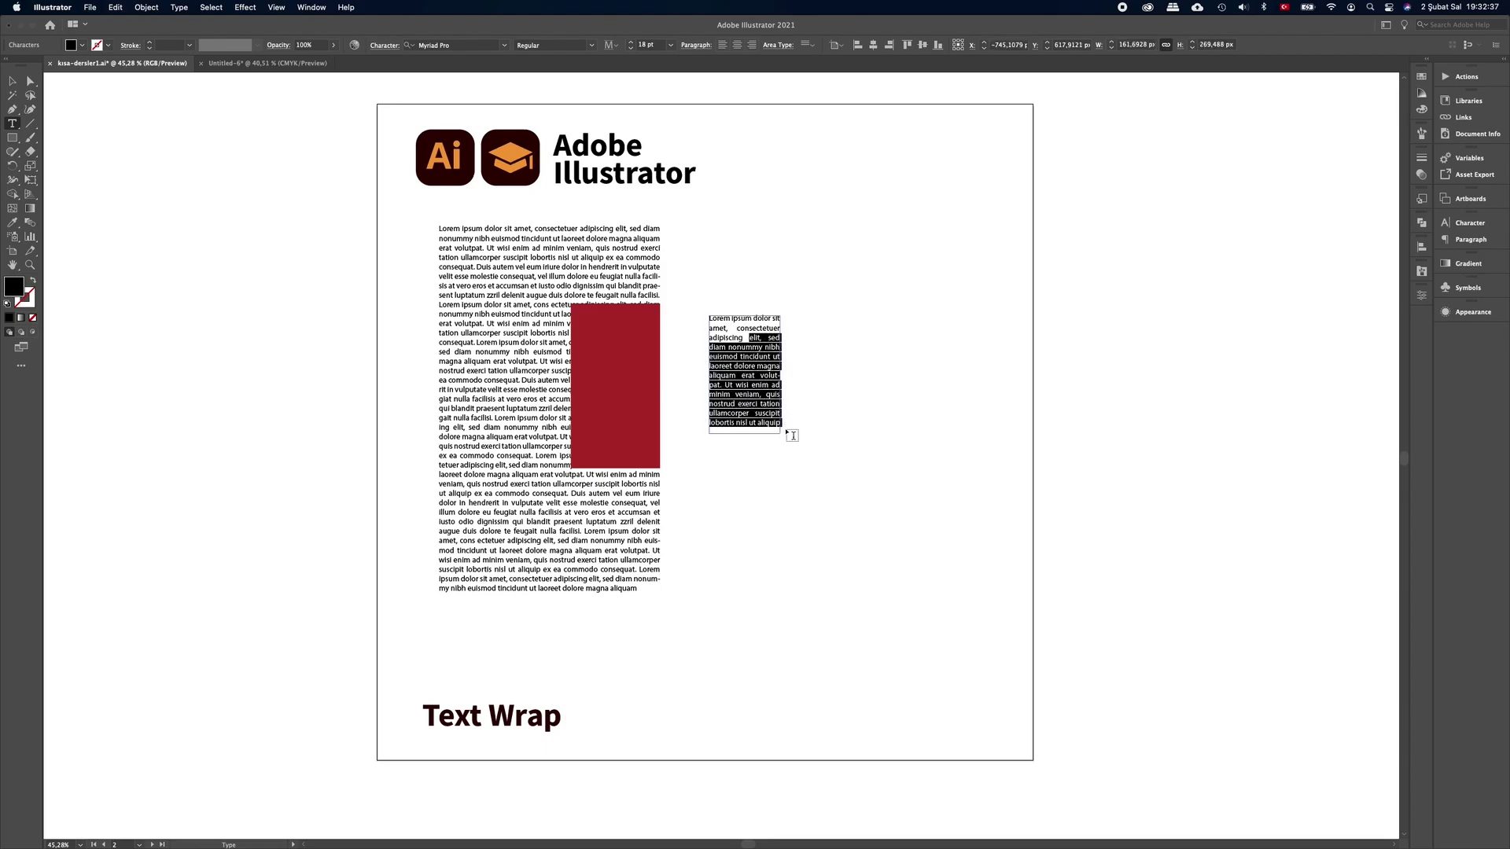
pyautogui.press('BackSpace')
pyautogui.moveTo(745, 339); pyautogui.dragTo(703, 312)
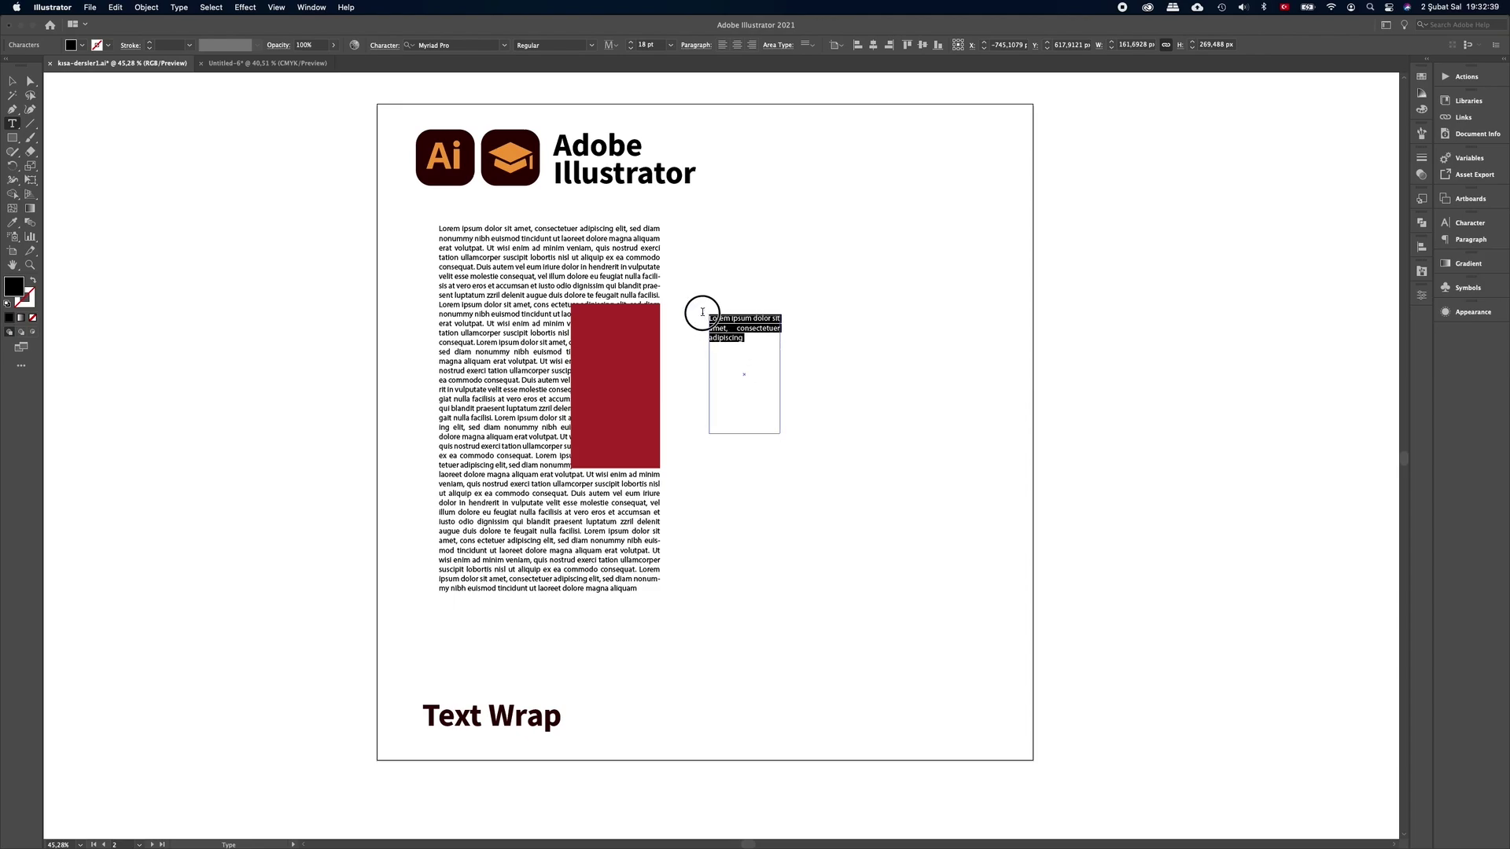
# Set the heading in Bebas Neue at 48 pt, left-aligned
pyautogui.click(459, 45)
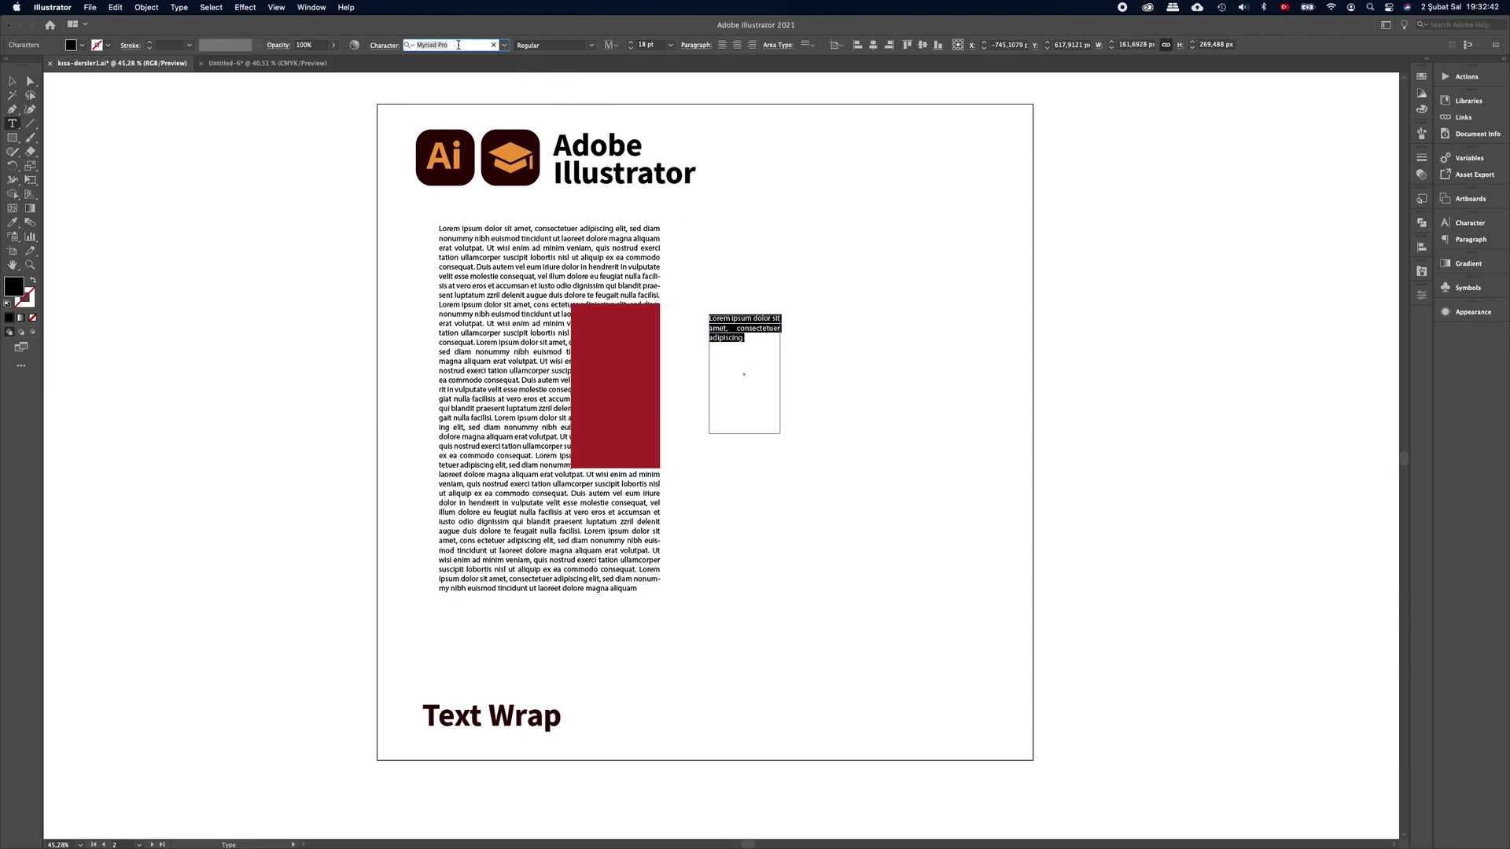
pyautogui.write('BEB')
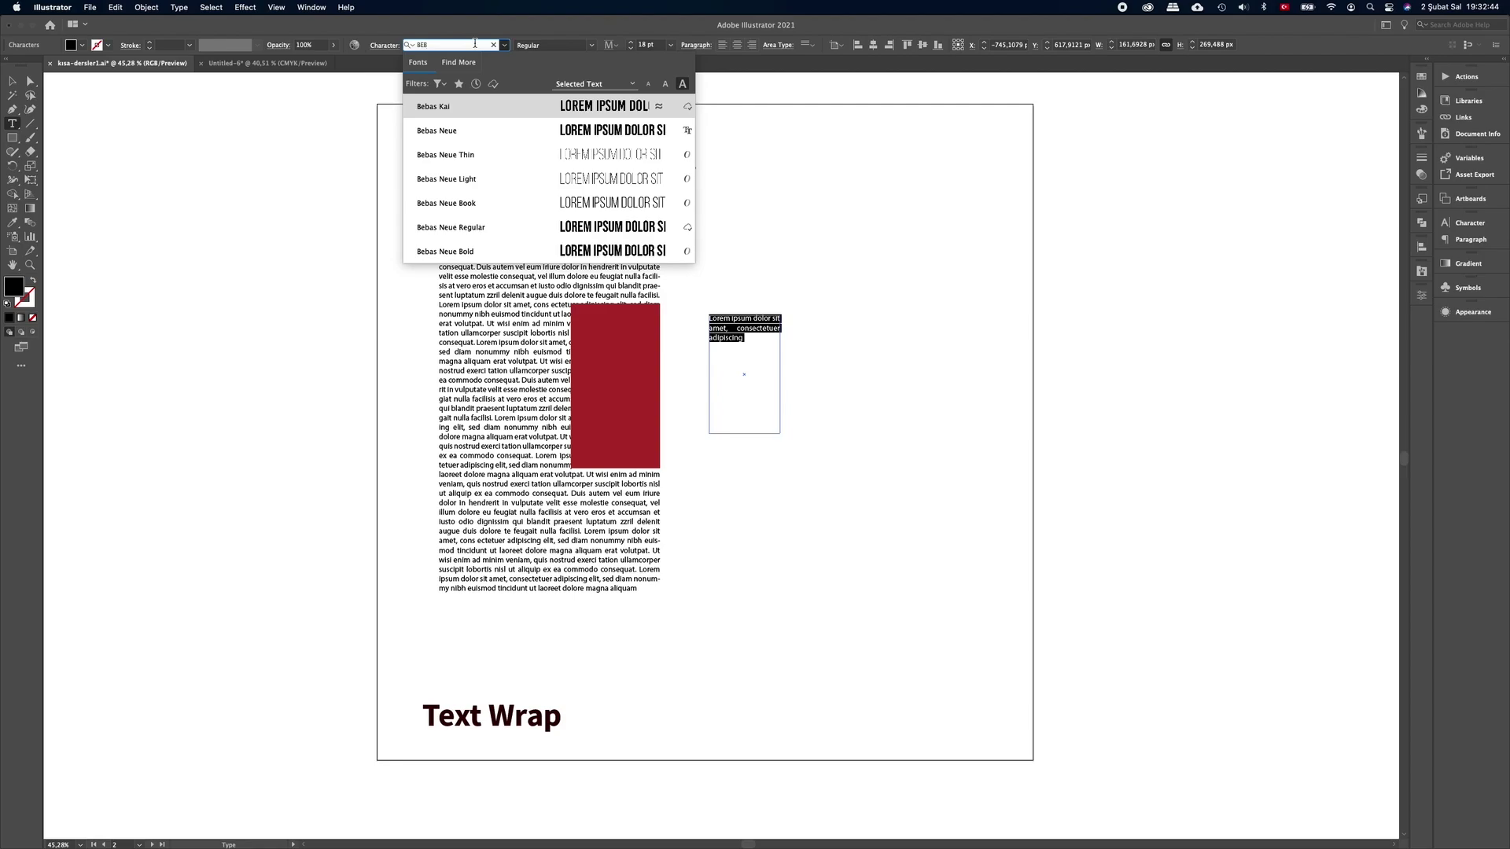
pyautogui.click(605, 130)
pyautogui.click(670, 45)
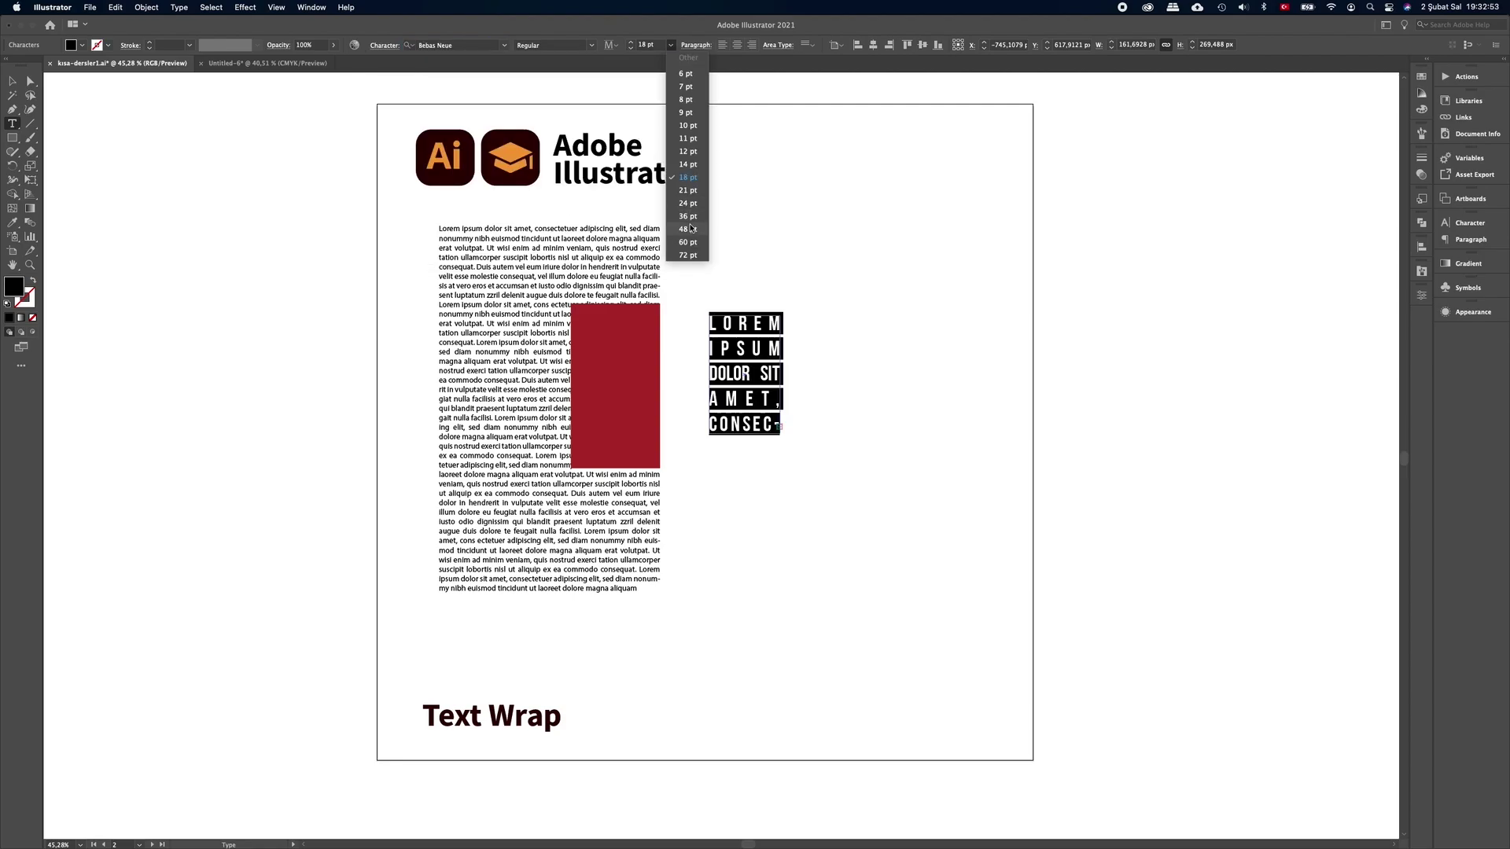
pyautogui.click(687, 229)
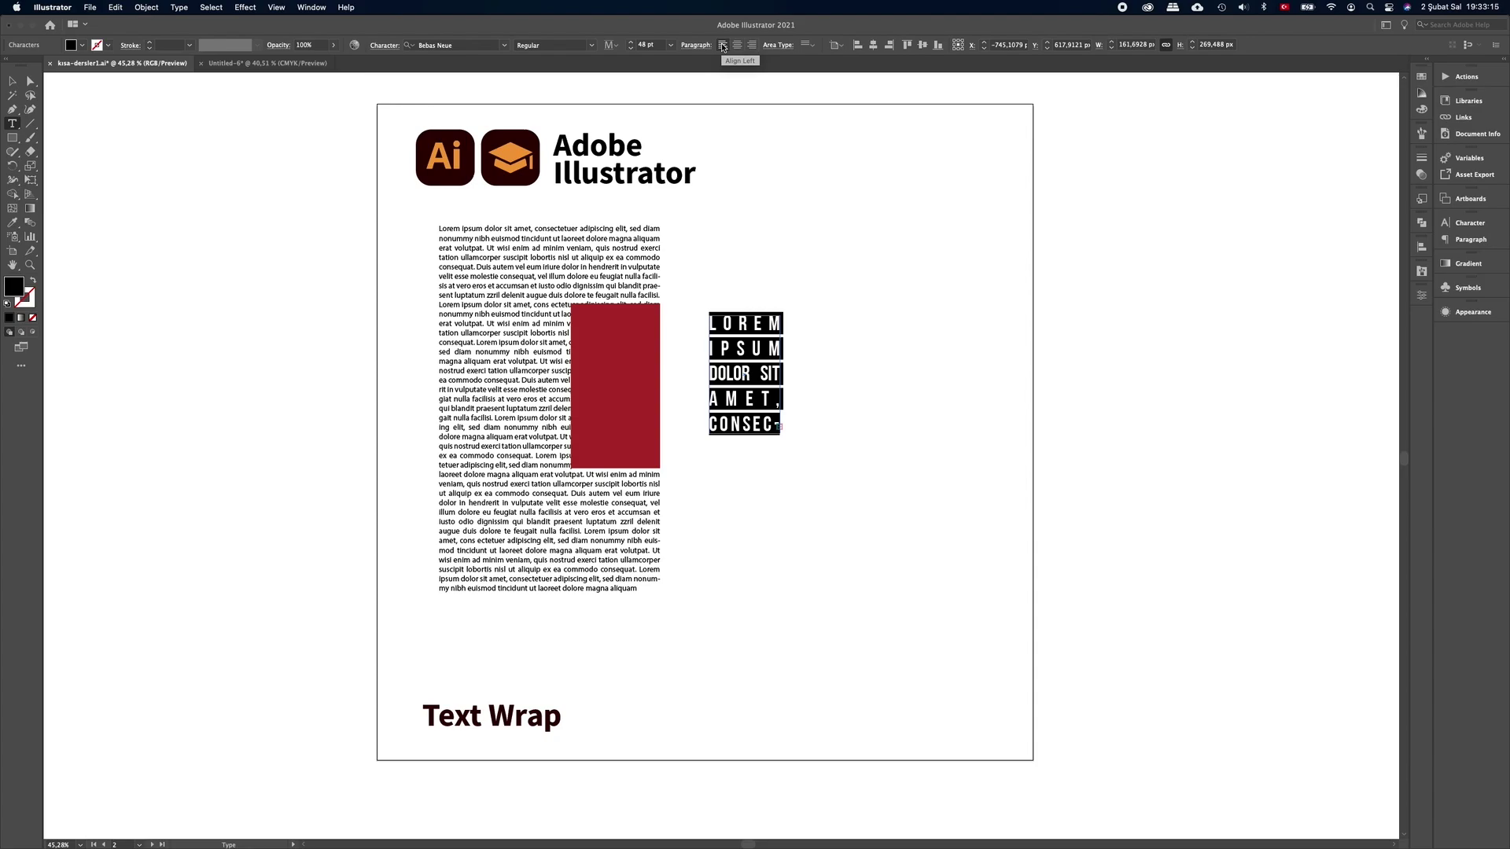
pyautogui.click(723, 46)
# Enlarge the text box, shrink the size slightly, and move the heading onto the widened red rectangle
pyautogui.click(14, 82)
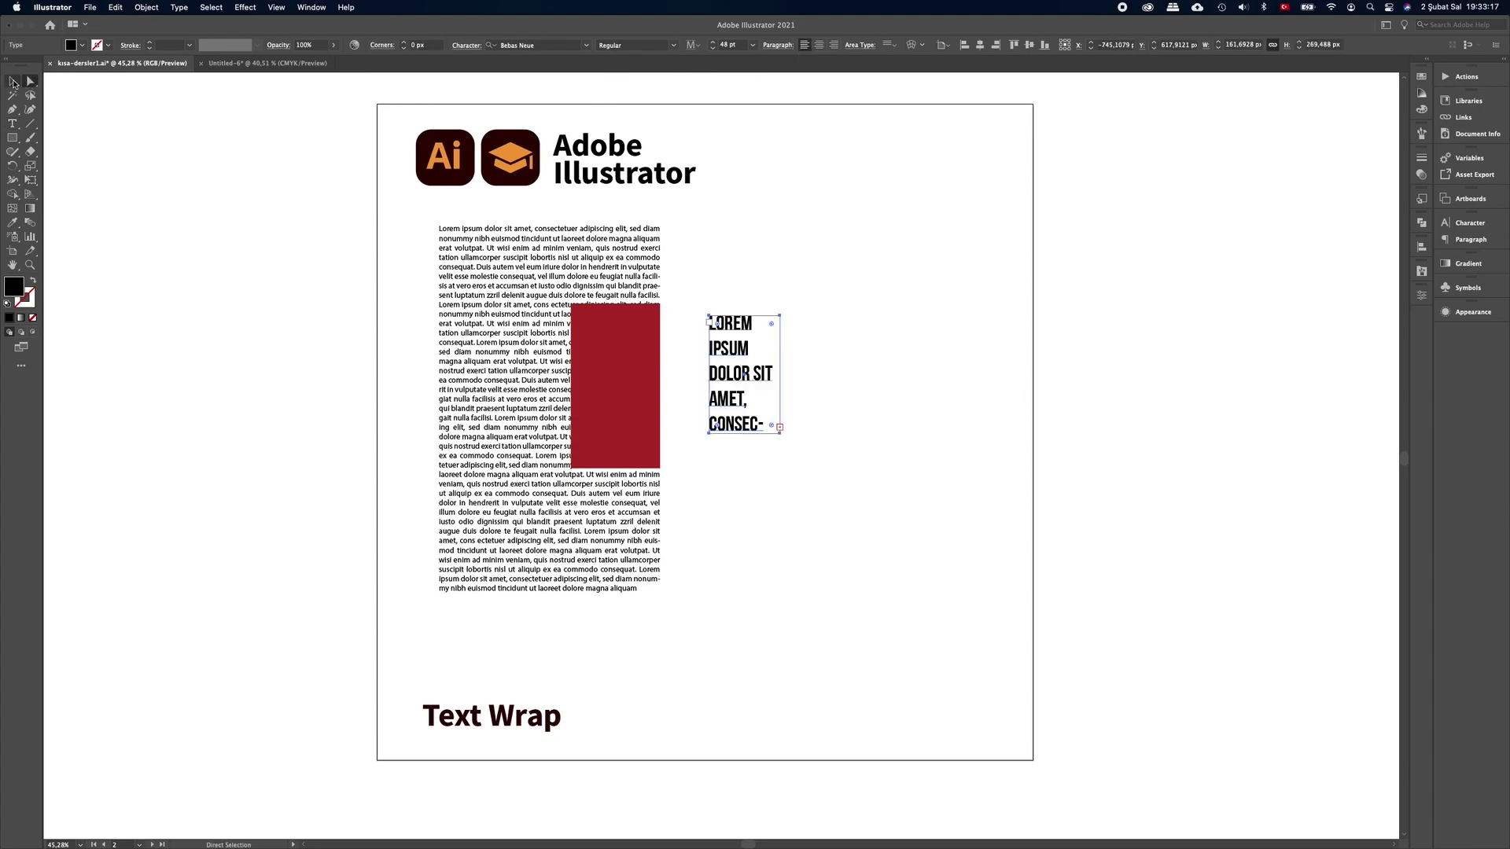
pyautogui.moveTo(744, 432); pyautogui.dragTo(744, 470)
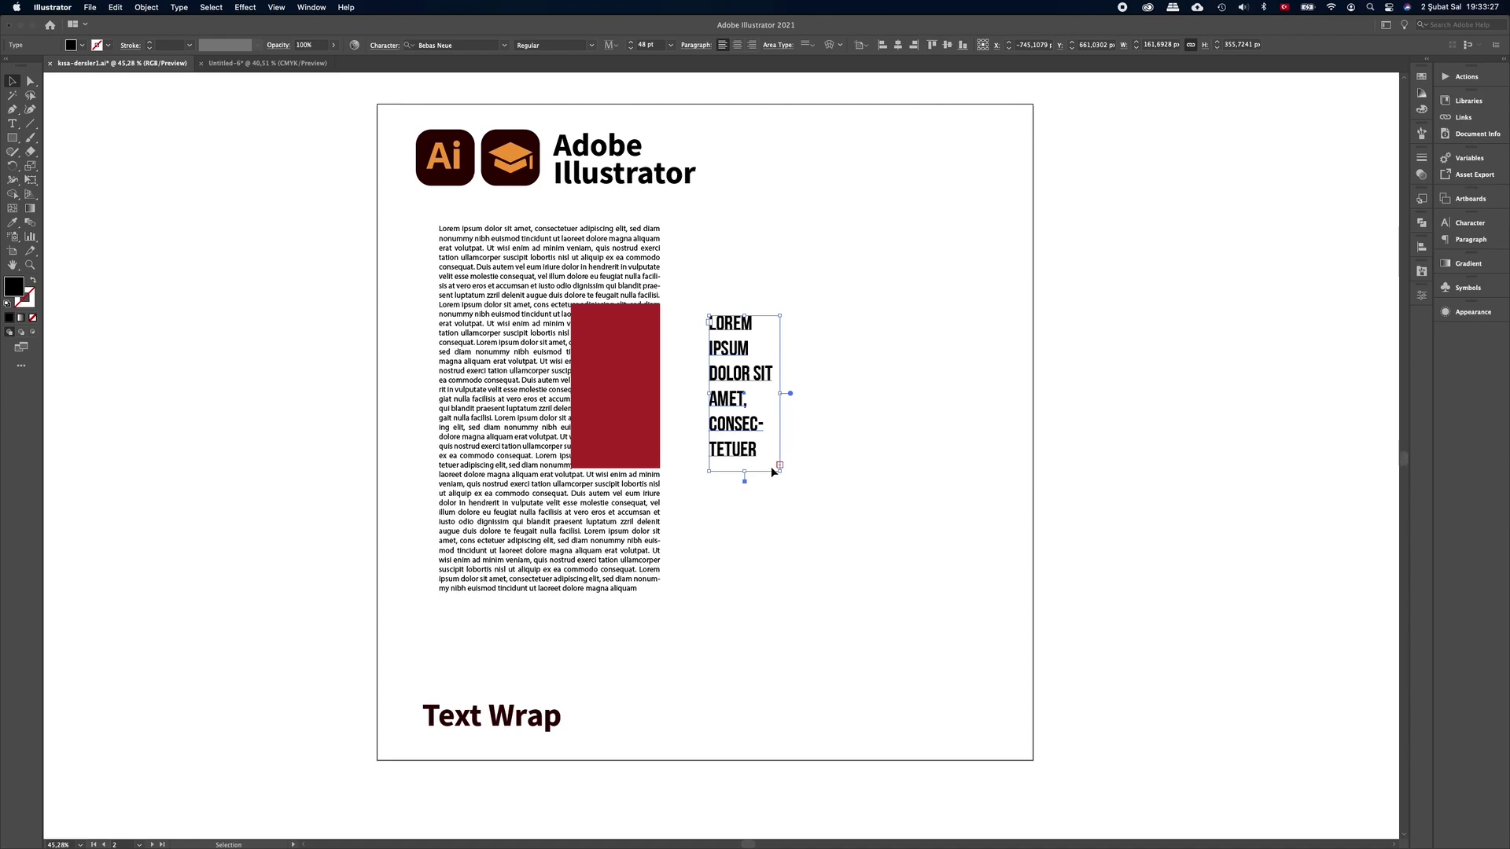
pyautogui.moveTo(780, 465); pyautogui.dragTo(795, 475)
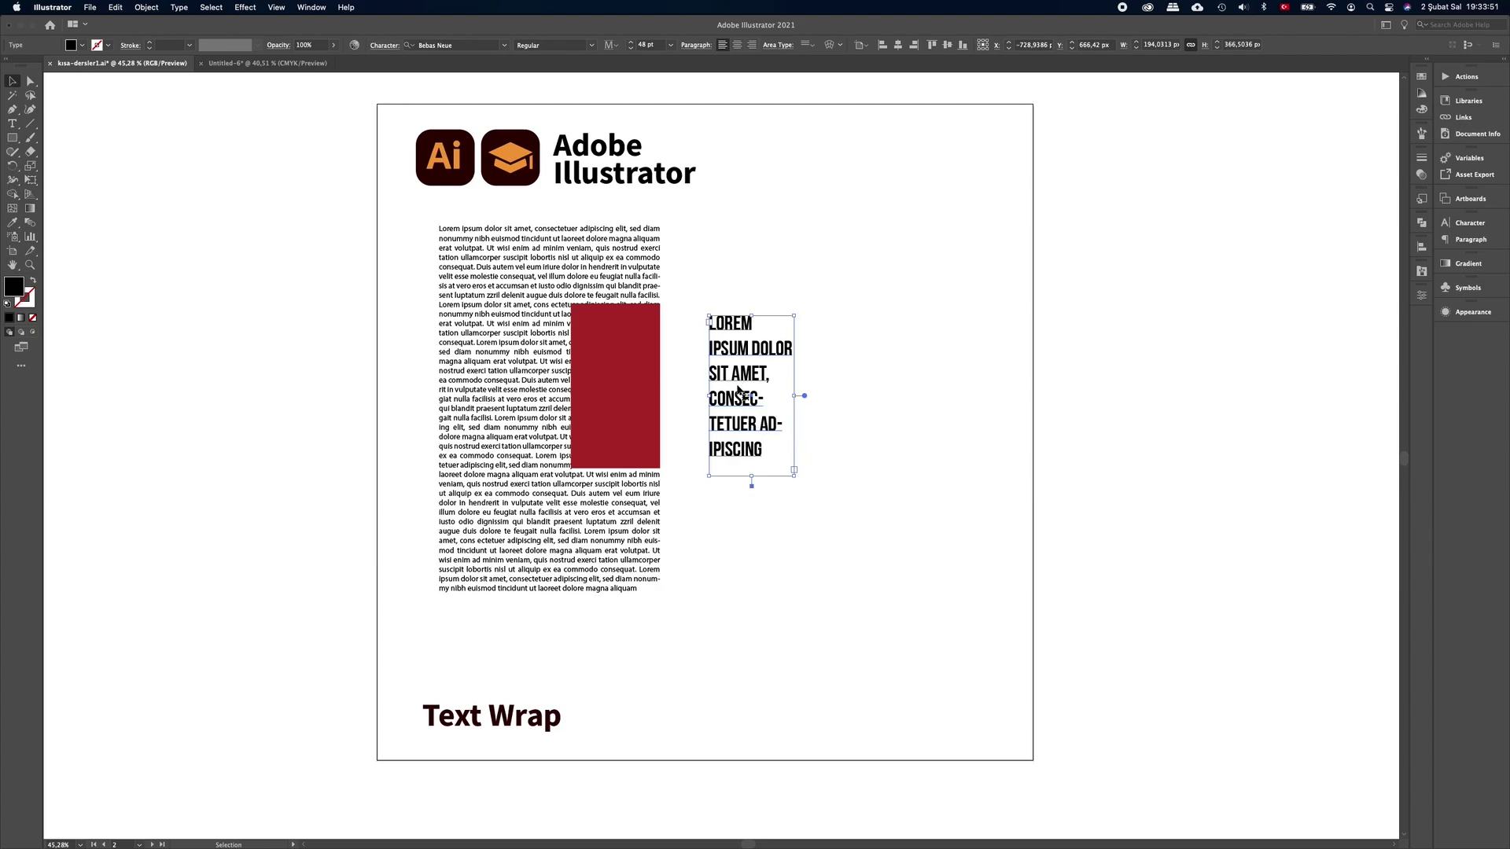
pyautogui.click(631, 48)
pyautogui.click(631, 48)
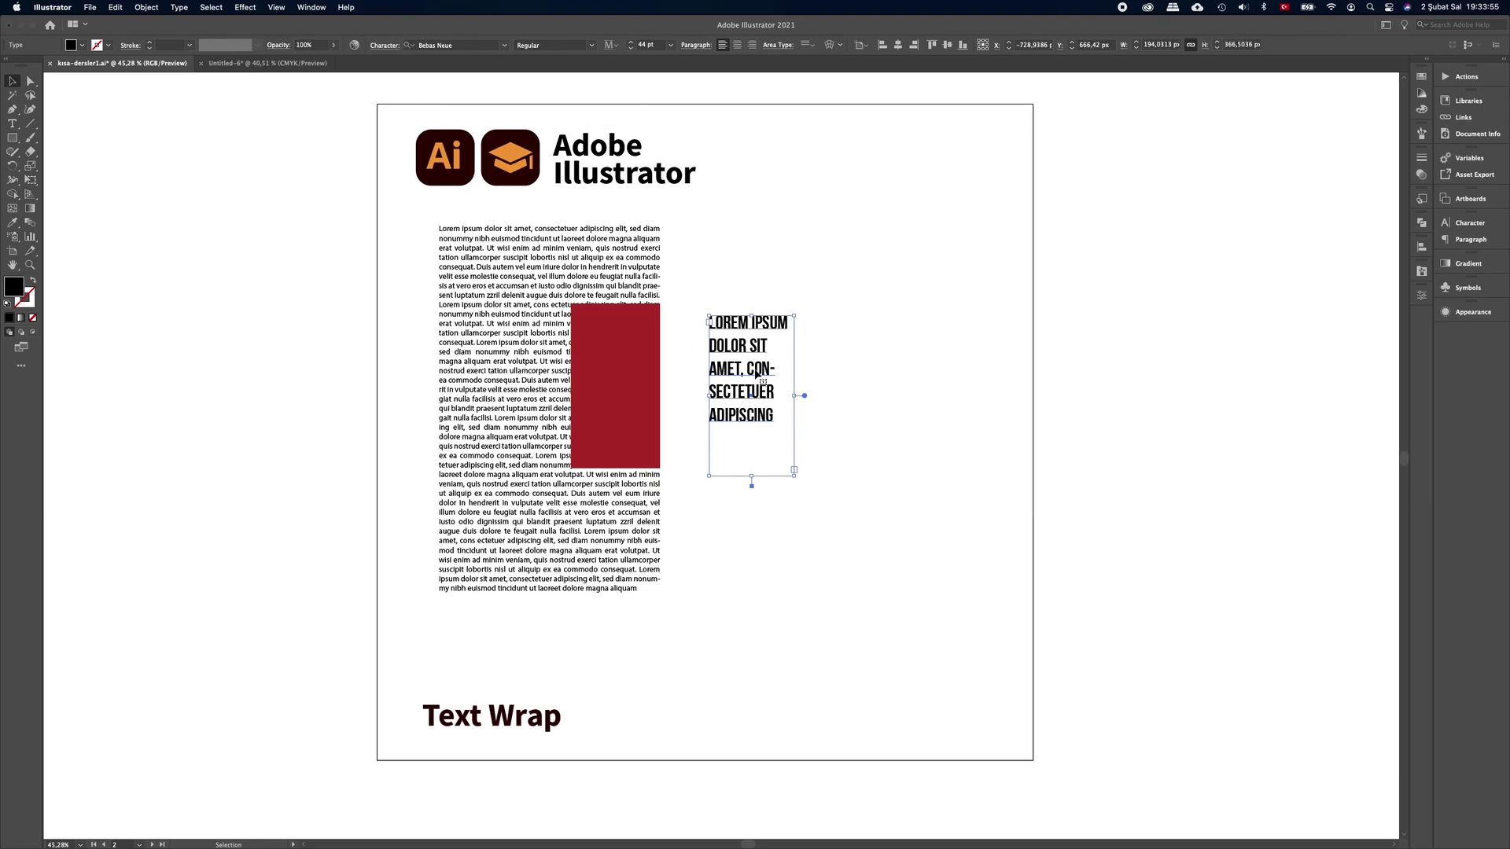
pyautogui.moveTo(756, 375); pyautogui.dragTo(563, 388)
pyautogui.click(641, 313)
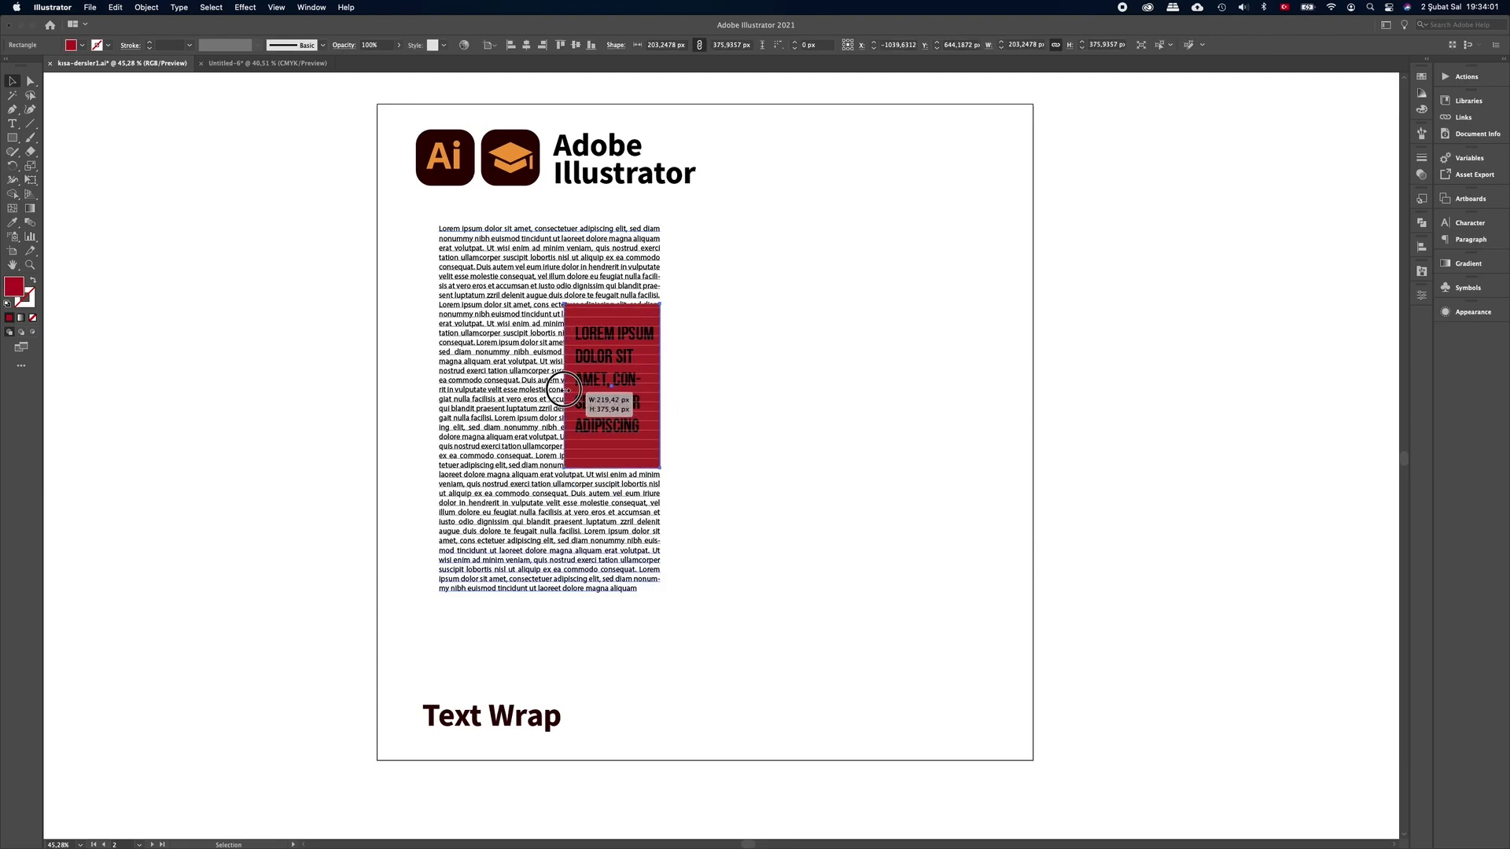
# Give the heading text a white fill
pyautogui.click(792, 385)
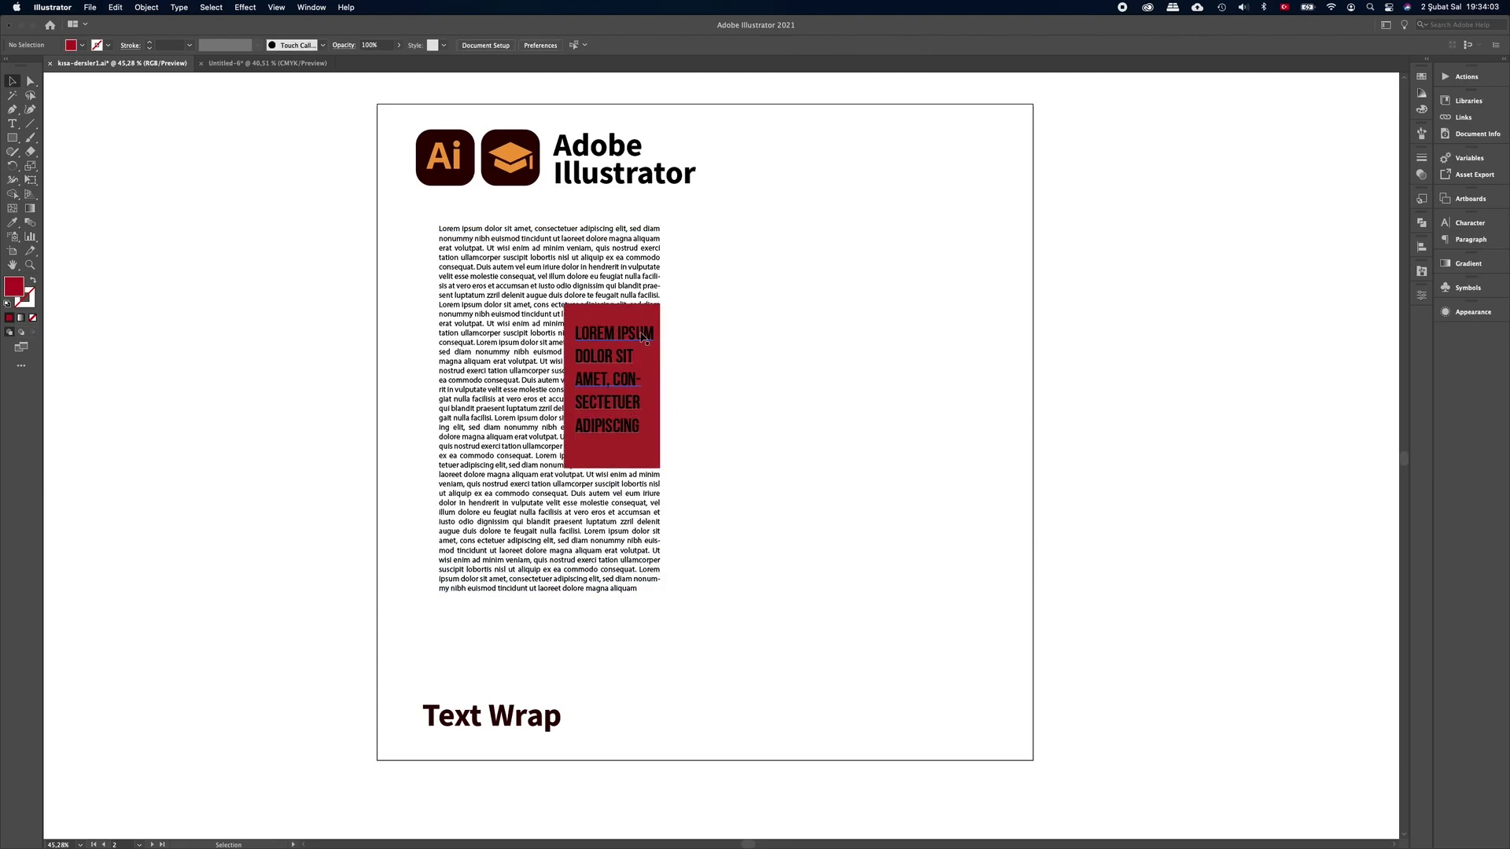
pyautogui.click(643, 336)
pyautogui.click(76, 50)
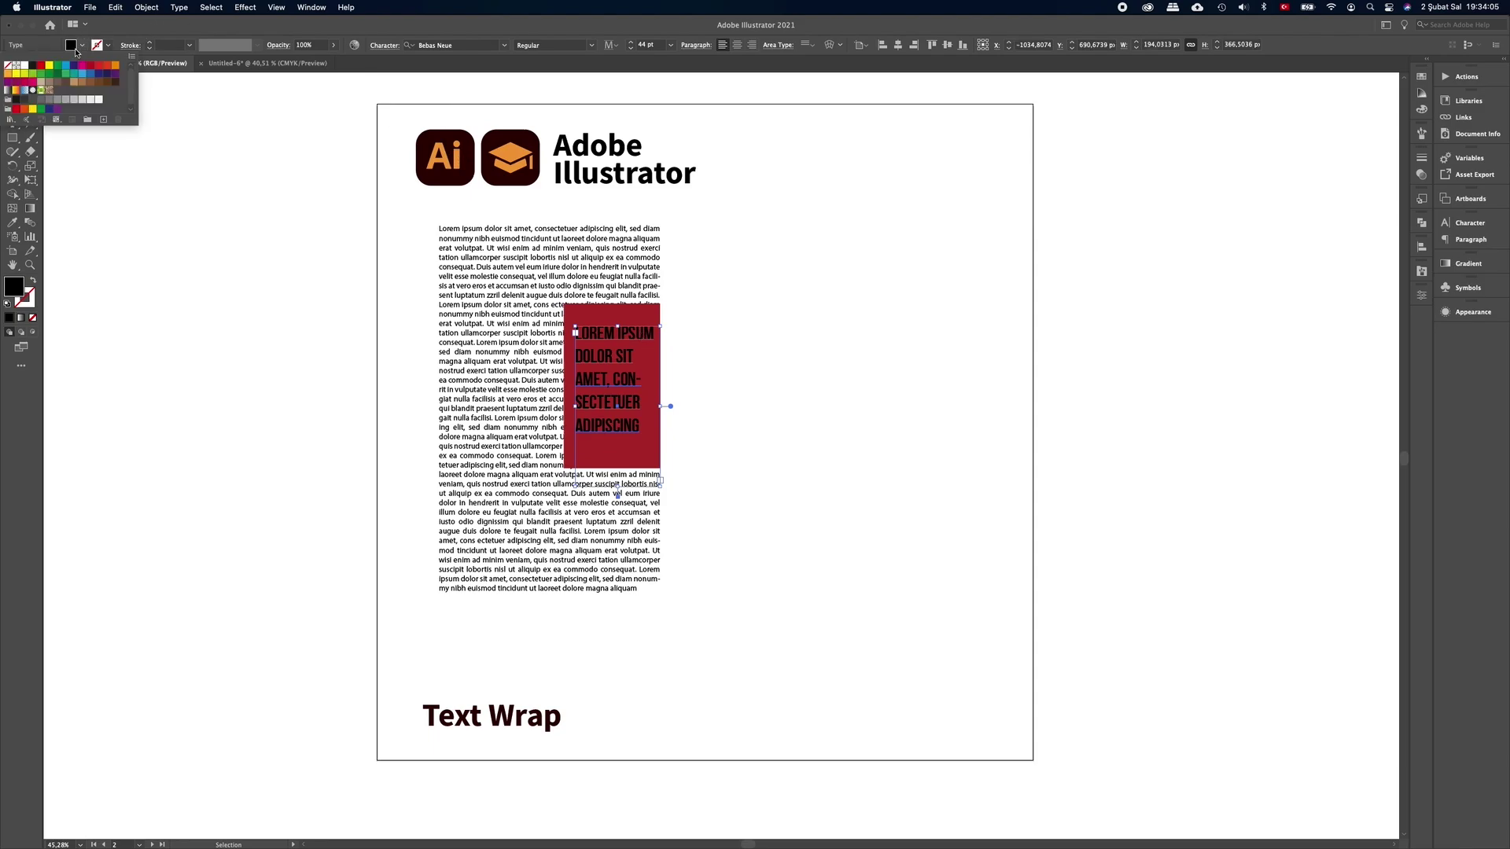
pyautogui.click(24, 66)
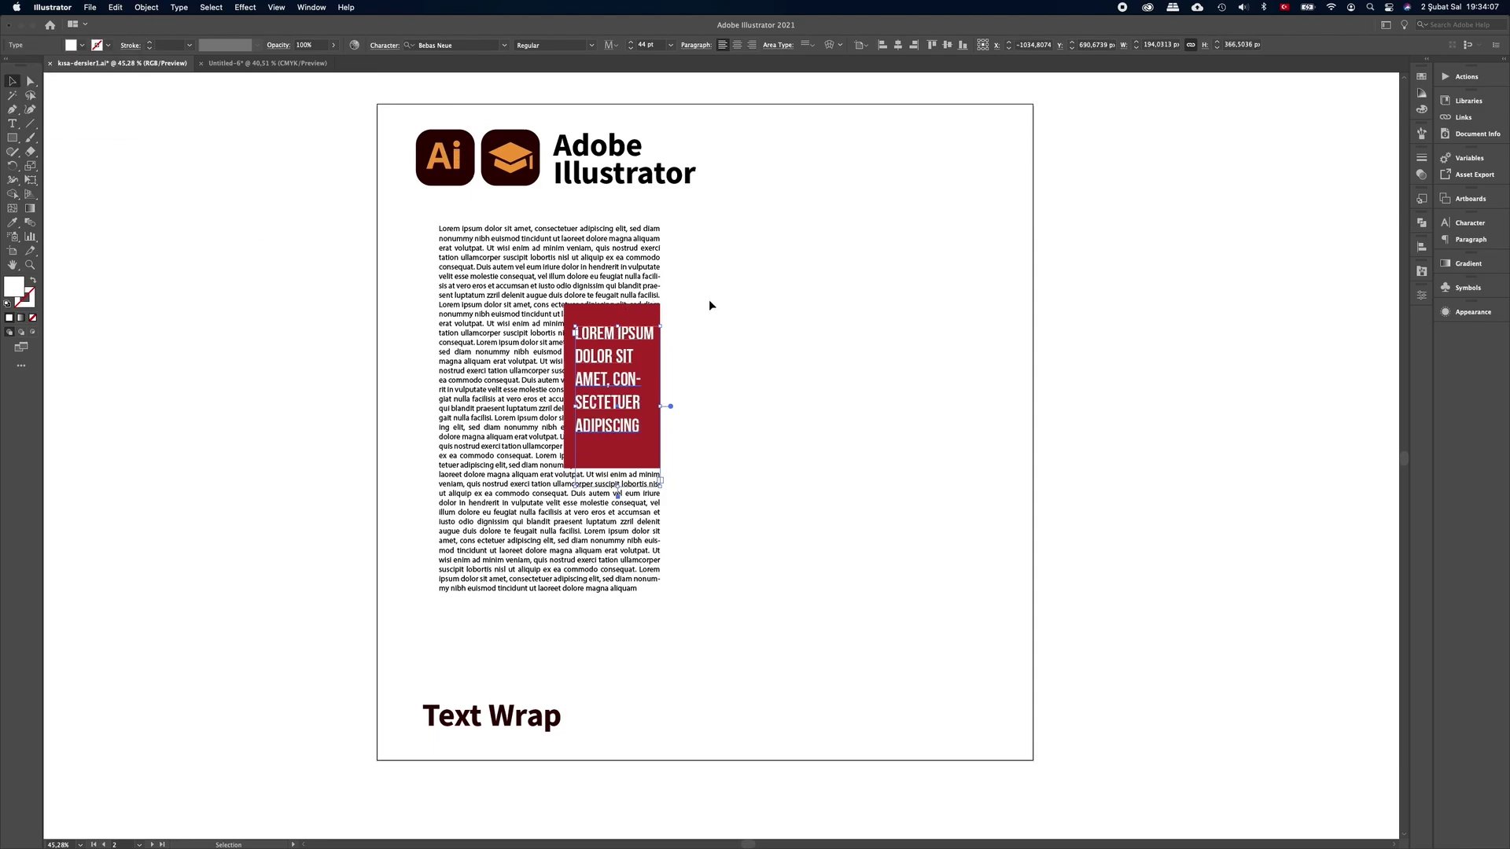
# Check the body text column's selection, then select the red rectangle
pyautogui.click(718, 320)
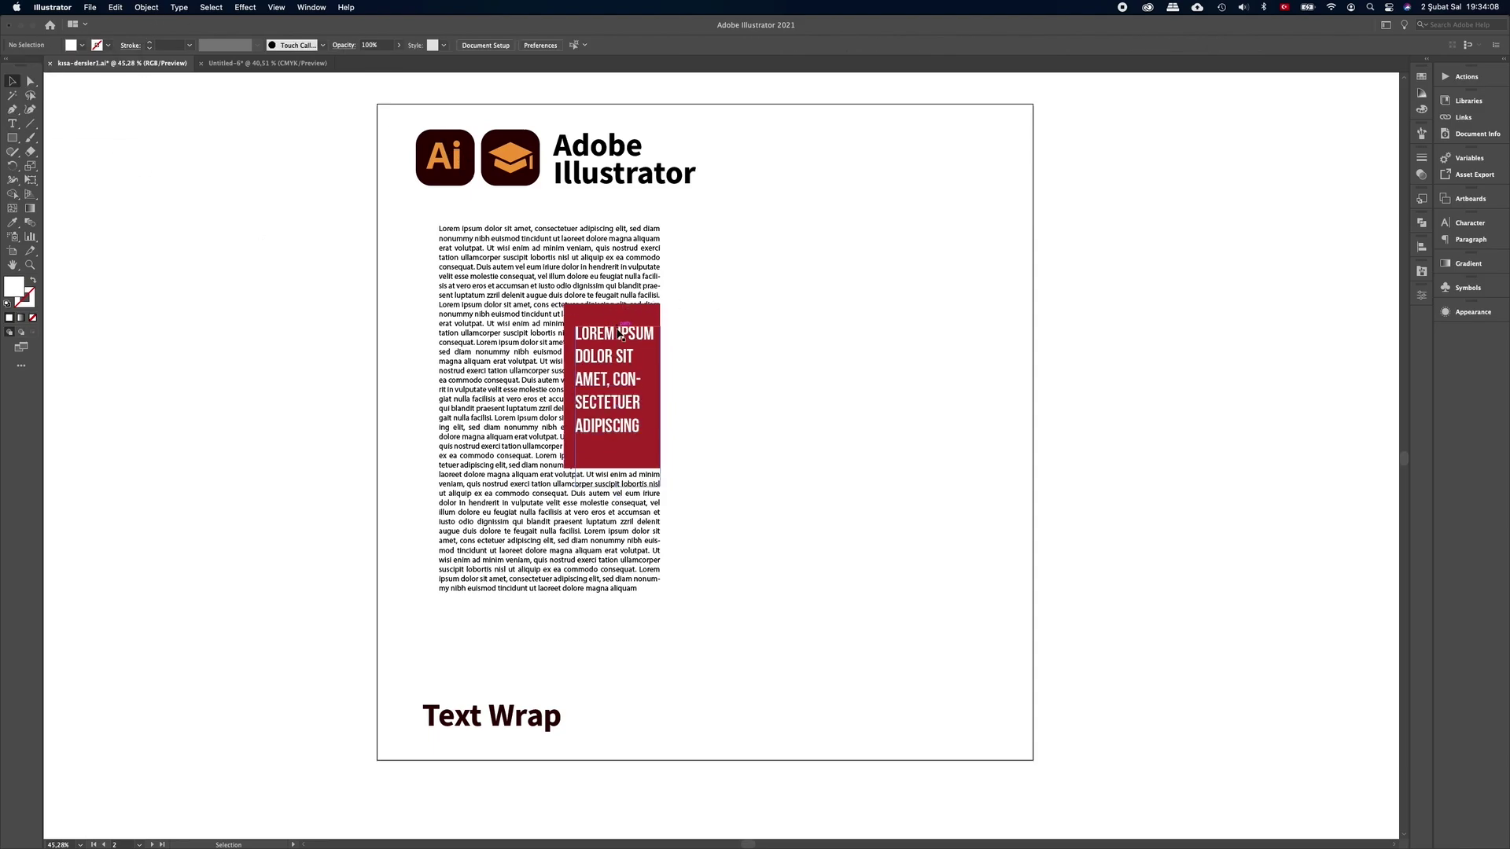
pyautogui.click(640, 287)
pyautogui.click(727, 318)
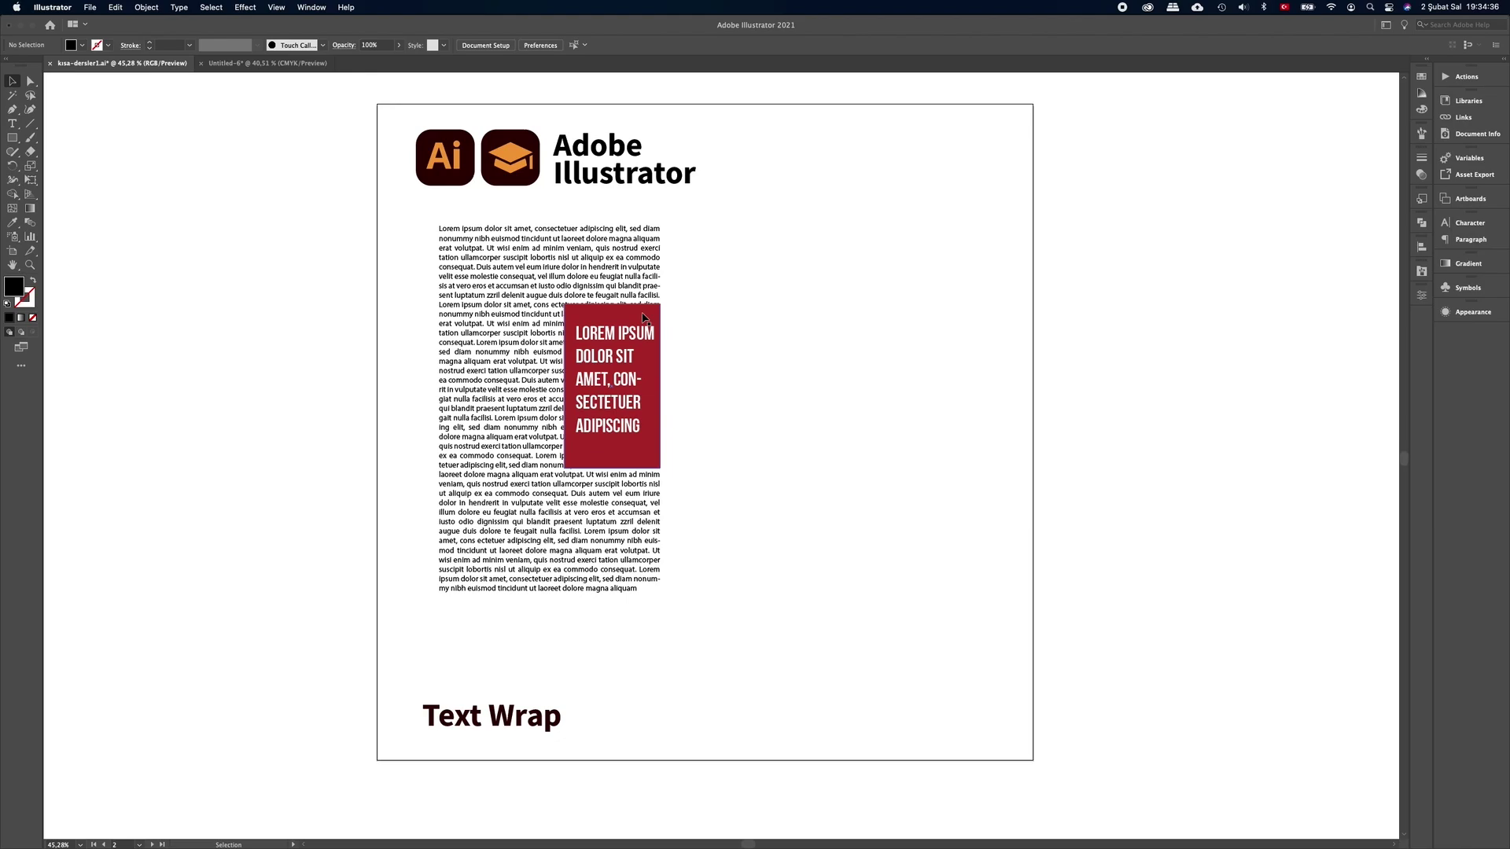
pyautogui.moveTo(648, 315); pyautogui.dragTo(648, 316)
pyautogui.click(673, 441)
pyautogui.click(651, 314)
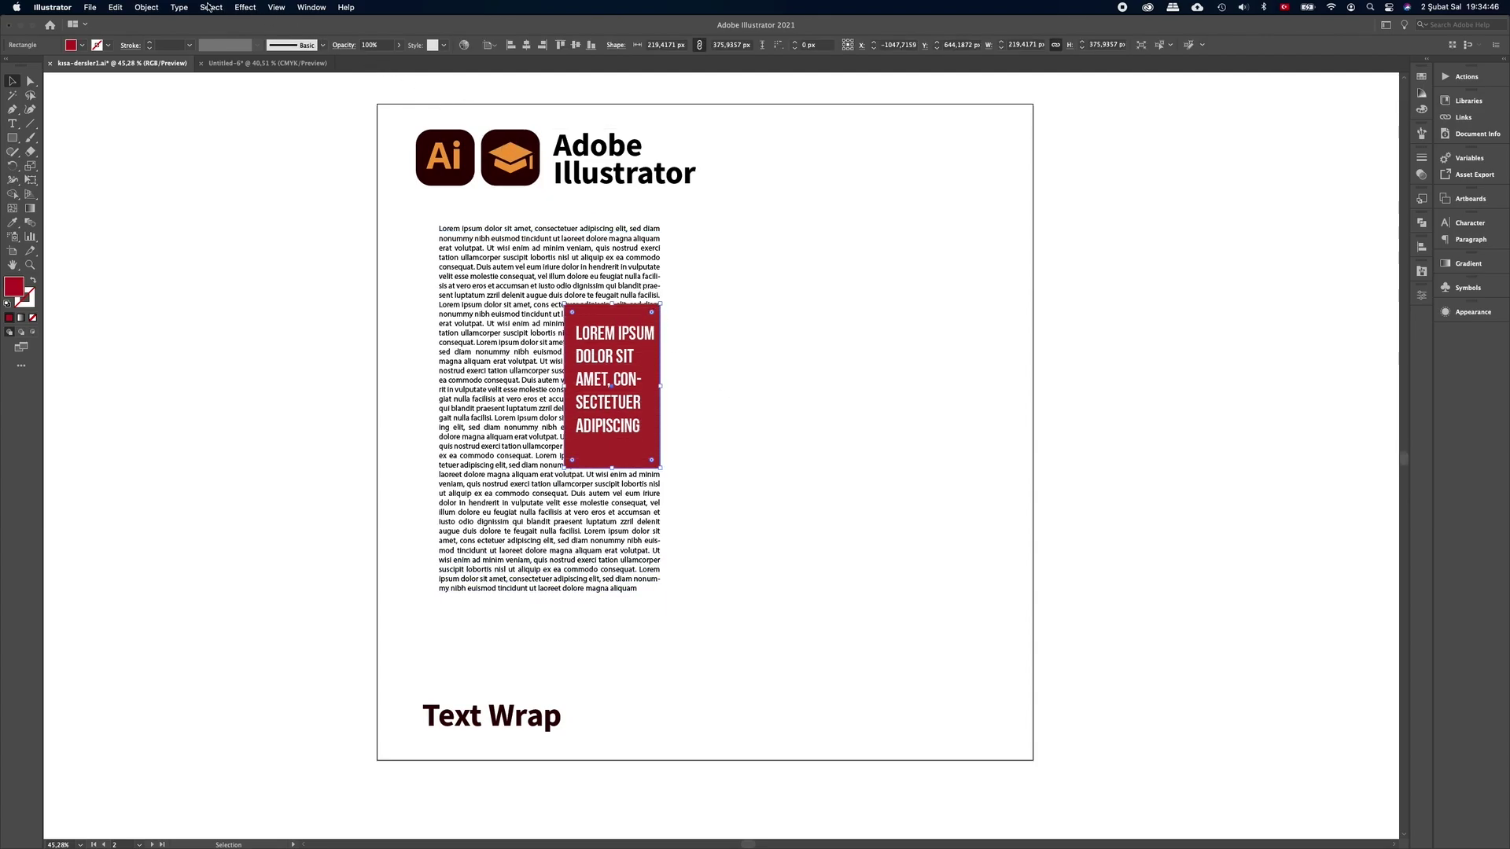
# Apply Object > Text Wrap > Make to the red rectangle so the body text flows around it
pyautogui.click(149, 7)
pyautogui.moveTo(152, 420)
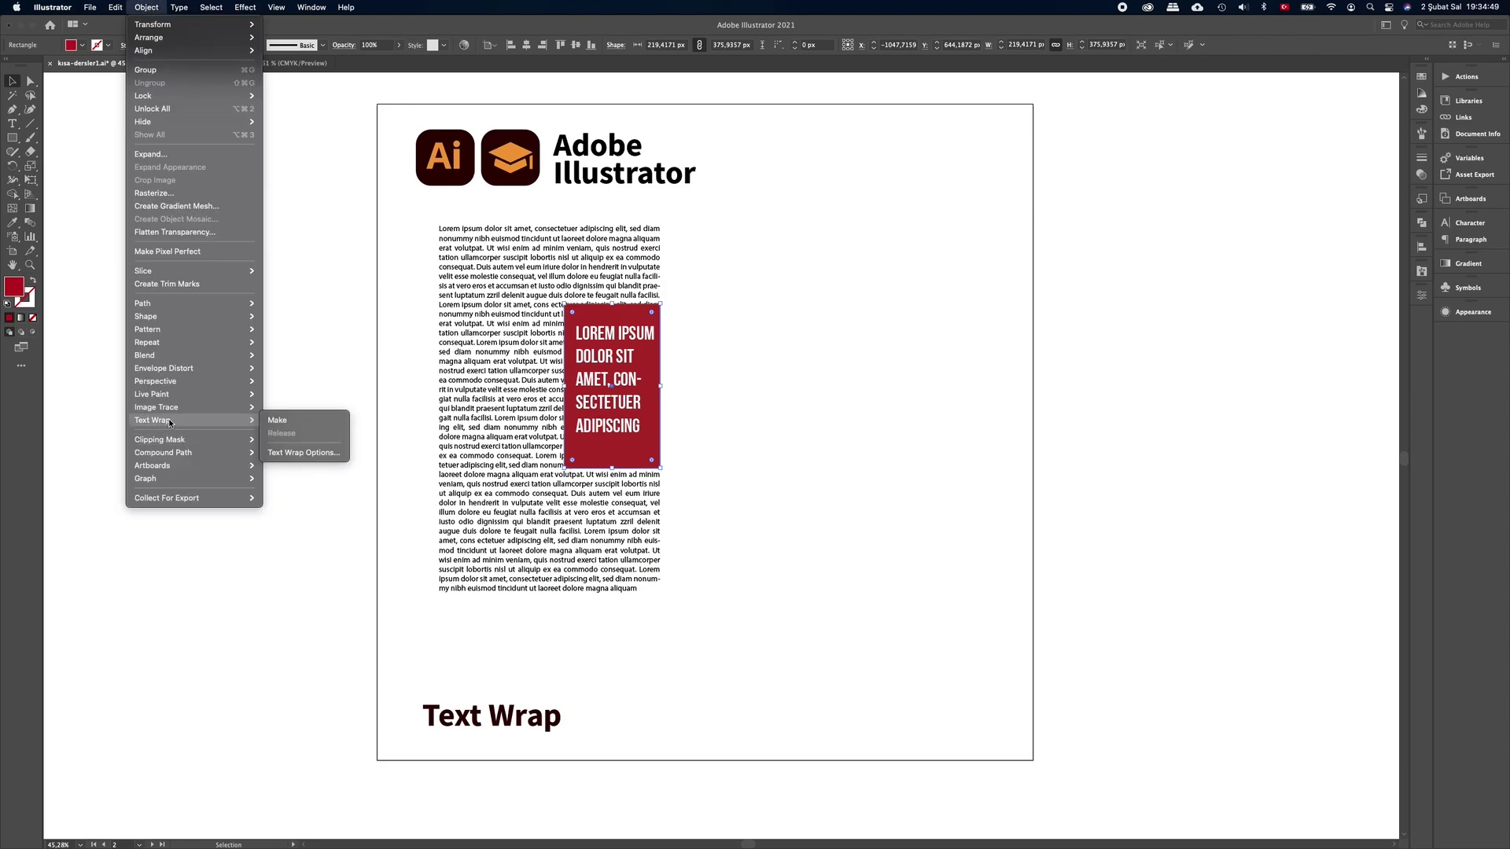
pyautogui.click(277, 420)
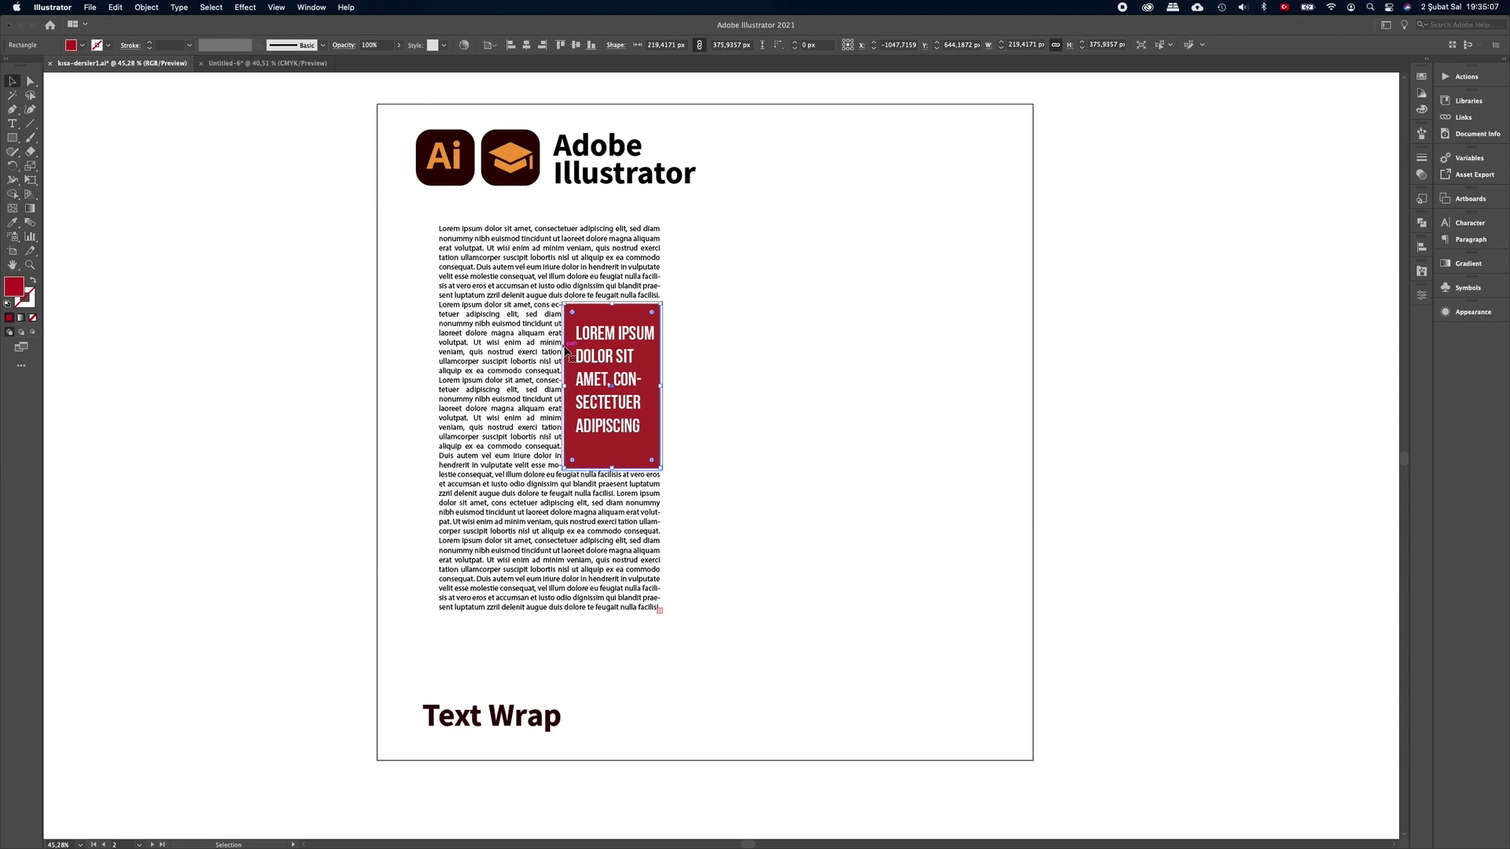
pyautogui.click(152, 9)
pyautogui.moveTo(152, 420)
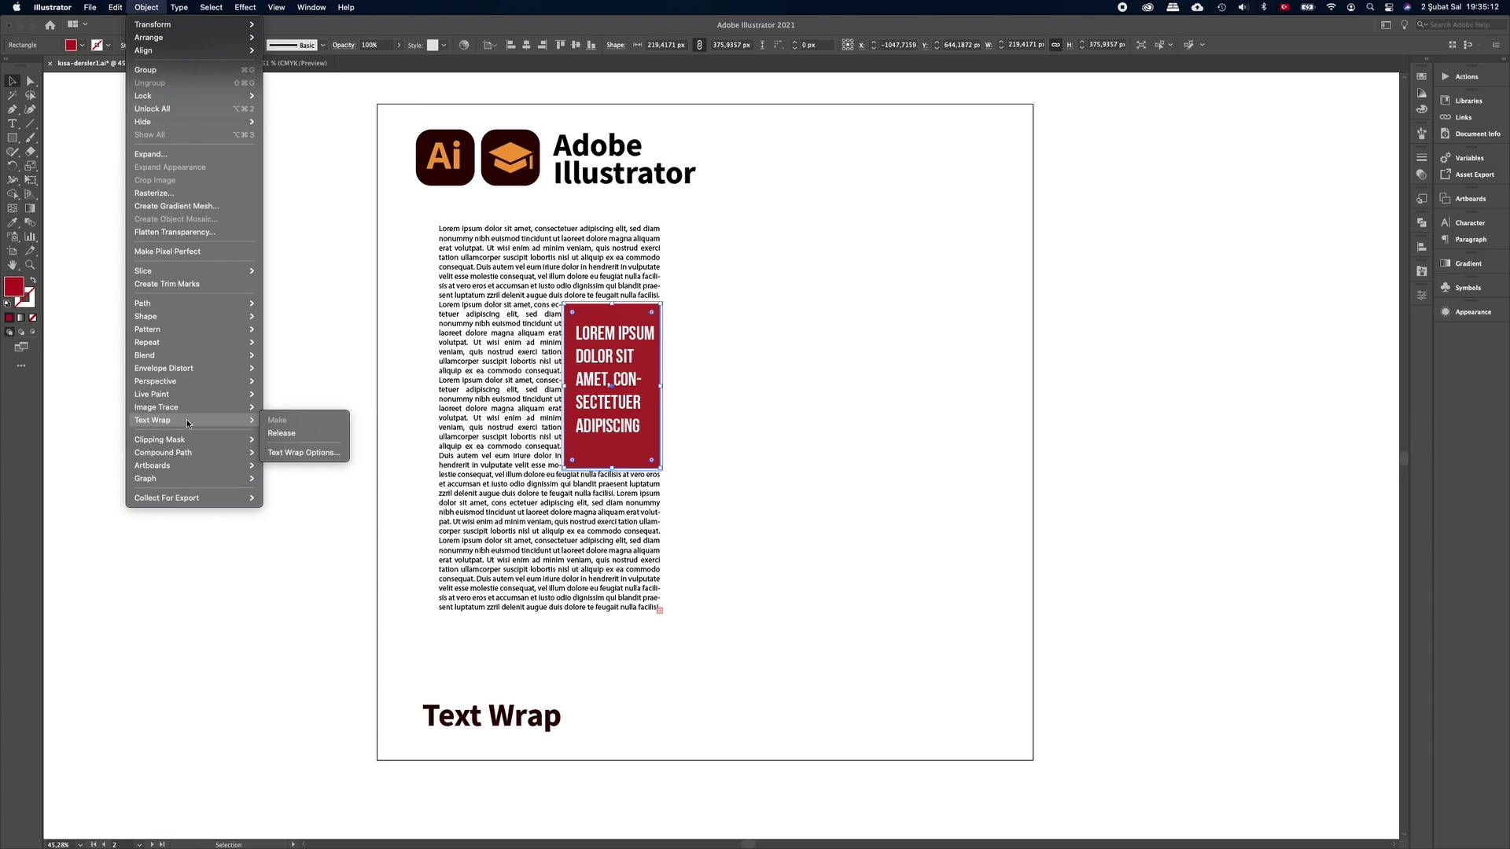
# Raise the red box's Text Wrap Options offset to 18 pt
pyautogui.click(305, 454)
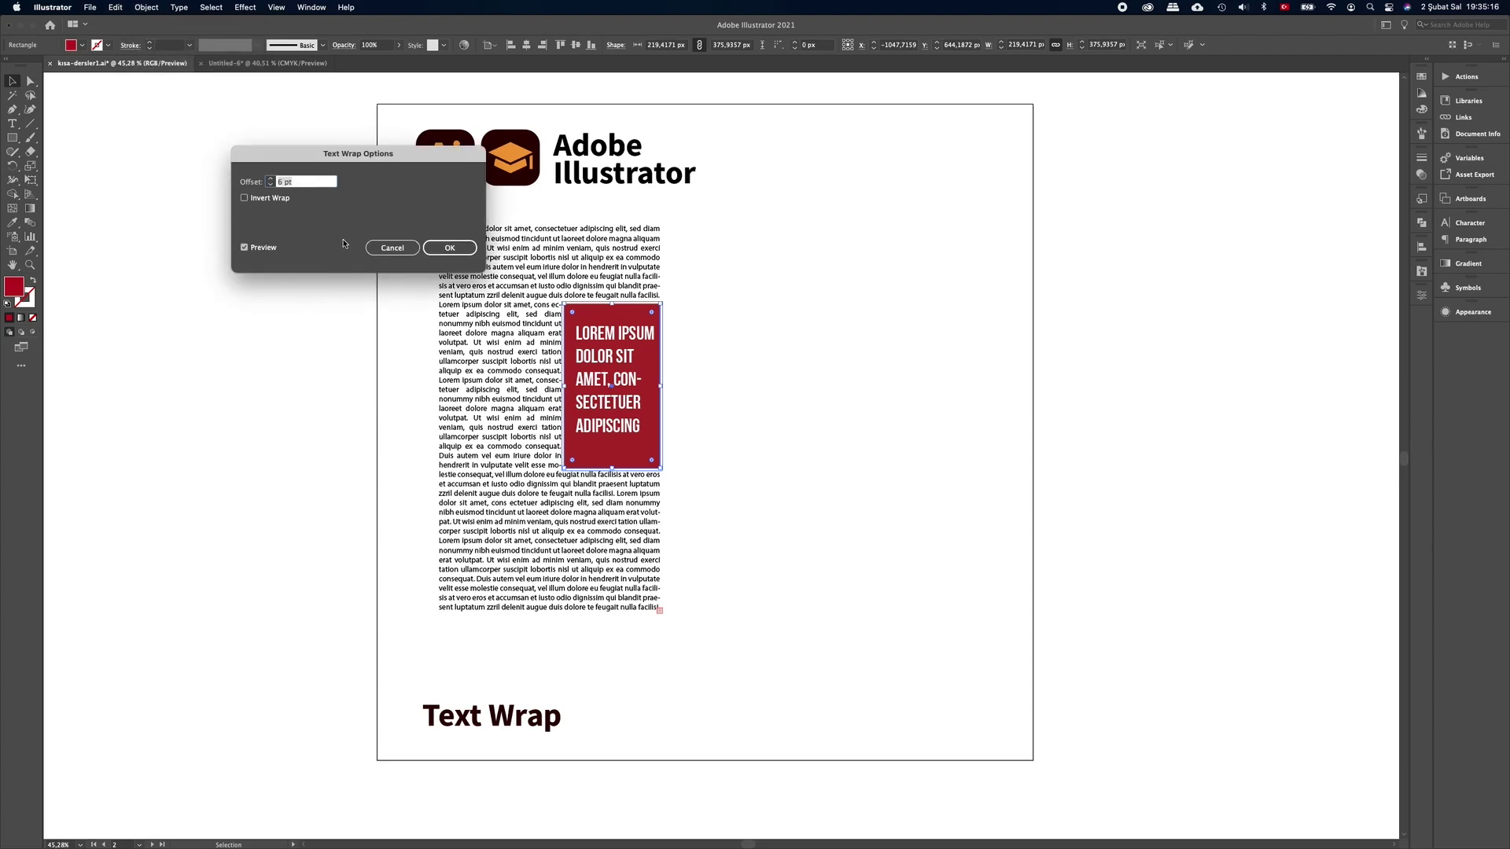
pyautogui.moveTo(380, 160); pyautogui.dragTo(868, 260)
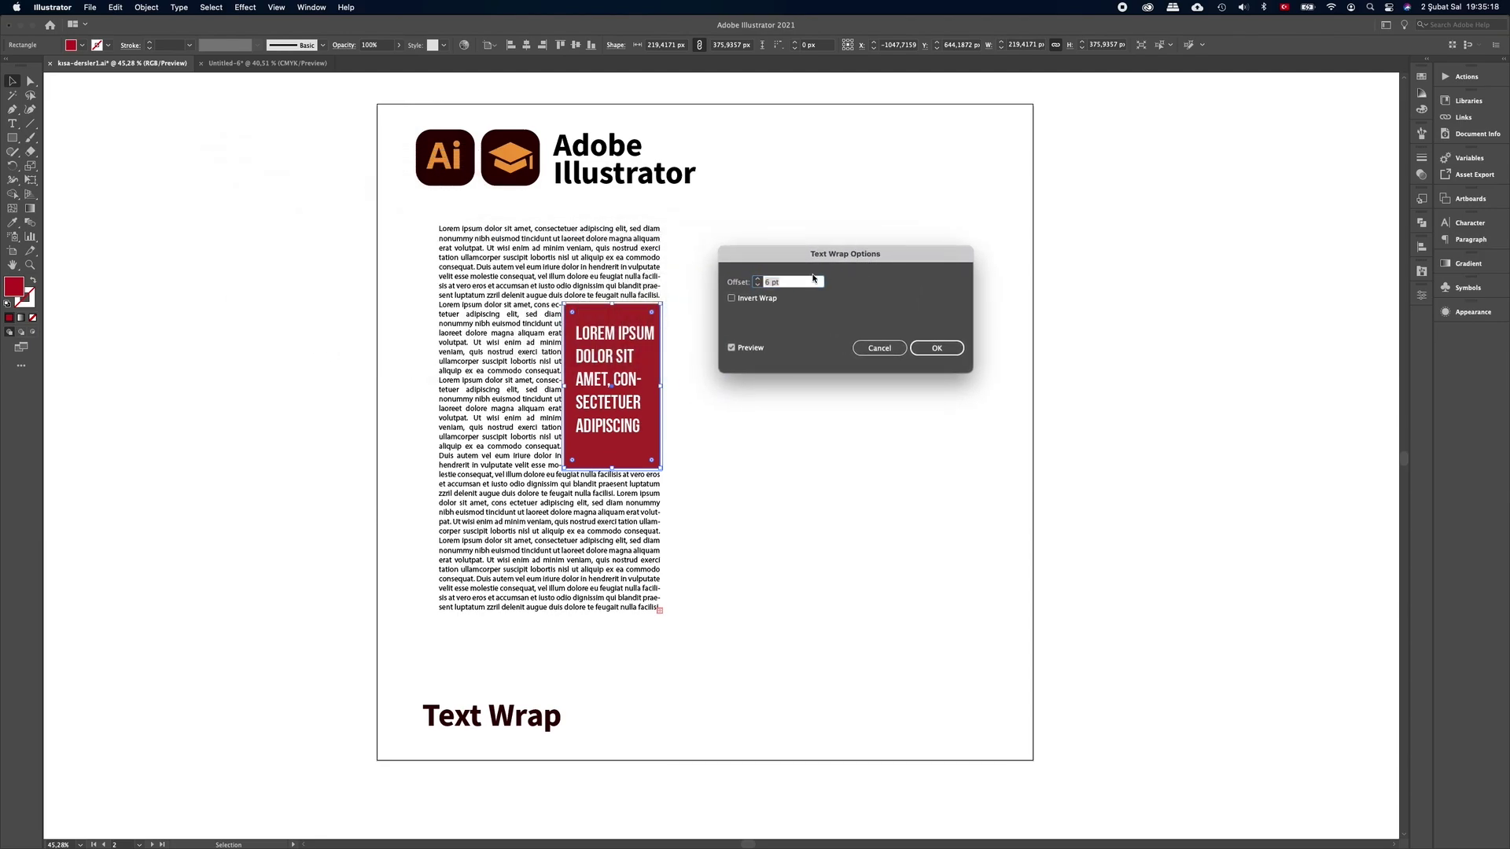
pyautogui.click(757, 282)
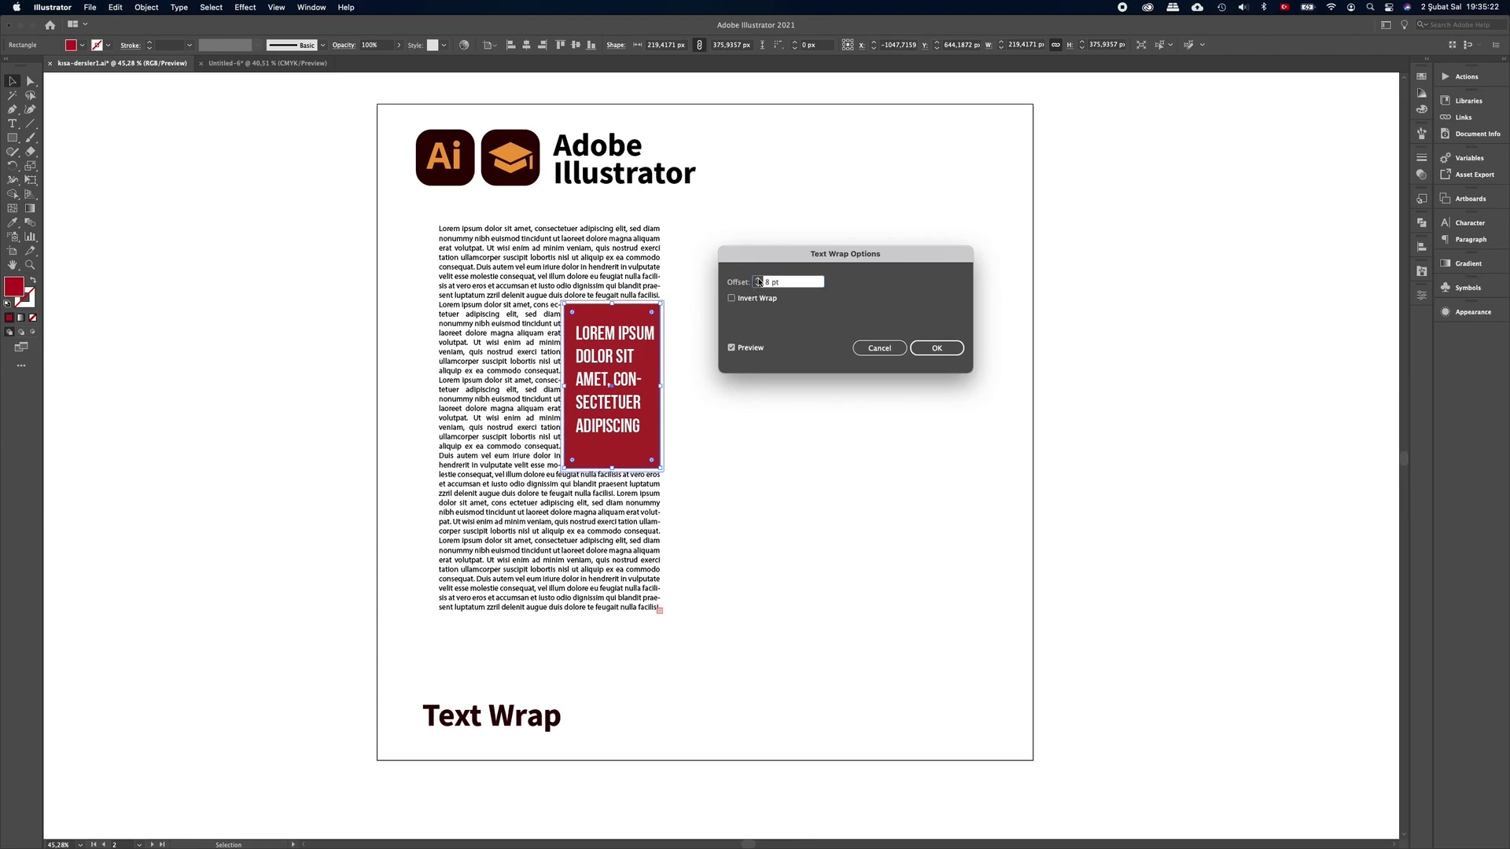
pyautogui.click(757, 281)
pyautogui.click(758, 281)
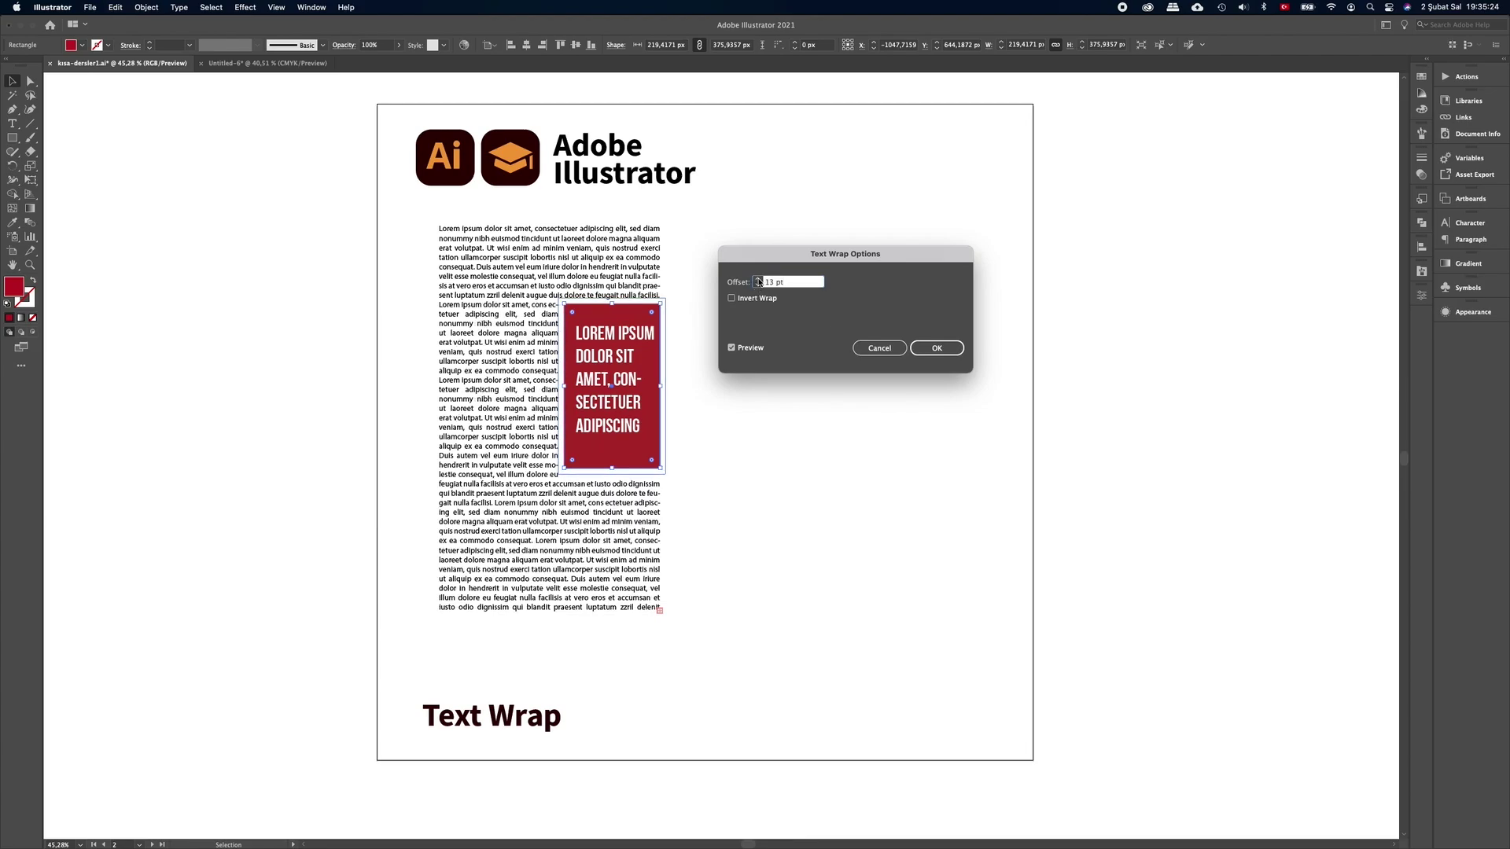
pyautogui.click(758, 281)
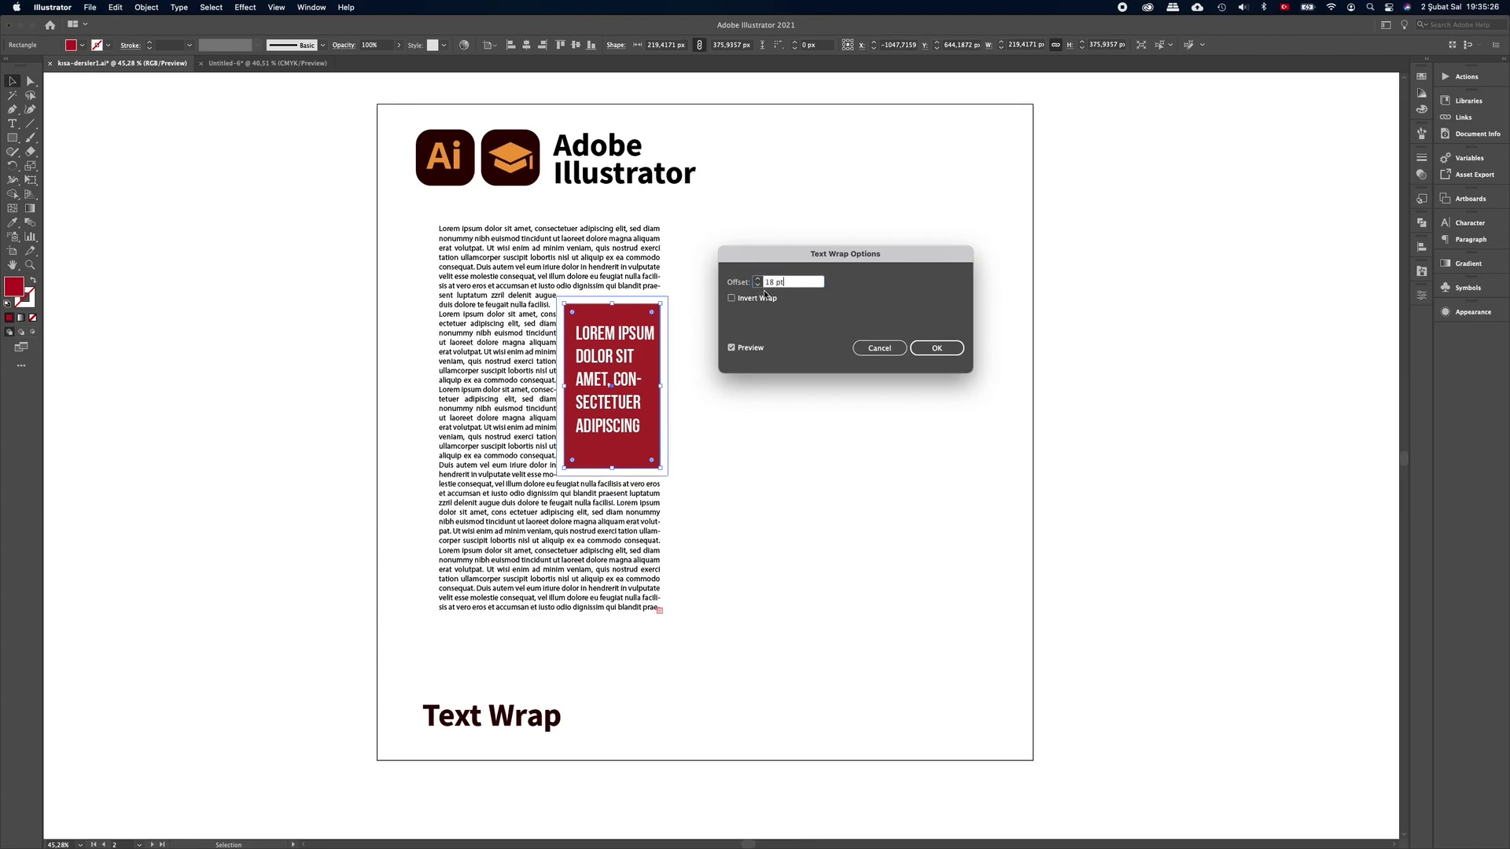
pyautogui.click(936, 348)
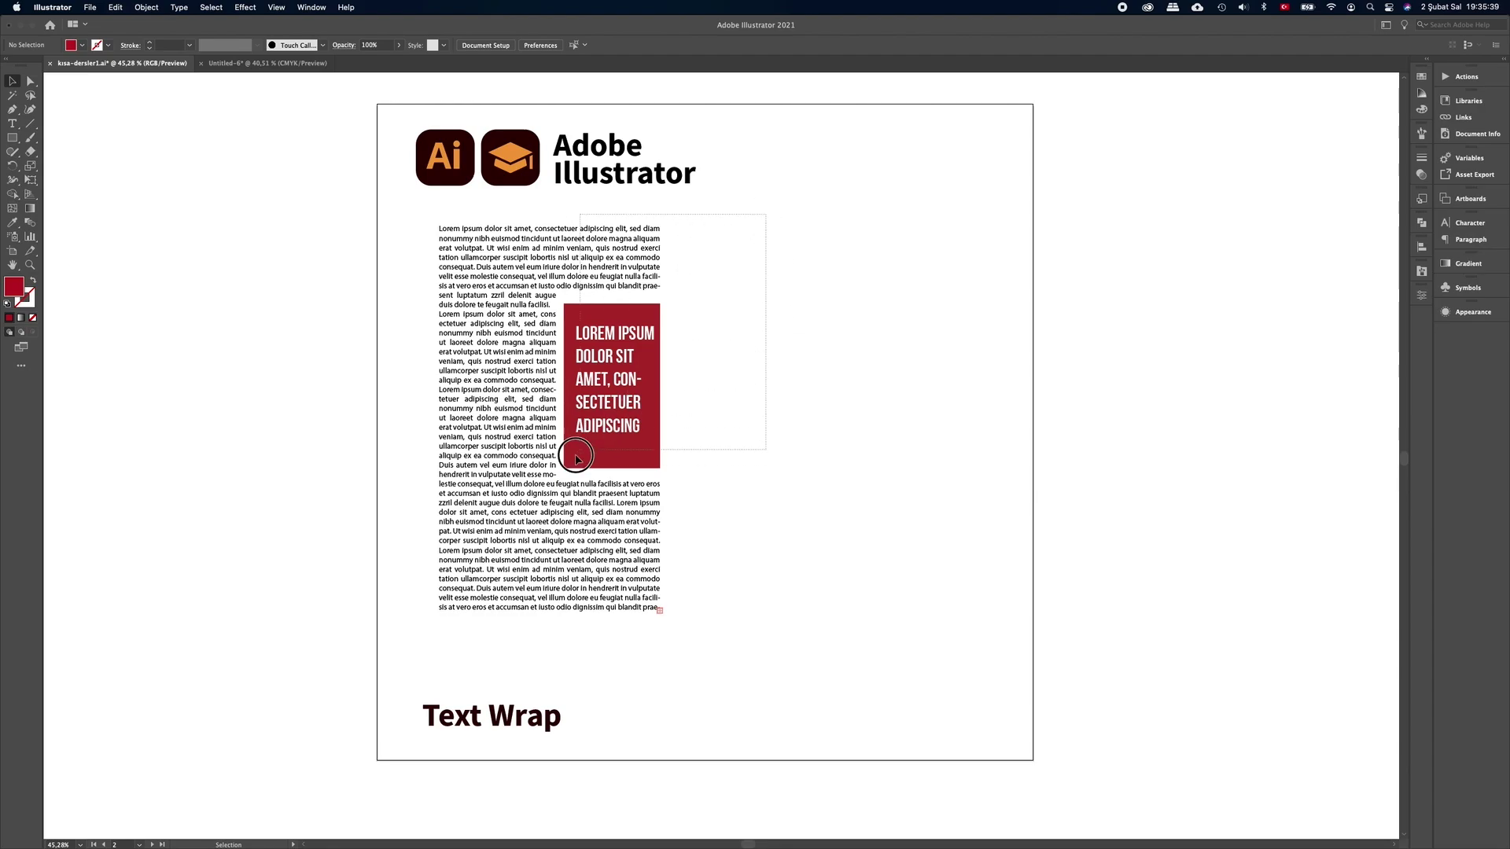
# Duplicate the text column with its red box to the right, then delete the copied red box
pyautogui.moveTo(745, 244)
pyautogui.mouseDown()
pyautogui.moveTo(538, 507)
pyautogui.moveTo(793, 517)
pyautogui.mouseUp()
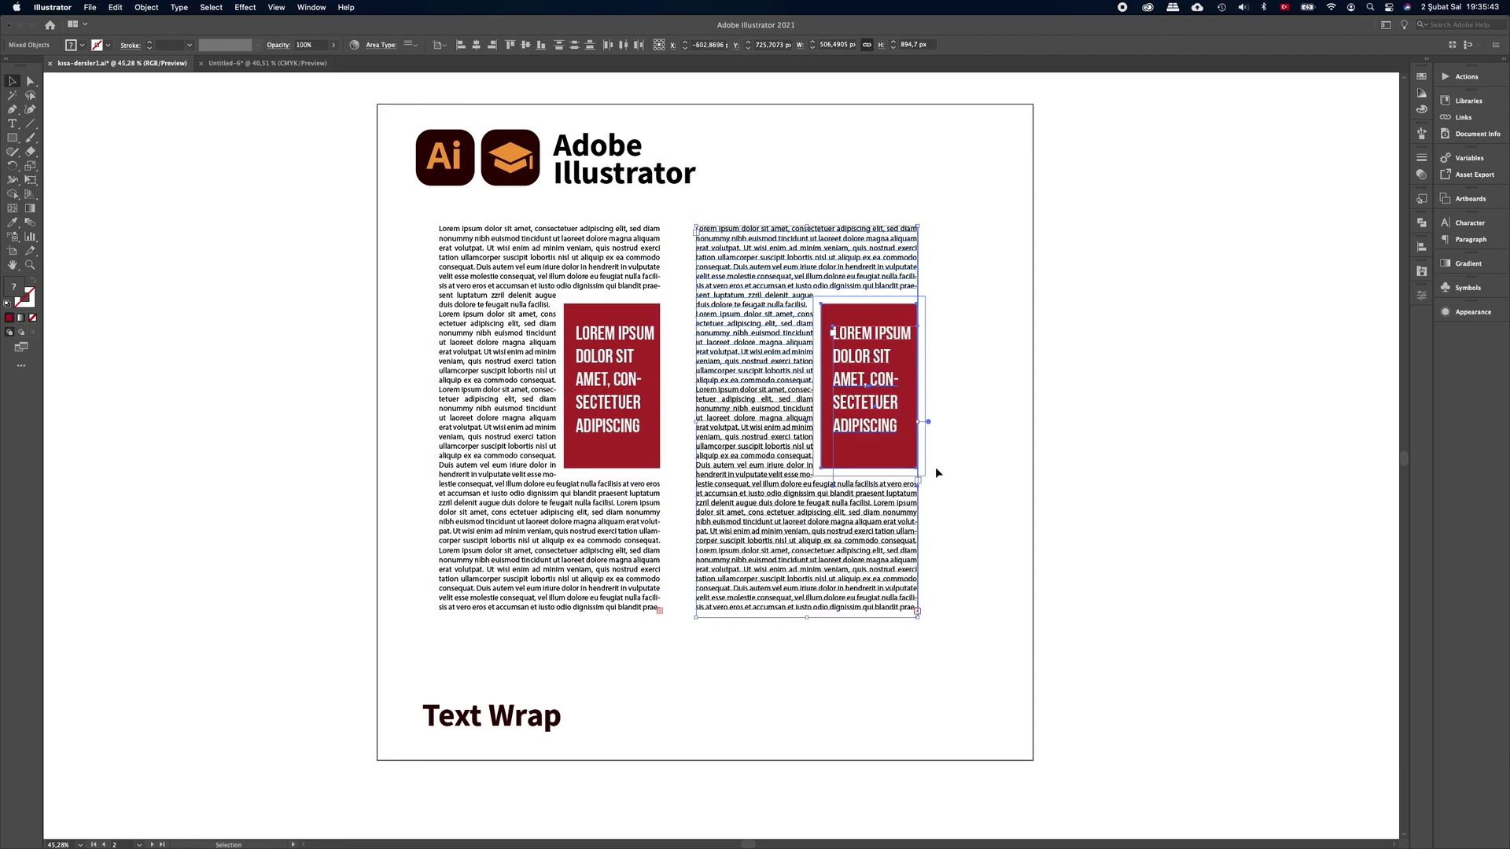
pyautogui.click(969, 443)
pyautogui.moveTo(961, 316); pyautogui.dragTo(854, 377)
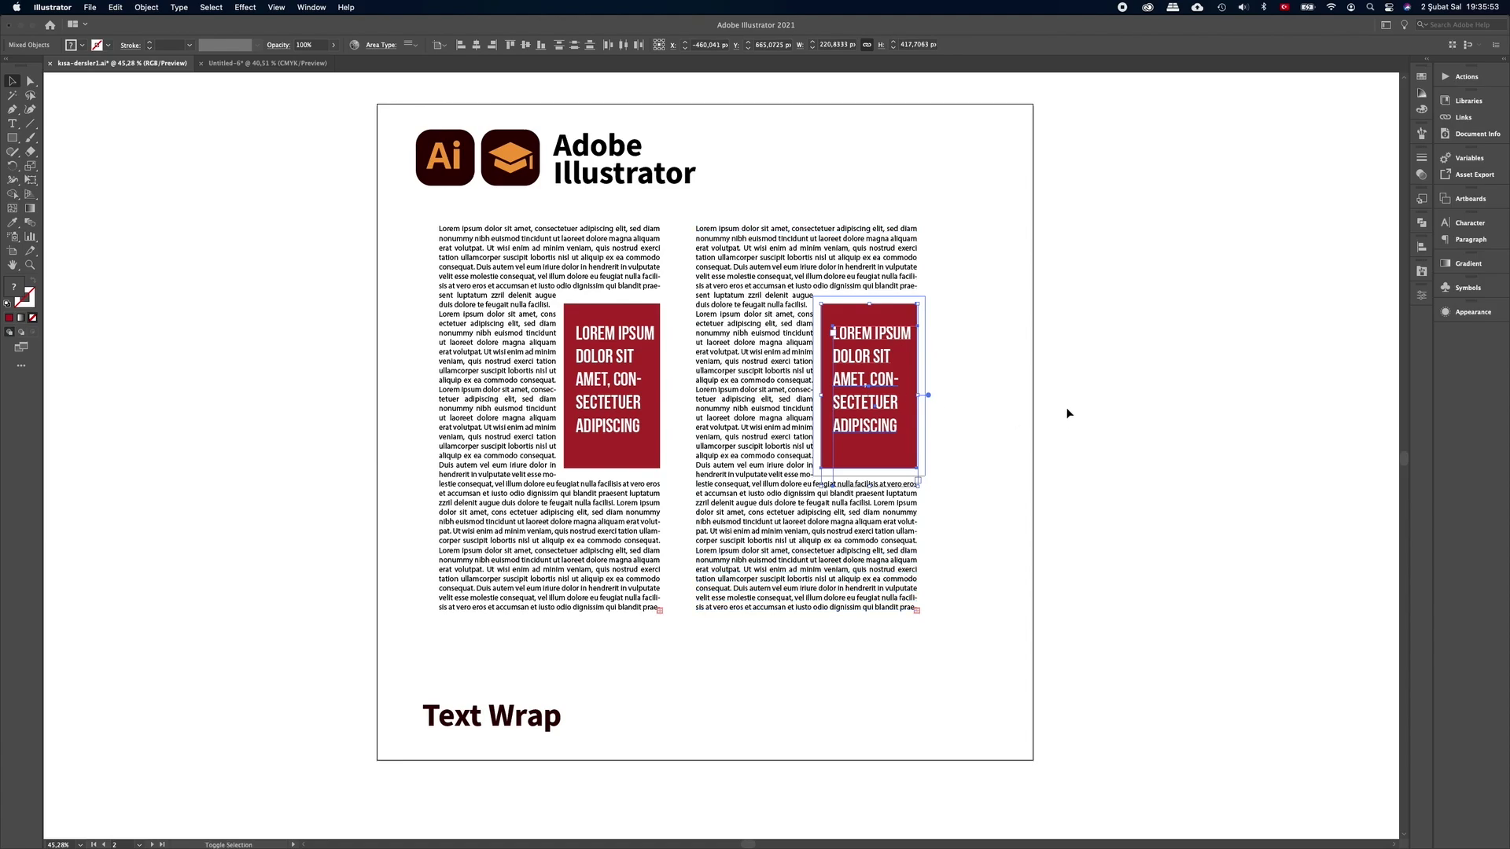
pyautogui.press('Delete')
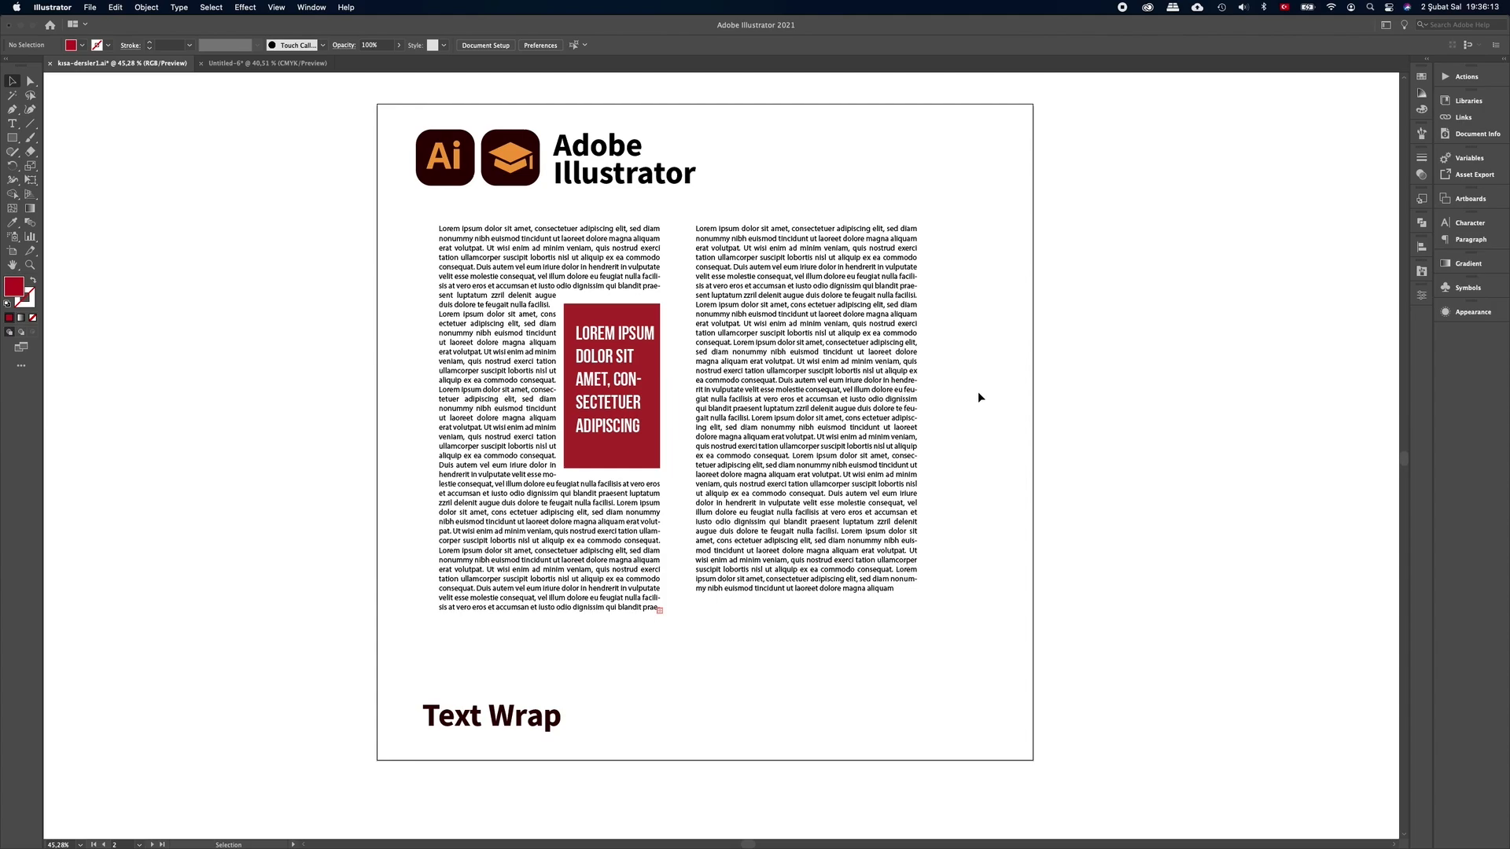
pyautogui.press('super+shift+p')
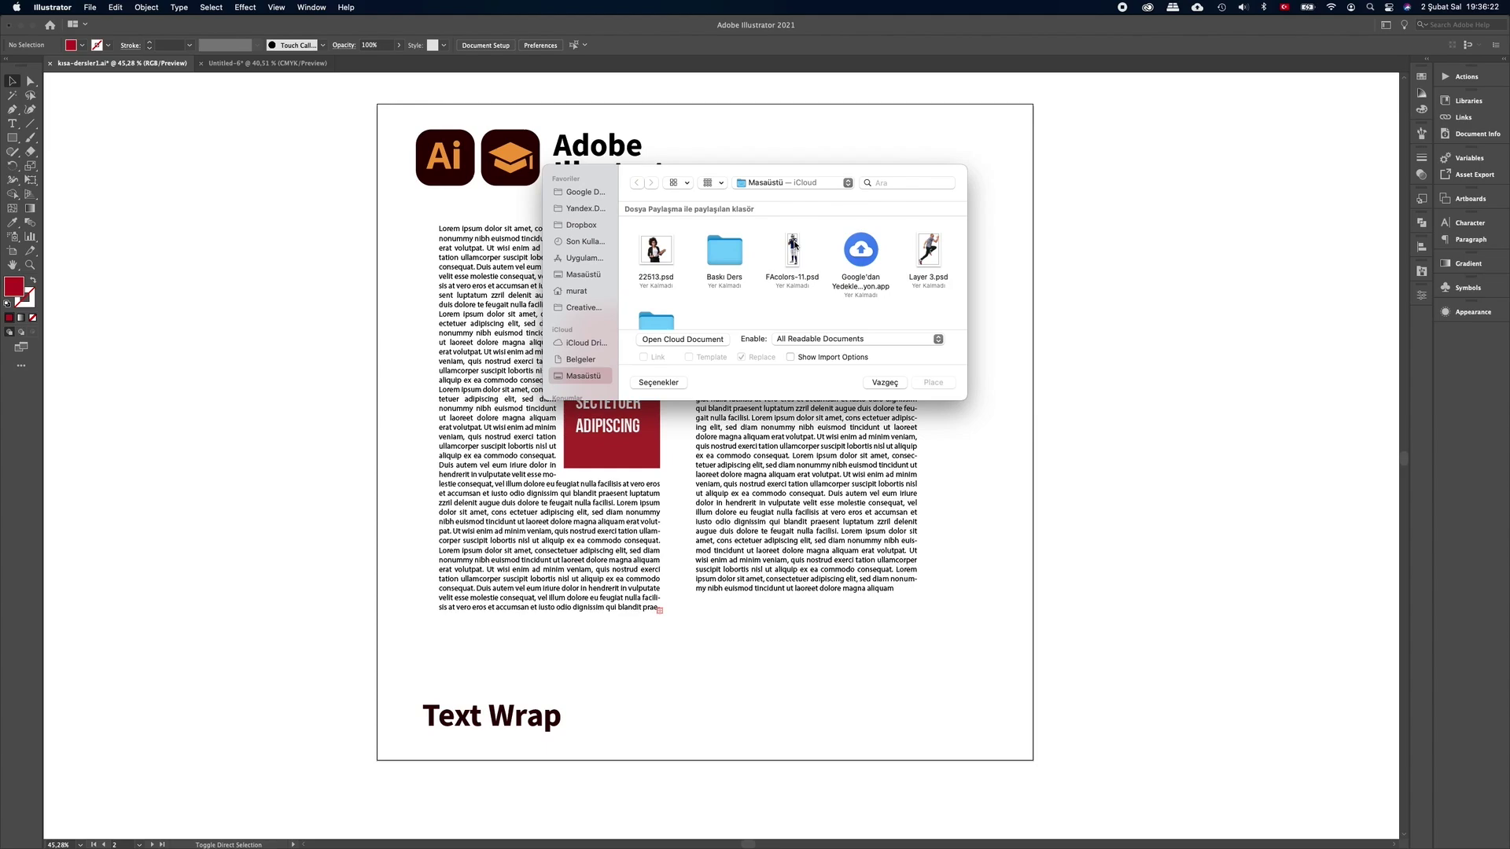
# Place FAcolors-11.psd at the right column's lower right and extend that text frame downward
pyautogui.click(793, 244)
pyautogui.click(947, 385)
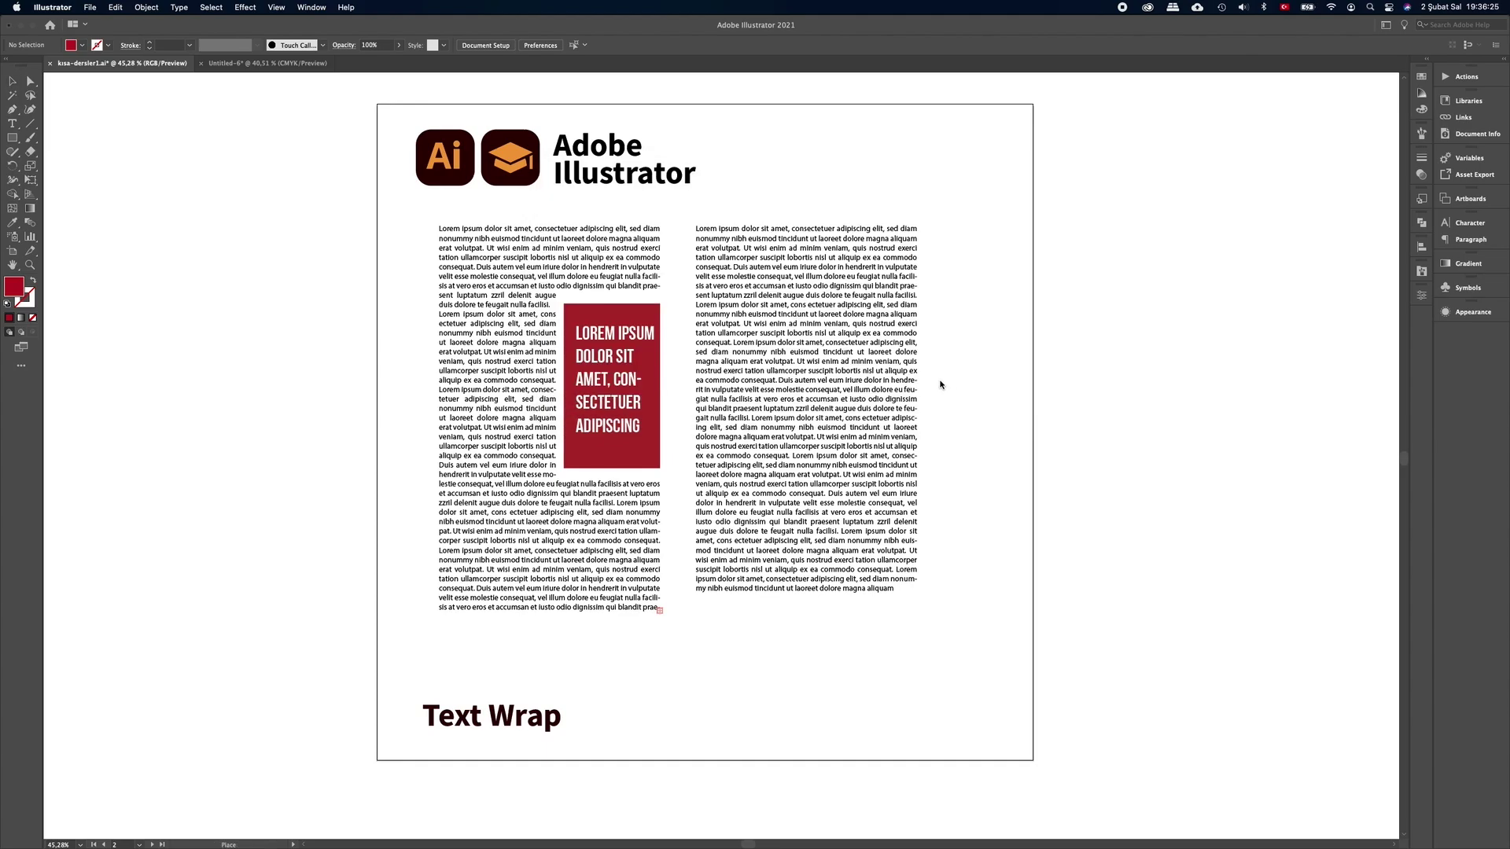
pyautogui.moveTo(923, 519); pyautogui.dragTo(1056, 761)
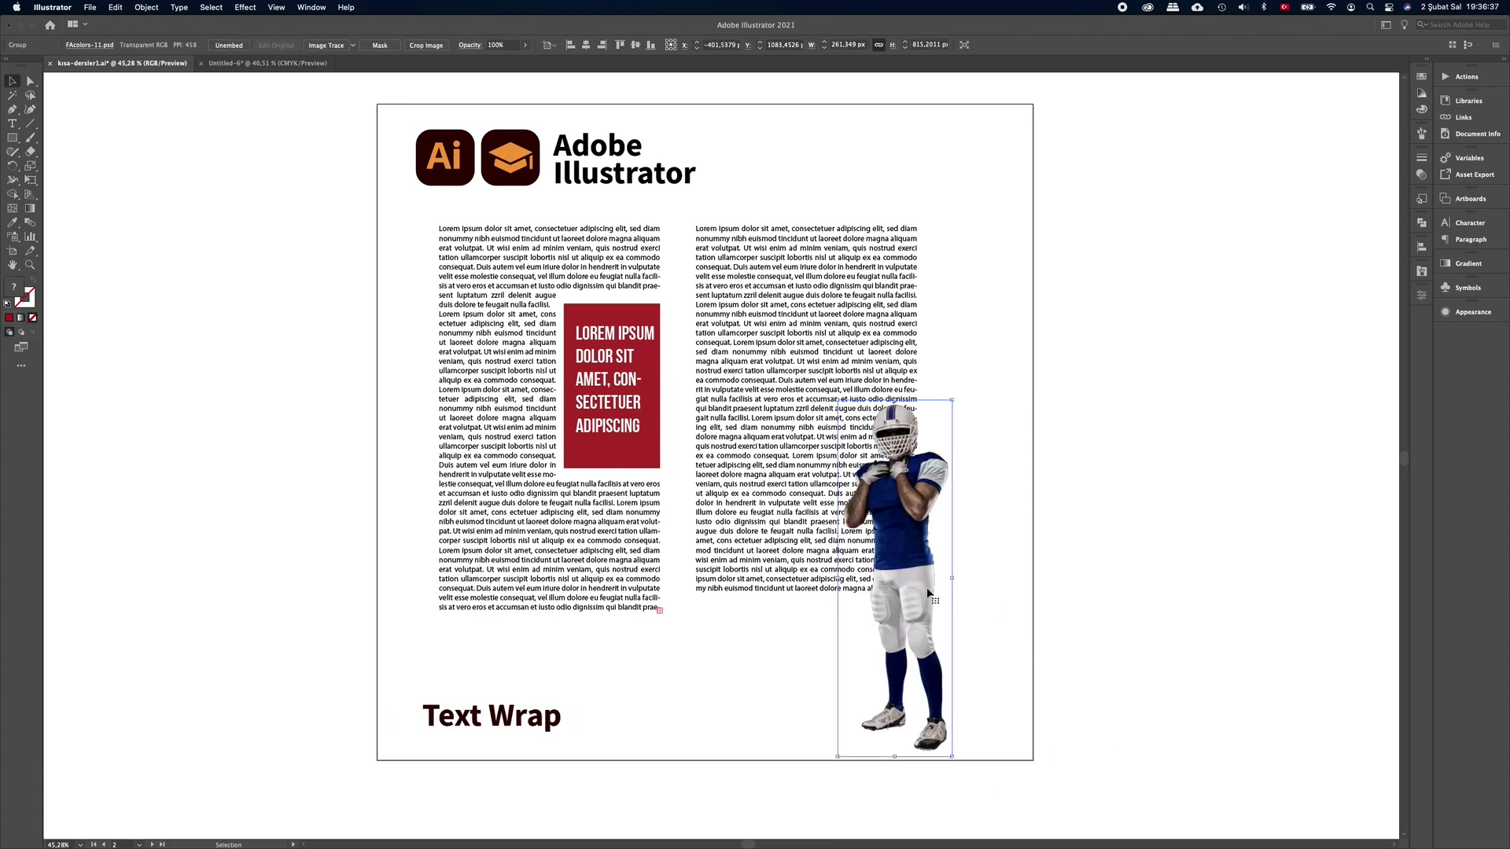
pyautogui.moveTo(918, 587); pyautogui.dragTo(925, 590)
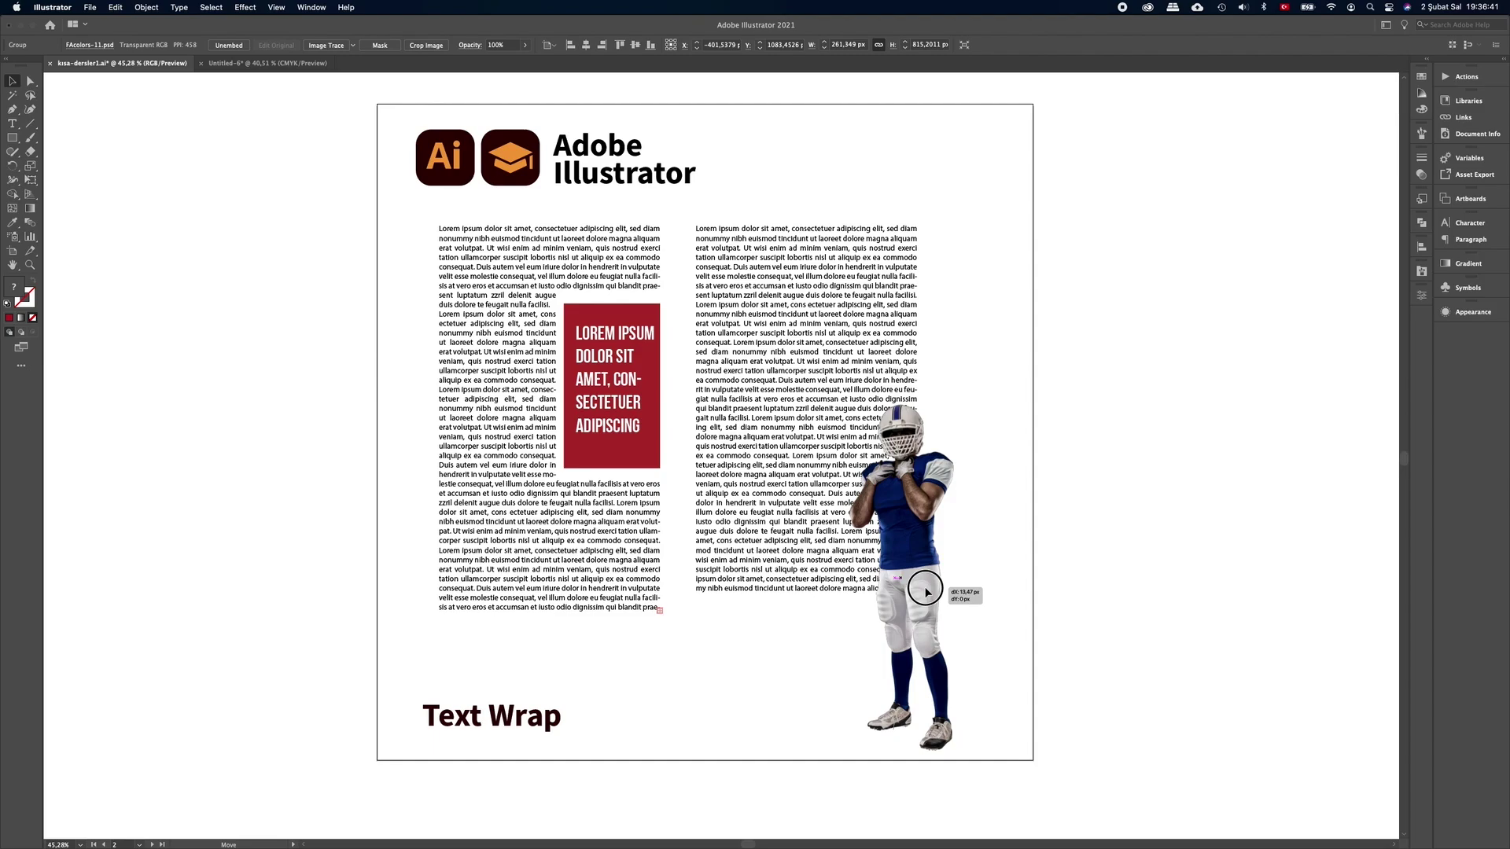
pyautogui.click(793, 578)
pyautogui.moveTo(806, 623); pyautogui.dragTo(806, 659)
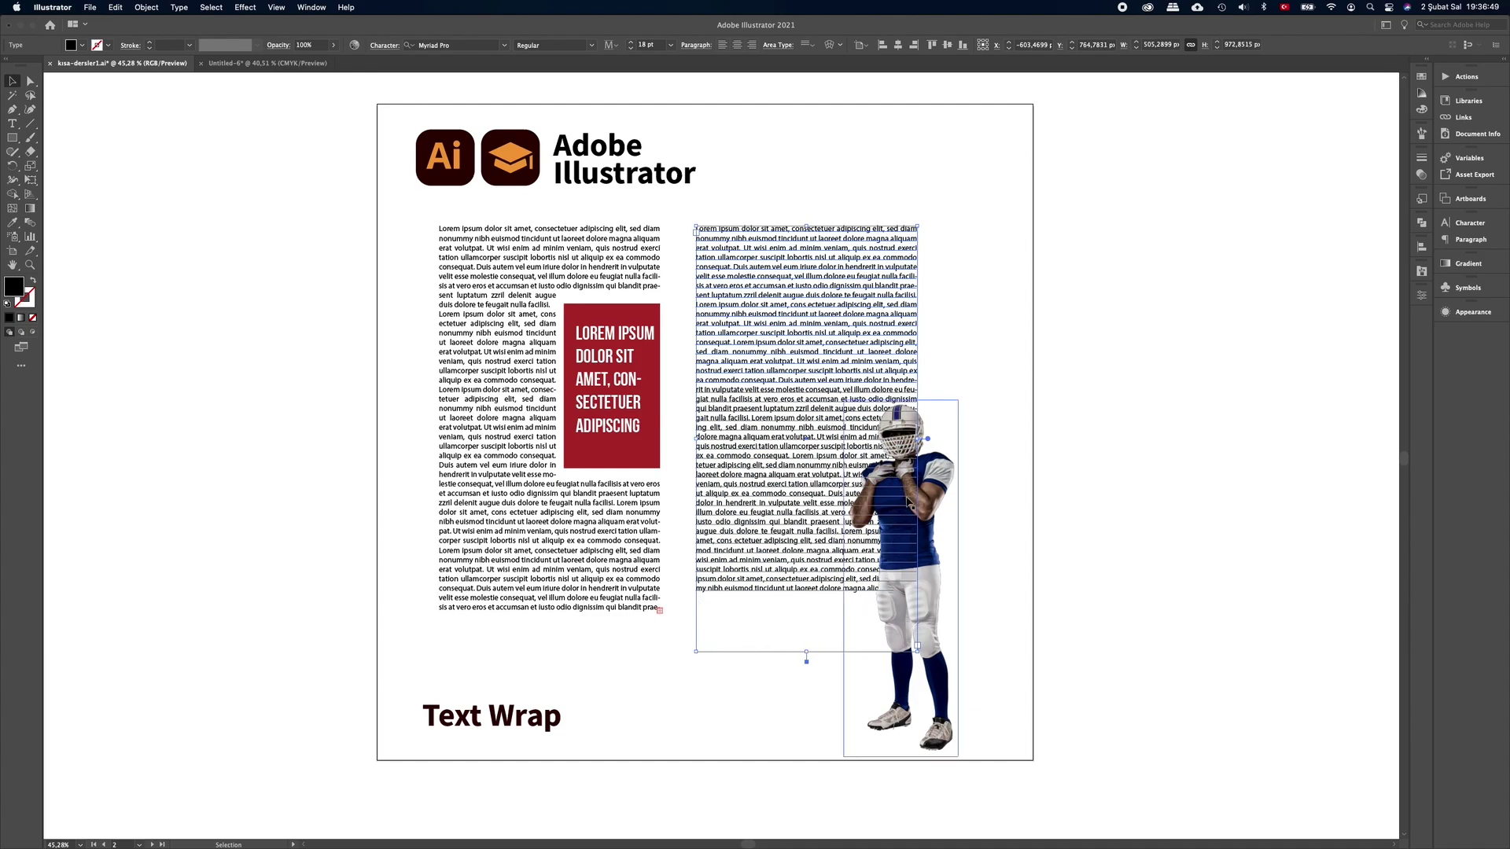
pyautogui.click(943, 476)
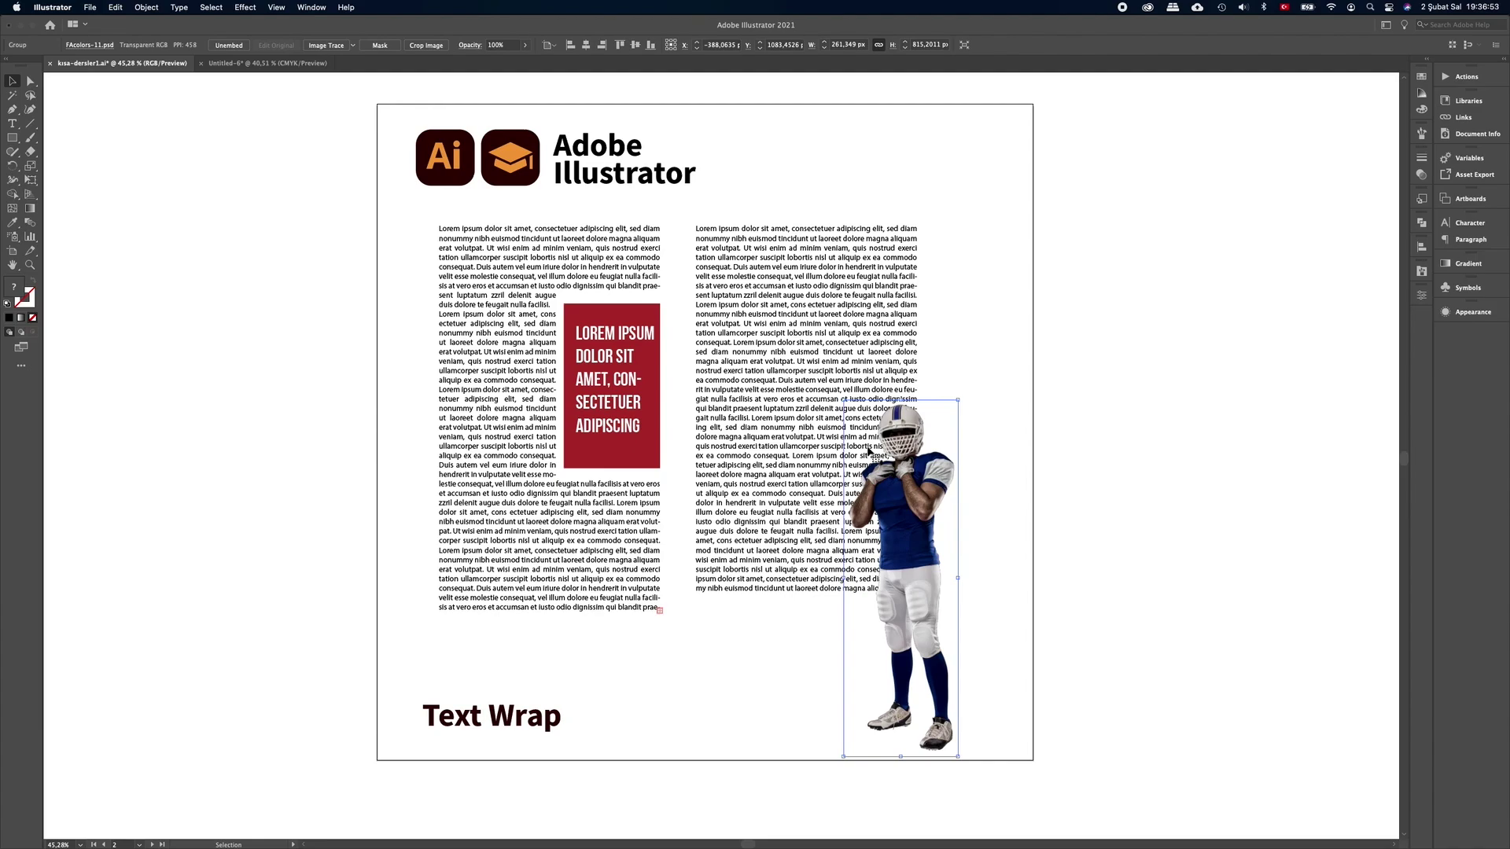
# Wrap the right column's text around the football player with a slightly larger offset
pyautogui.click(147, 7)
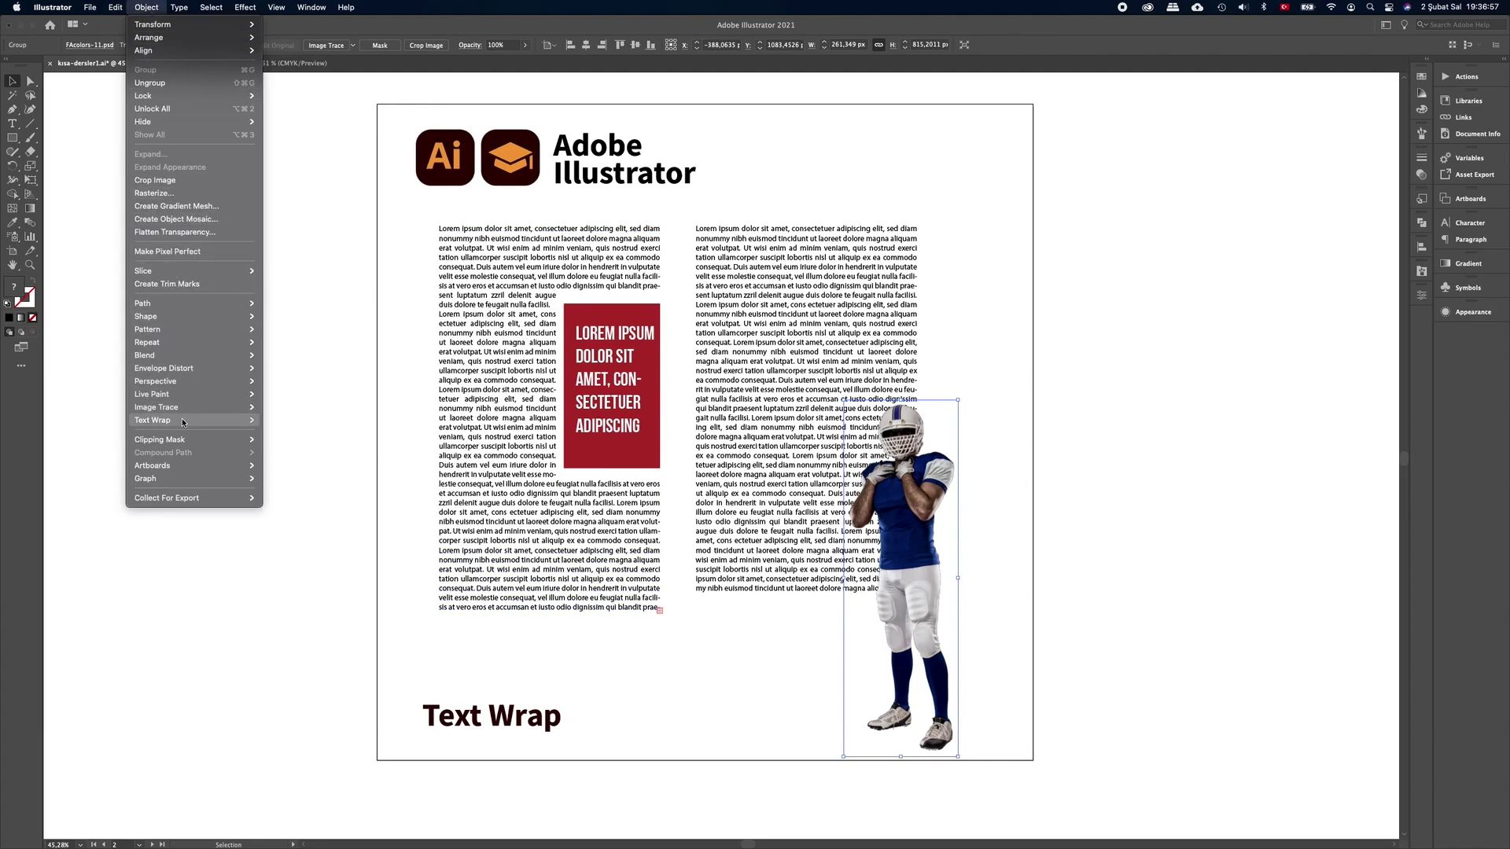
pyautogui.moveTo(152, 420)
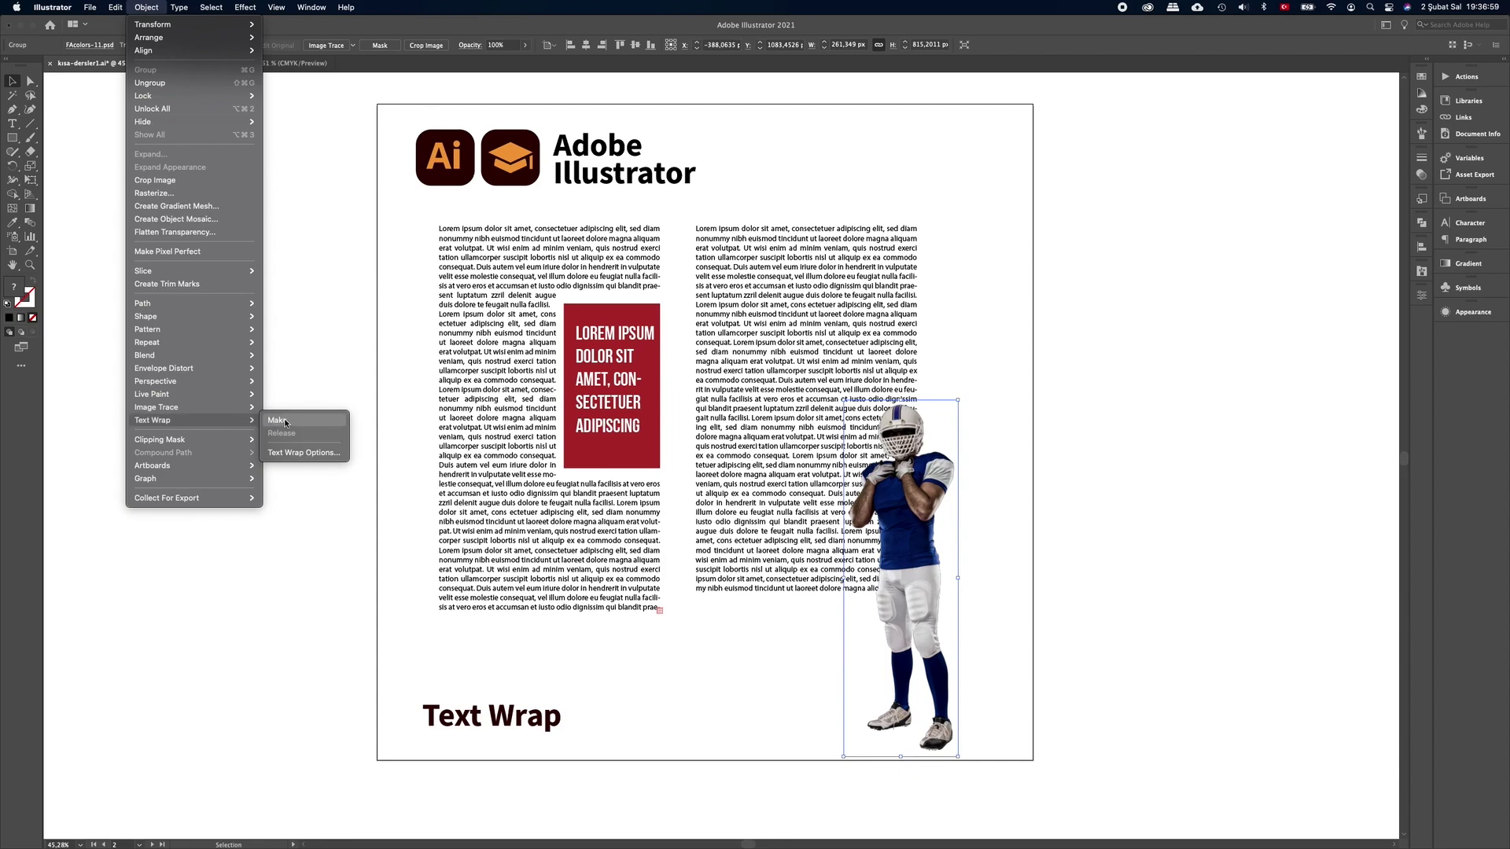
pyautogui.click(295, 421)
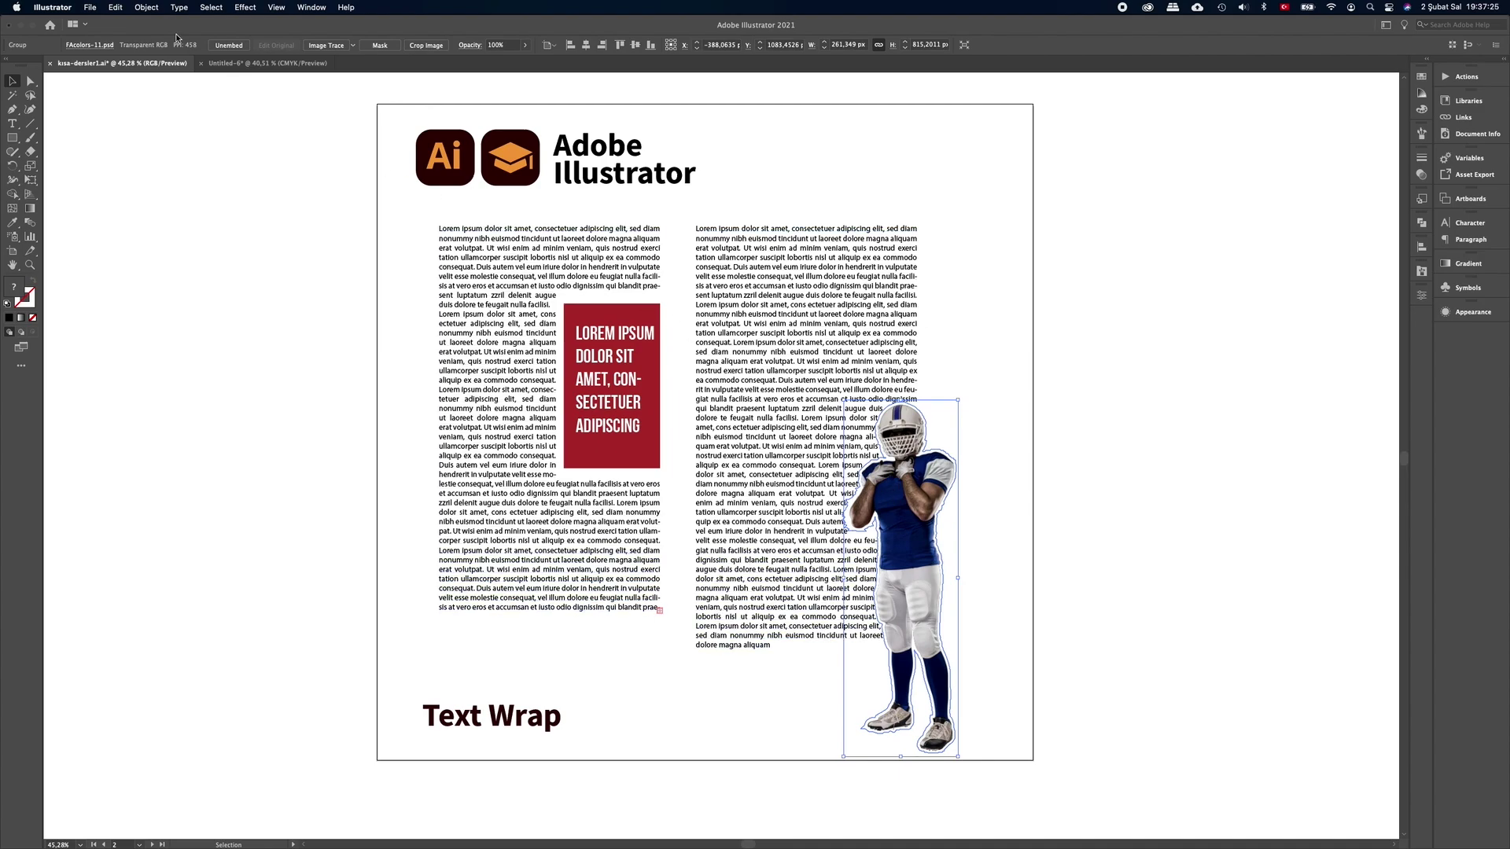
pyautogui.click(146, 7)
pyautogui.moveTo(152, 420)
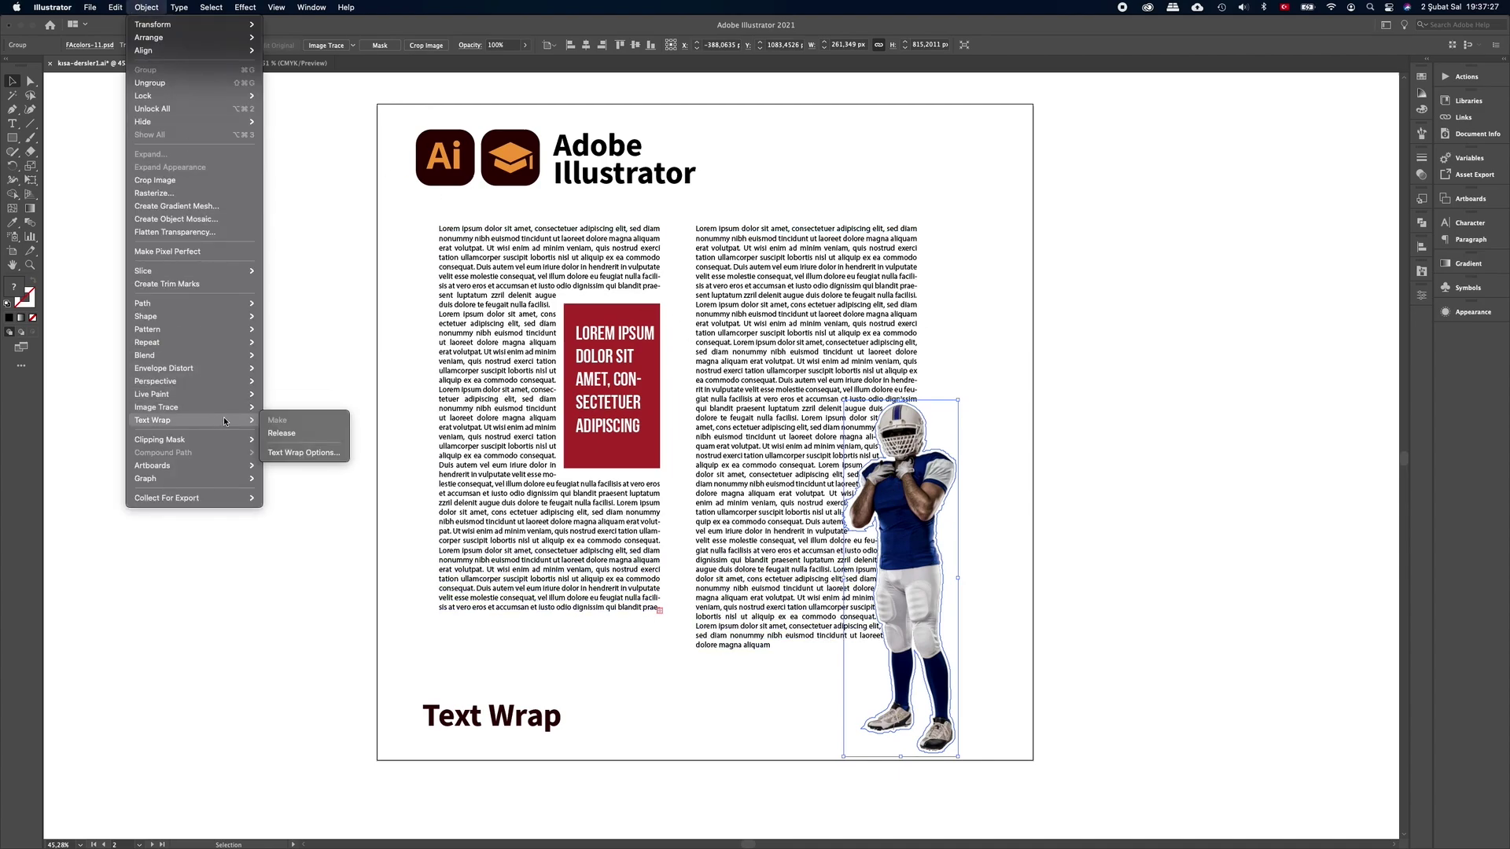
pyautogui.click(312, 453)
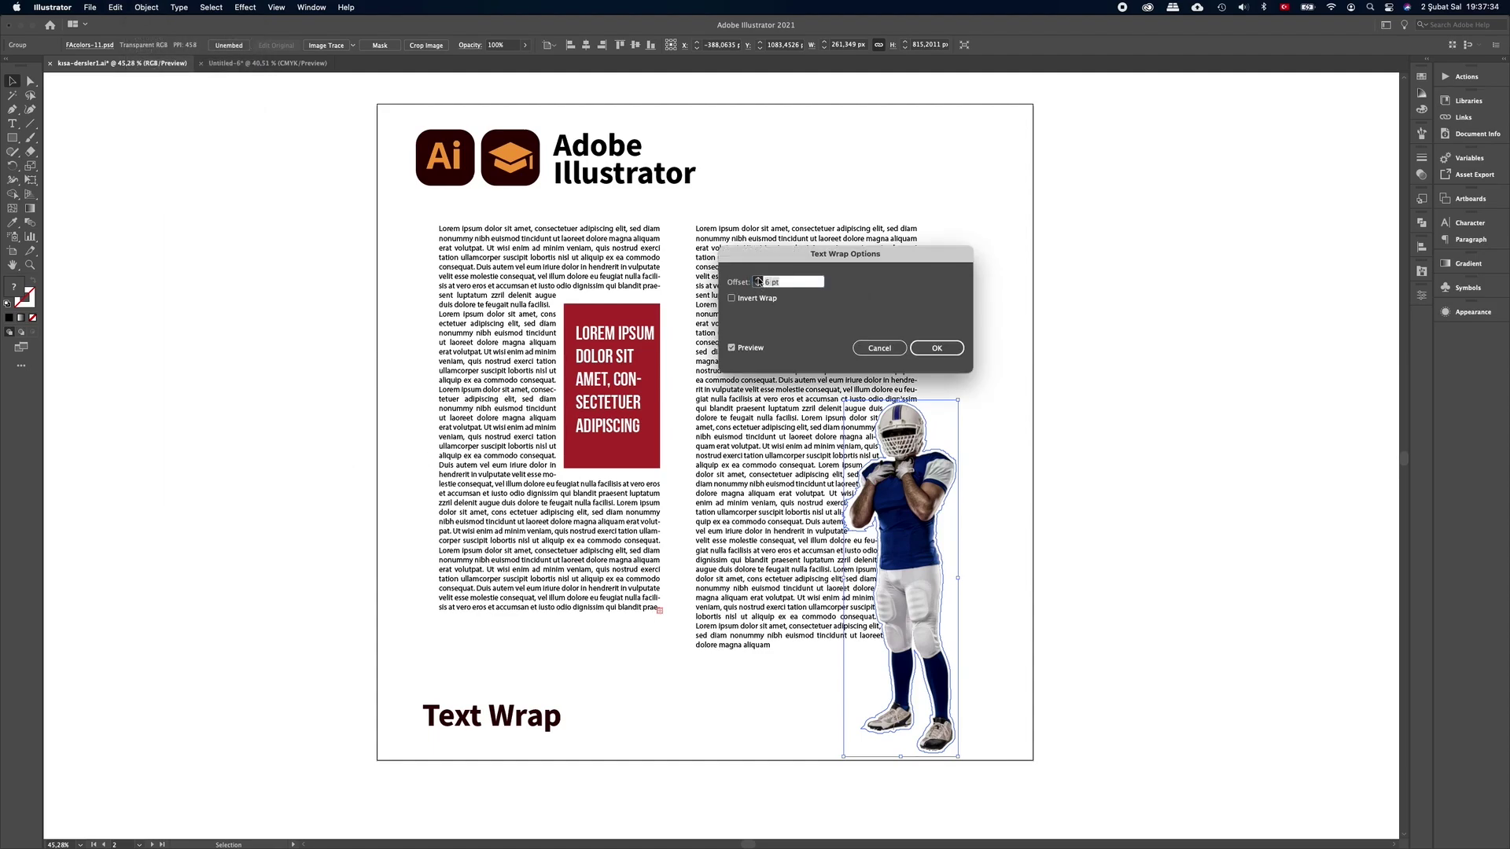
pyautogui.click(757, 279)
pyautogui.click(757, 279)
pyautogui.click(757, 279)
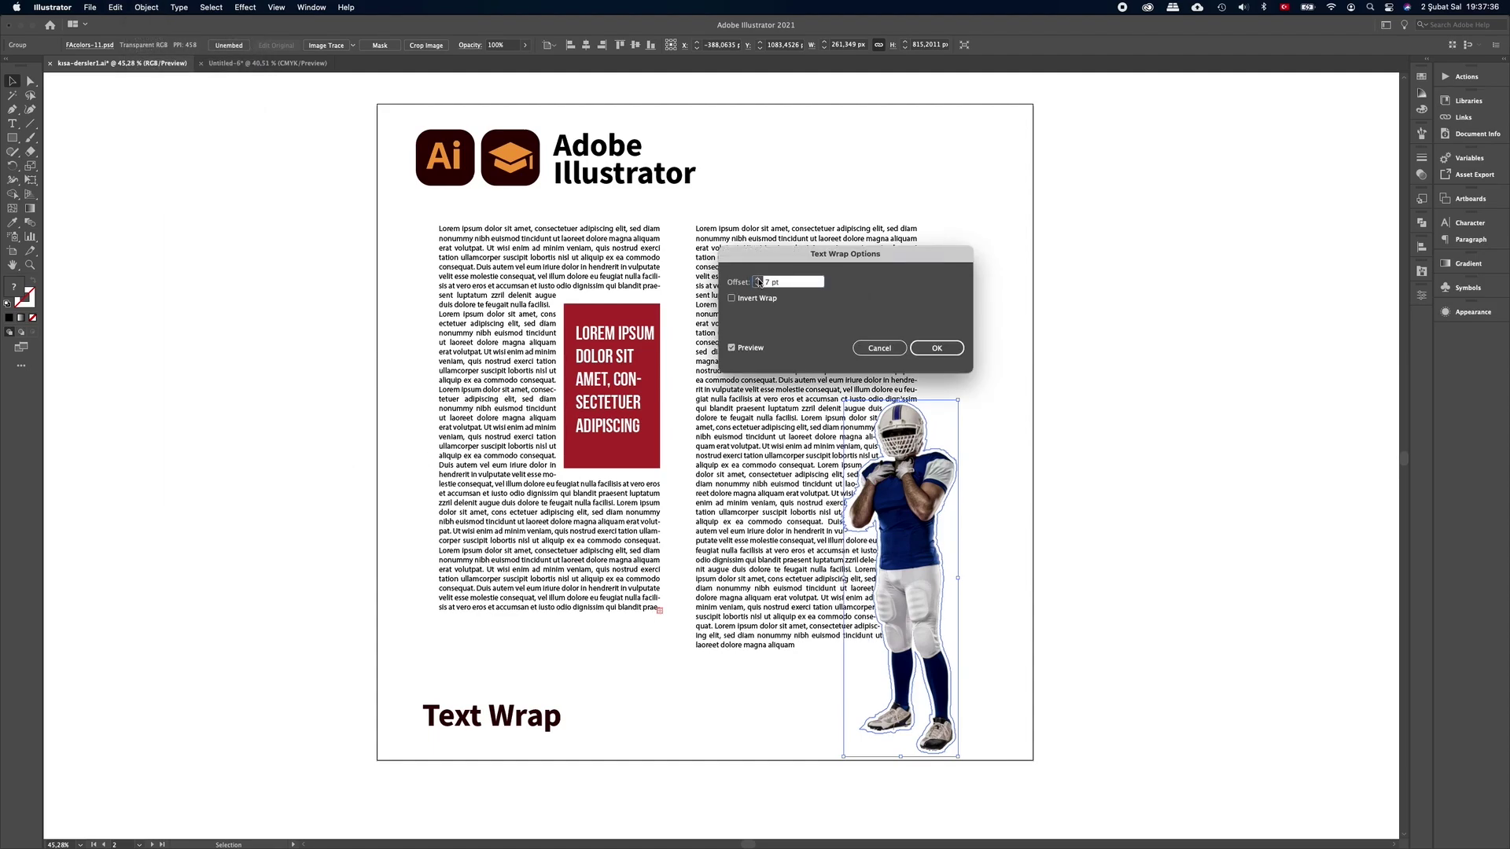
pyautogui.click(940, 348)
pyautogui.click(1069, 438)
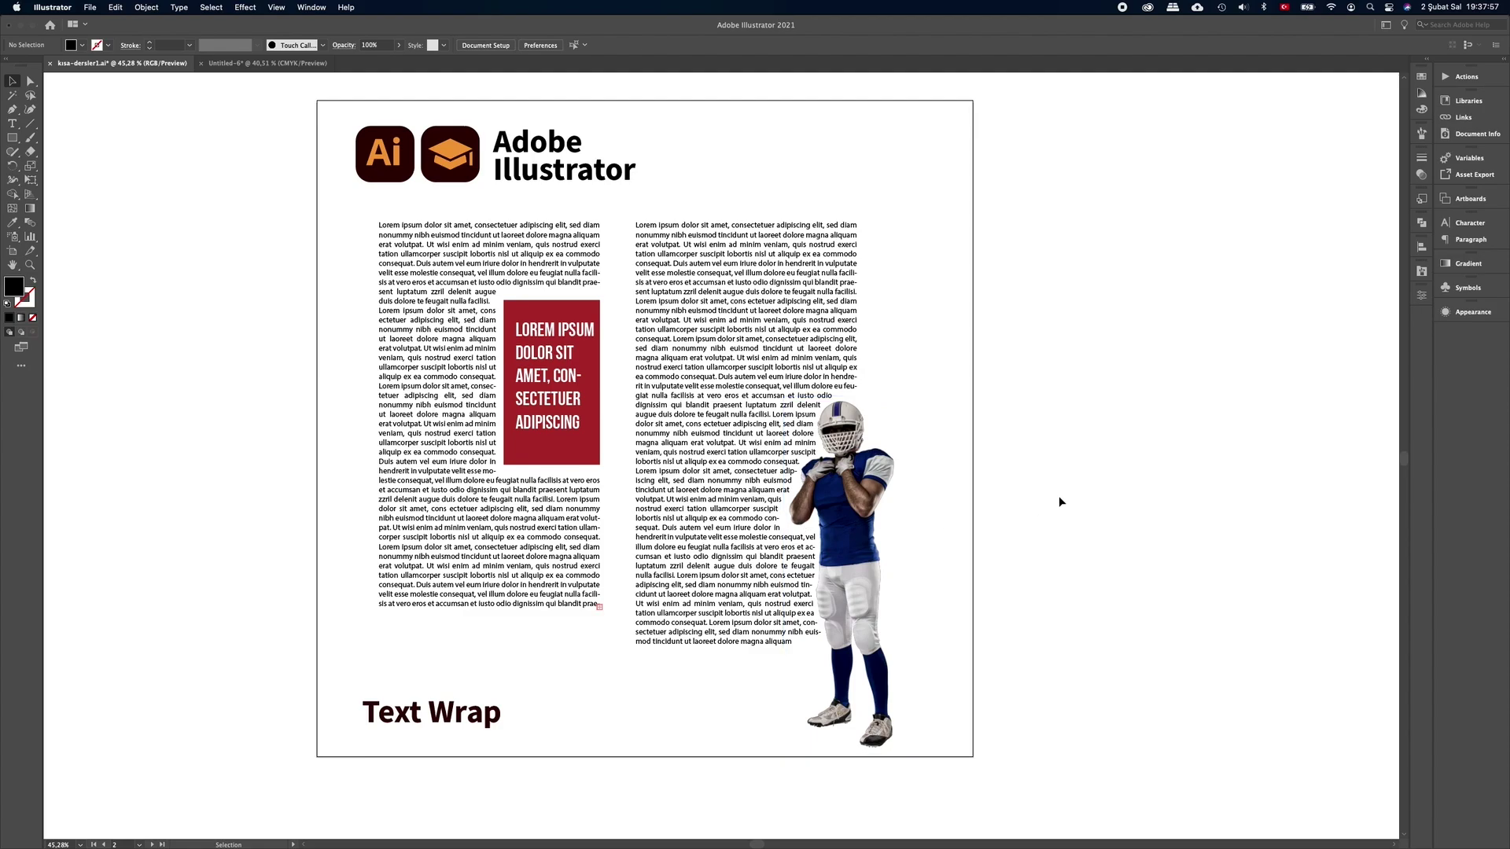
# Select the Lorem ipsum paragraph and try larger, then smaller, font sizes
pyautogui.moveTo(1187, 401); pyautogui.dragTo(650, 422)
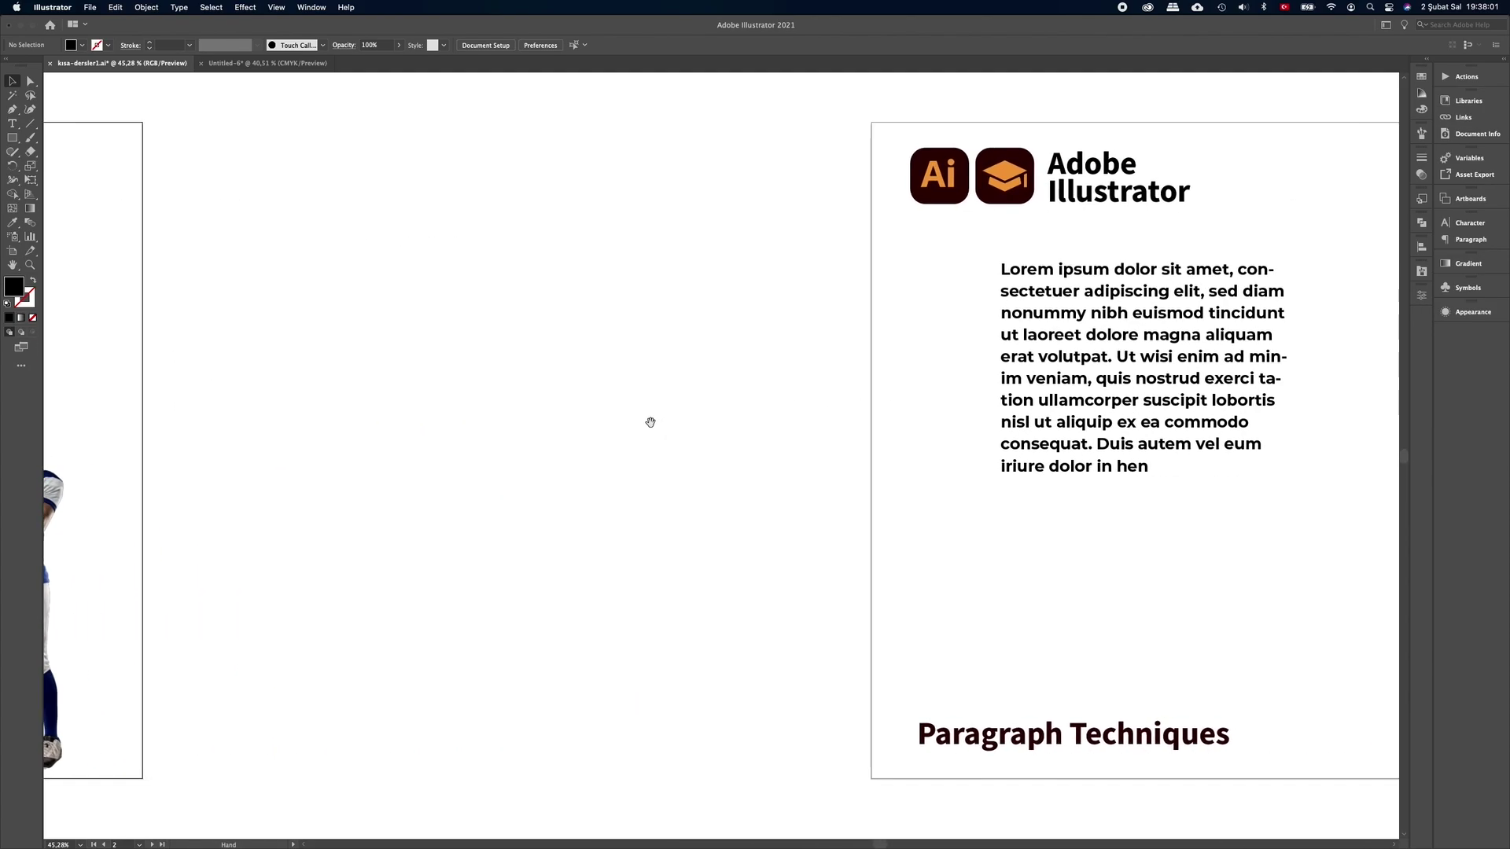
pyautogui.moveTo(826, 417); pyautogui.dragTo(627, 411)
pyautogui.moveTo(857, 471); pyautogui.dragTo(553, 476)
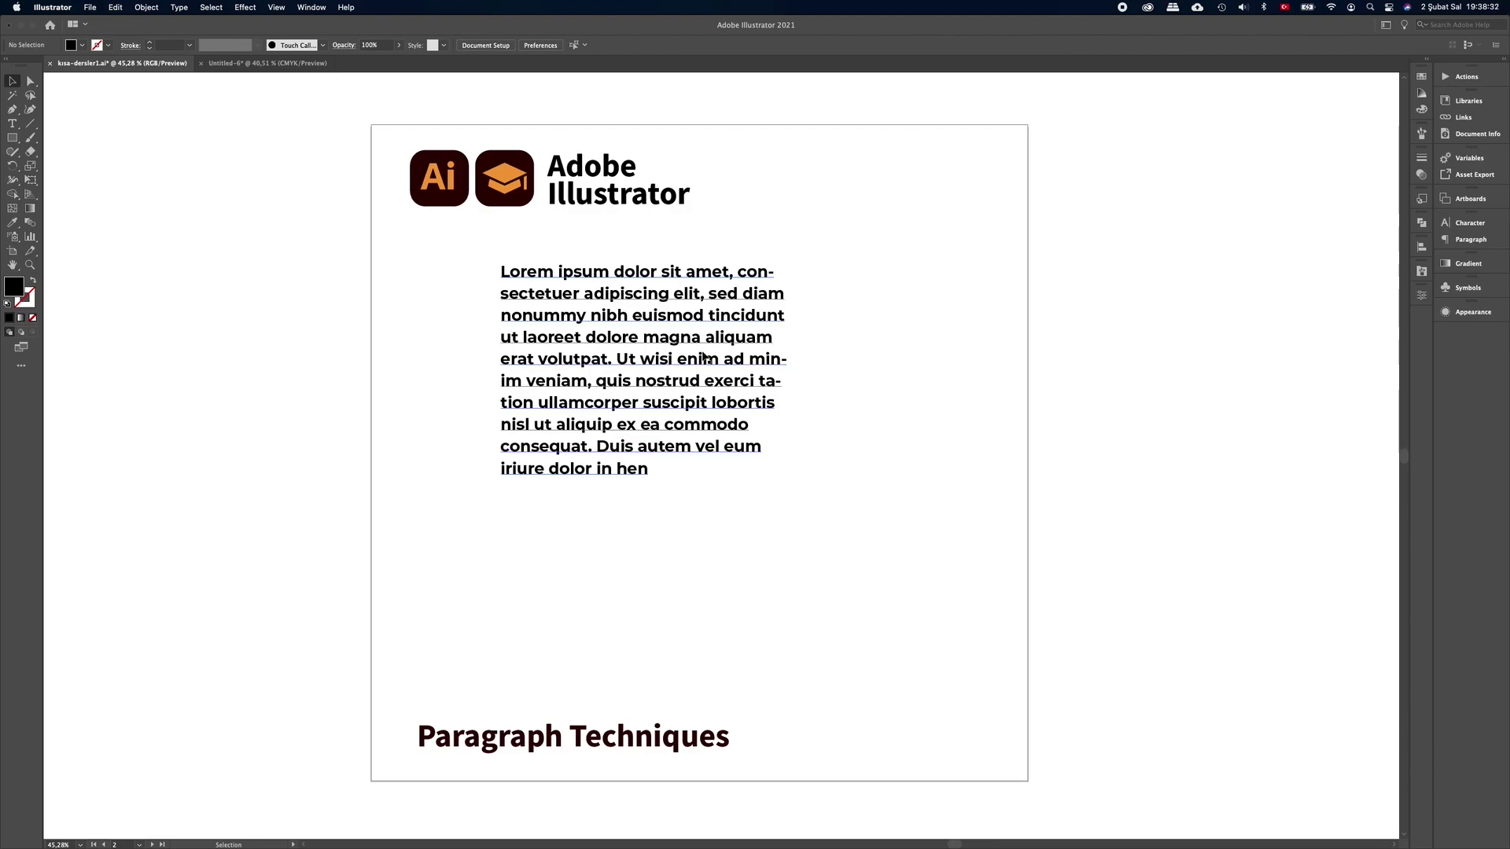
pyautogui.click(705, 358)
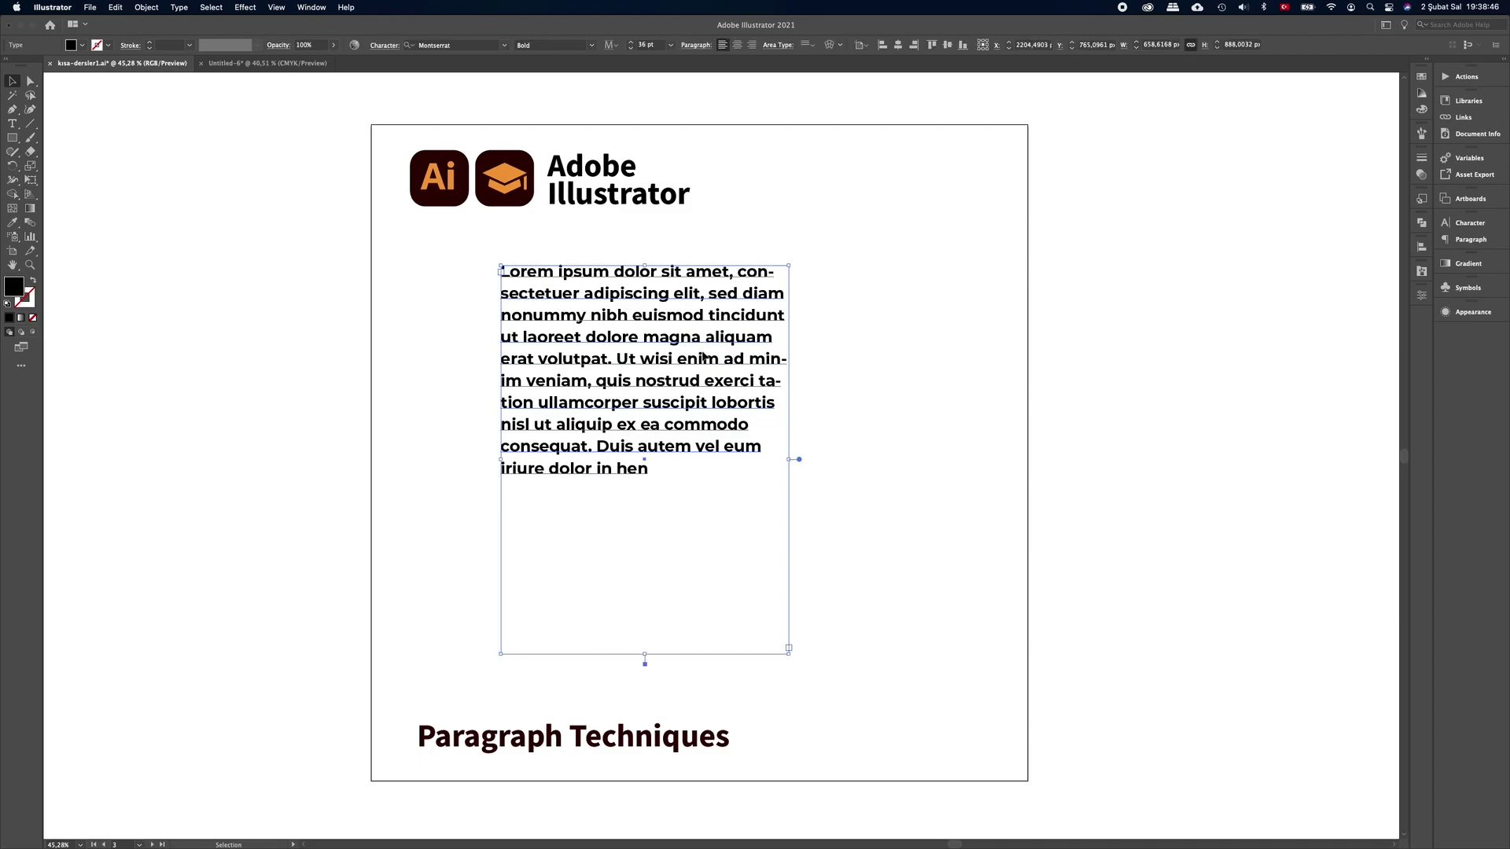
pyautogui.press('super')
pyautogui.press('super+shift+period')
pyautogui.press('super+shift+period')
pyautogui.press('super+shift+period')
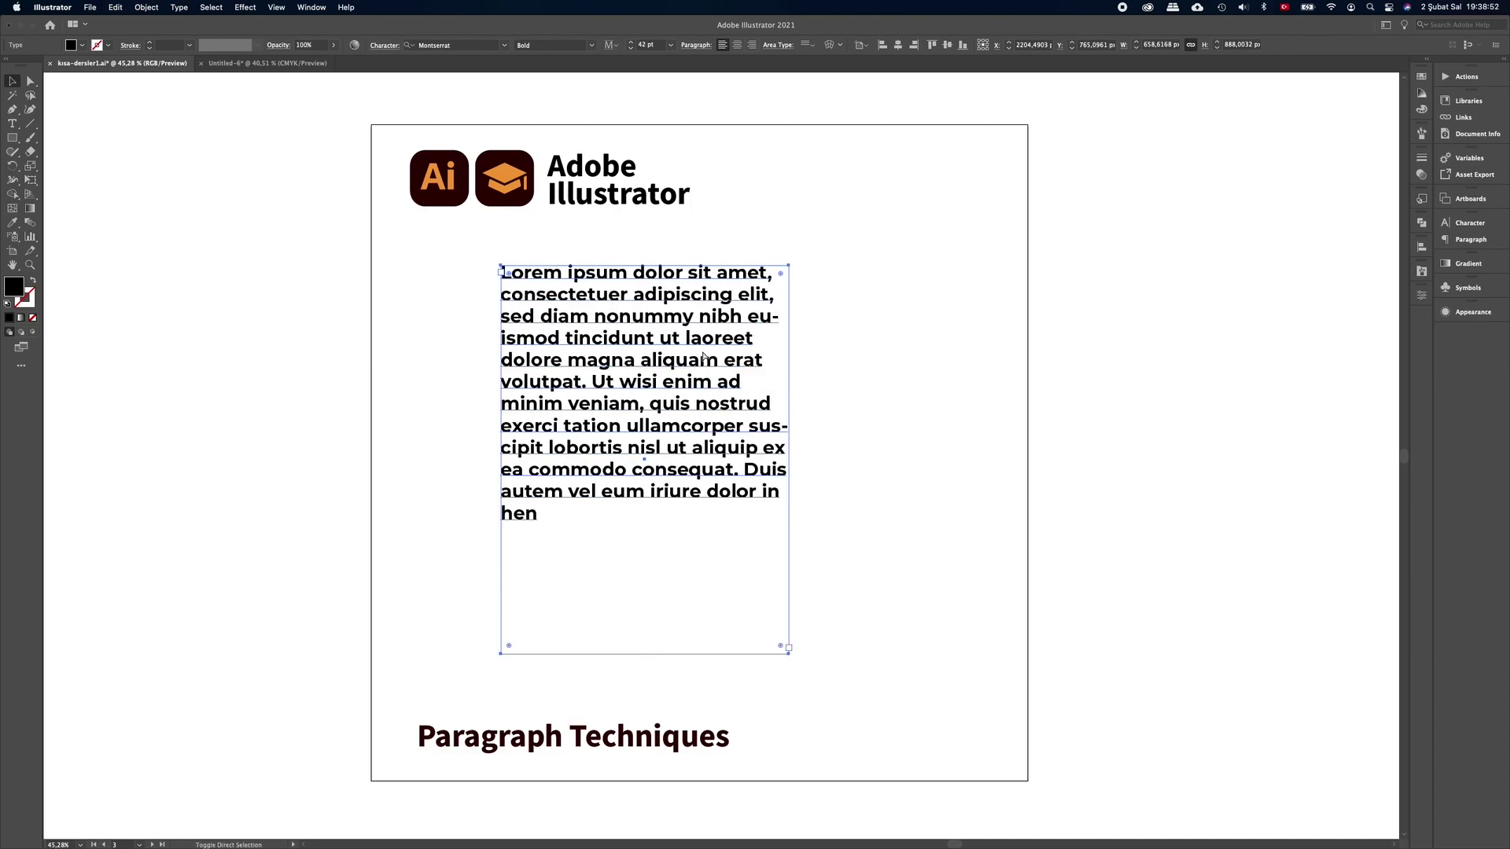
pyautogui.press('super+shift+period')
pyautogui.press('super+shift+period')
pyautogui.press('super+shift+period')
pyautogui.press('super+shift+period')
pyautogui.press('super+shift+period')
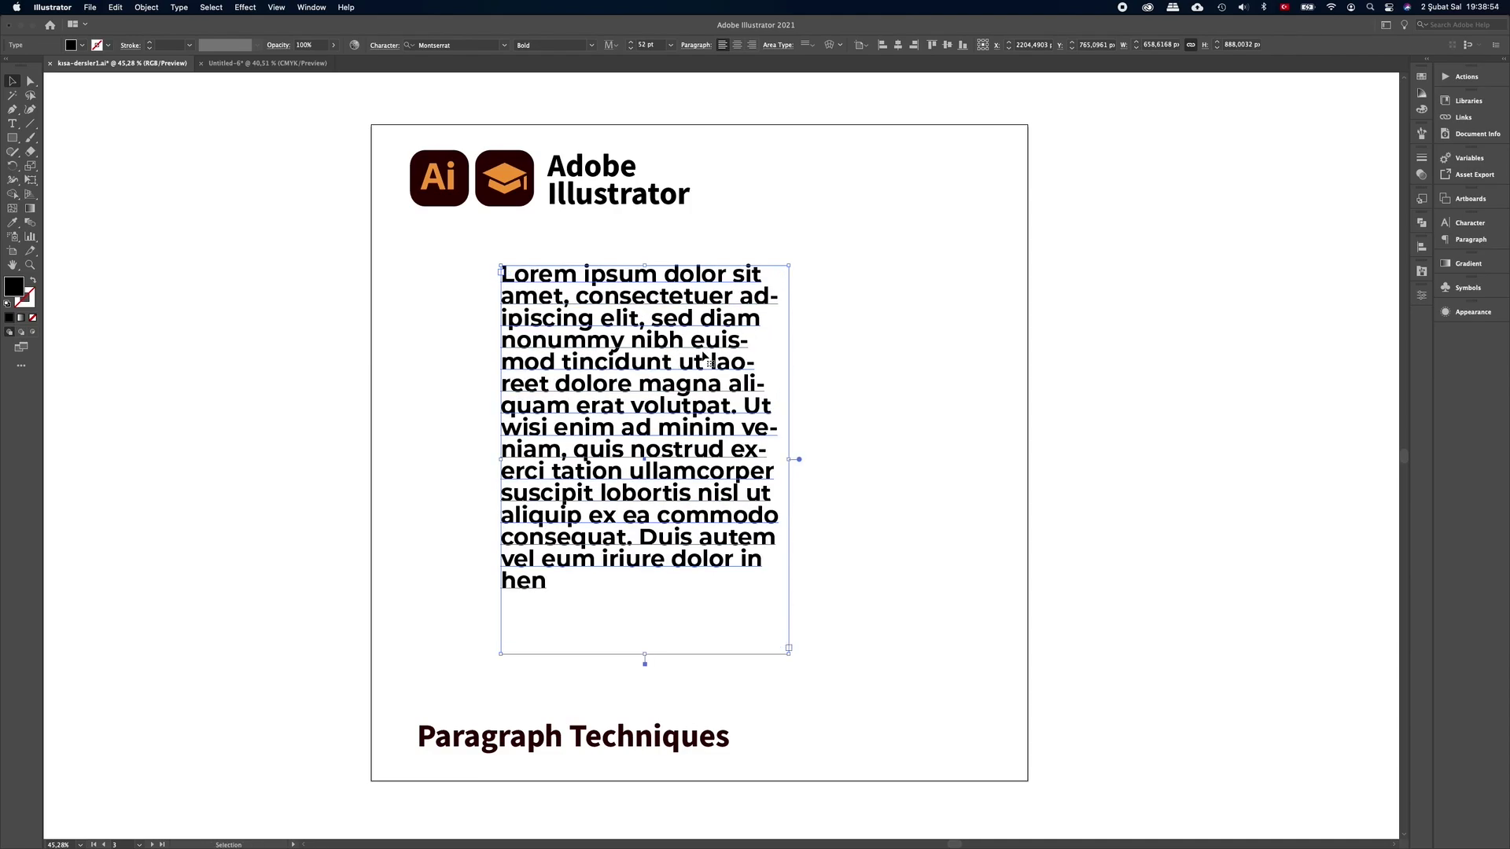
pyautogui.press('super')
pyautogui.press('super+shift+comma')
pyautogui.press('super+shift+comma')
pyautogui.press('super+shift+comma')
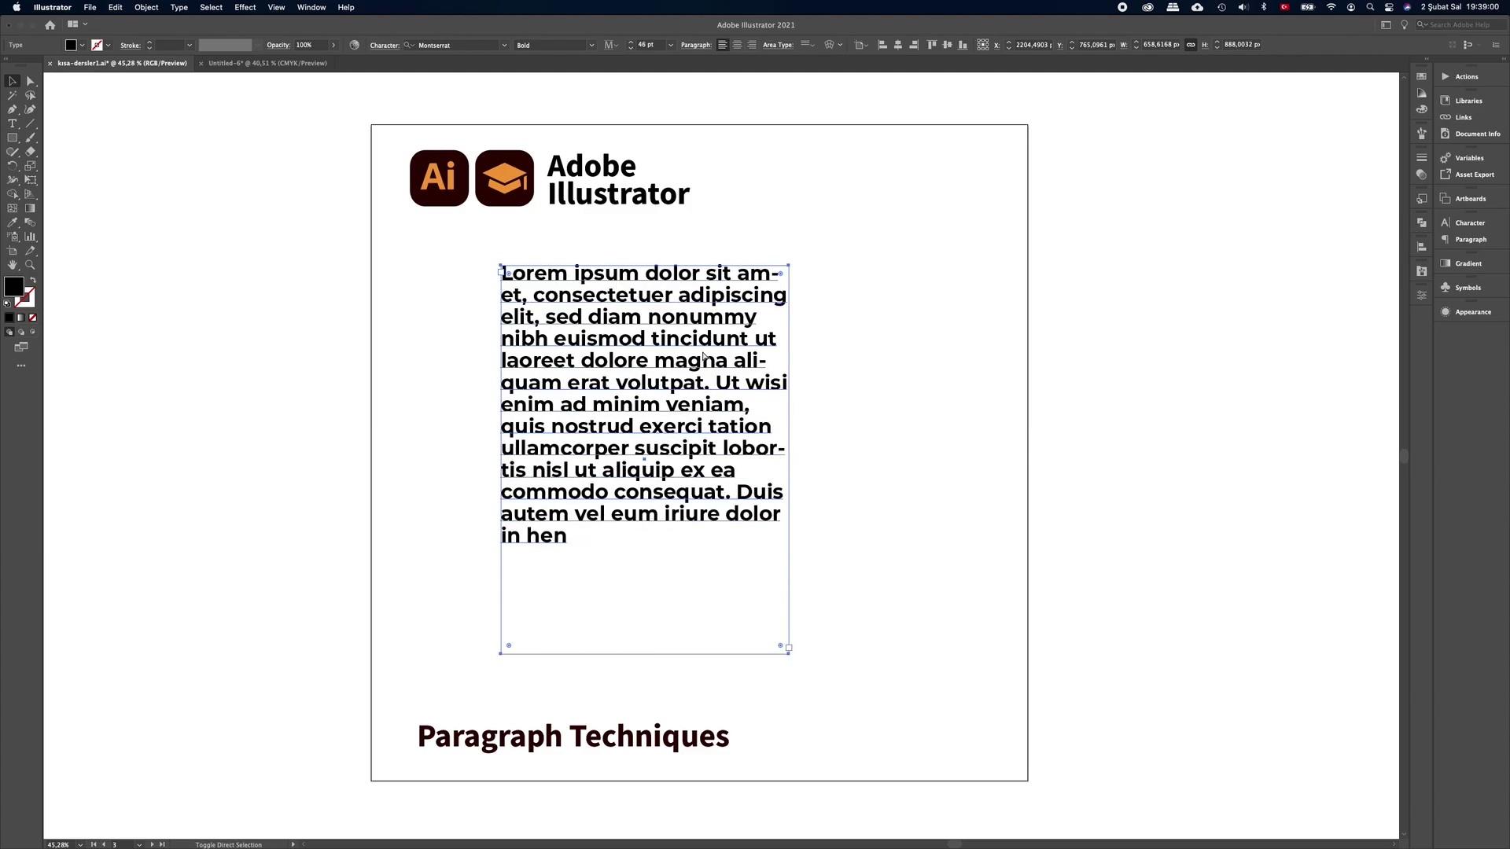
pyautogui.press('super+shift+comma')
pyautogui.press('super+shift+comma')
pyautogui.press('super+shift+comma')
pyautogui.press('super+shift+comma')
pyautogui.press('super+shift+comma')
pyautogui.press('super+shift+comma')
pyautogui.press('super+shift+comma')
pyautogui.press('super+shift+comma')
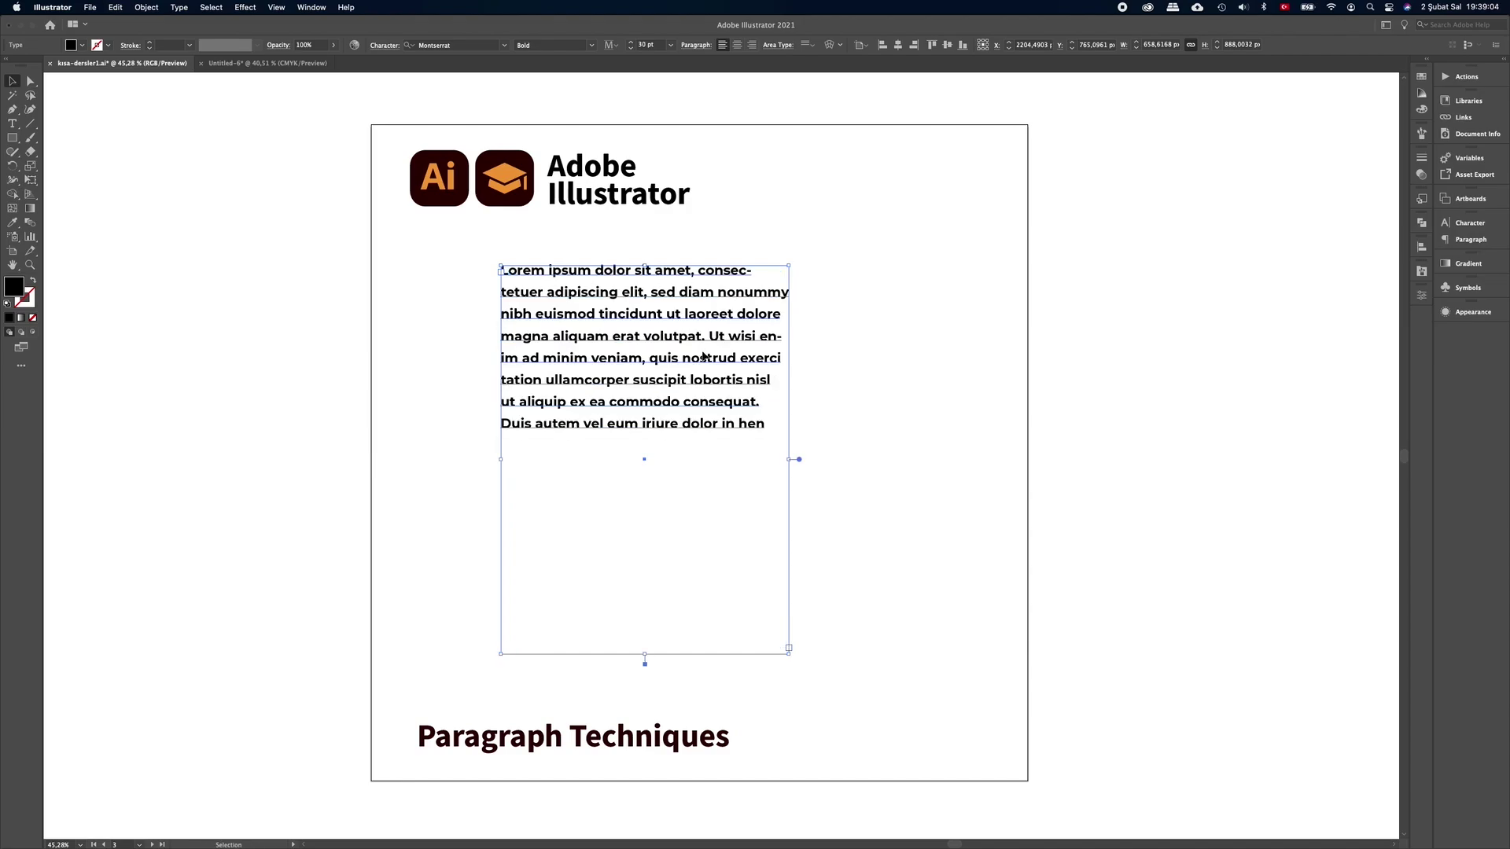
# Test looser leading, bring it back, then tighten the paragraph's tracking
pyautogui.hotkey('alt', 'Down')
pyautogui.hotkey('alt', 'Down')
pyautogui.hotkey('alt', 'Down')
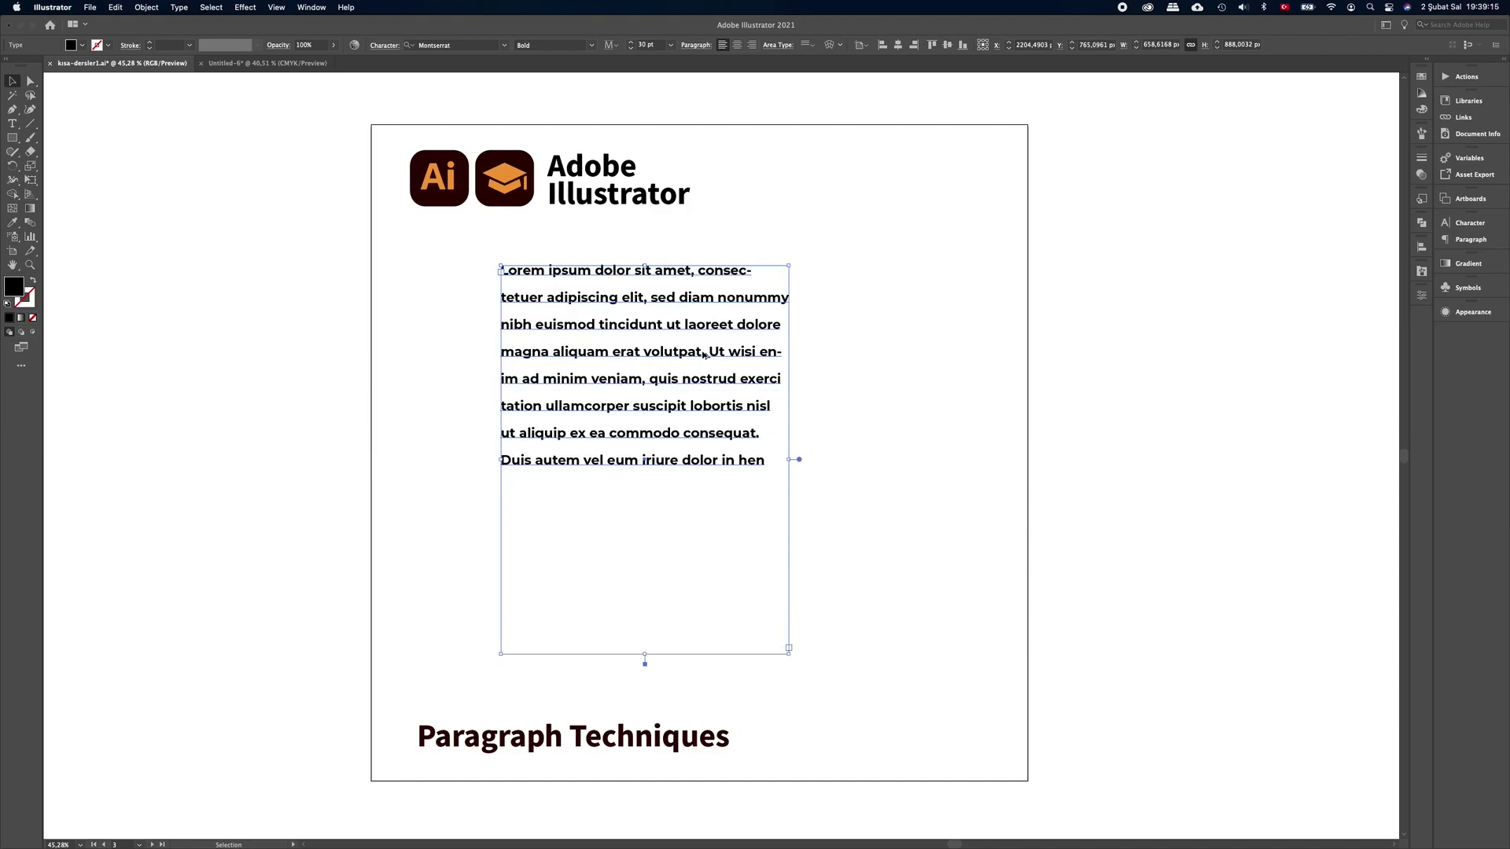
pyautogui.hotkey('alt', 'Down')
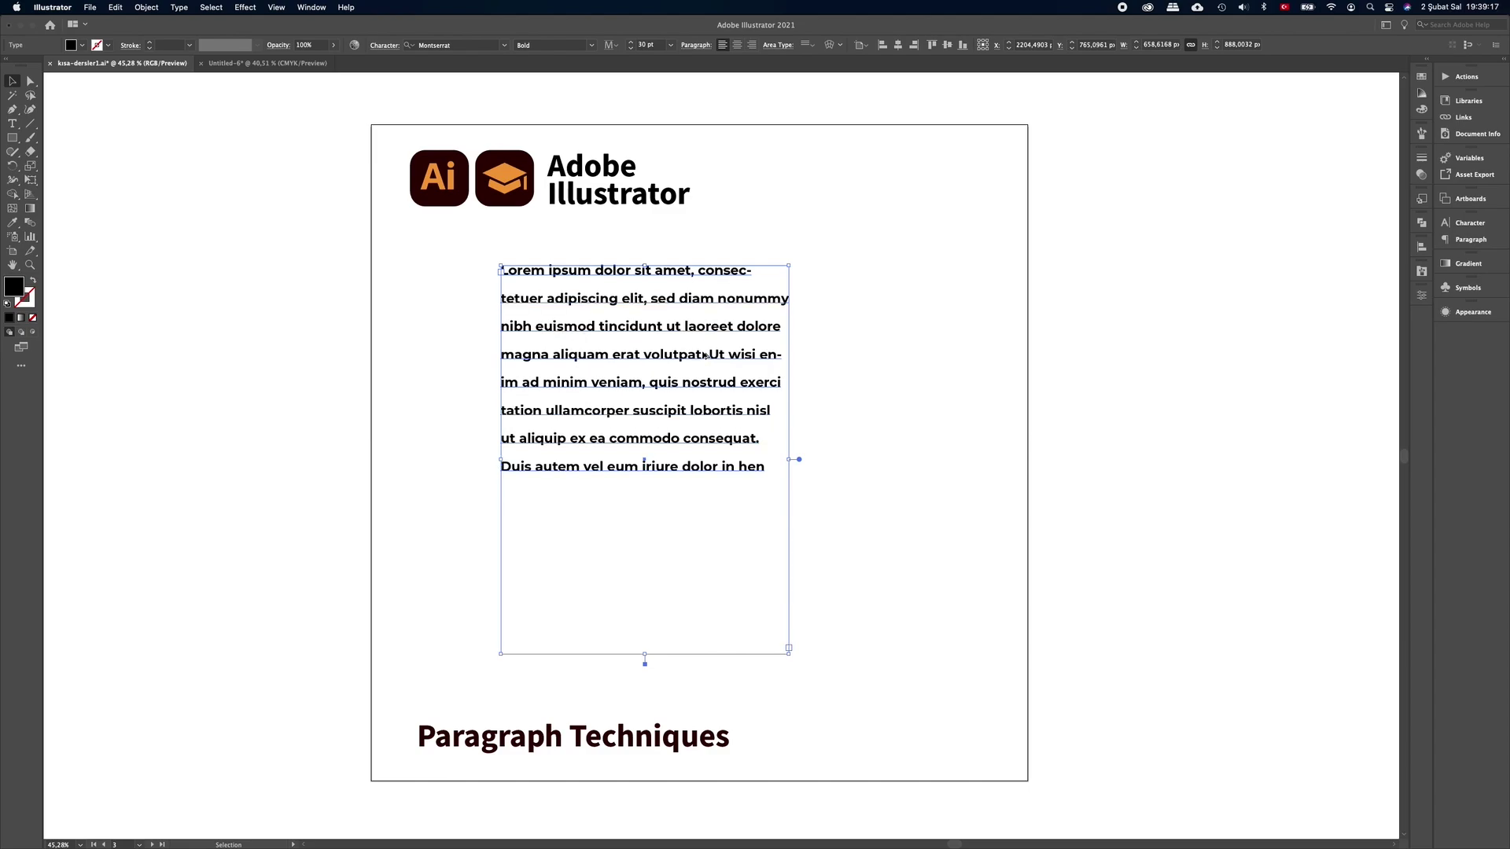
pyautogui.hotkey('alt', 'Down')
pyautogui.hotkey('alt', 'Down')
pyautogui.hotkey('alt', 'Down')
pyautogui.hotkey('alt', 'Down')
pyautogui.hotkey('alt', 'Down')
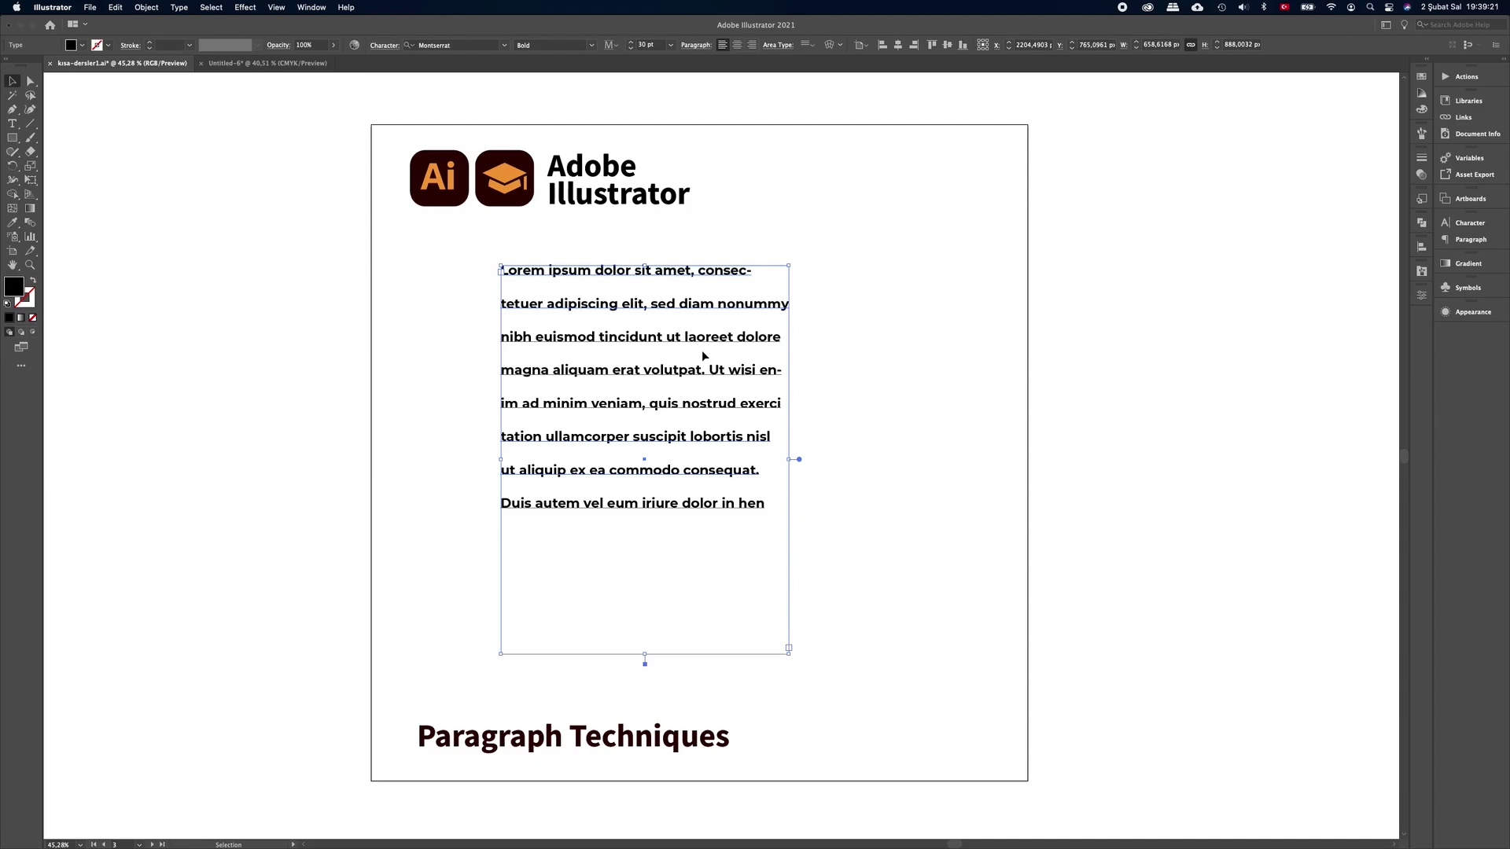
pyautogui.hotkey('alt', 'Up')
pyautogui.hotkey('alt', 'Up')
pyautogui.hotkey('alt', 'Up')
pyautogui.hotkey('alt', 'Up')
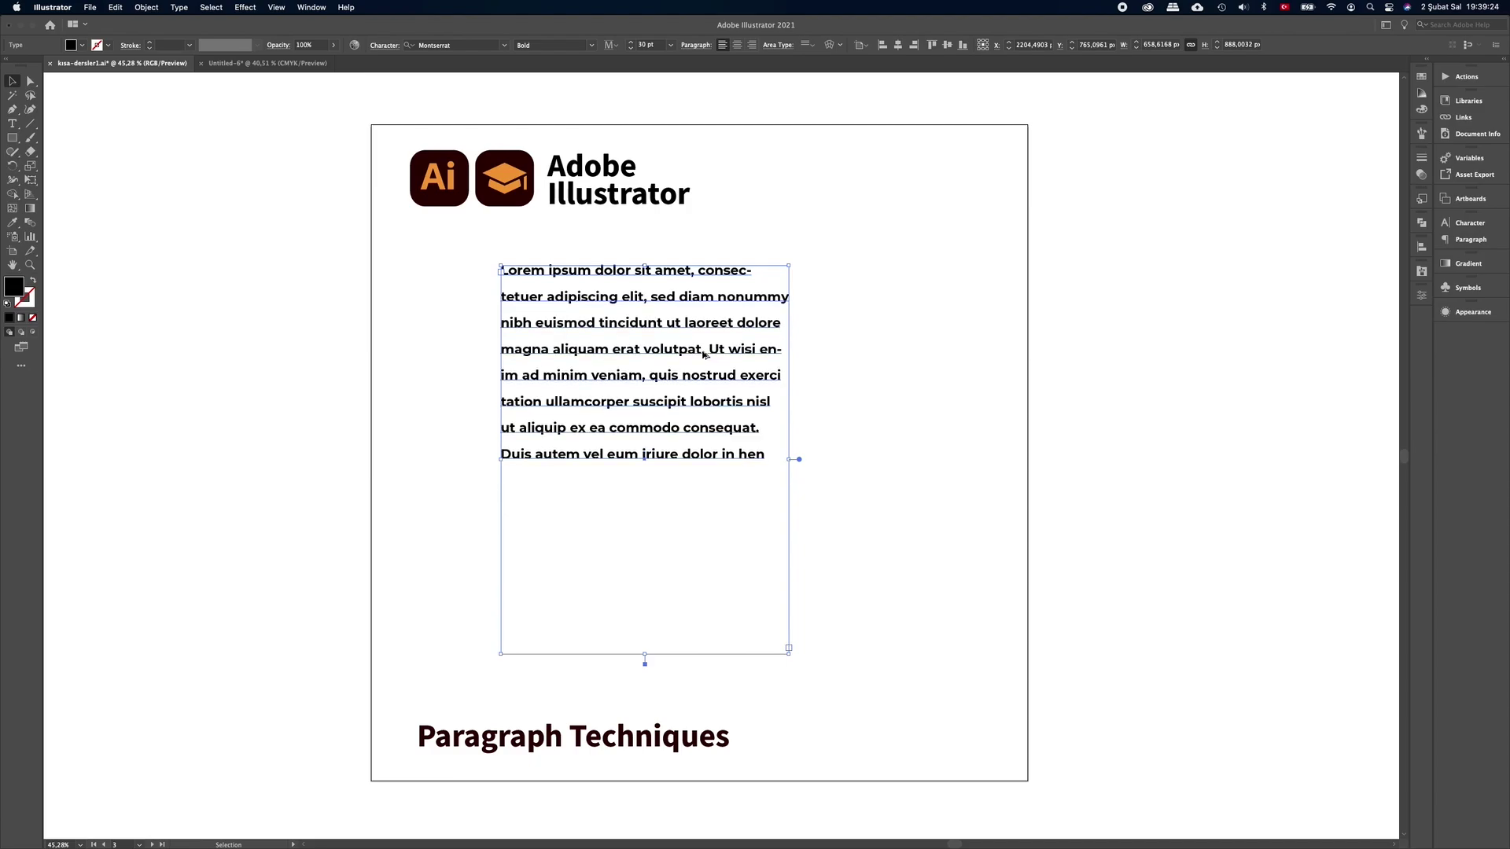
pyautogui.hotkey('alt', 'Up')
pyautogui.hotkey('alt', 'Up')
pyautogui.hotkey('alt', 'Up')
pyautogui.hotkey('alt', 'Up')
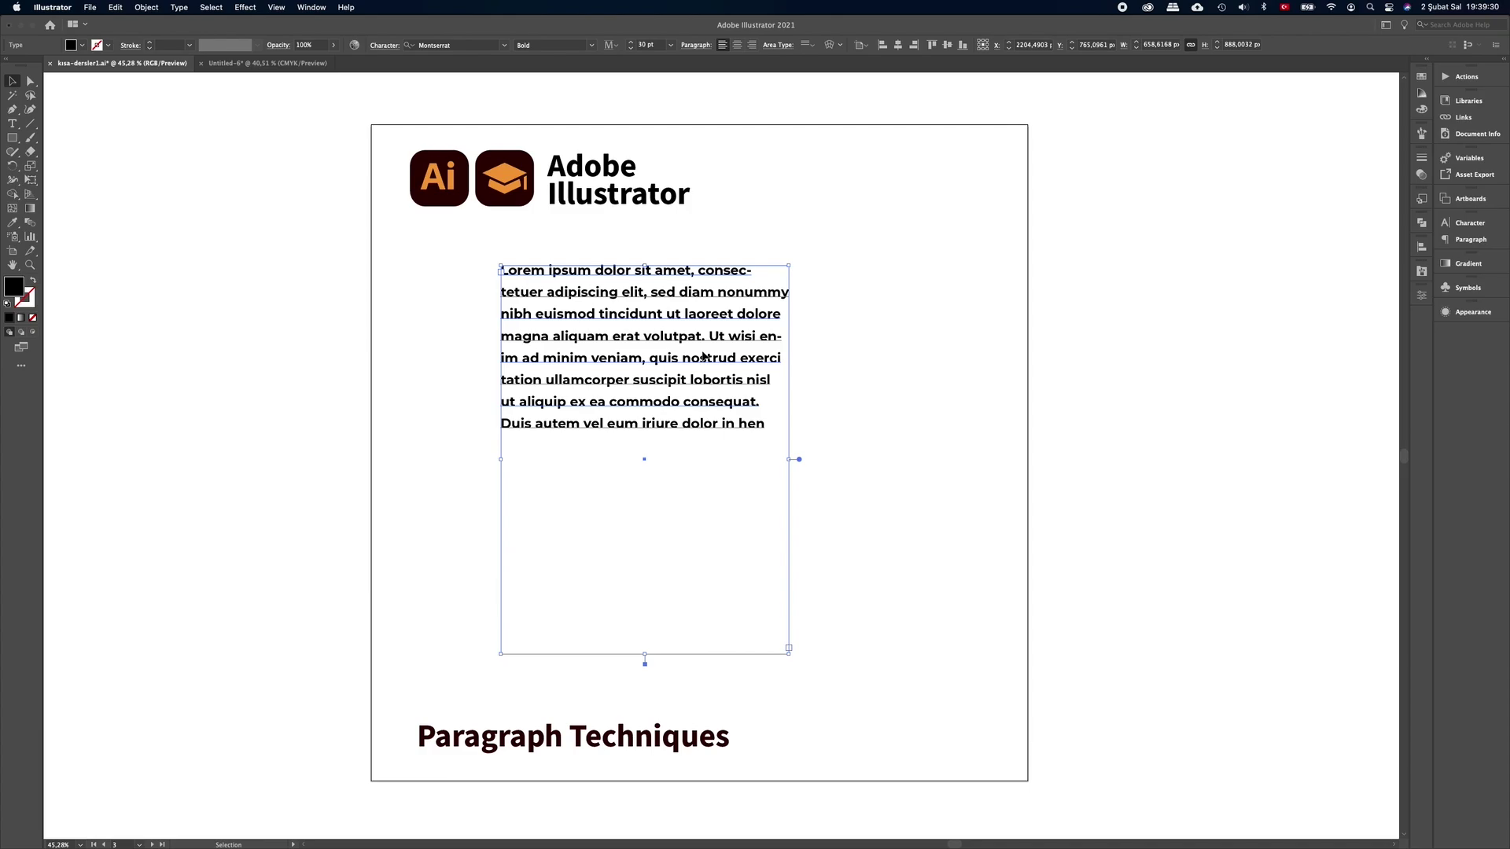
pyautogui.hotkey('alt', 'Right')
pyautogui.hotkey('alt', 'Right')
pyautogui.hotkey('alt', 'Right')
pyautogui.hotkey('alt', 'Right')
pyautogui.hotkey('alt', 'Right')
pyautogui.hotkey('alt', 'Right')
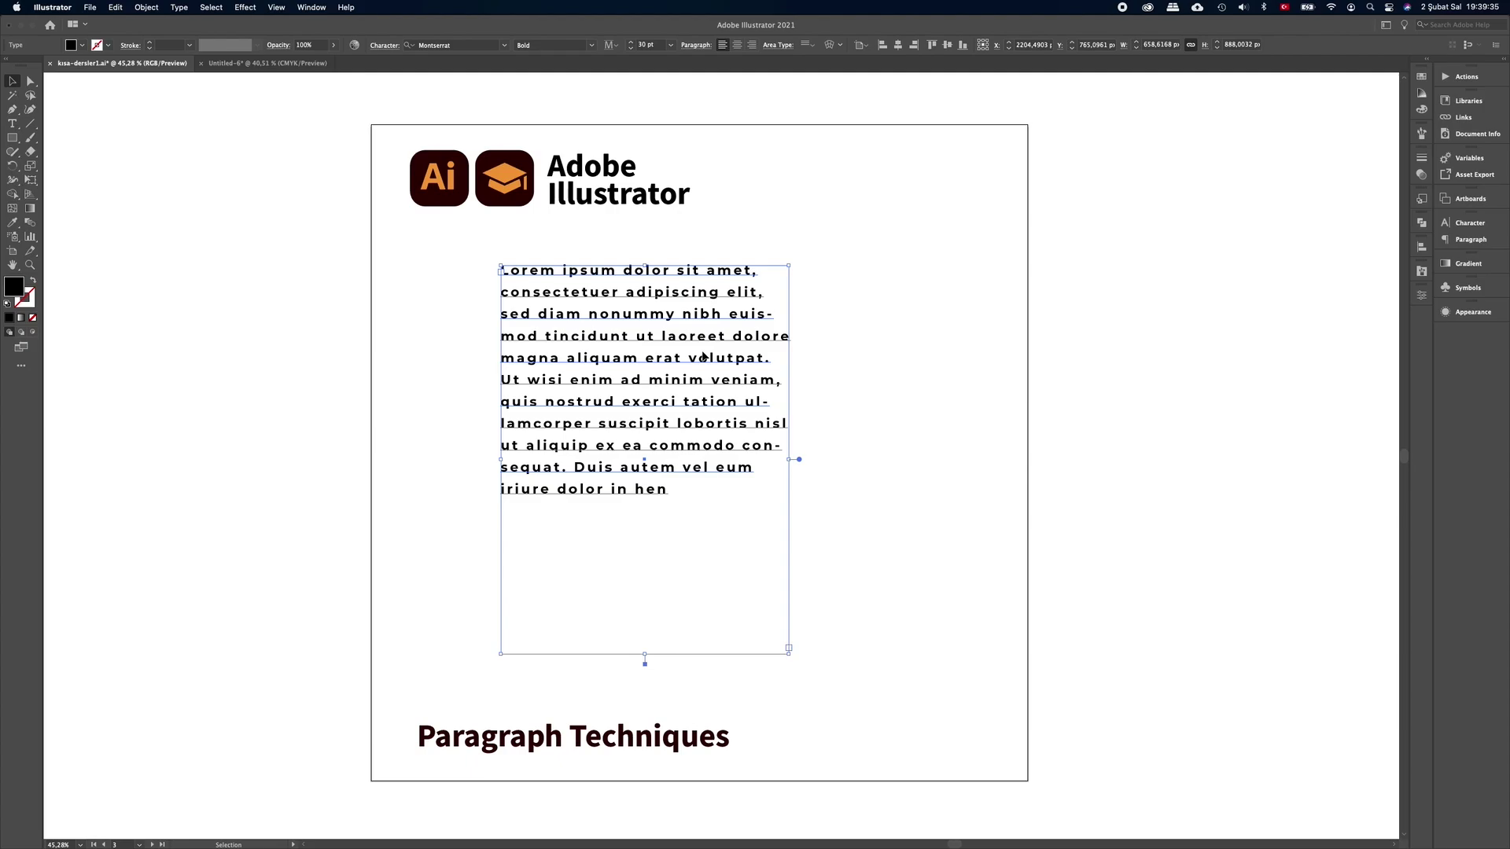
pyautogui.hotkey('alt', 'Left')
pyautogui.hotkey('alt', 'Left')
pyautogui.hotkey('alt', 'Left')
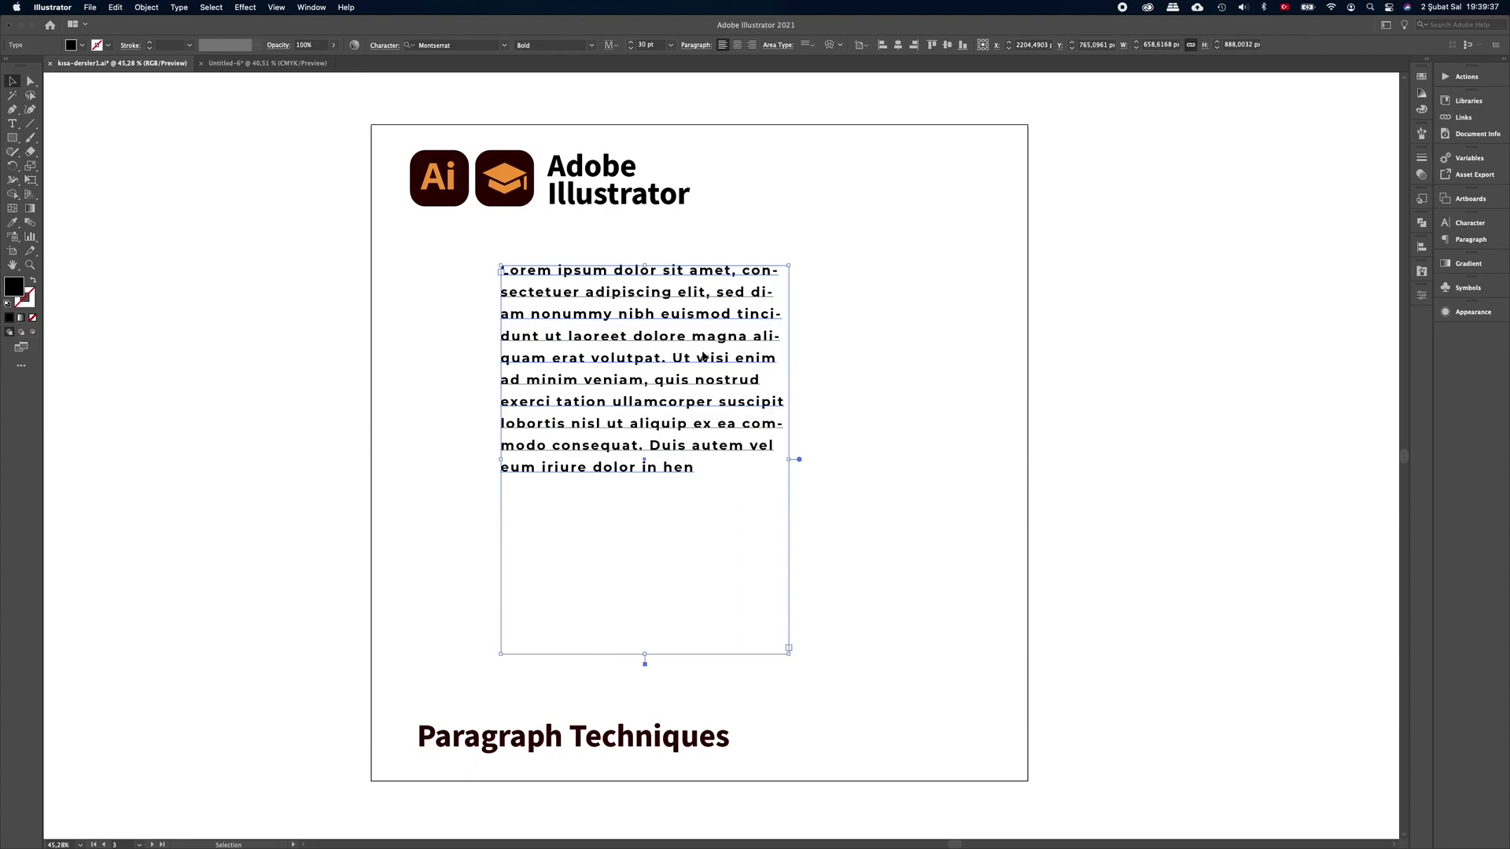
pyautogui.hotkey('alt', 'Left')
pyautogui.hotkey('alt', 'Left')
pyautogui.hotkey('alt', 'Left')
pyautogui.hotkey('alt', 'Left')
pyautogui.hotkey('alt', 'Left')
pyautogui.hotkey('alt', 'Left')
pyautogui.hotkey('alt', 'Left')
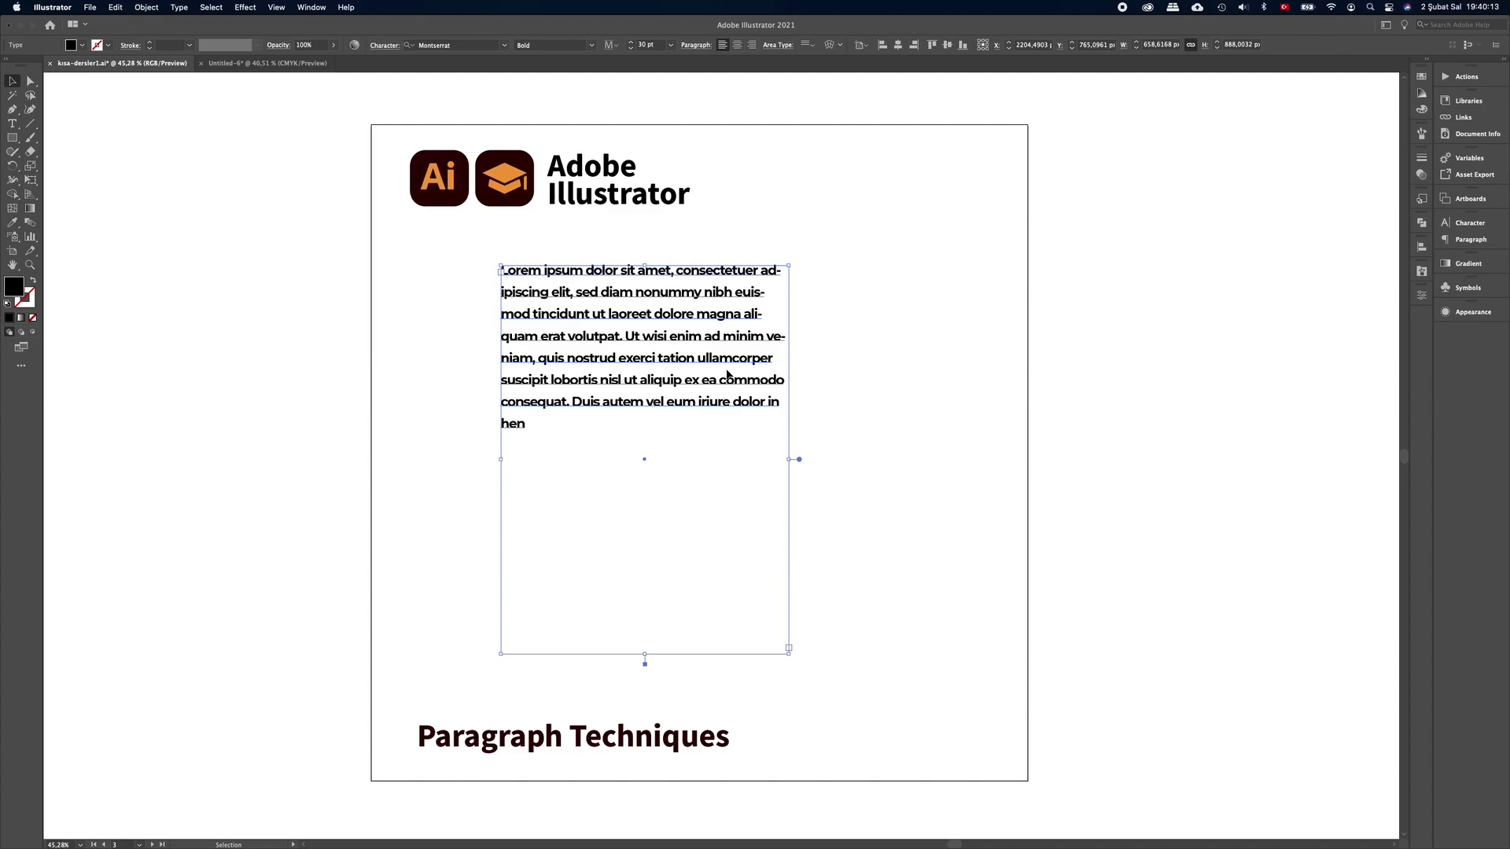
# Move the old paragraph to the pasteboard and draw a new text frame styled Montserrat Bold
pyautogui.moveTo(744, 361); pyautogui.dragTo(284, 325)
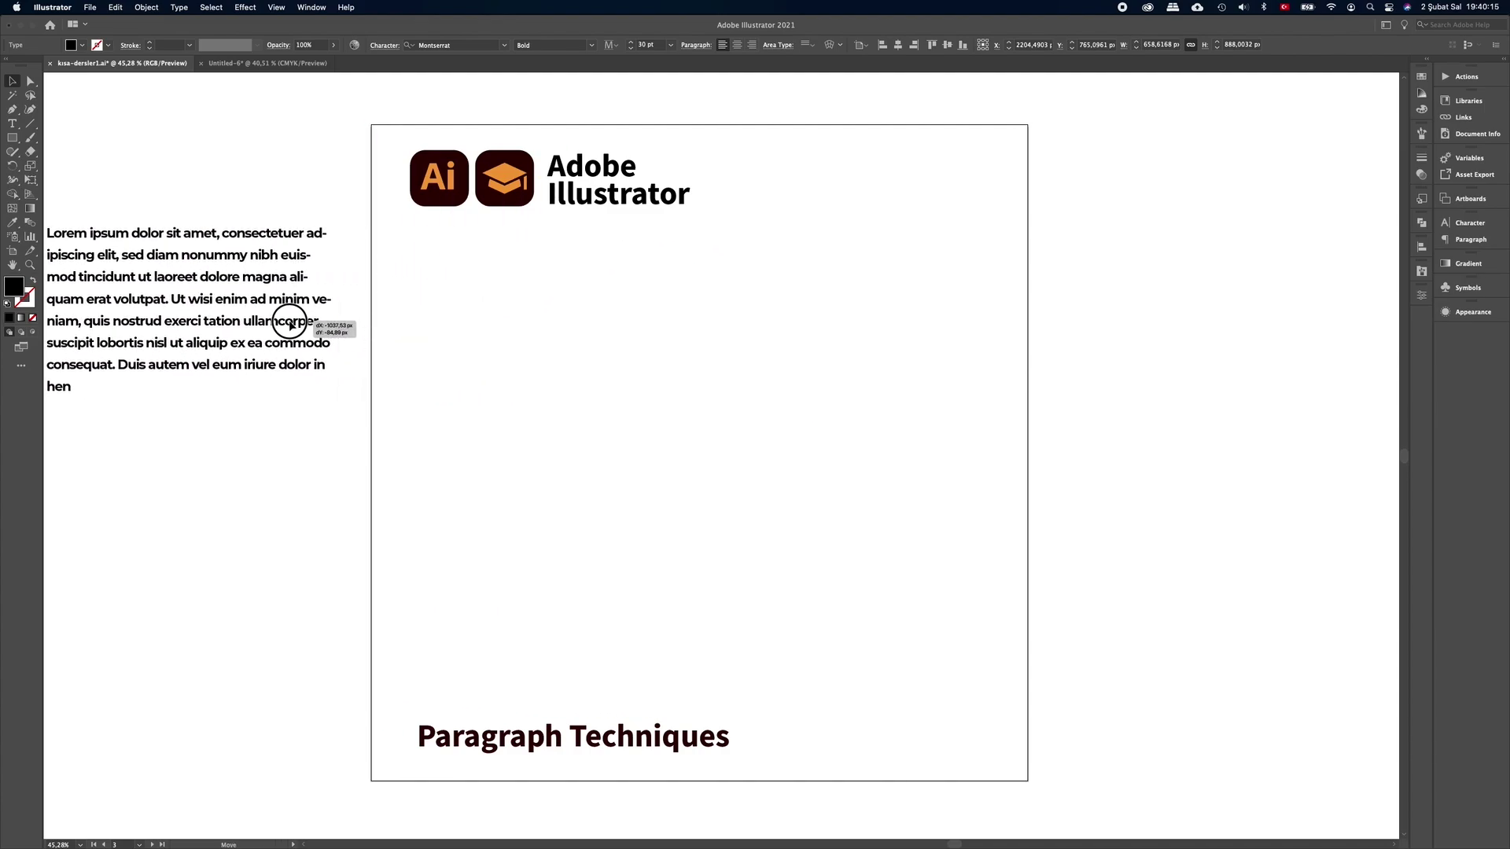
pyautogui.click(12, 123)
pyautogui.moveTo(457, 266); pyautogui.dragTo(883, 669)
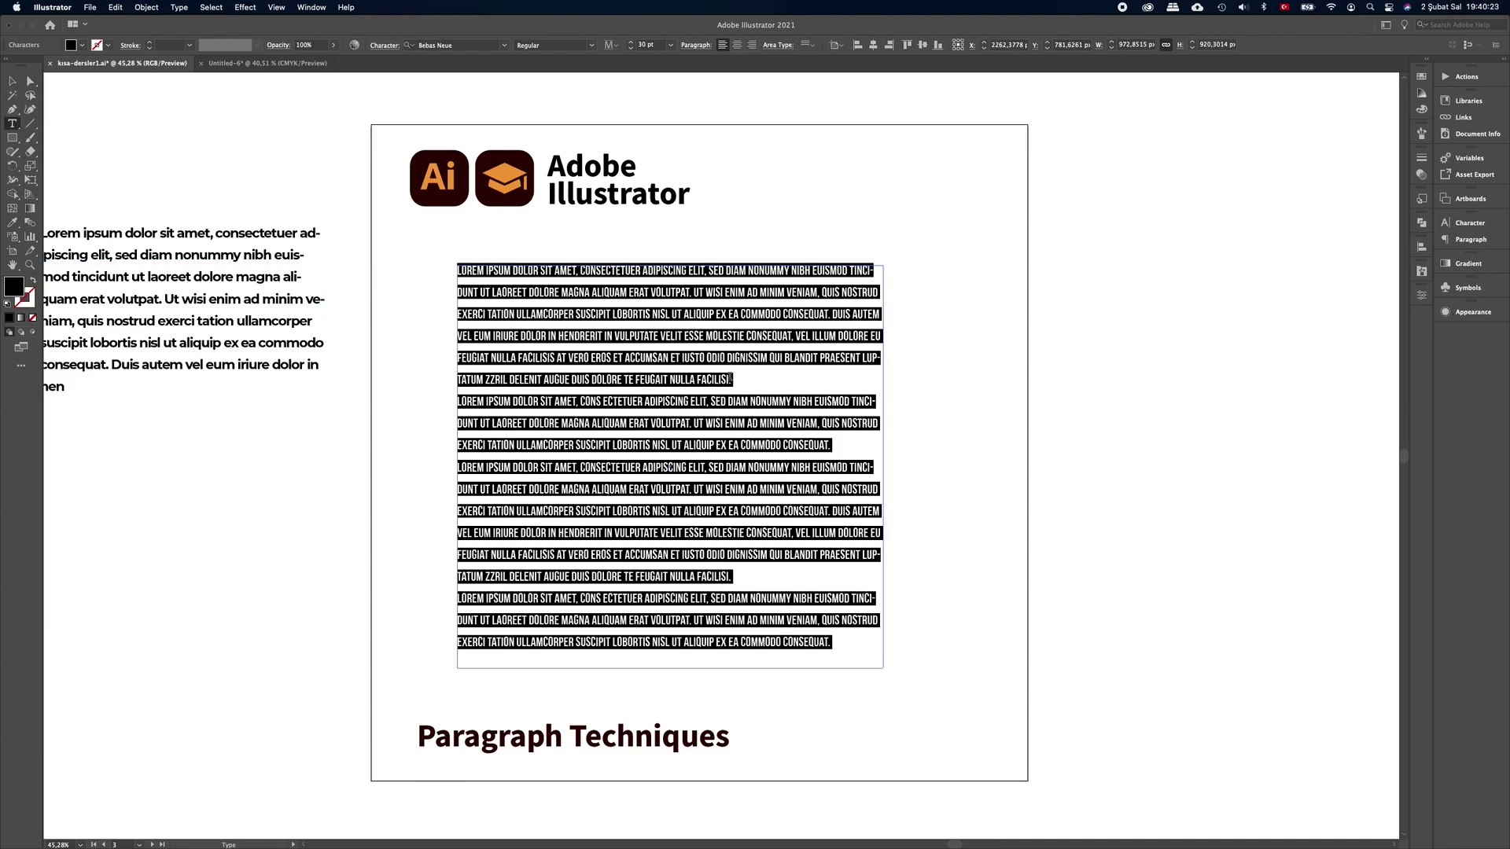
pyautogui.click(13, 224)
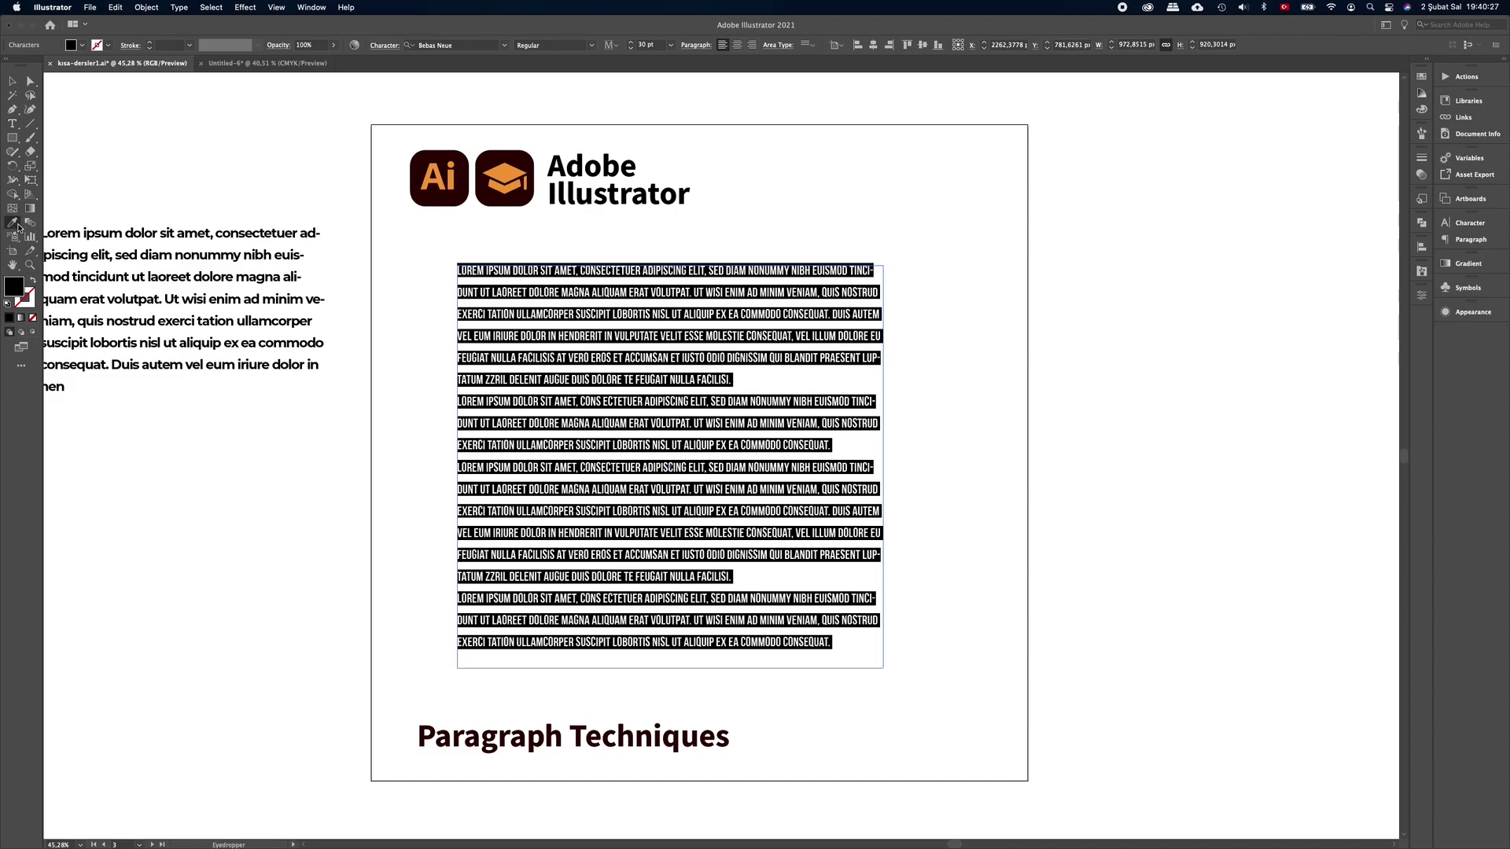
pyautogui.click(227, 256)
pyautogui.press('v')
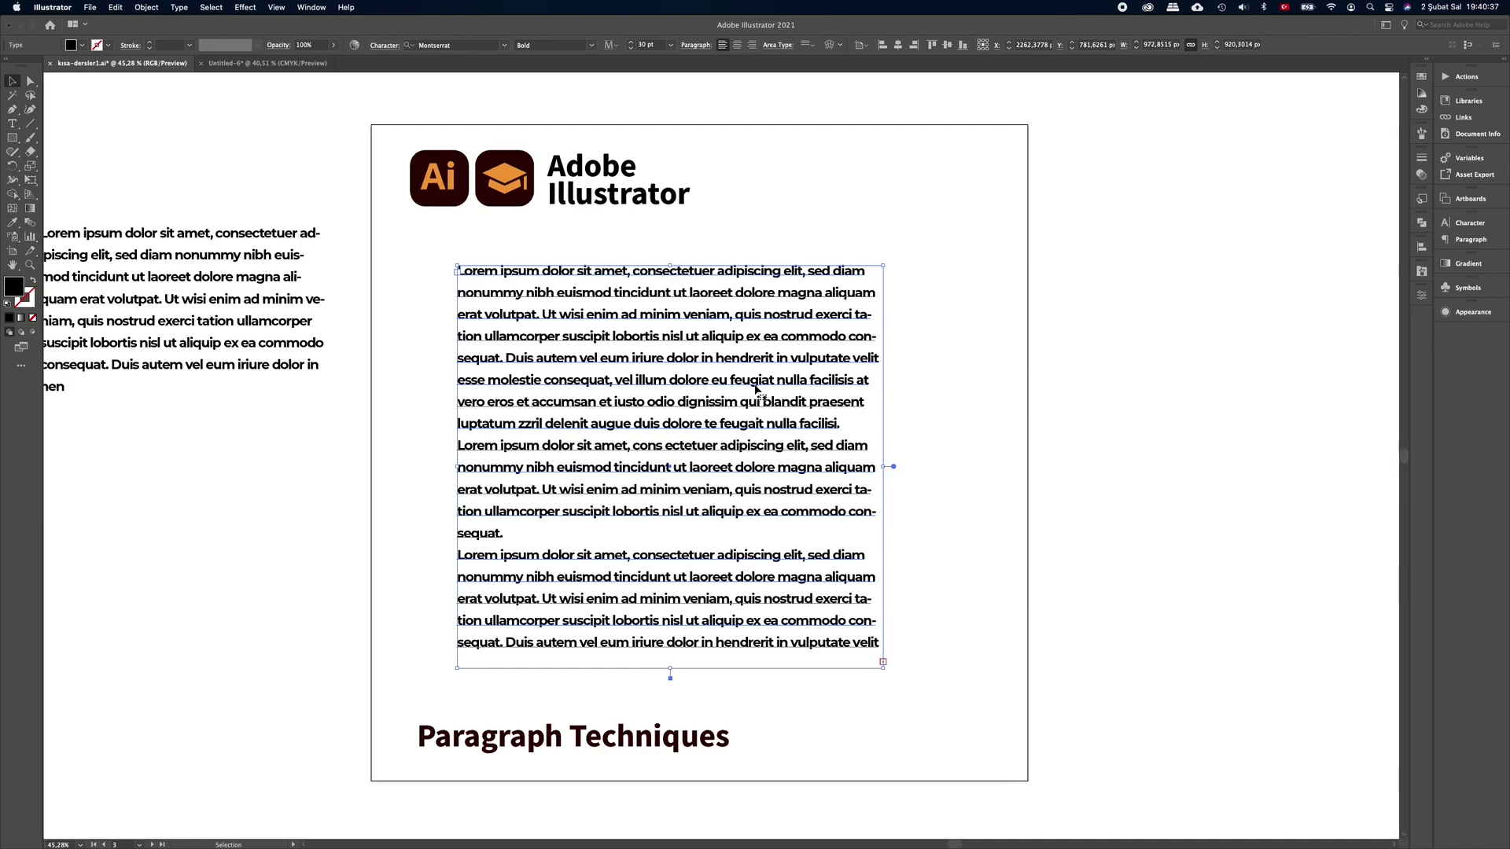
# Shrink the new frame's text to 14 pt with tighter leading
pyautogui.press('super+shift+comma')
pyautogui.press('super+shift+comma')
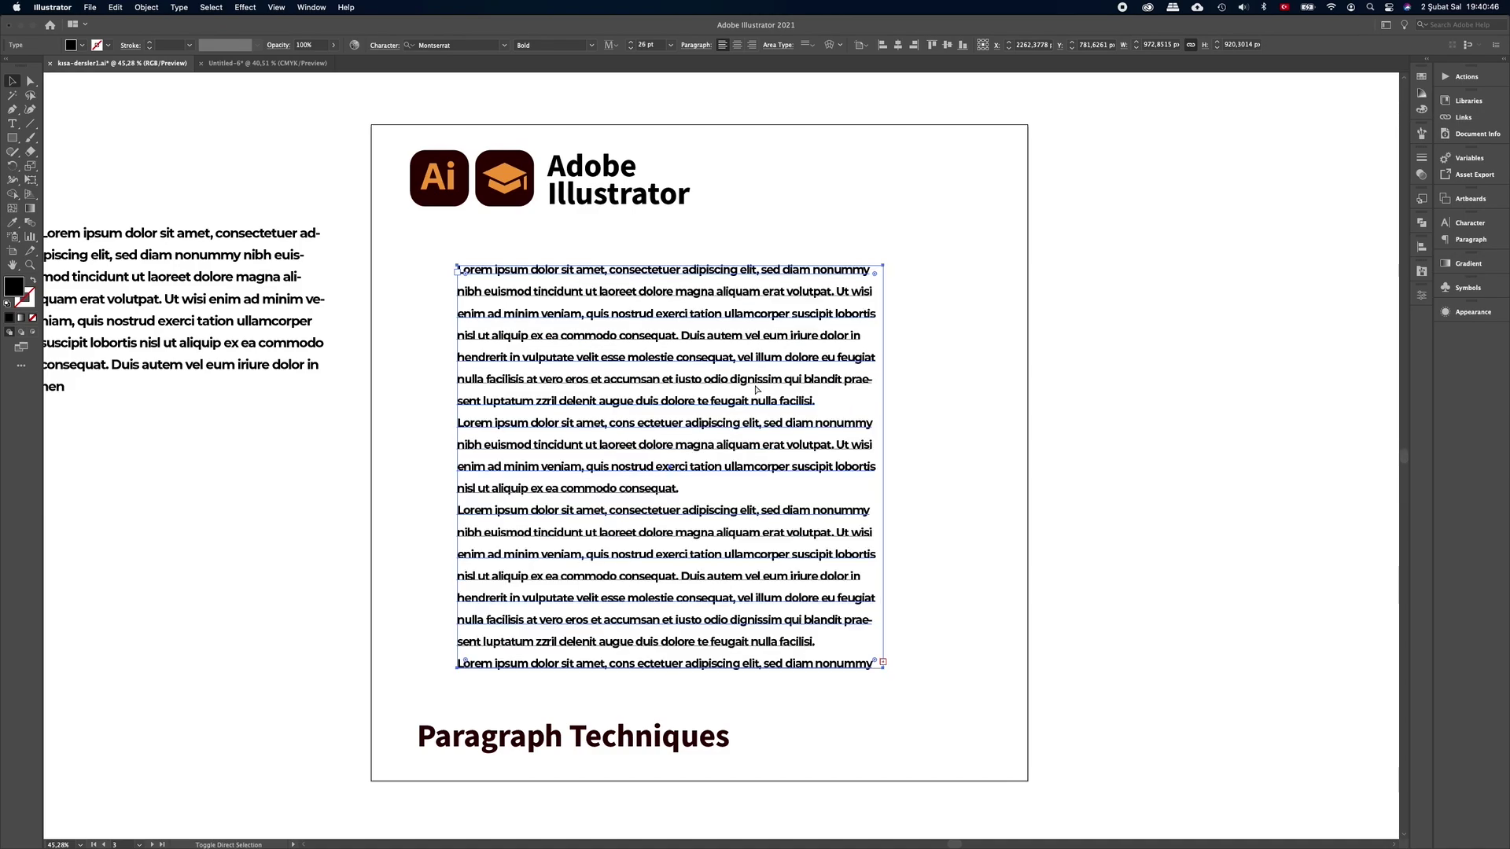
pyautogui.press('super+shift+comma')
pyautogui.press('super+shift+comma')
pyautogui.press('super+shift+comma')
pyautogui.press('super+shift+comma')
pyautogui.press('super+shift+comma')
pyautogui.press('super+shift+comma')
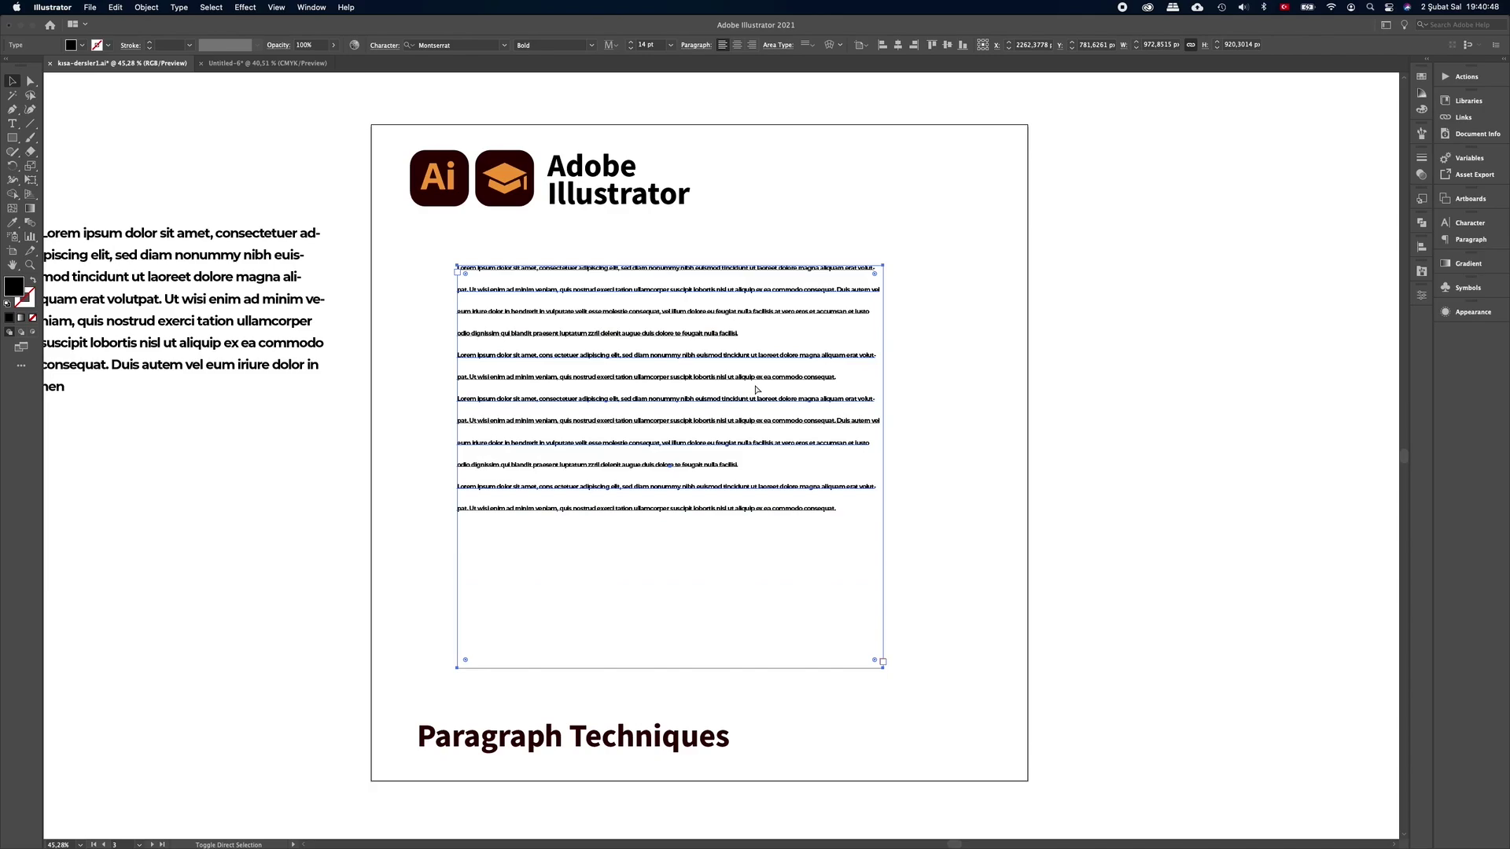
pyautogui.hotkey('alt', 'Down')
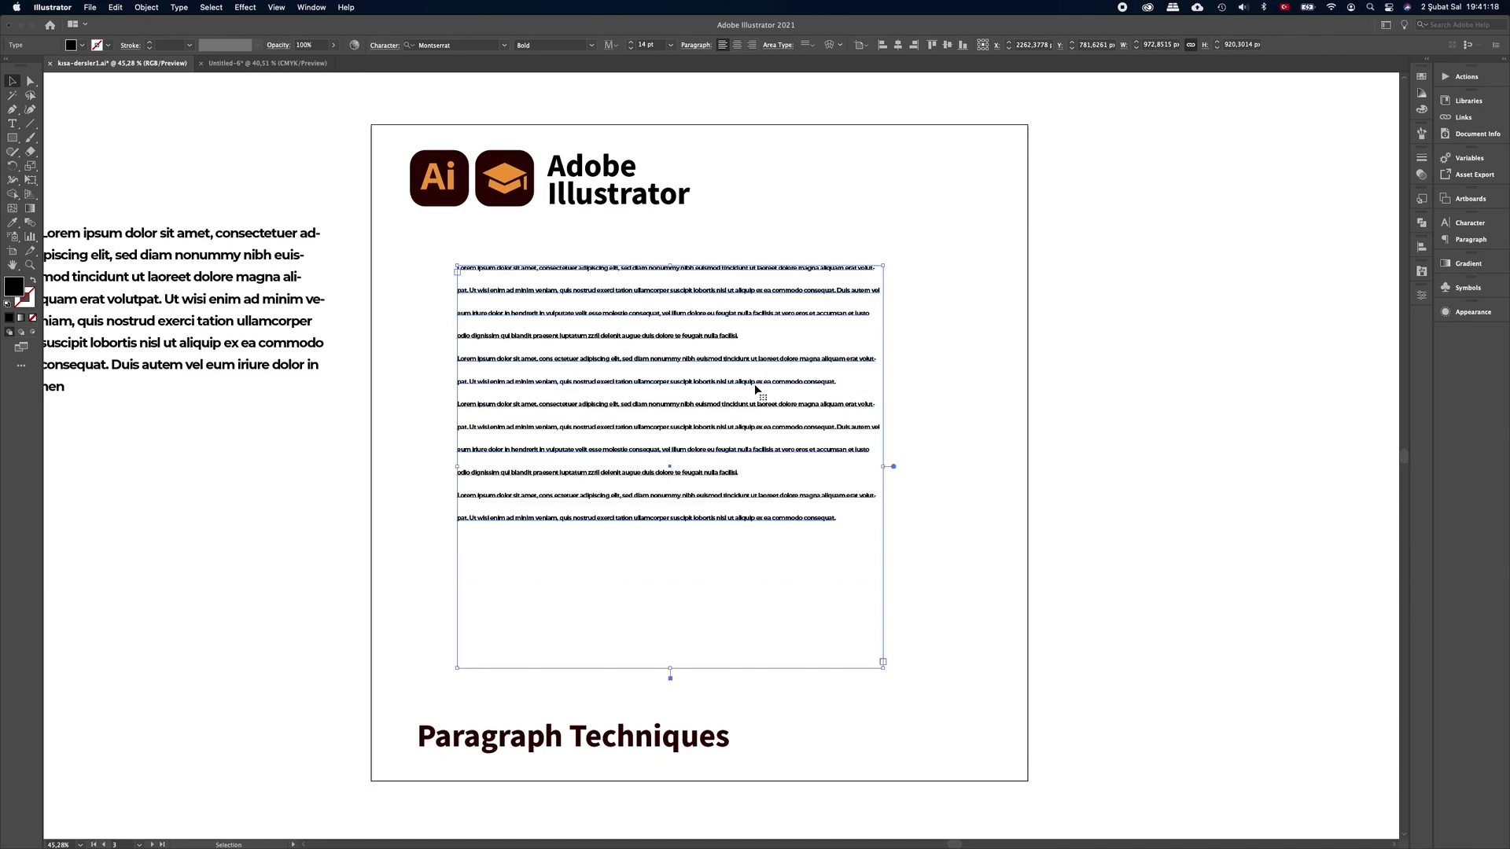
pyautogui.hotkey('alt', 'Up')
pyautogui.hotkey('alt', 'Up')
pyautogui.hotkey('alt', 'Up')
pyautogui.hotkey('alt', 'Up')
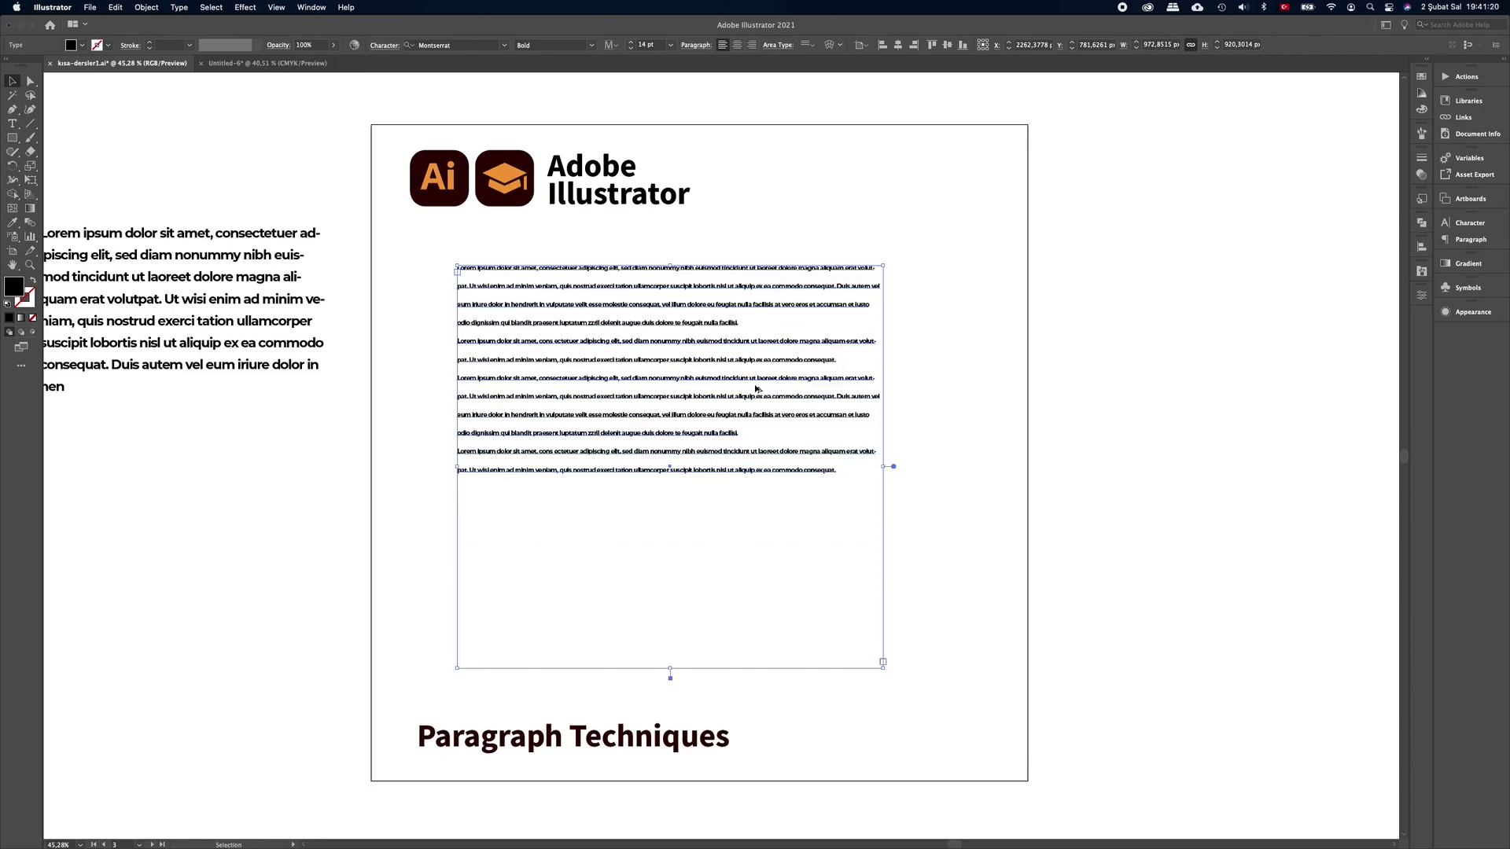
pyautogui.hotkey('alt', 'Up')
pyautogui.hotkey('alt', 'Up')
pyautogui.hotkey('alt', 'Up')
pyautogui.hotkey('alt', 'Up')
pyautogui.hotkey('alt', 'Up')
pyautogui.hotkey('alt', 'Up')
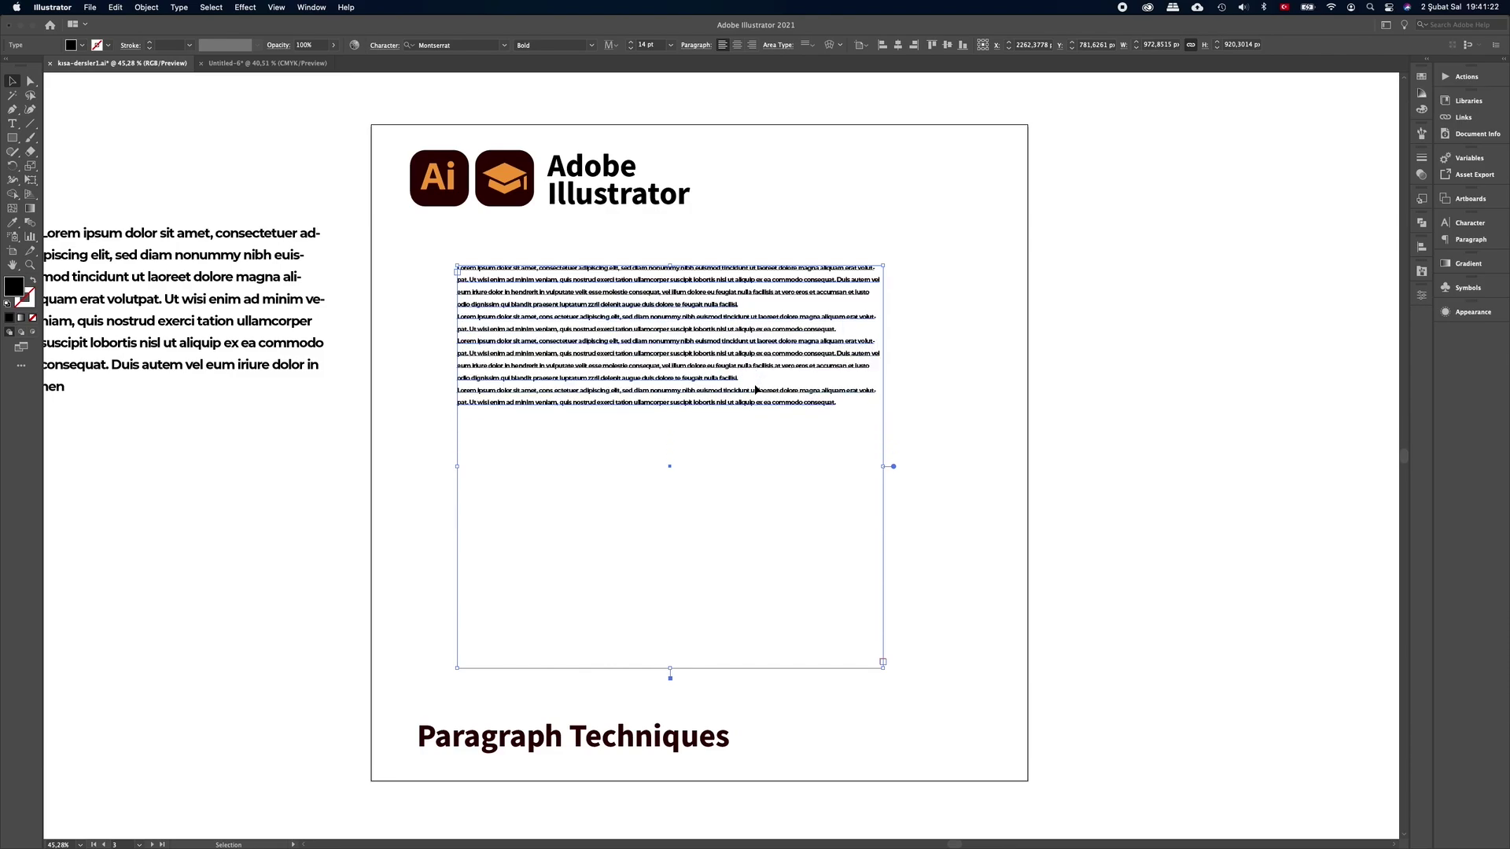
pyautogui.hotkey('alt', 'Up')
pyautogui.hotkey('alt', 'Up')
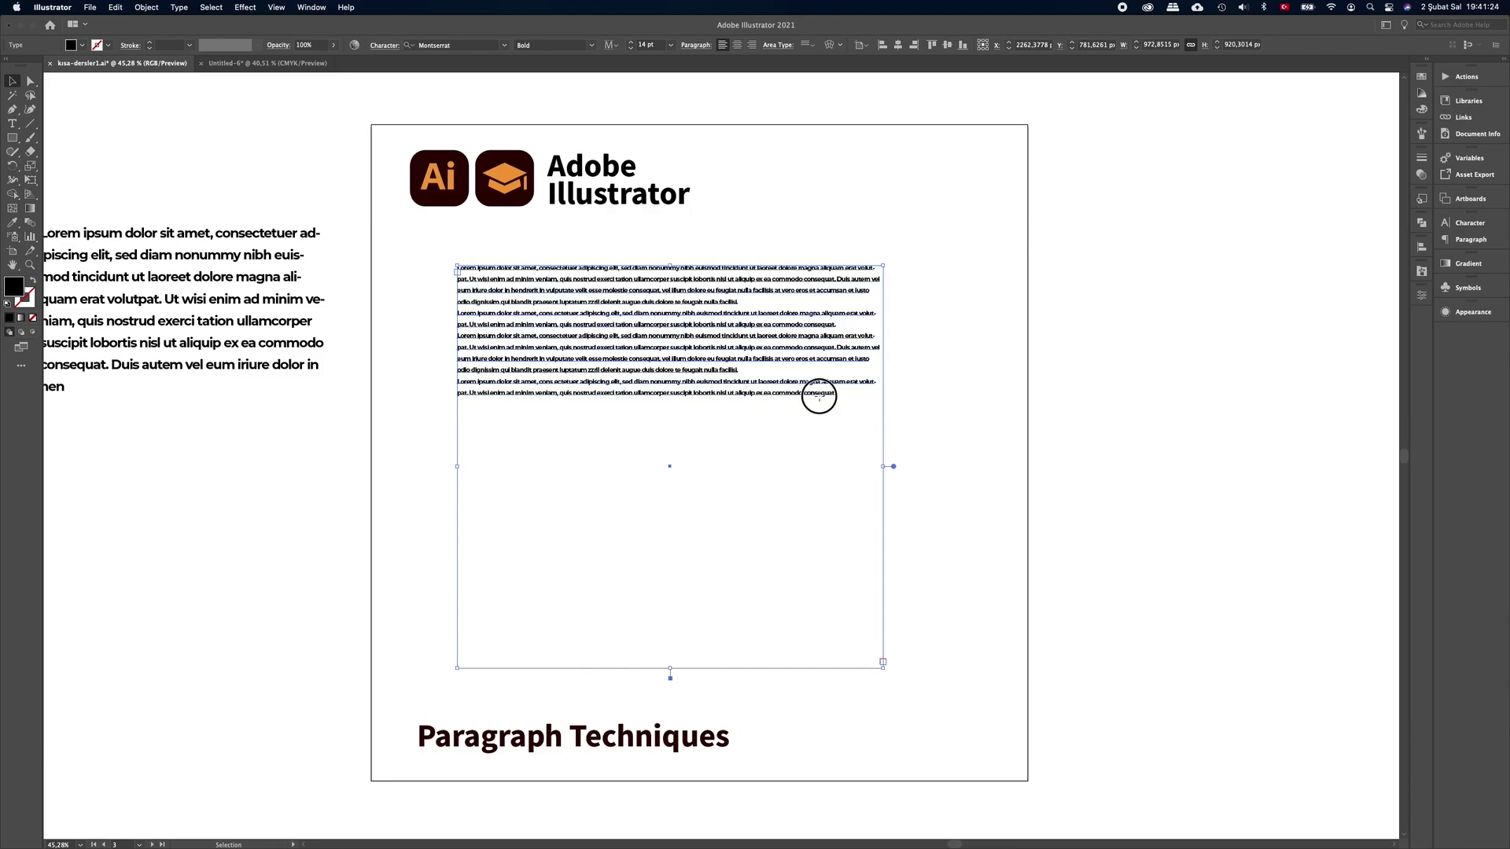
pyautogui.tripleClick(815, 397)
pyautogui.click(846, 394)
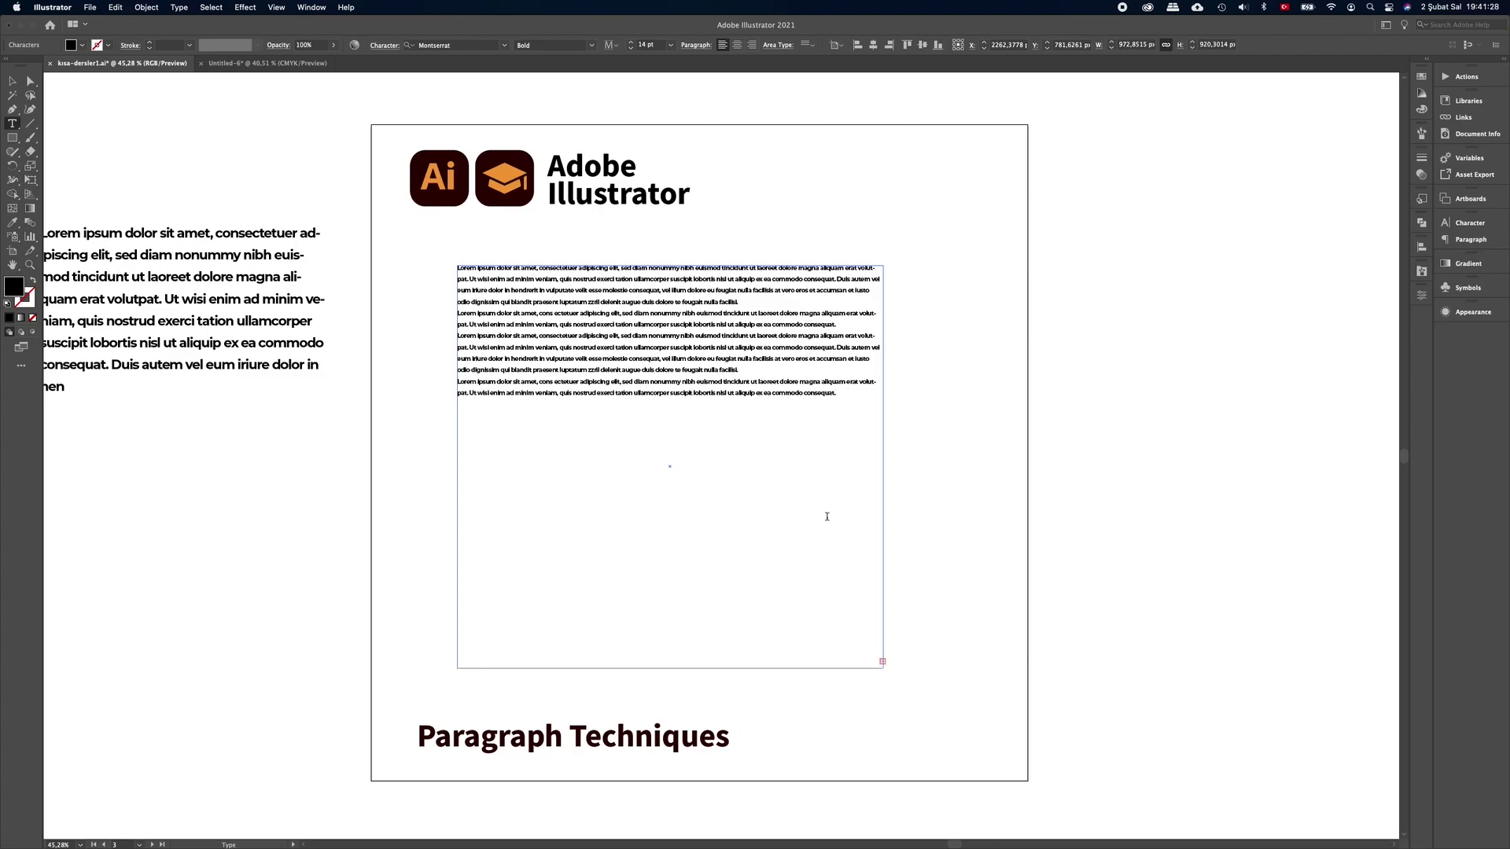
# Fill the frame with placeholder text and set Area Type Options to 2 columns with a 24 px gutter
pyautogui.click(178, 7)
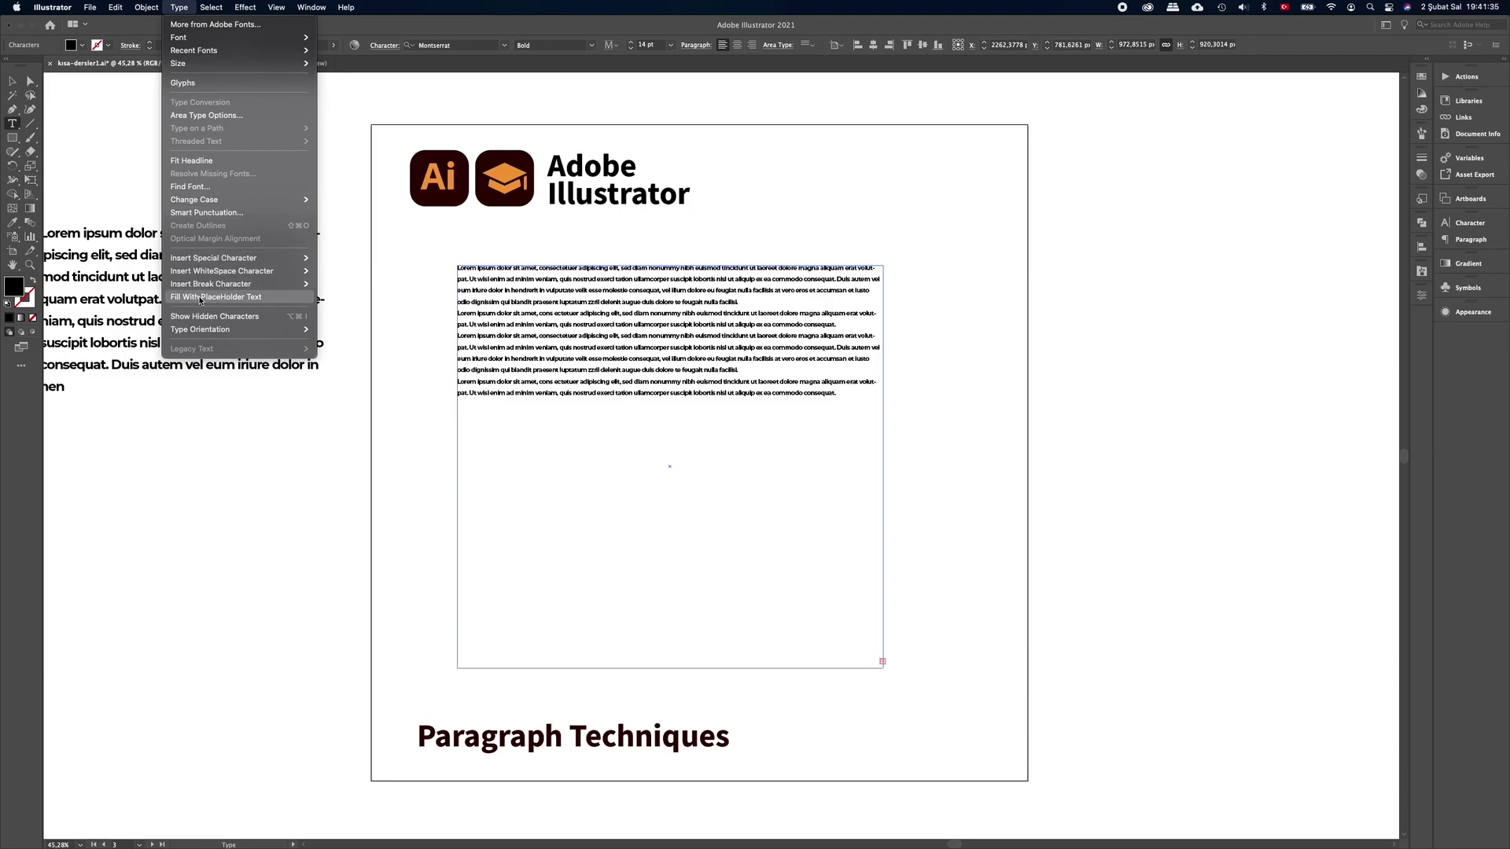
pyautogui.click(199, 298)
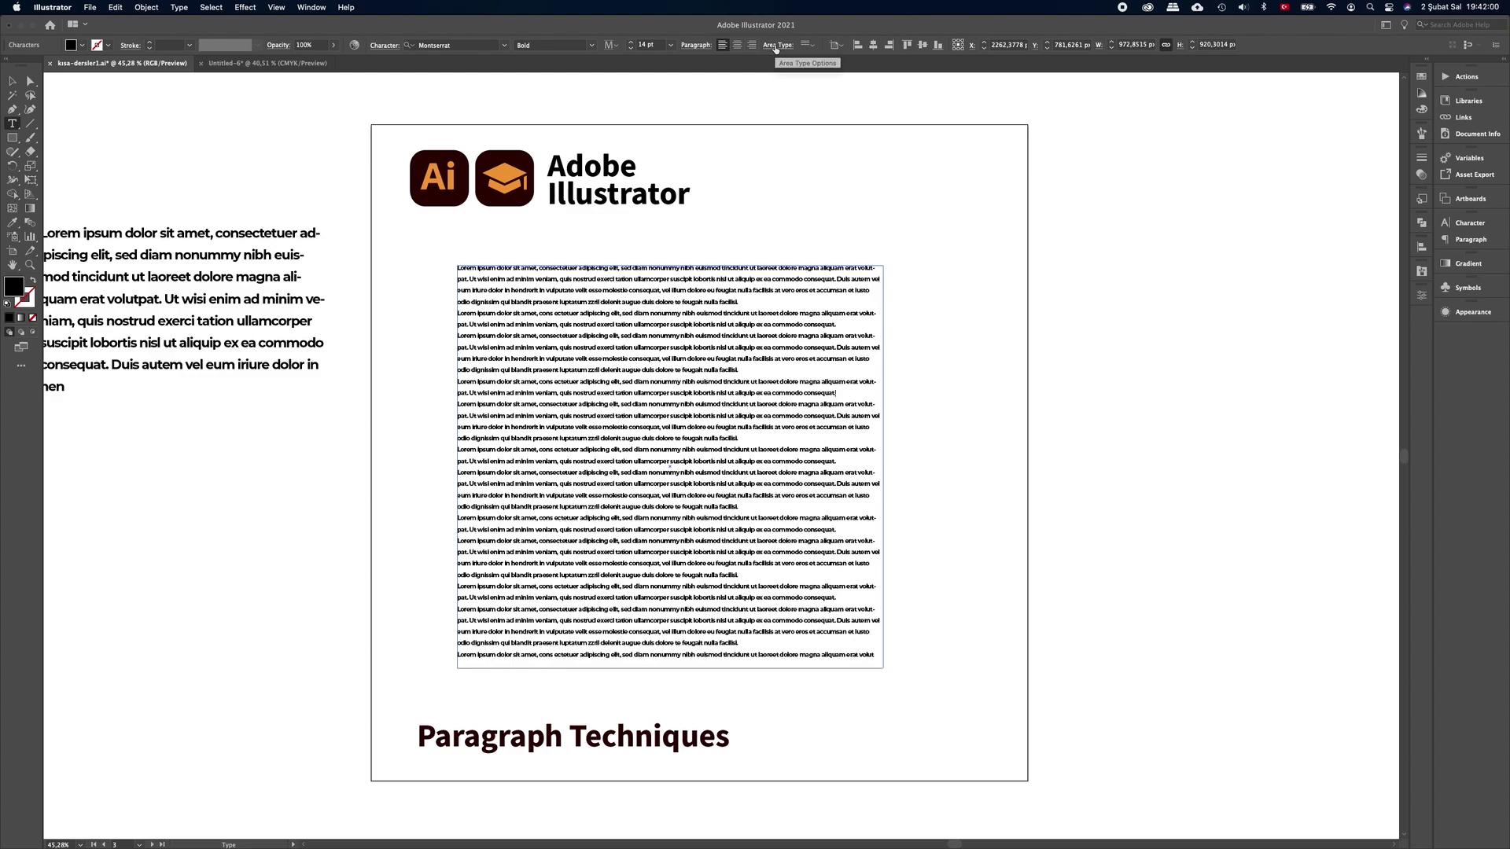
pyautogui.click(775, 46)
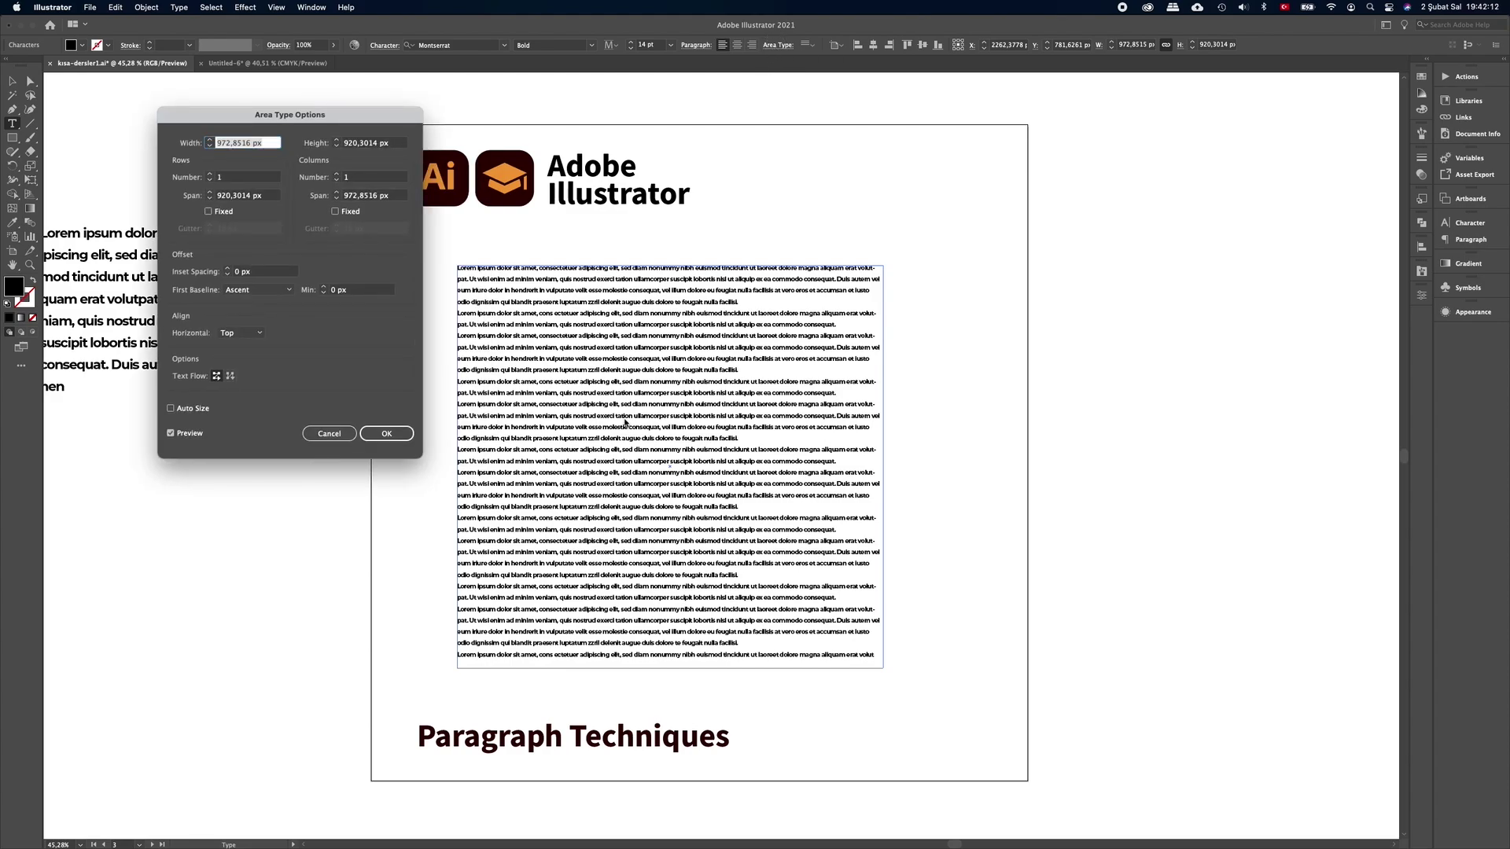
pyautogui.click(211, 176)
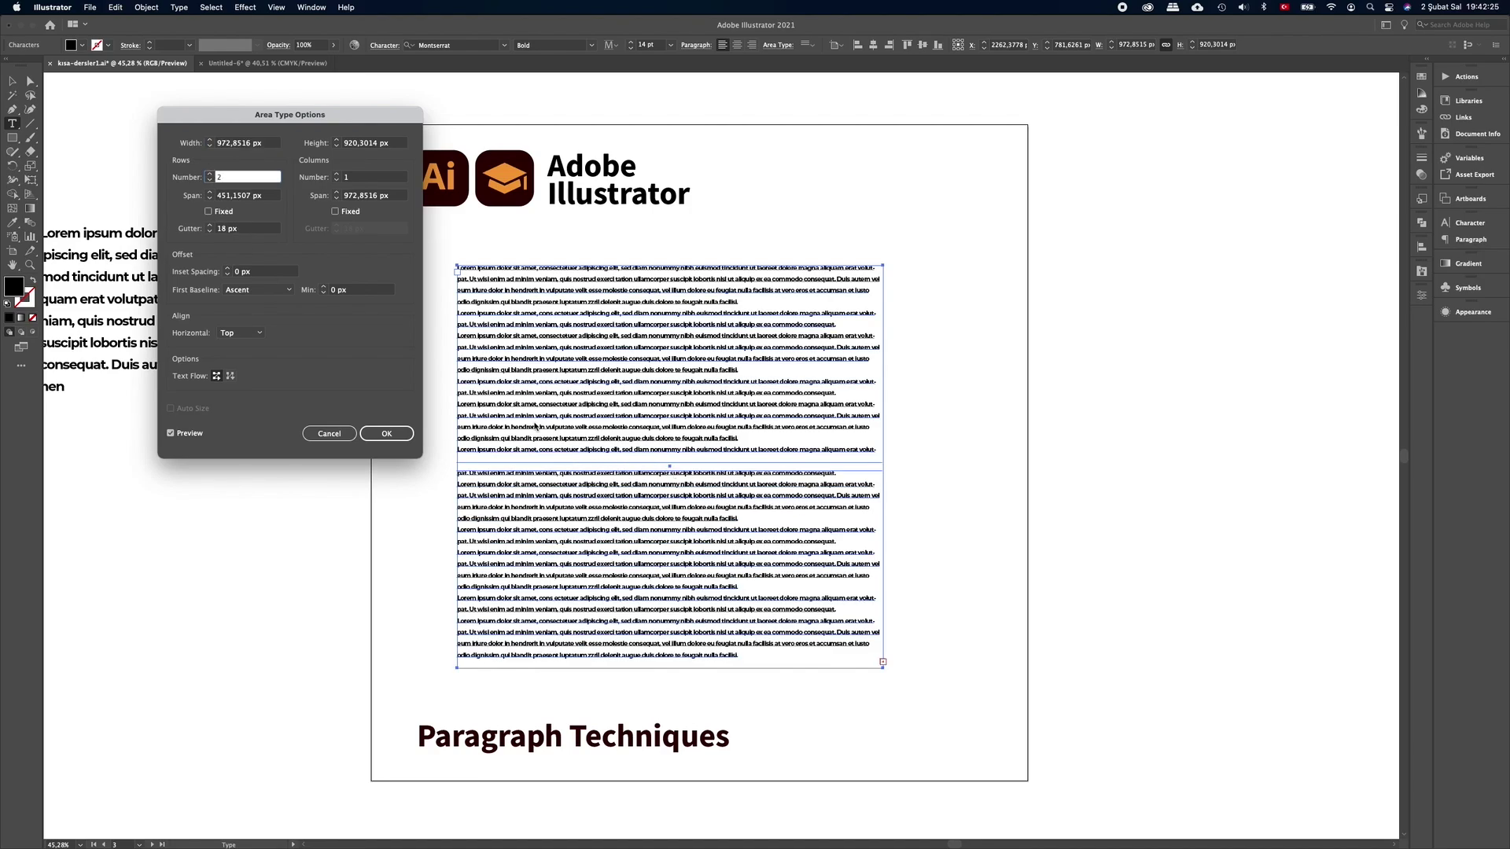
pyautogui.click(210, 180)
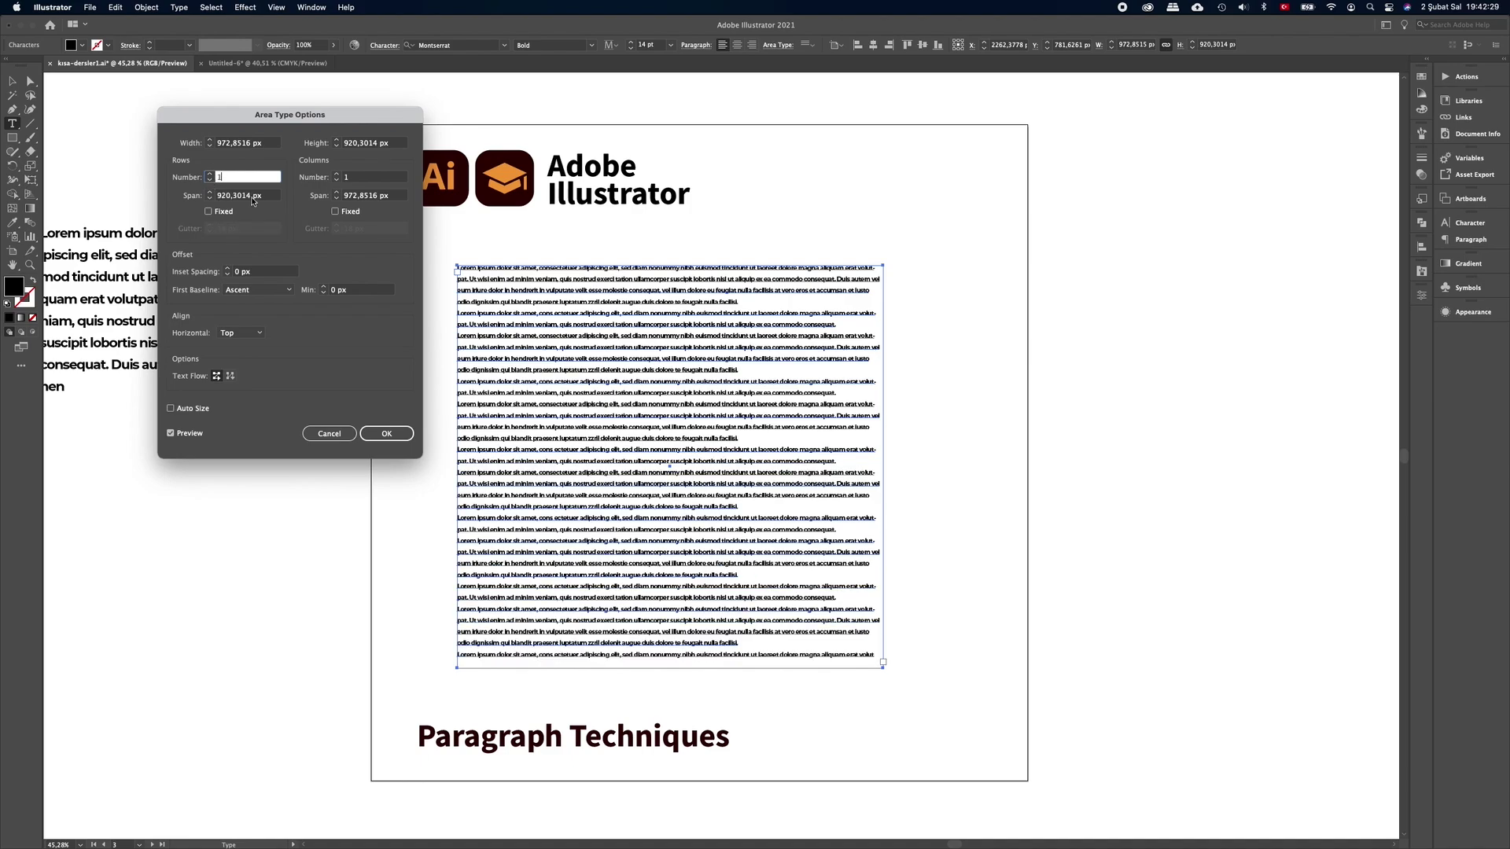
pyautogui.click(338, 176)
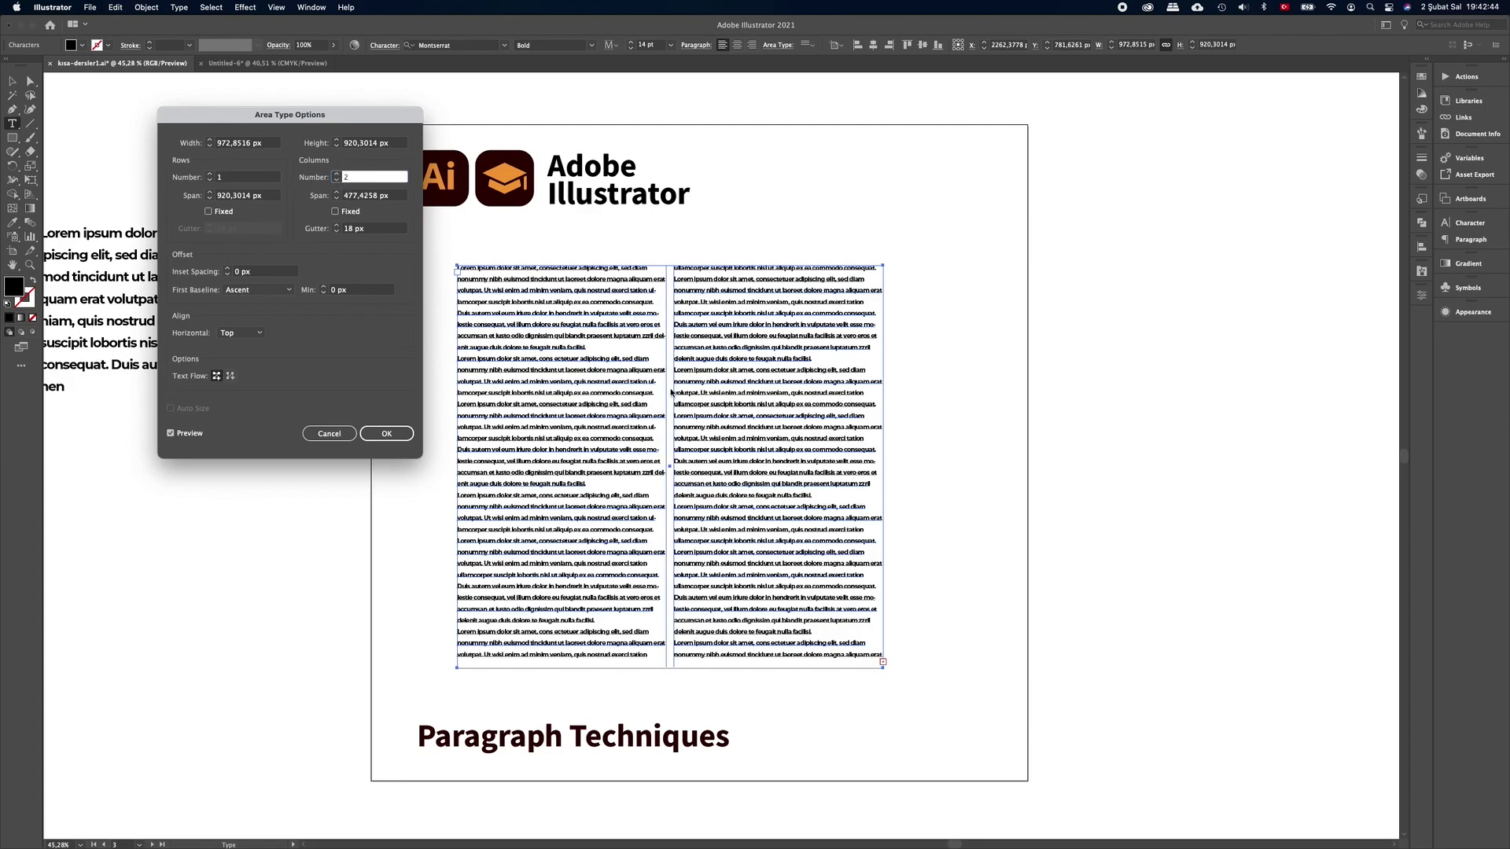
pyautogui.click(336, 226)
pyautogui.click(337, 226)
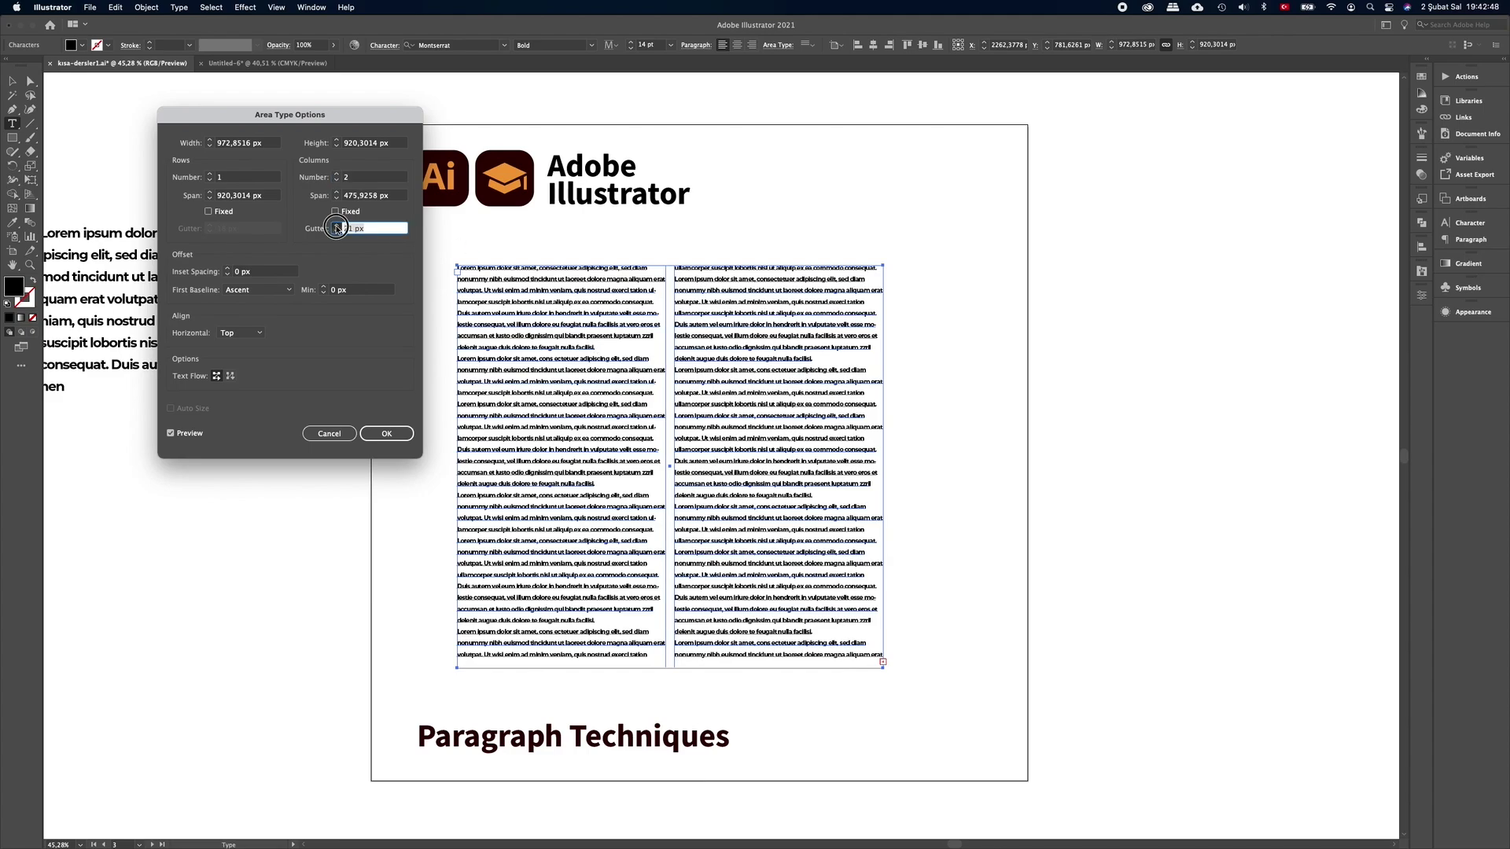
pyautogui.click(337, 225)
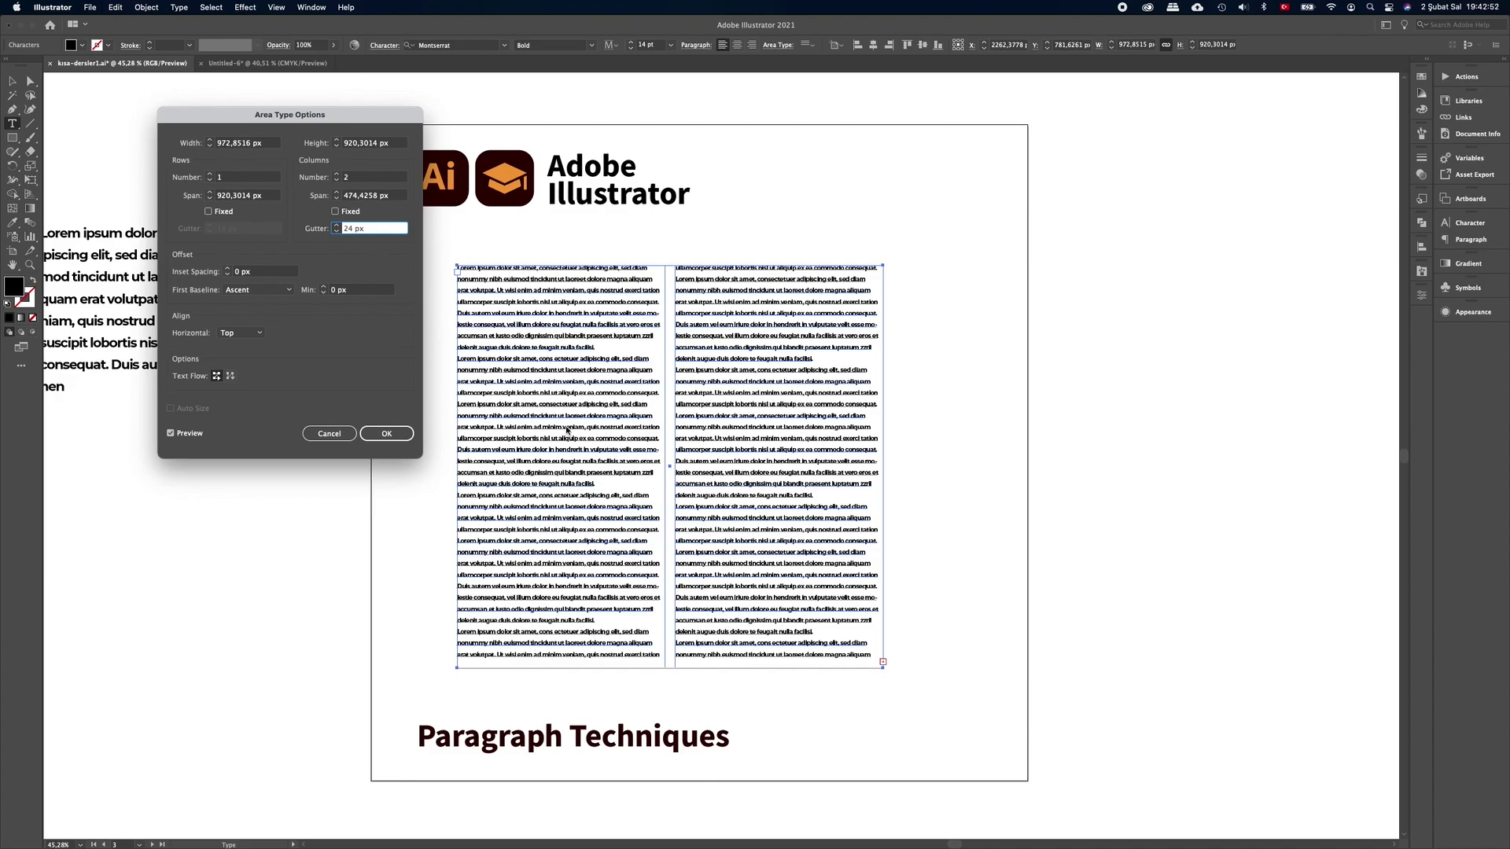
pyautogui.click(389, 433)
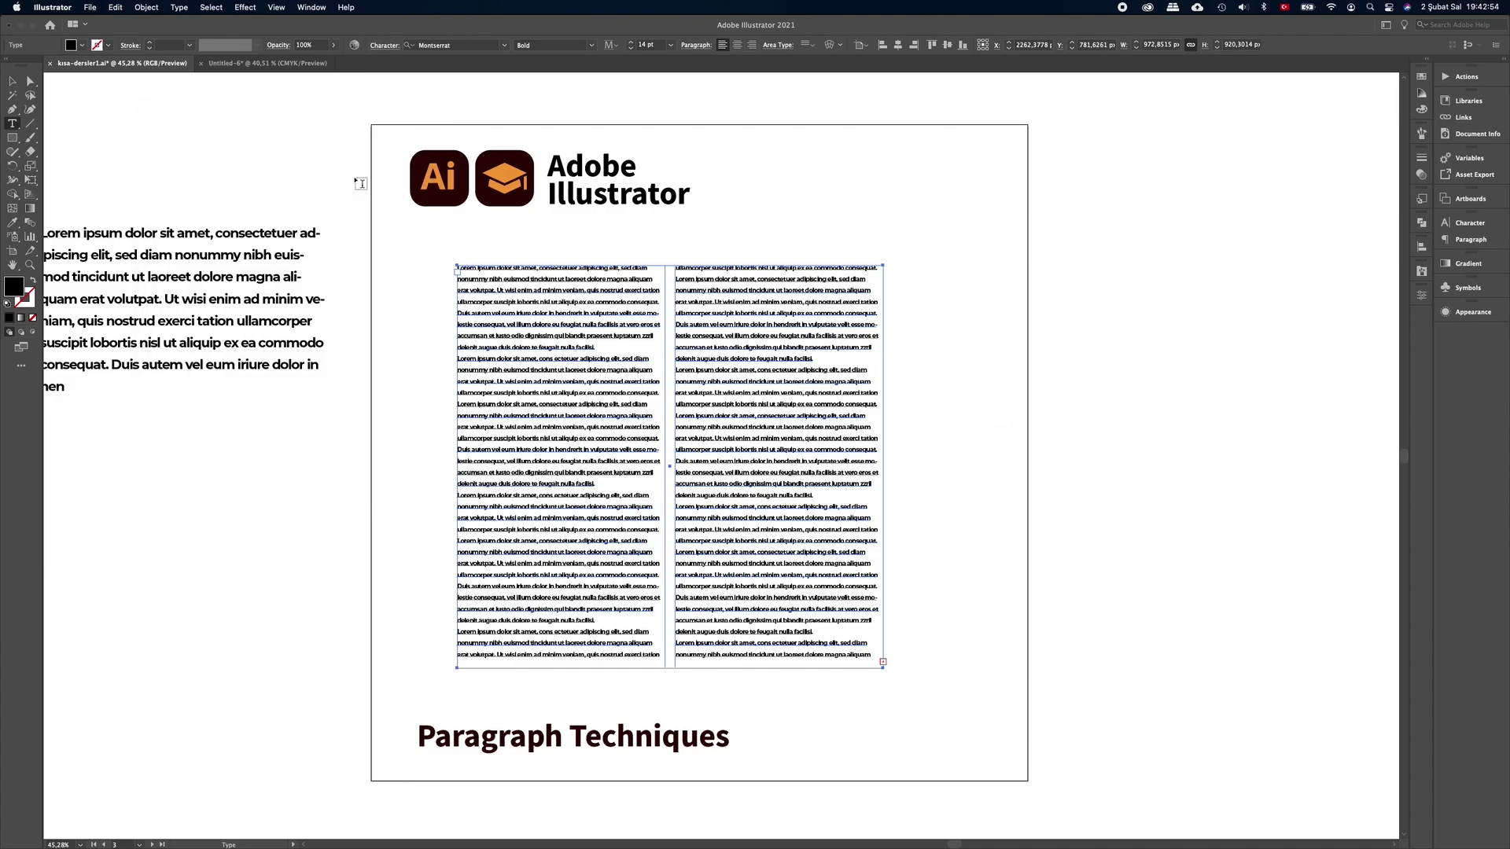
pyautogui.press('Escape')
# Justify both text columns with last line aligned left, deselect, and pan to the next artboard
pyautogui.click(696, 45)
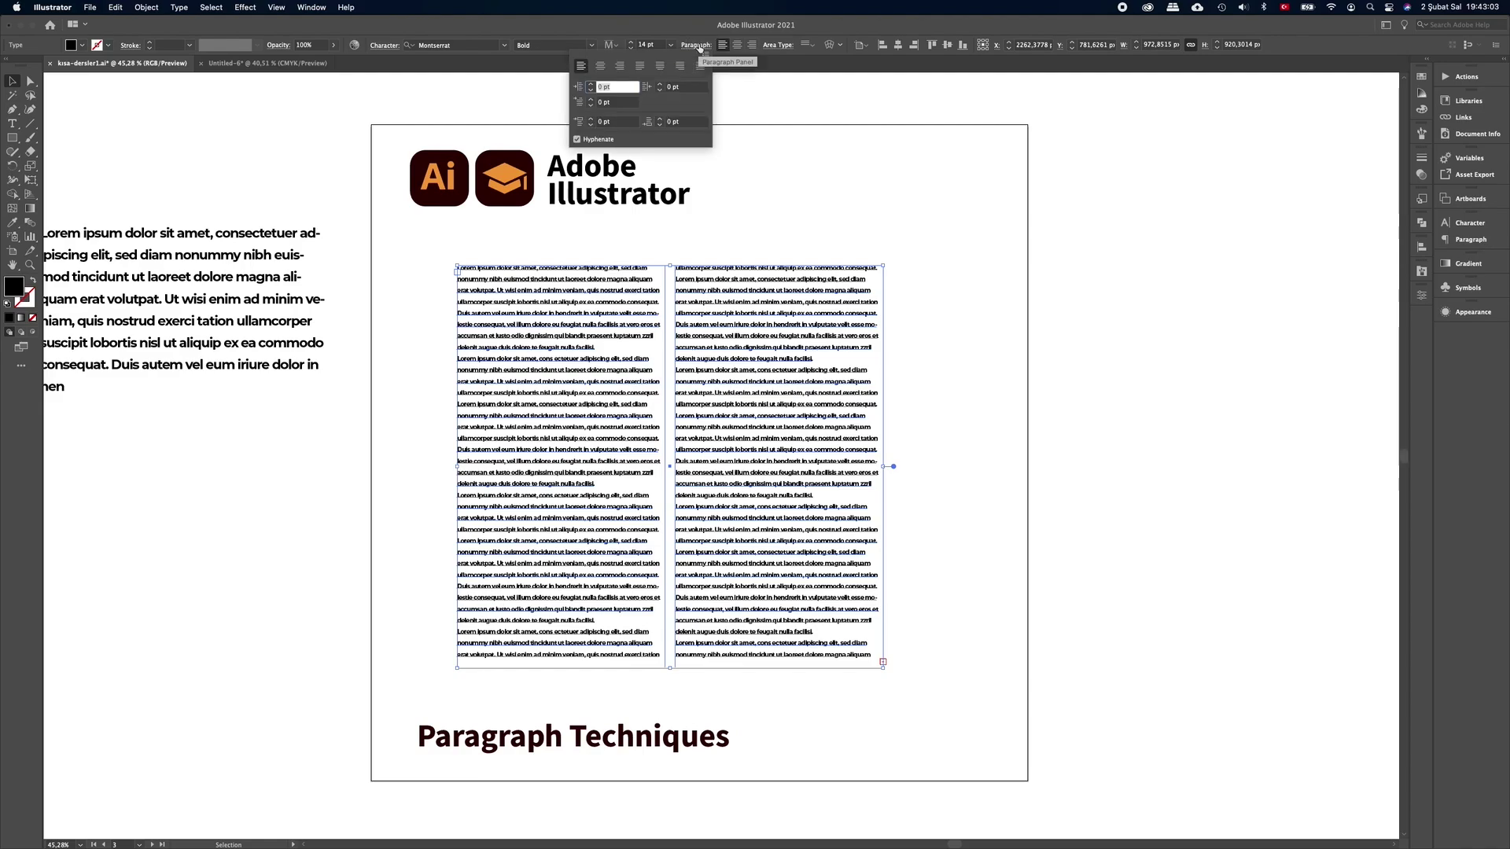
pyautogui.click(640, 68)
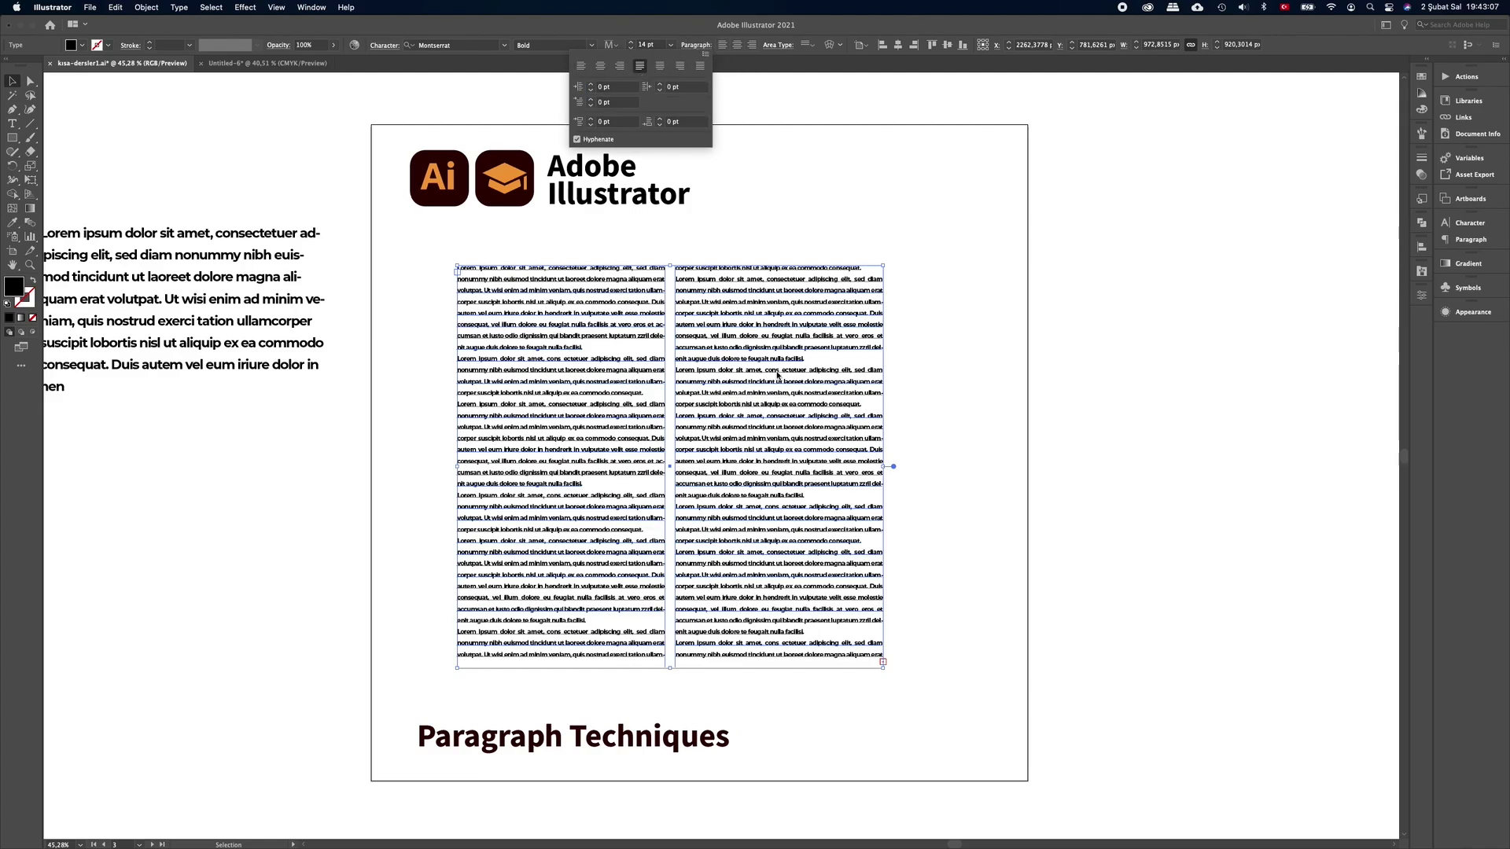
pyautogui.click(935, 379)
pyautogui.click(935, 379)
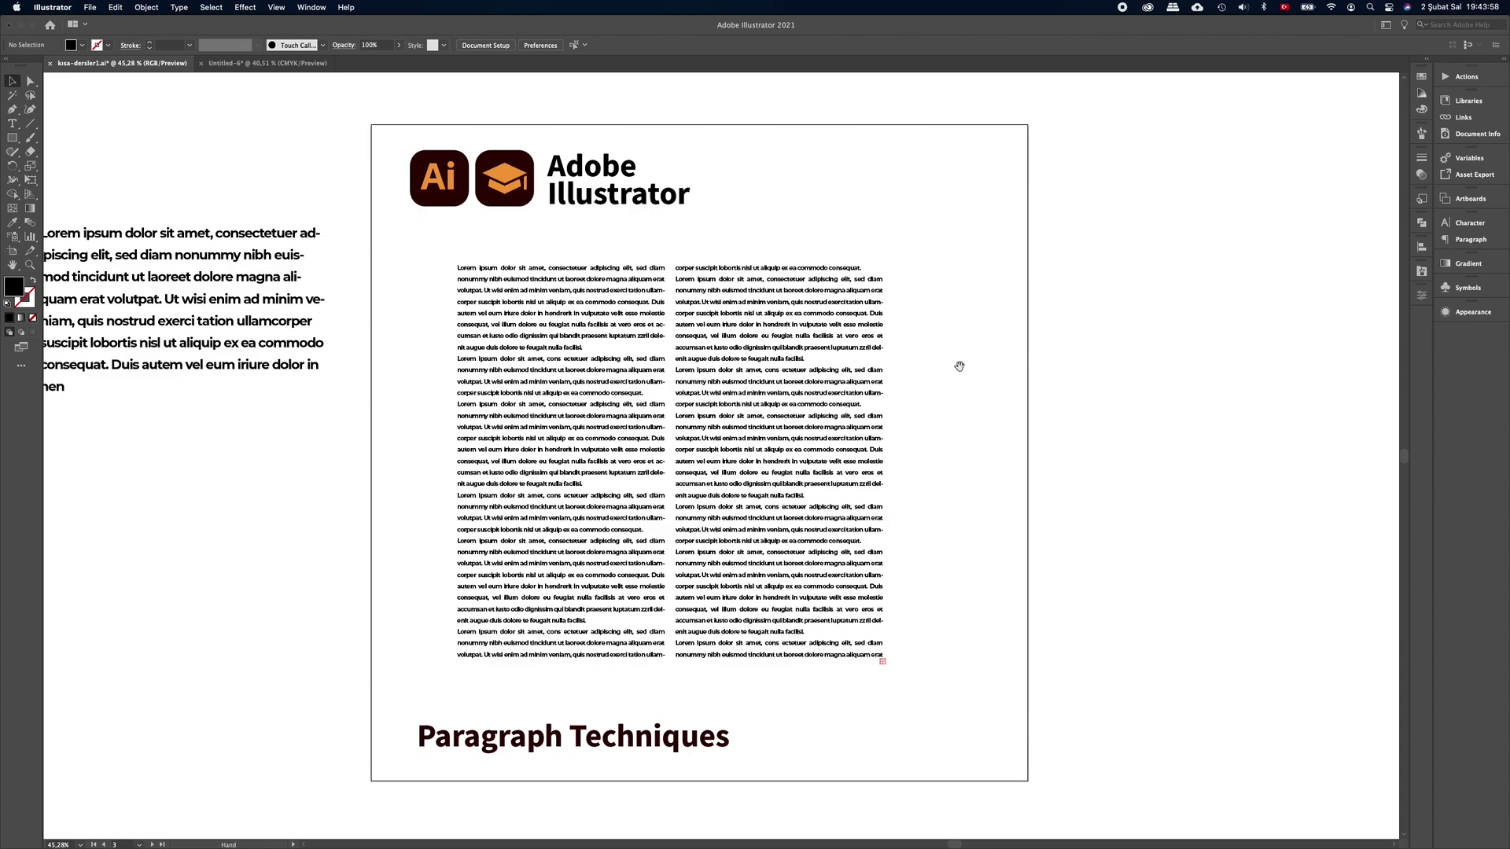
pyautogui.moveTo(957, 364); pyautogui.dragTo(628, 344)
pyautogui.moveTo(870, 348); pyautogui.dragTo(605, 356)
# Select the Custom Shape Tool for the blank Photoshop document
pyautogui.hscroll(5, 629, 358)
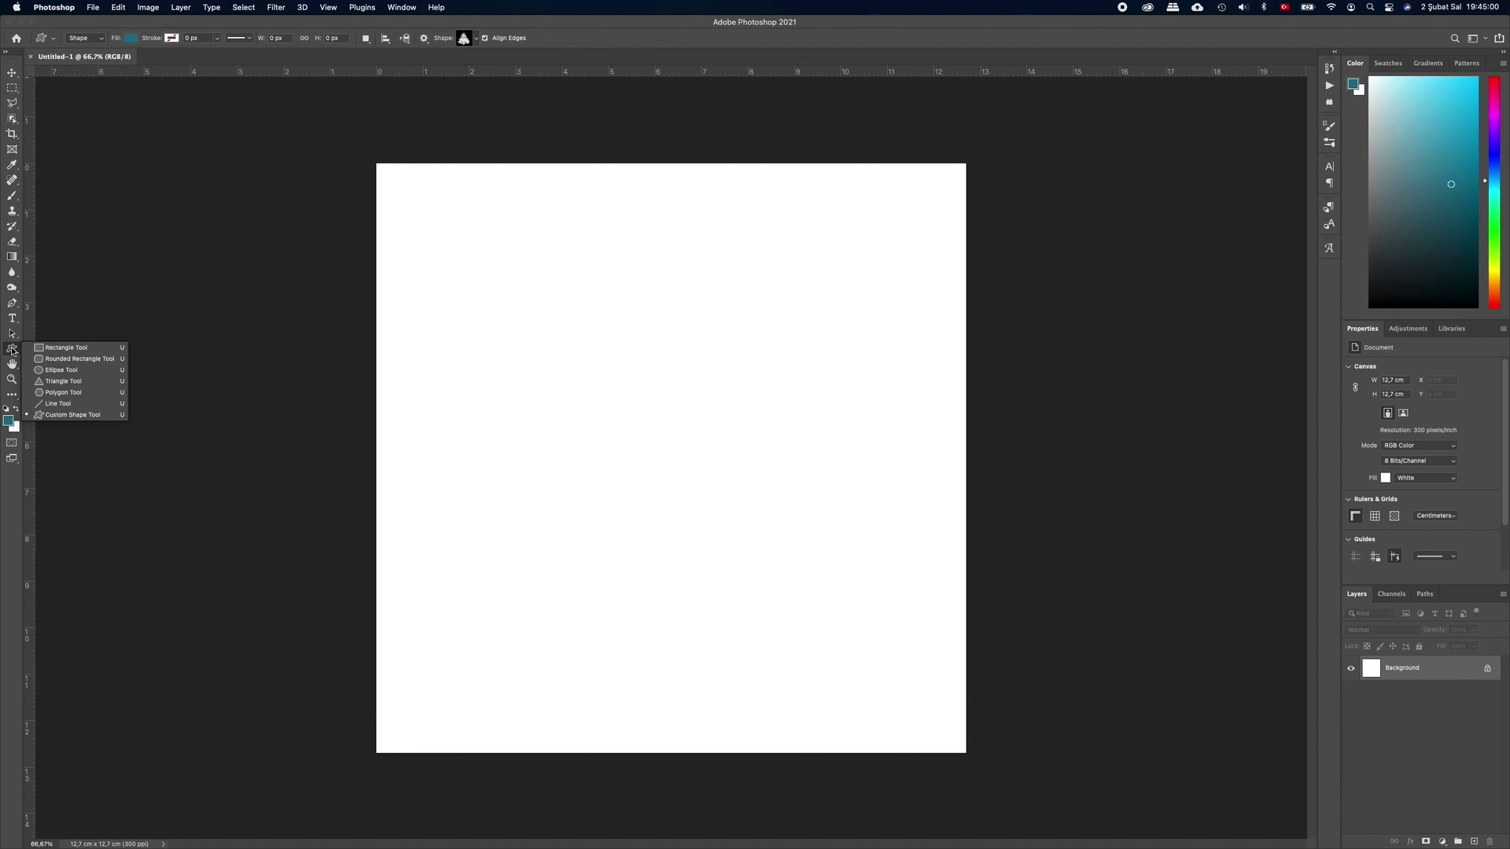
pyautogui.click(70, 415)
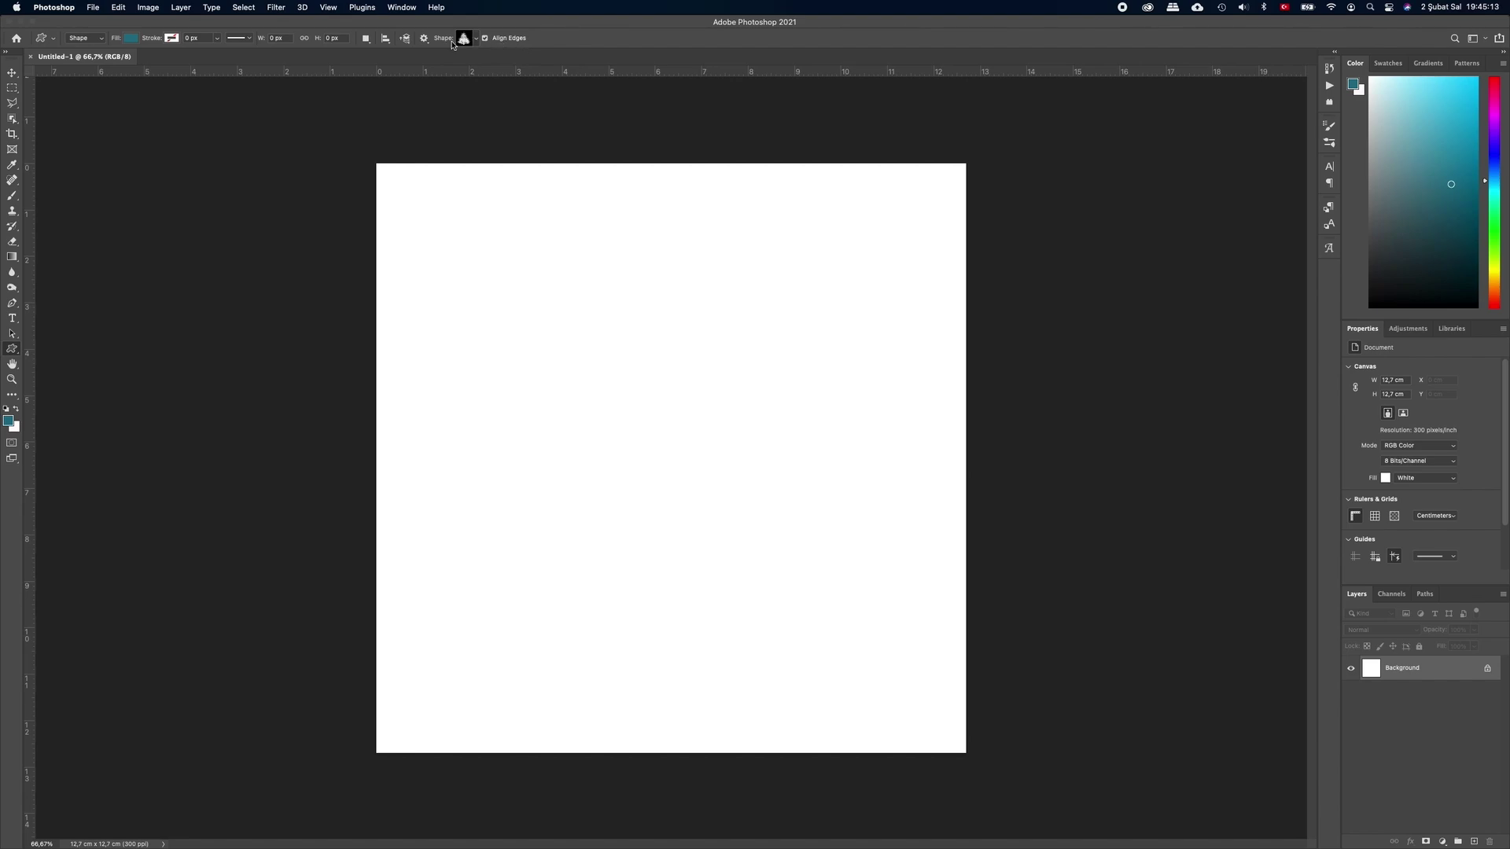
# Draw the Leaf Trees pine tree custom shape on the canvas's right side
pyautogui.click(476, 38)
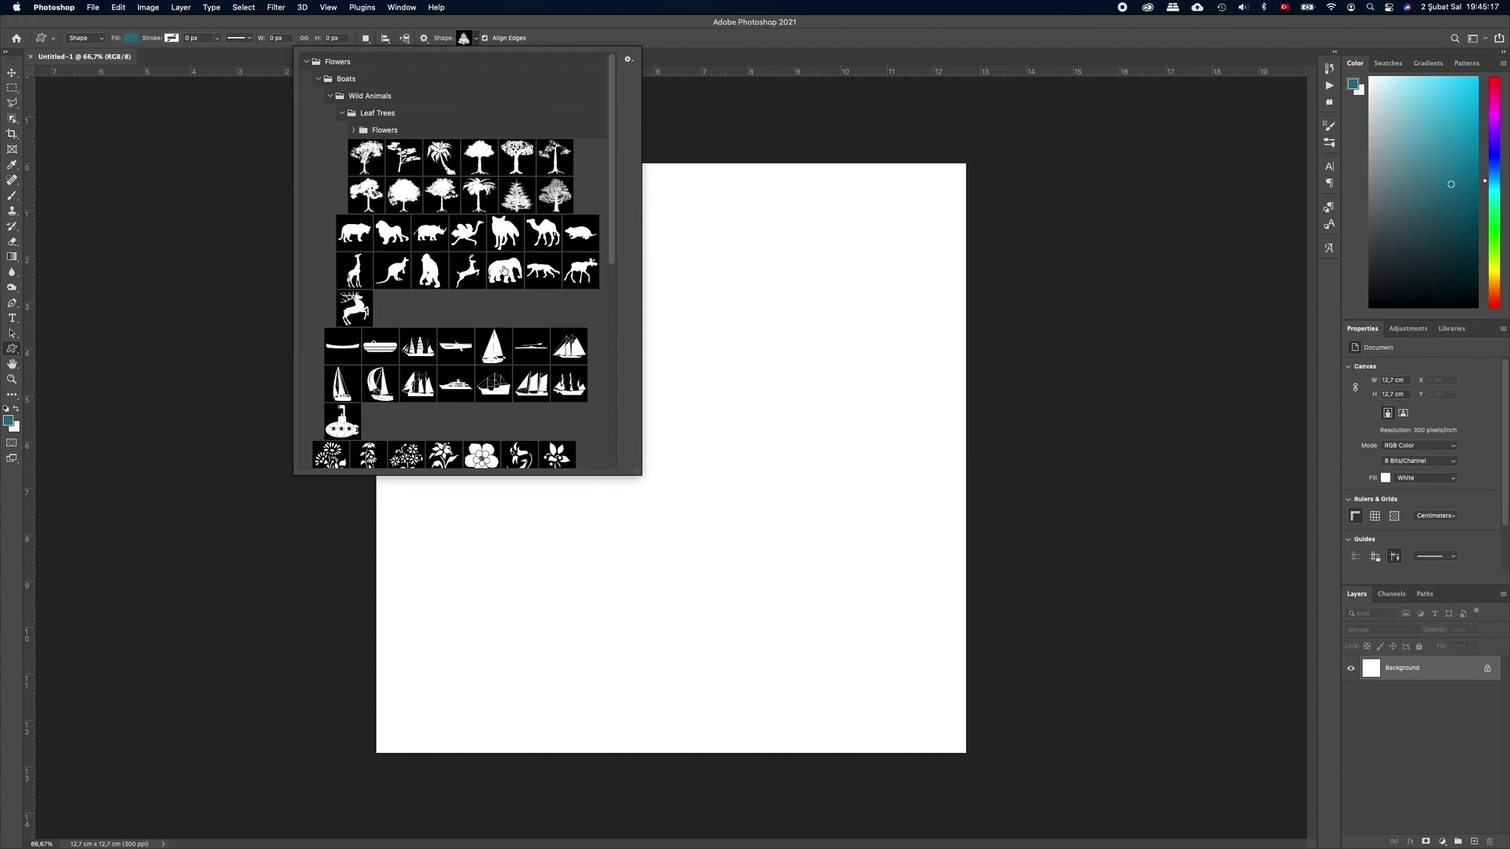
pyautogui.scroll(-3, 504, 272)
pyautogui.scroll(2, 506, 272)
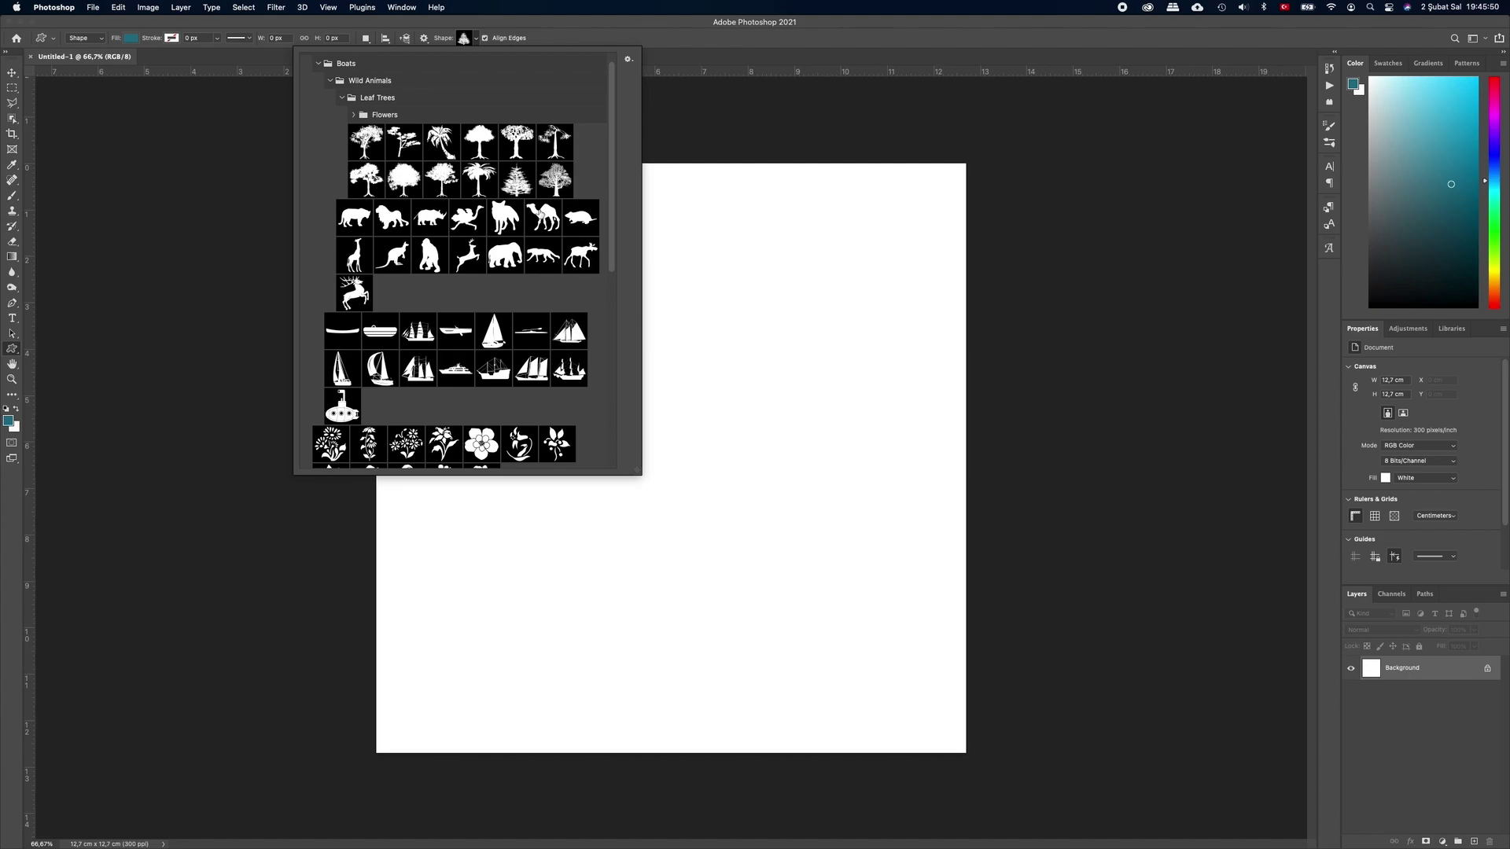
pyautogui.click(517, 179)
pyautogui.moveTo(682, 271); pyautogui.dragTo(901, 499)
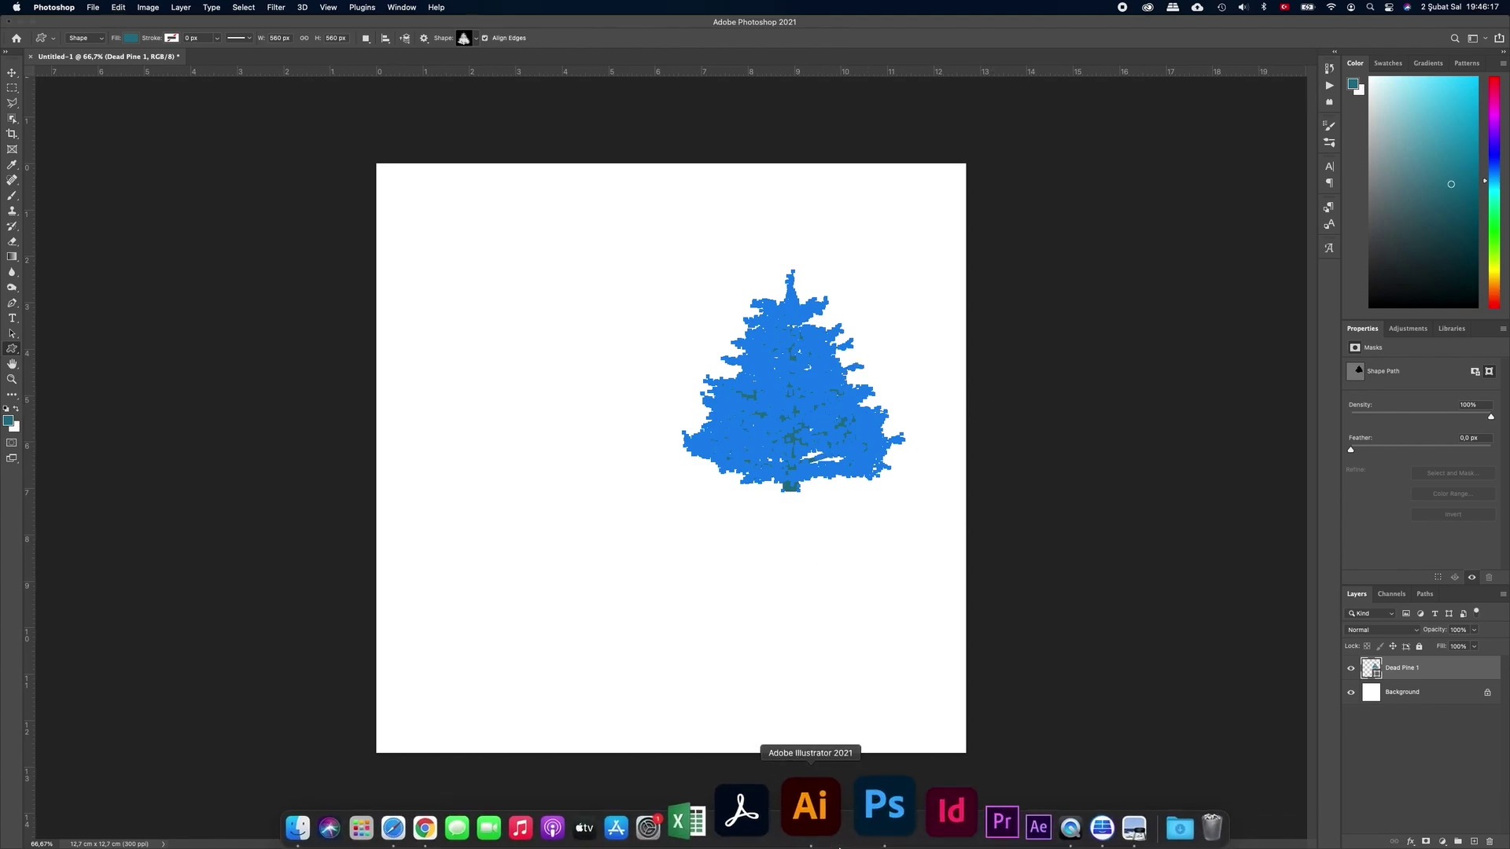
# Paste the Photoshop pine tree into Illustrator as a compound shape
pyautogui.click(809, 810)
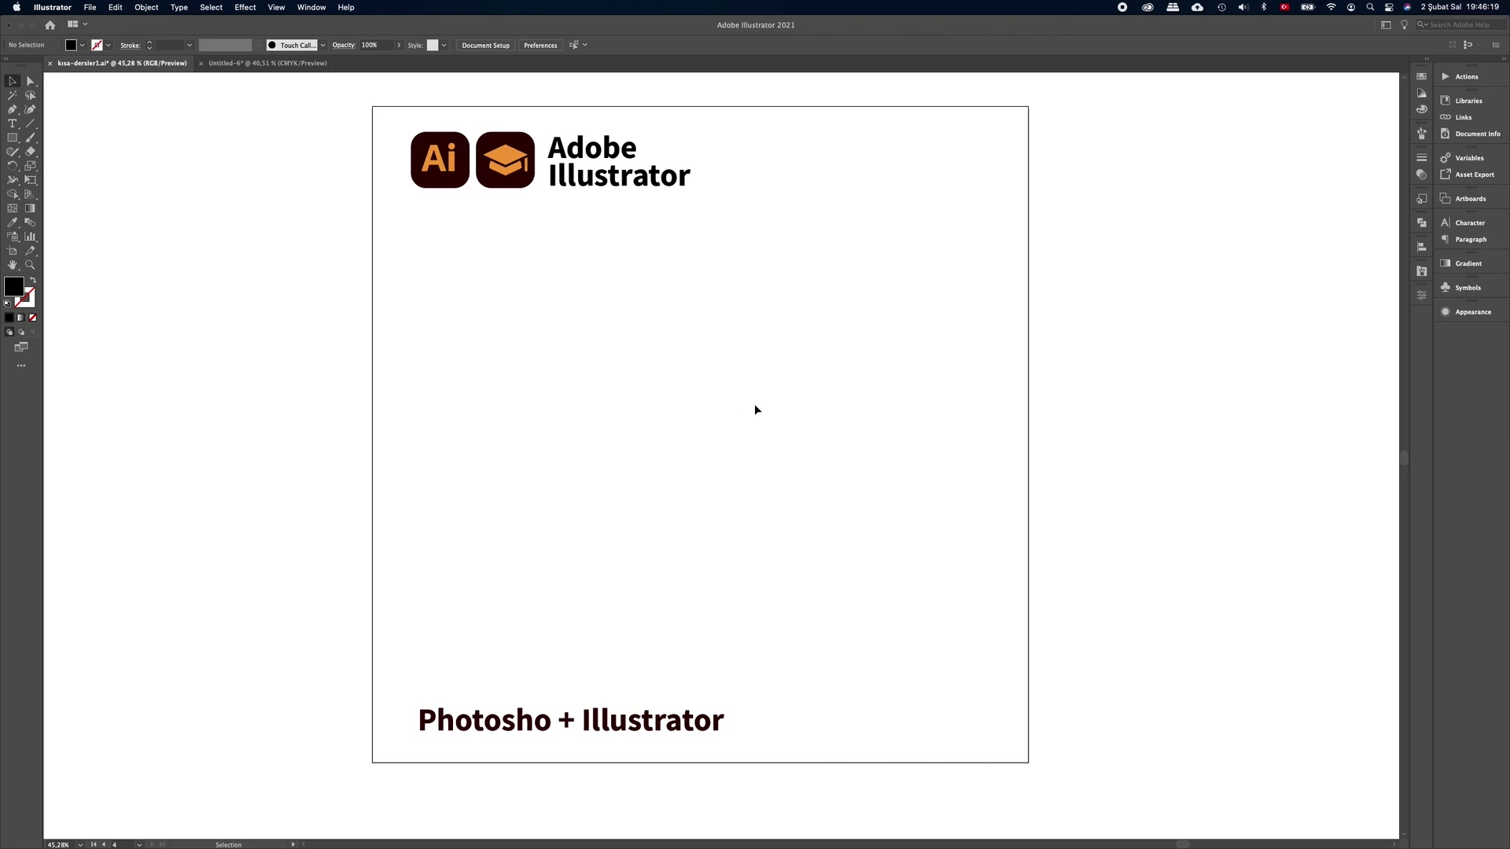
pyautogui.press('a')
pyautogui.press('super+v')
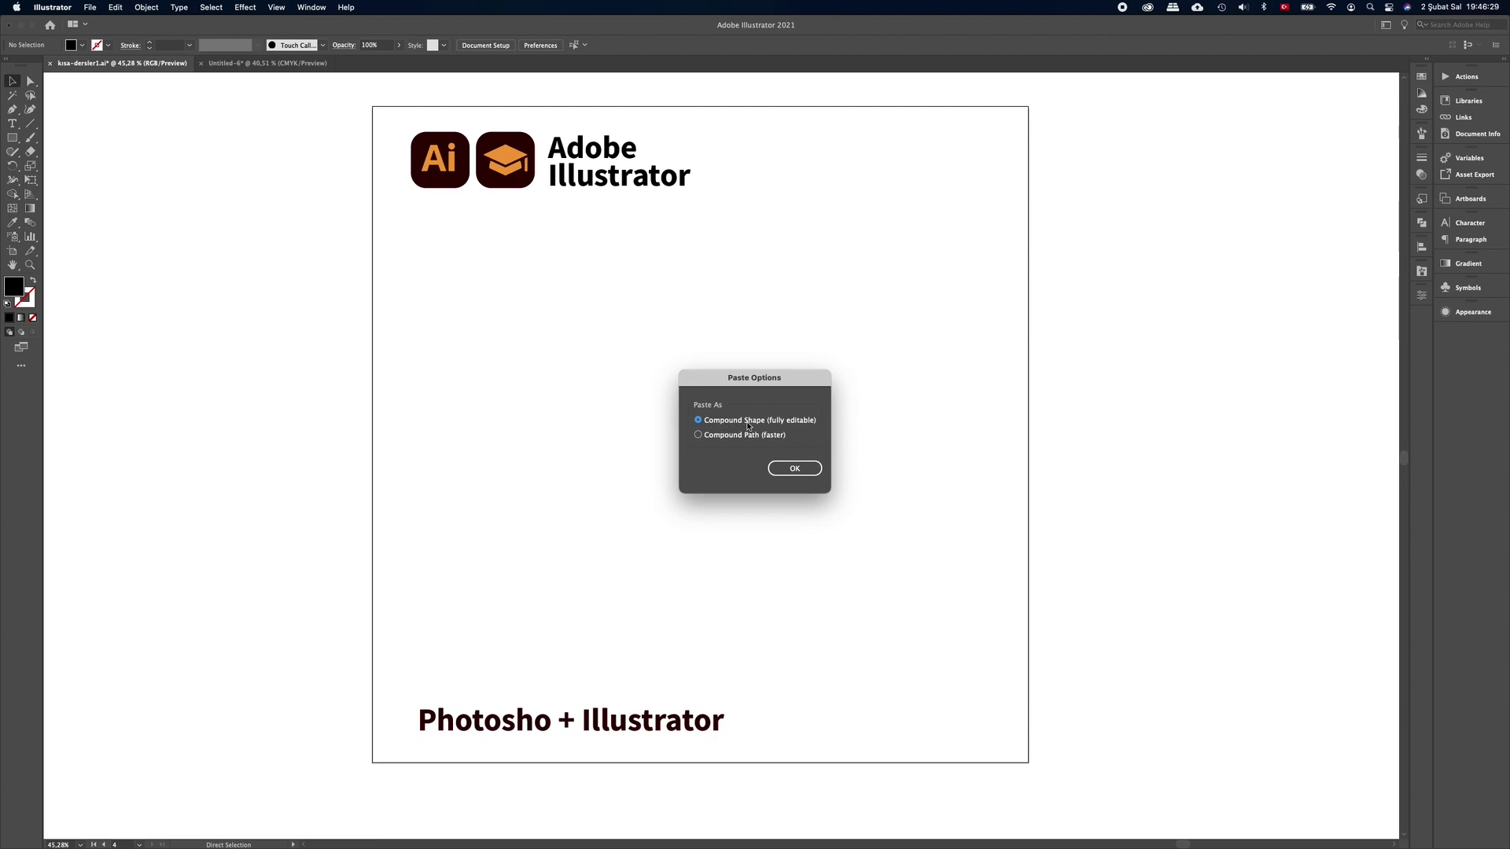
pyautogui.click(797, 469)
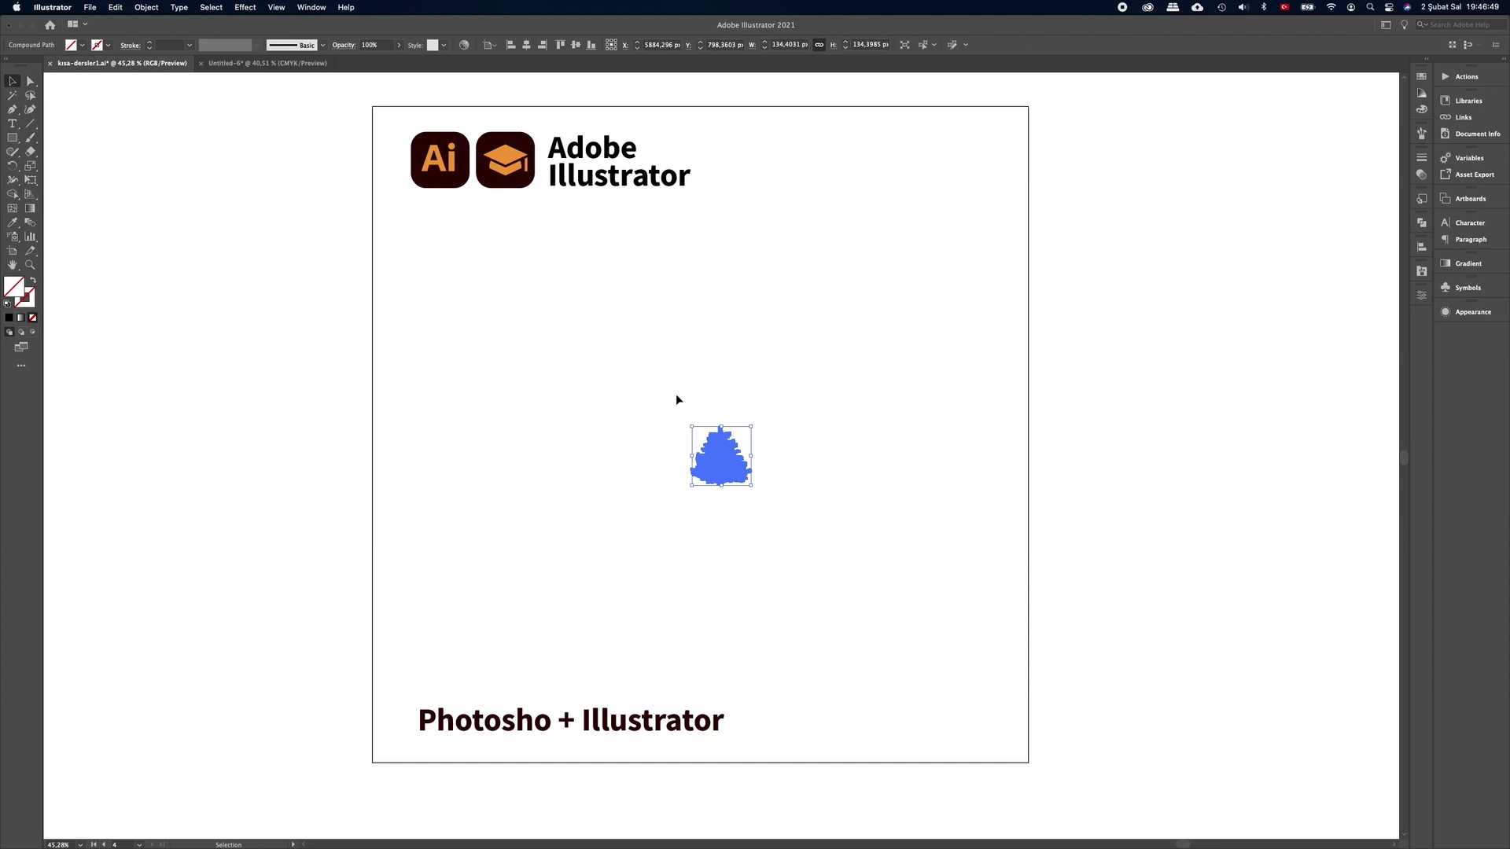
# Fill the pasted tree with green, deselect it, and return to Photoshop
pyautogui.click(82, 48)
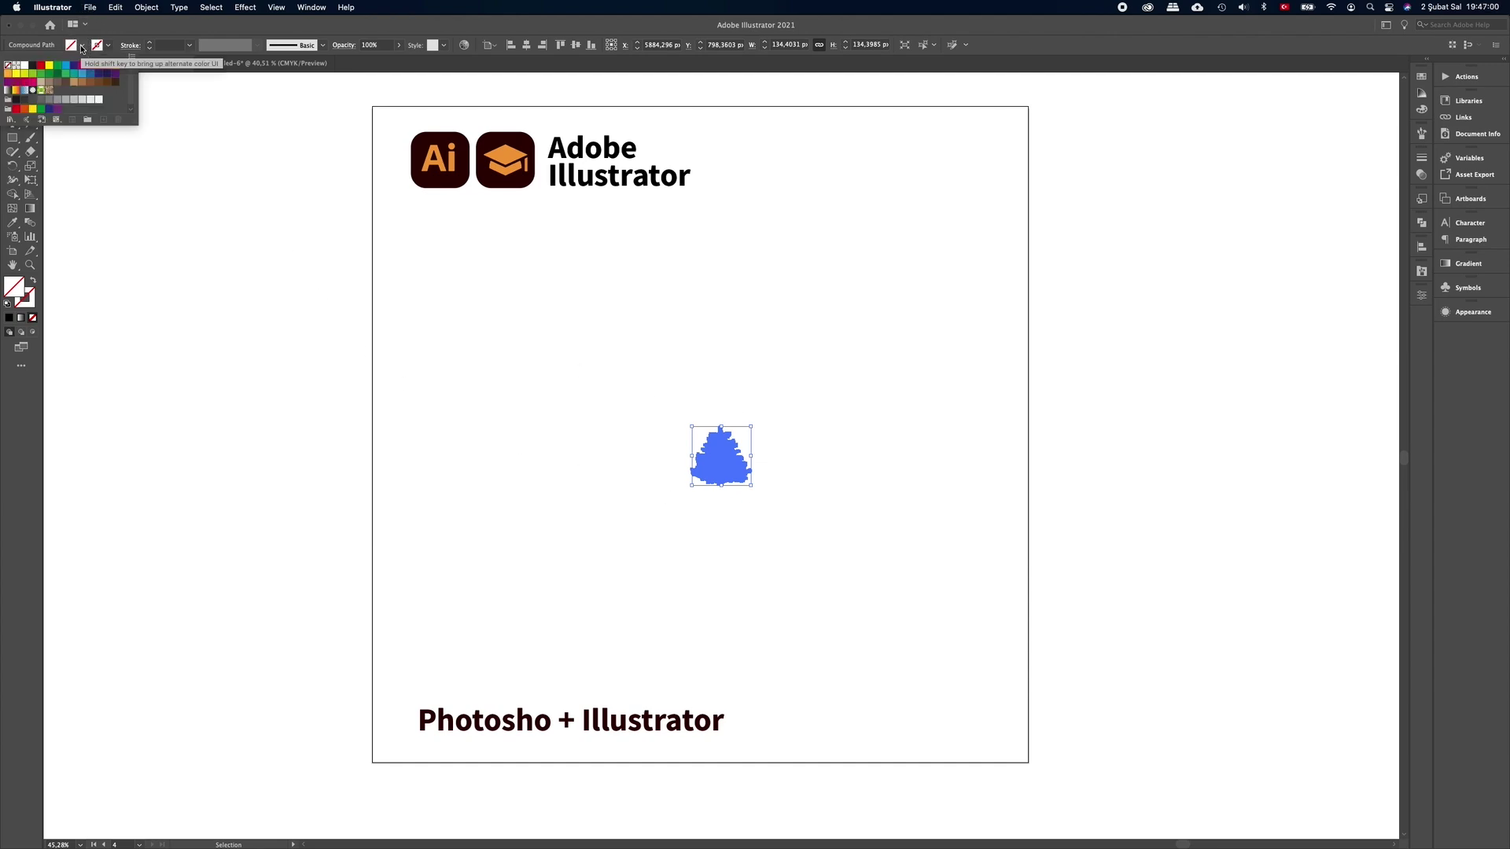
pyautogui.click(57, 74)
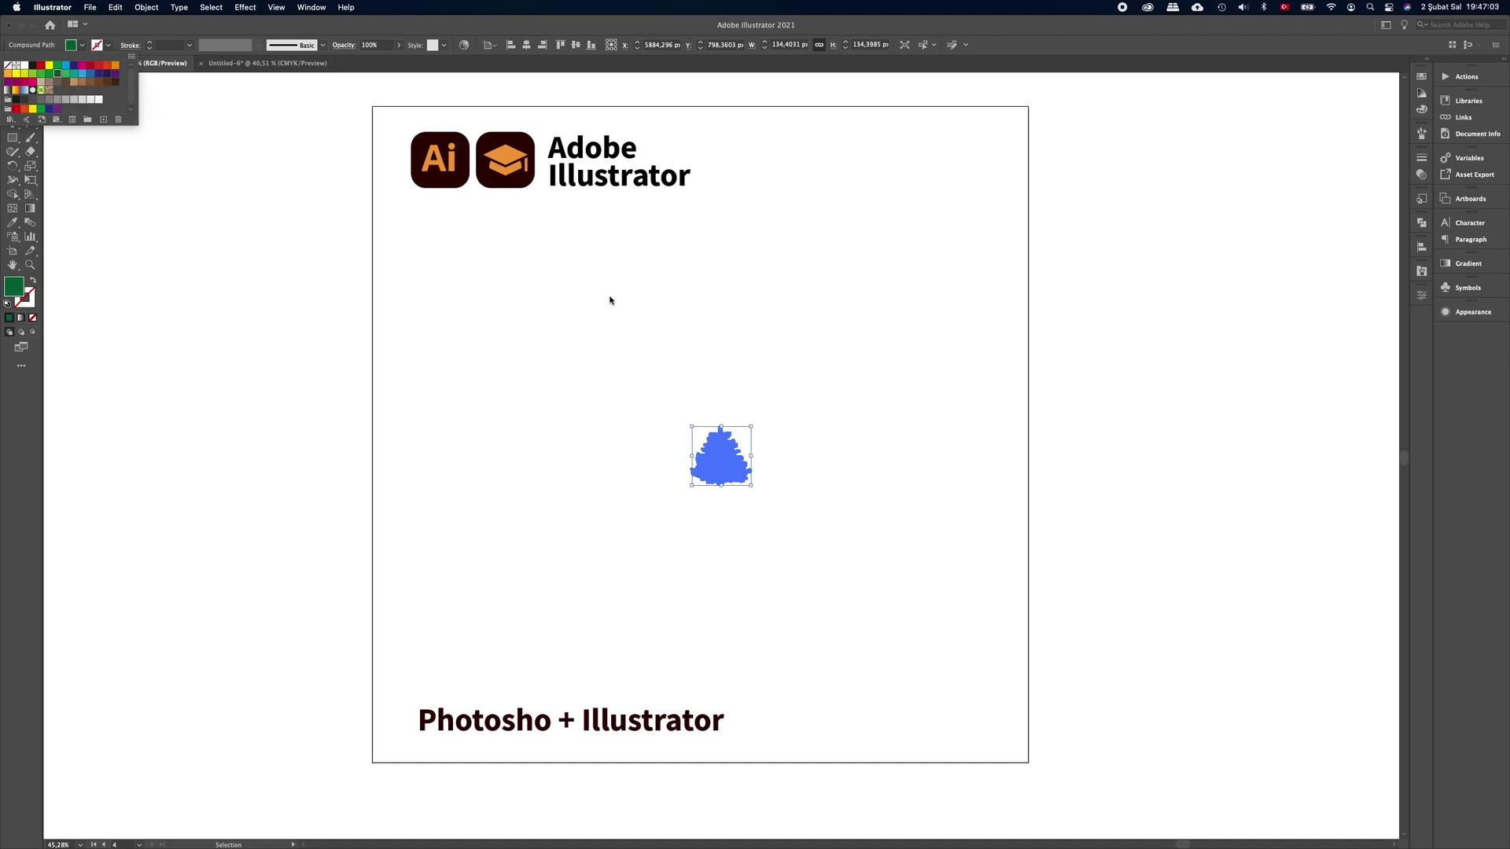
pyautogui.click(663, 342)
pyautogui.click(803, 515)
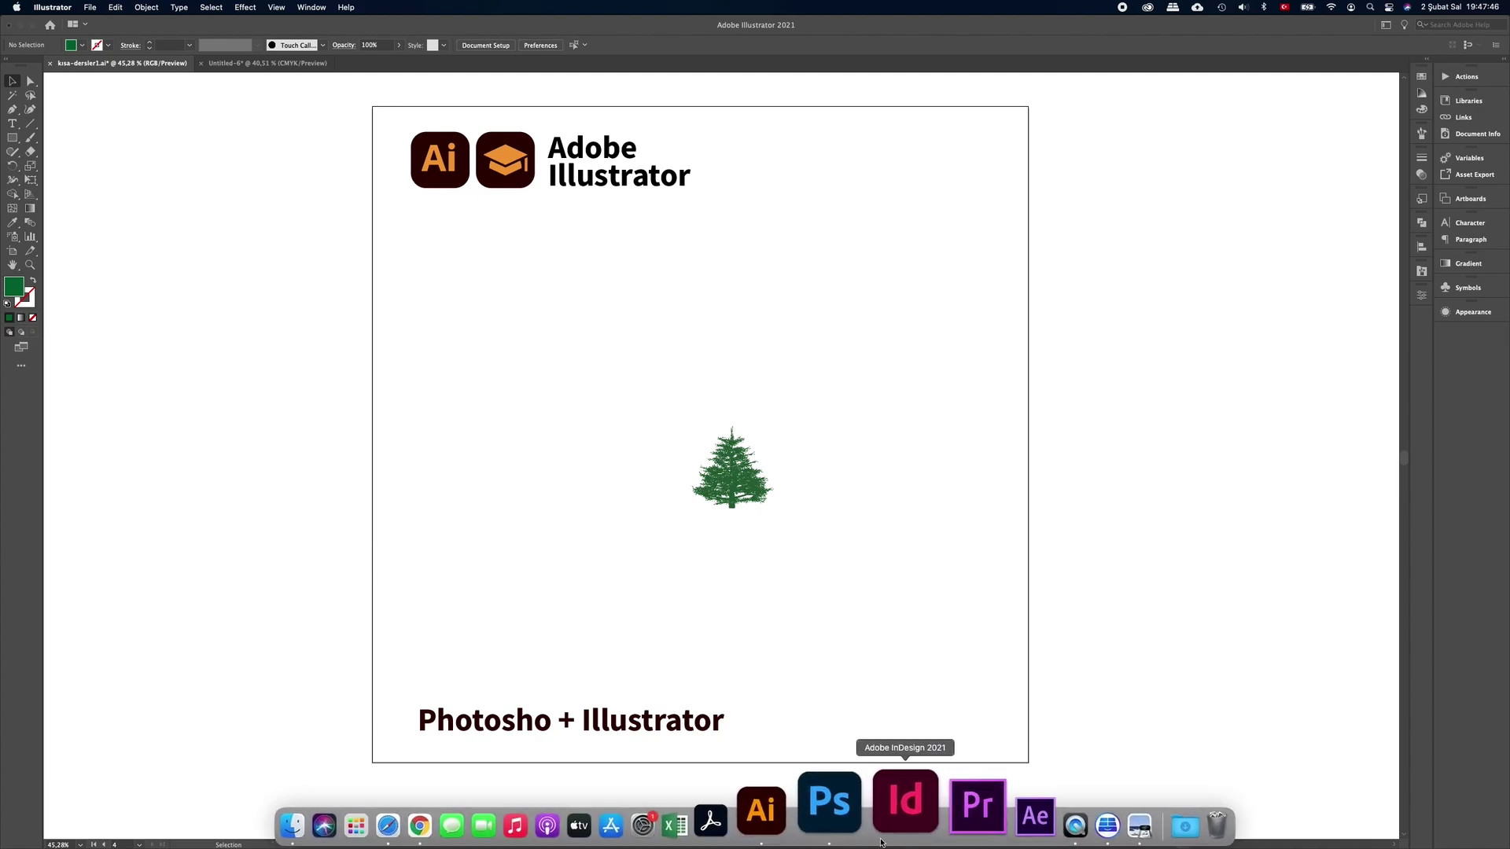
pyautogui.click(852, 806)
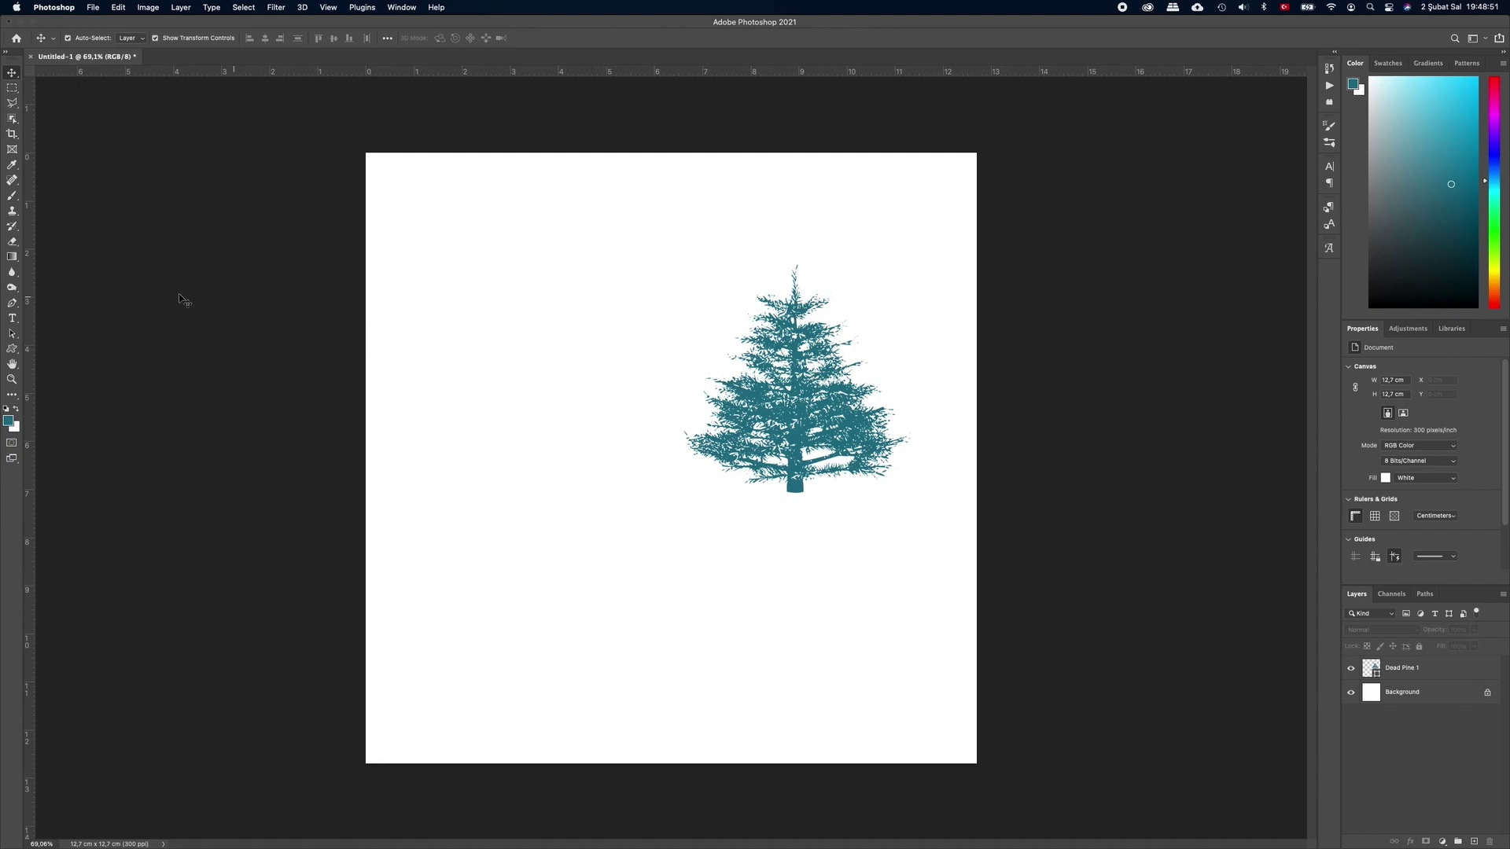
# Draw a closed curved leaf path with a sharp tip left of the tree
pyautogui.click(12, 302)
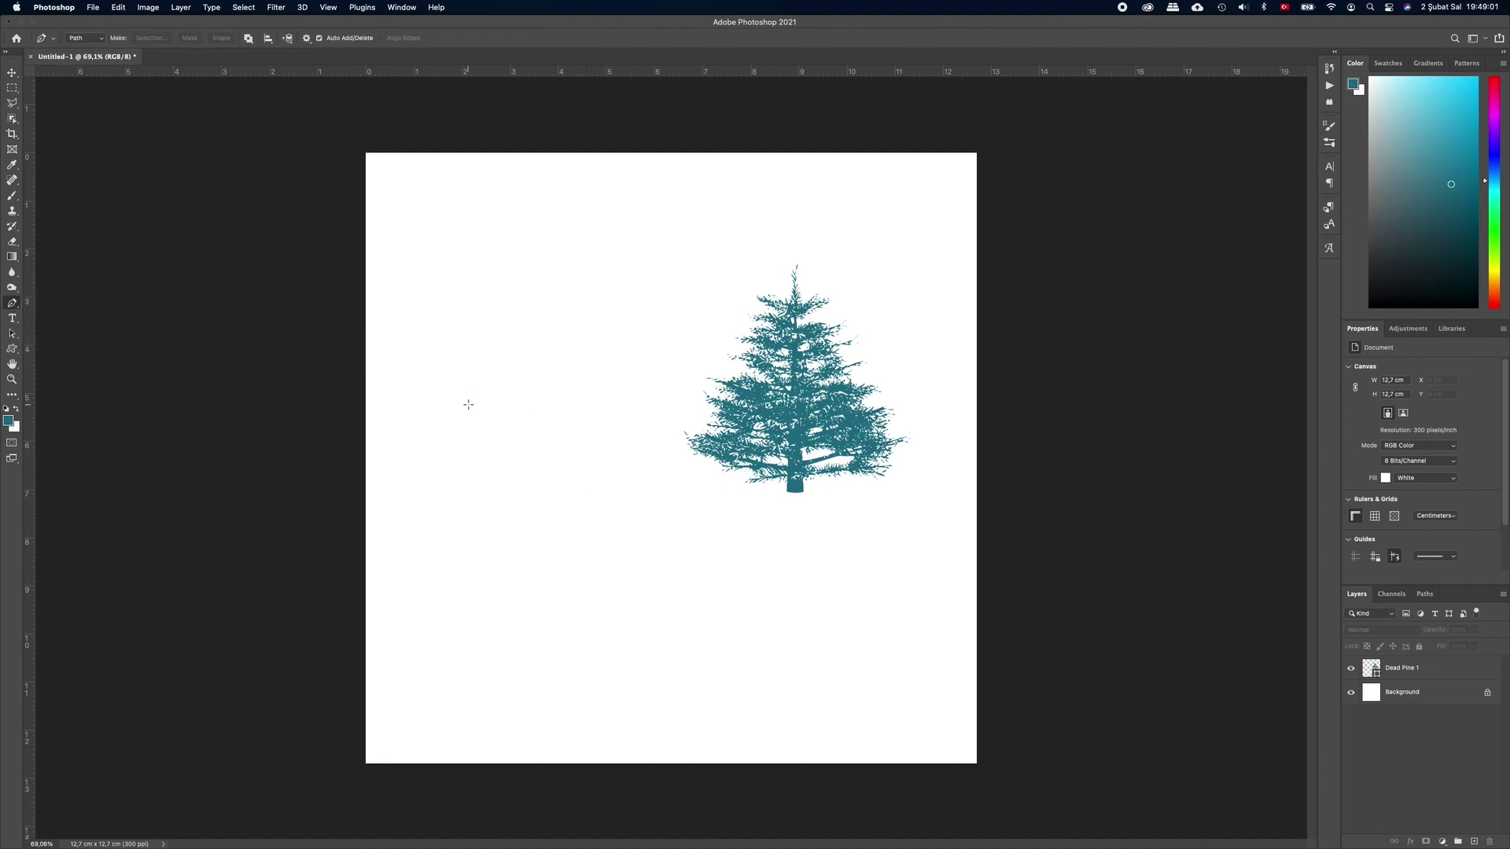
pyautogui.click(468, 404)
pyautogui.click(509, 308)
pyautogui.moveTo(509, 308); pyautogui.dragTo(554, 294)
pyautogui.moveTo(594, 281); pyautogui.dragTo(619, 261)
pyautogui.keyDown('alt'); pyautogui.click(593, 281); pyautogui.keyUp('alt')
pyautogui.moveTo(480, 411); pyautogui.dragTo(354, 412)
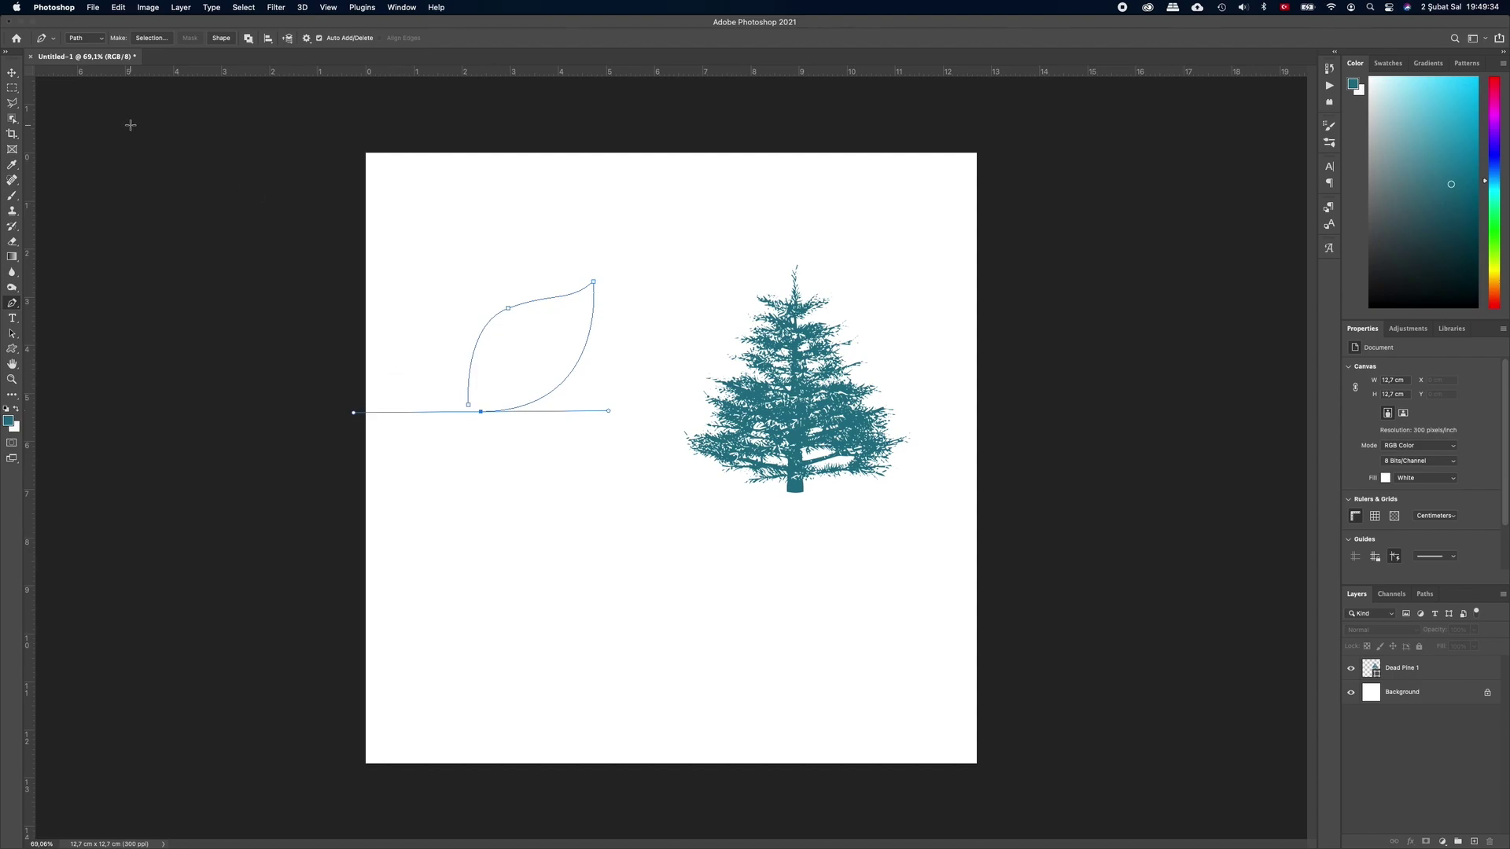
# Paste the copied leaf path into Illustrator
pyautogui.click(12, 71)
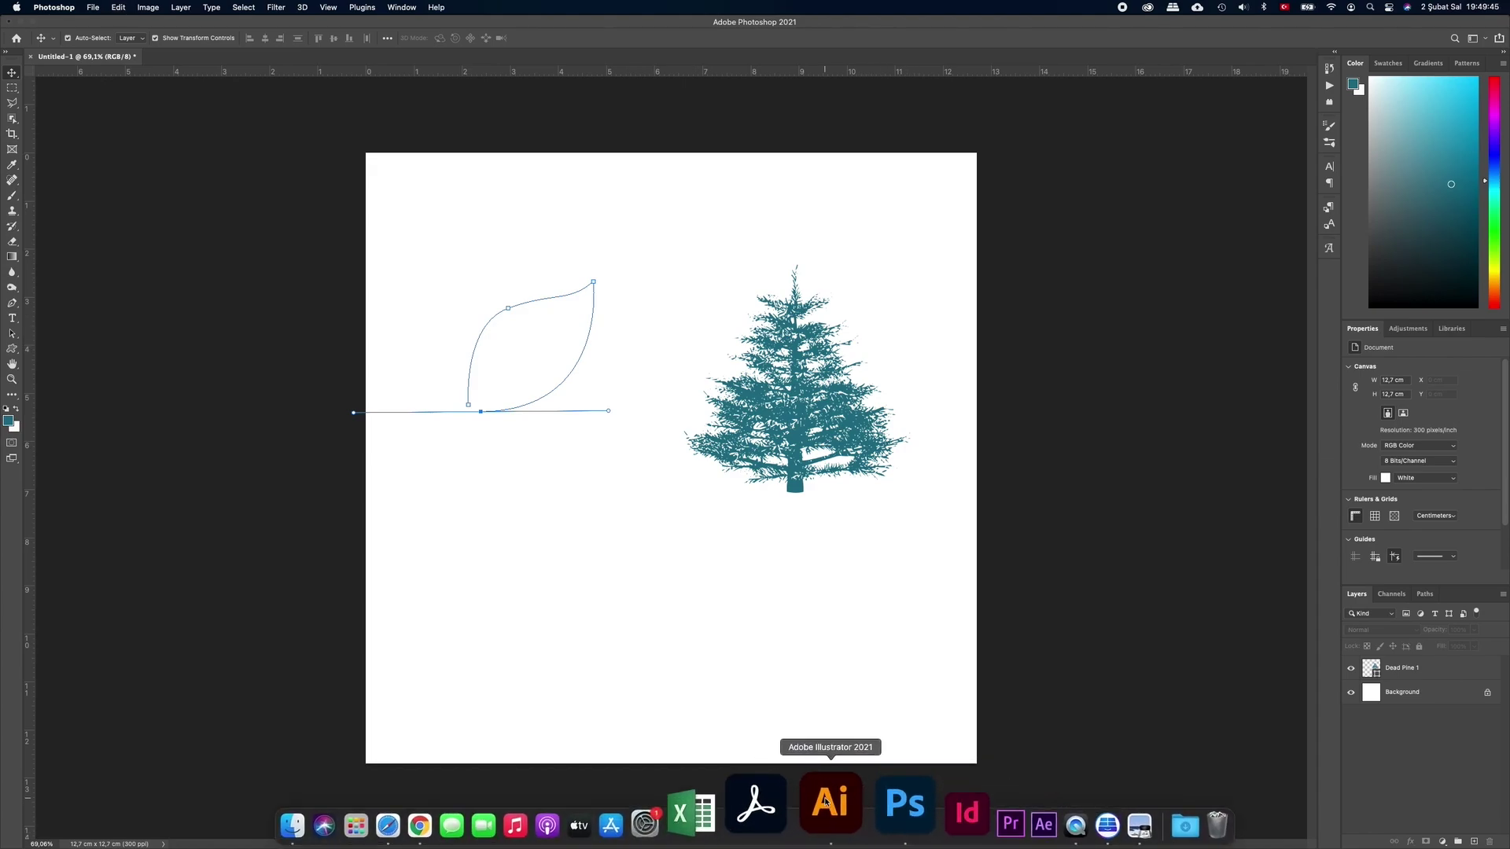
pyautogui.click(824, 800)
pyautogui.press('super+v')
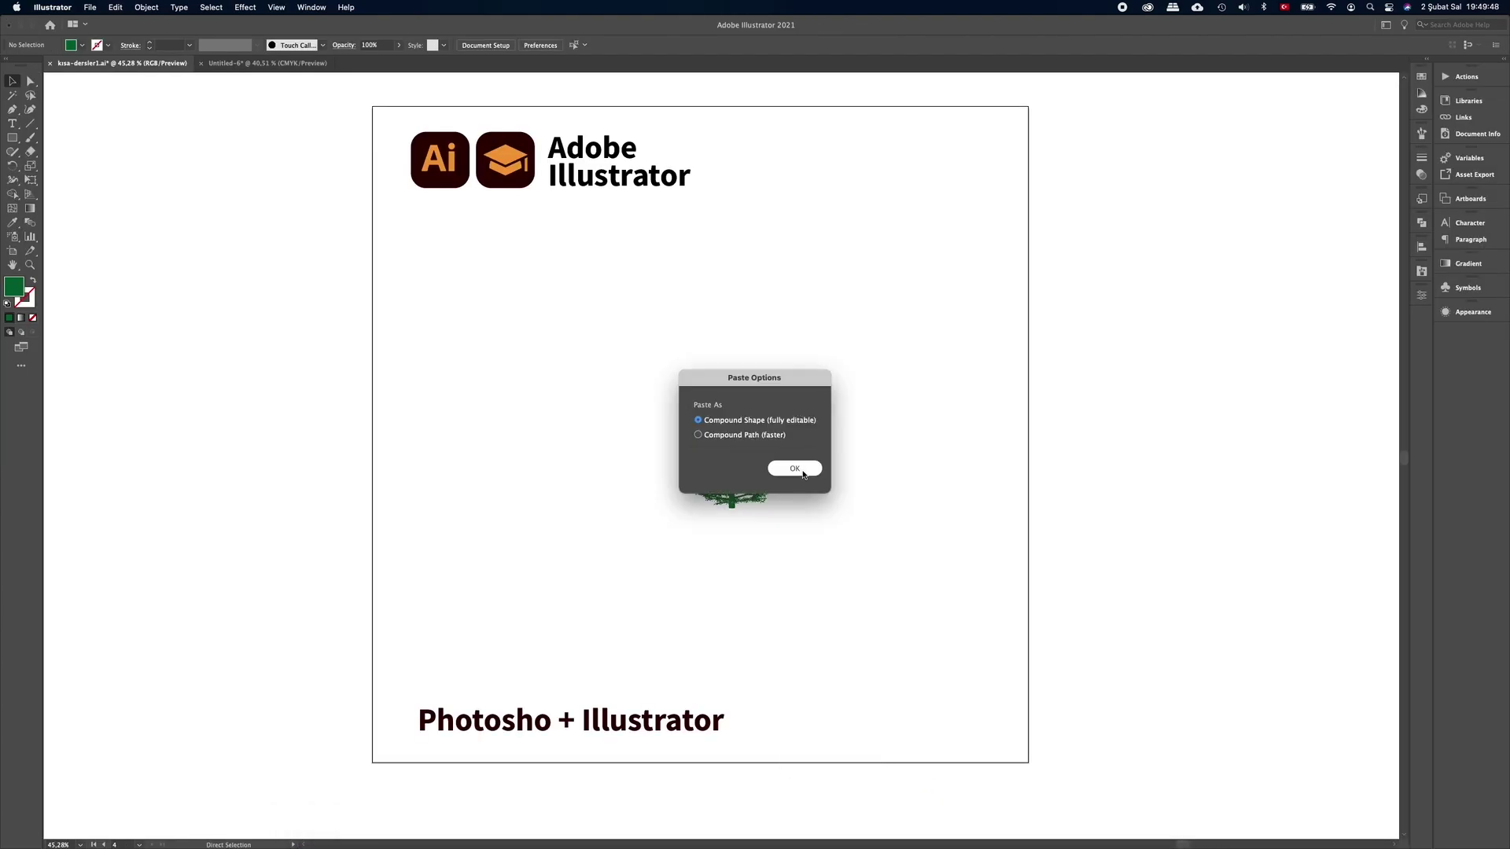
# Confirm the leaf paste, enlarge it, and give it a thick black 3 mm stroke
pyautogui.click(795, 469)
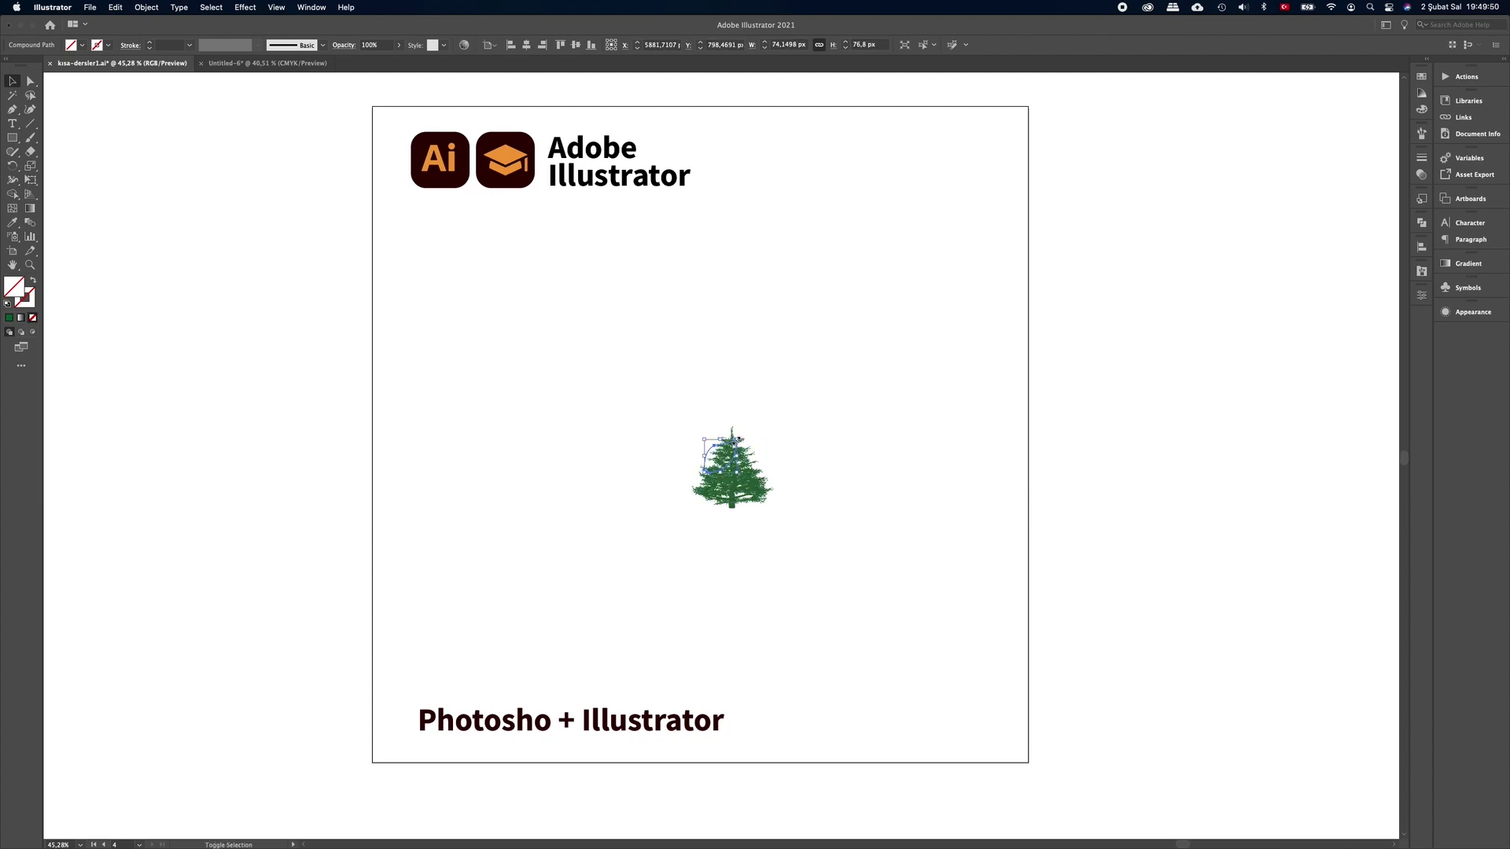
pyautogui.moveTo(737, 439)
pyautogui.mouseDown()
pyautogui.moveTo(799, 374)
pyautogui.moveTo(599, 354)
pyautogui.mouseUp()
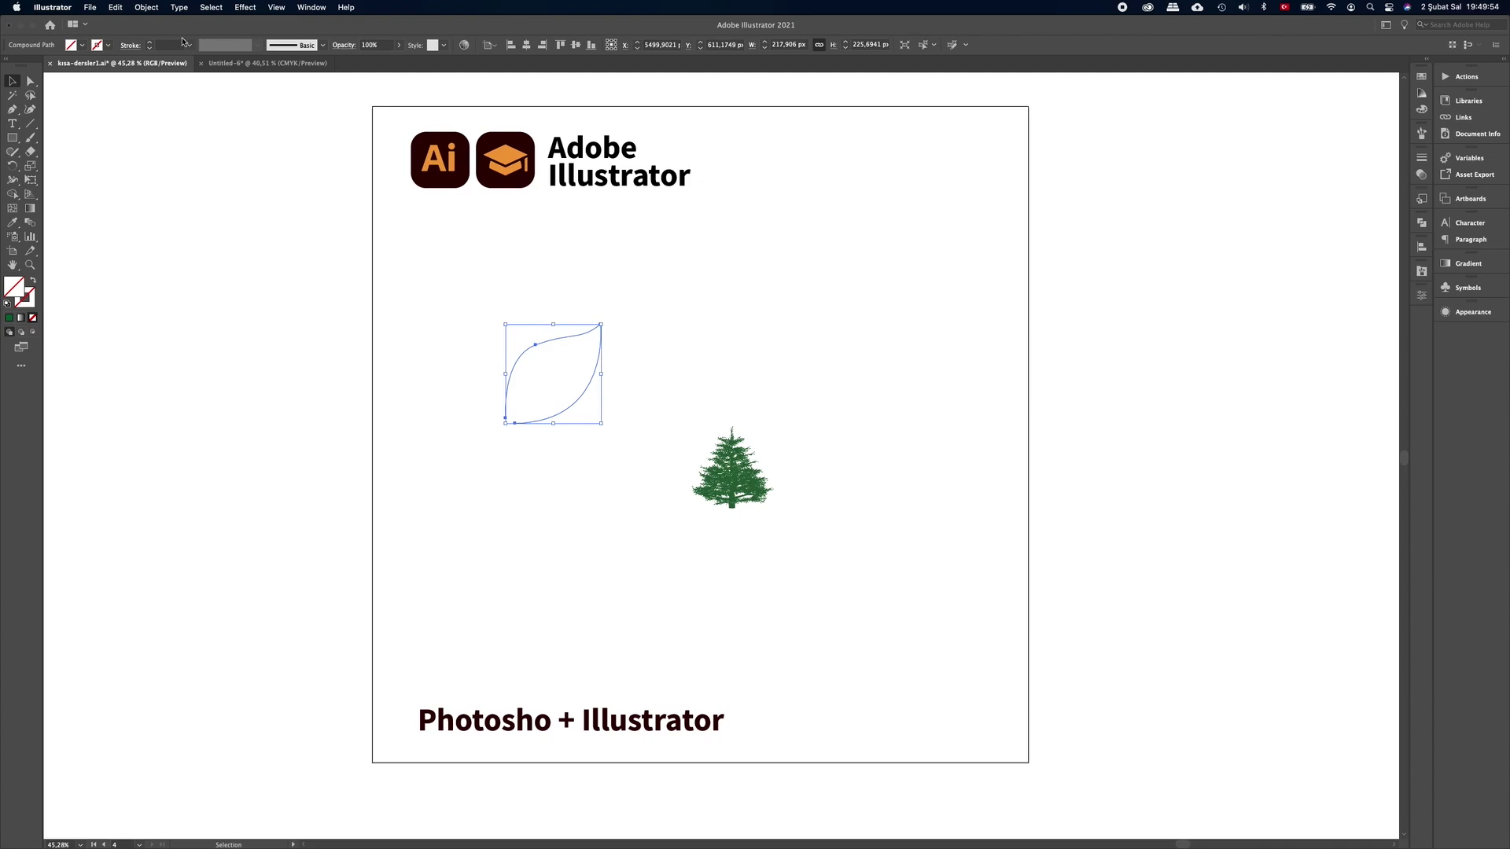
pyautogui.click(566, 381)
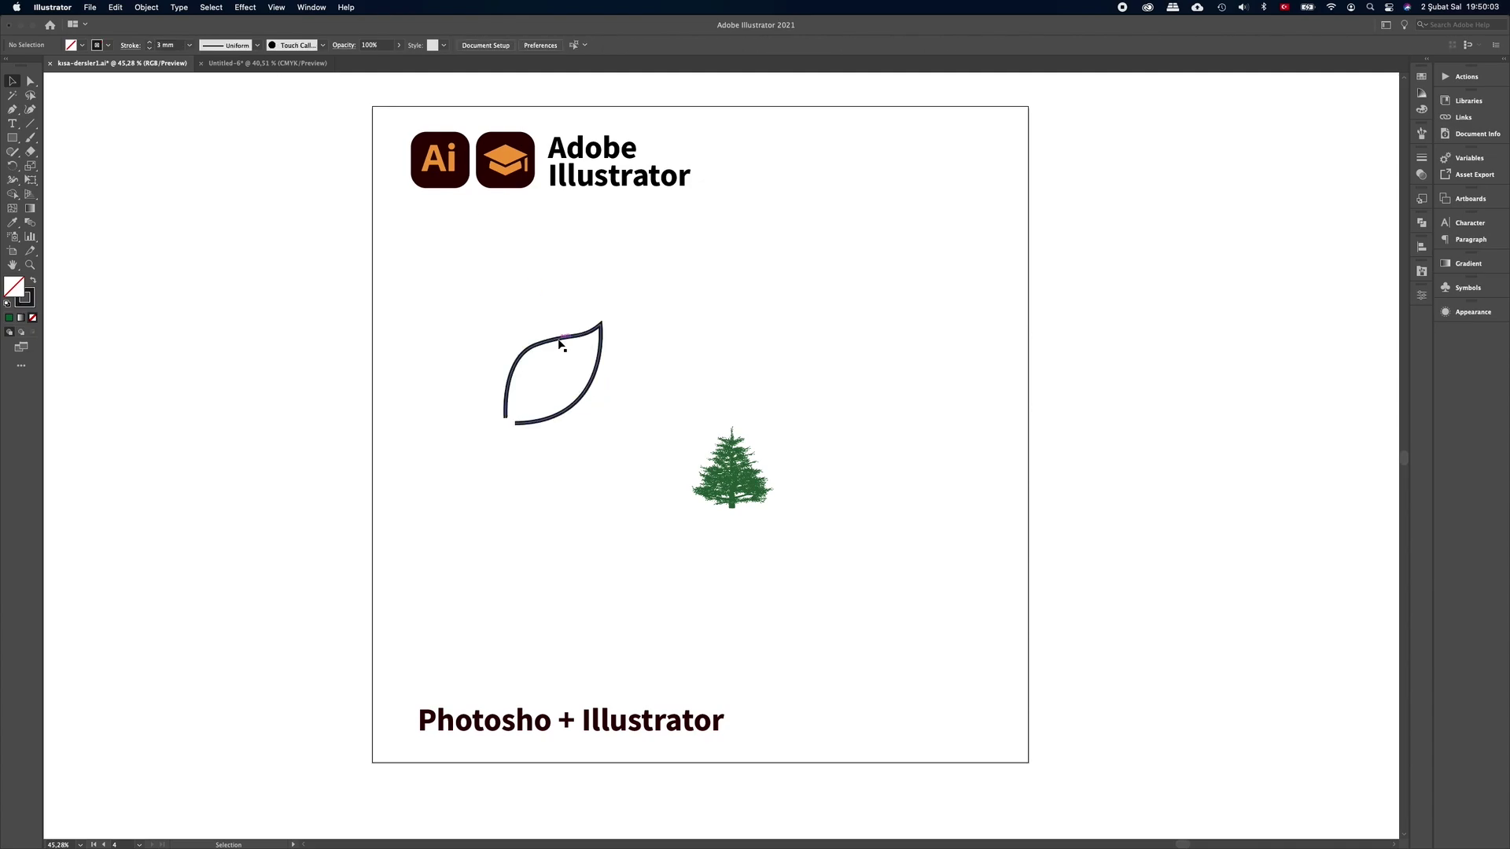
pyautogui.click(559, 340)
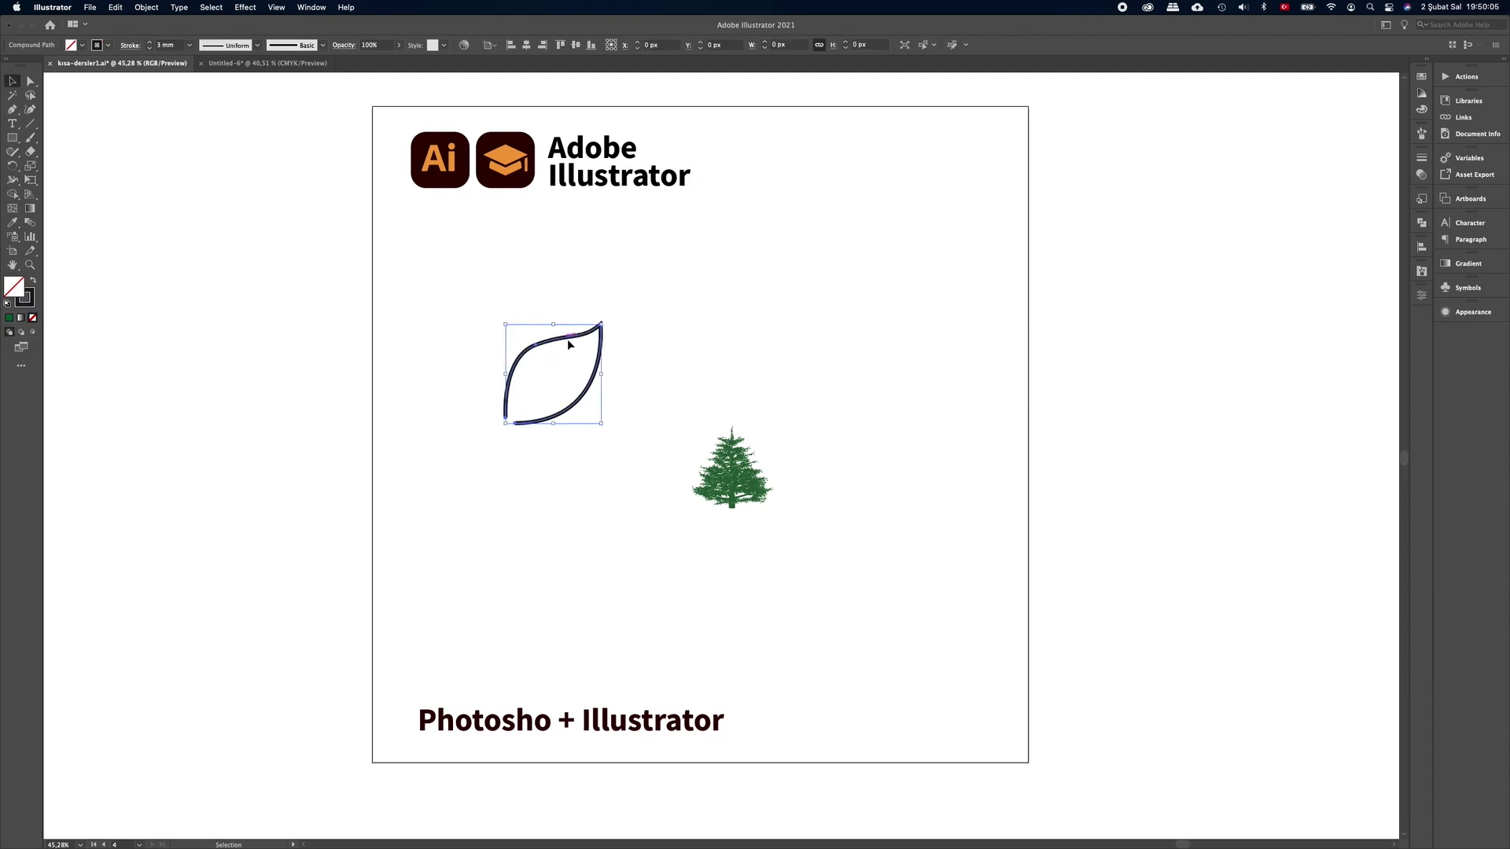
pyautogui.click(647, 352)
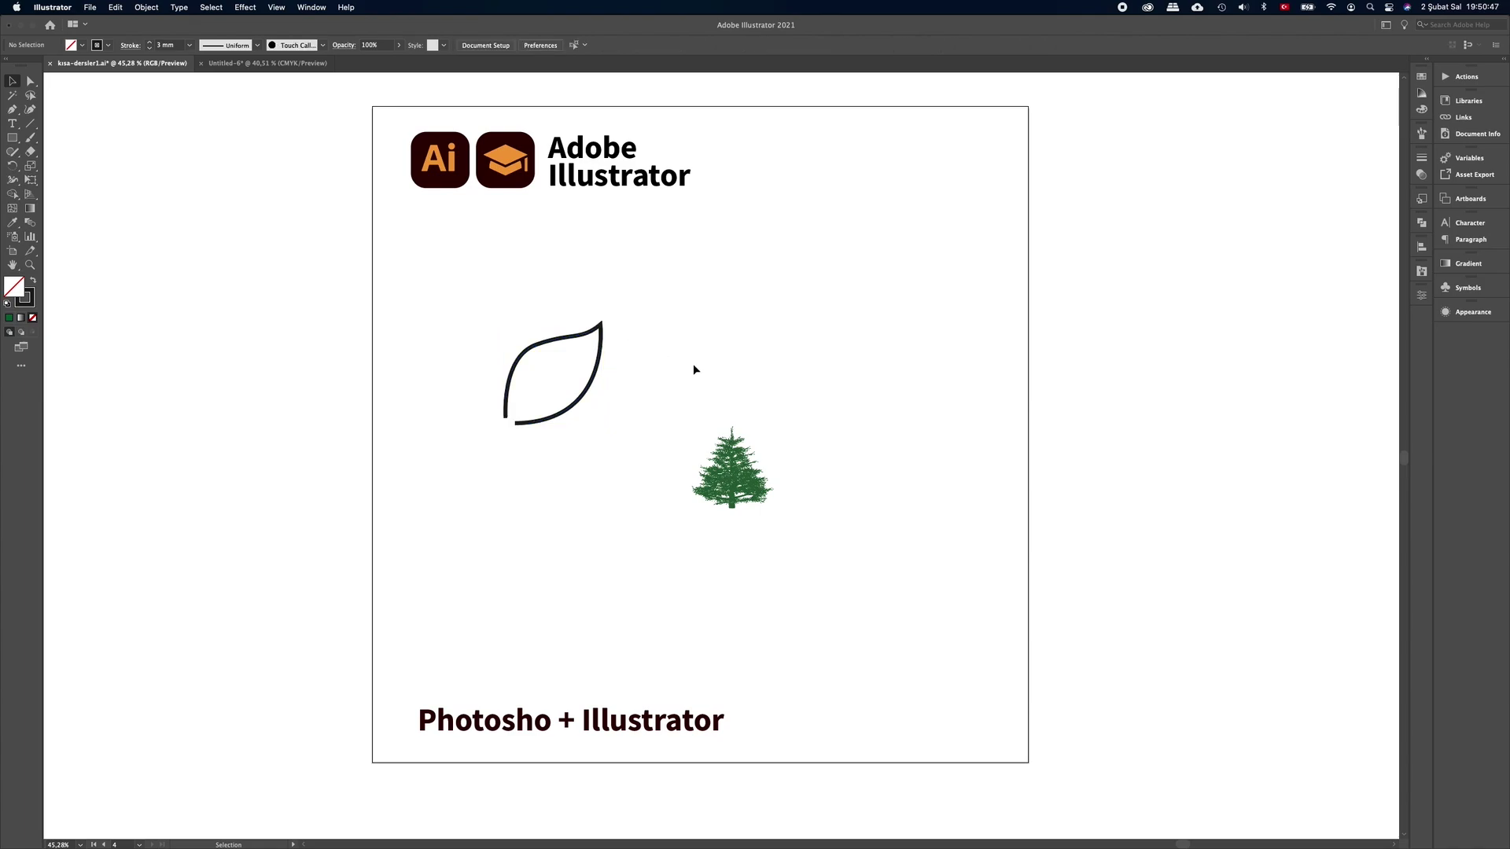